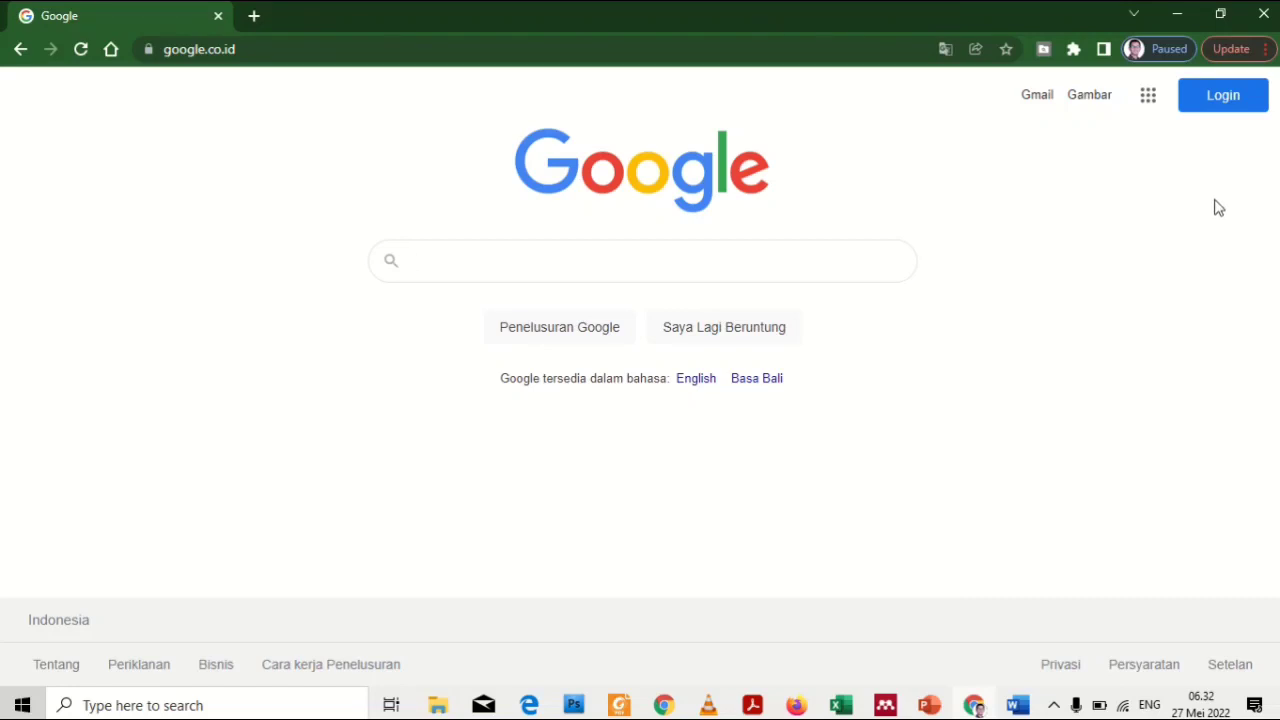
# Open Google Drive from the list of Google apps on the Google homepage
pyautogui.click(632, 272)
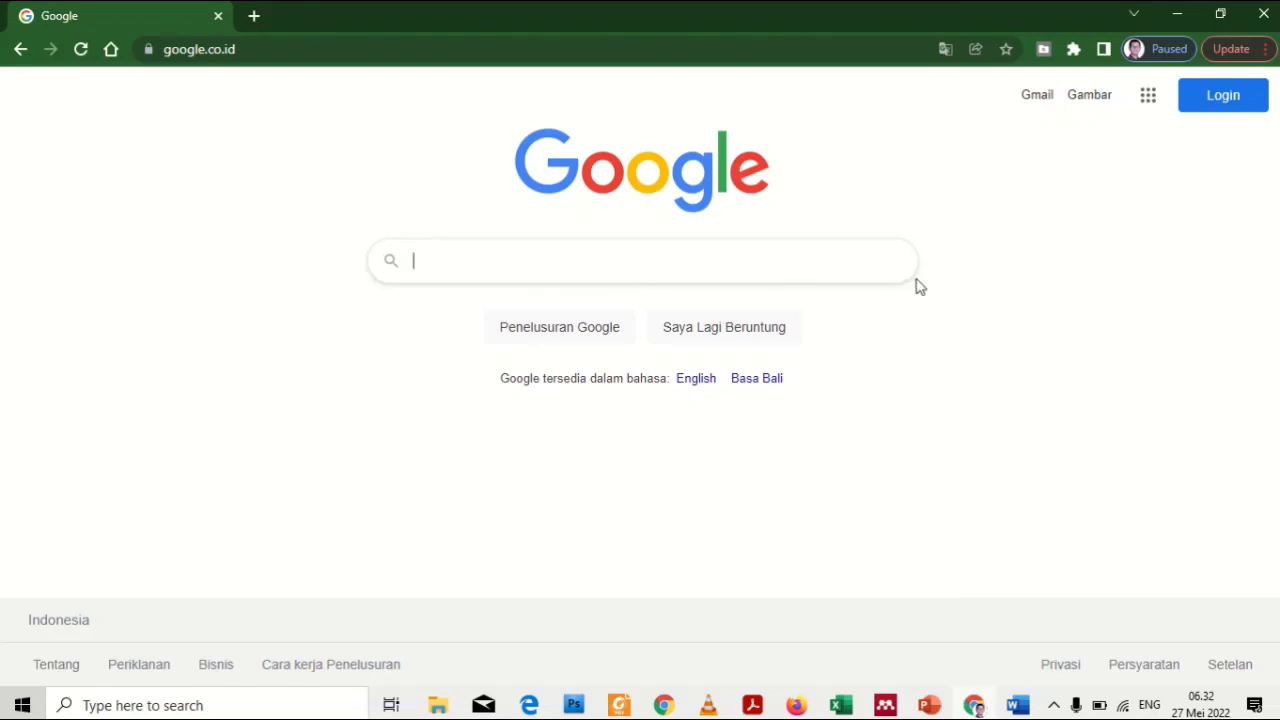
pyautogui.click(1150, 100)
pyautogui.scroll(-1, 1120, 262)
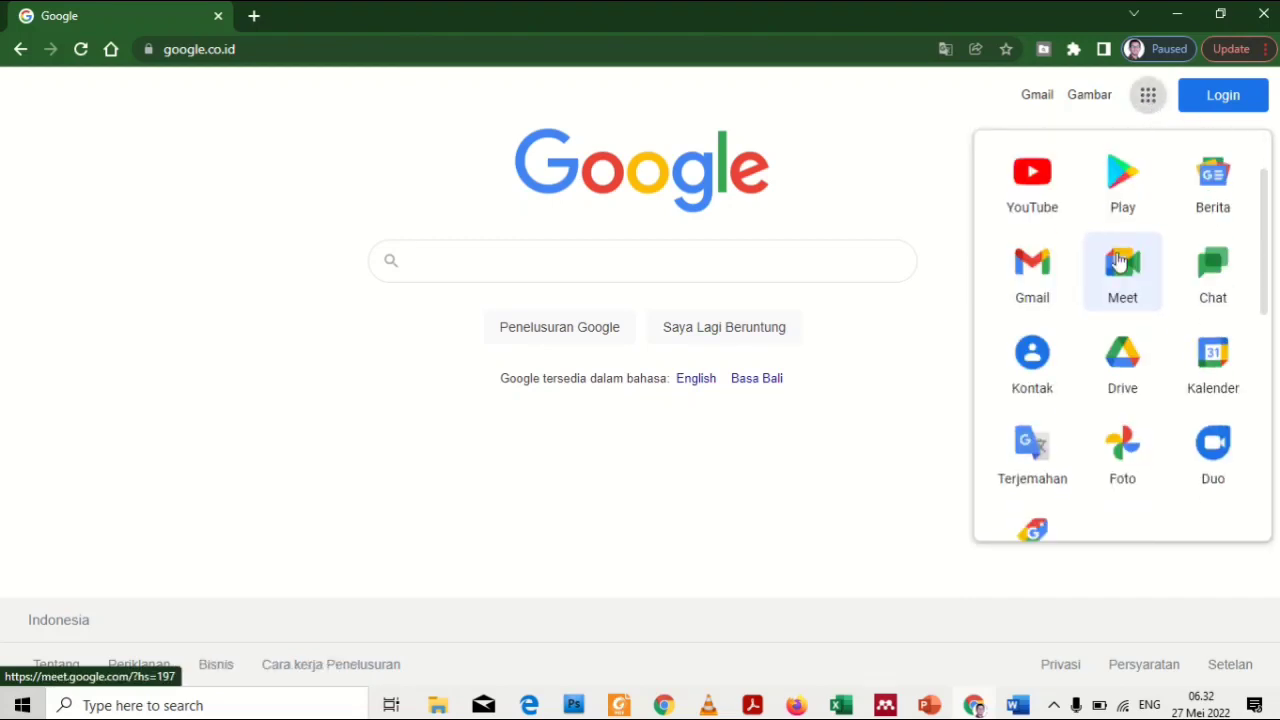
pyautogui.click(1131, 370)
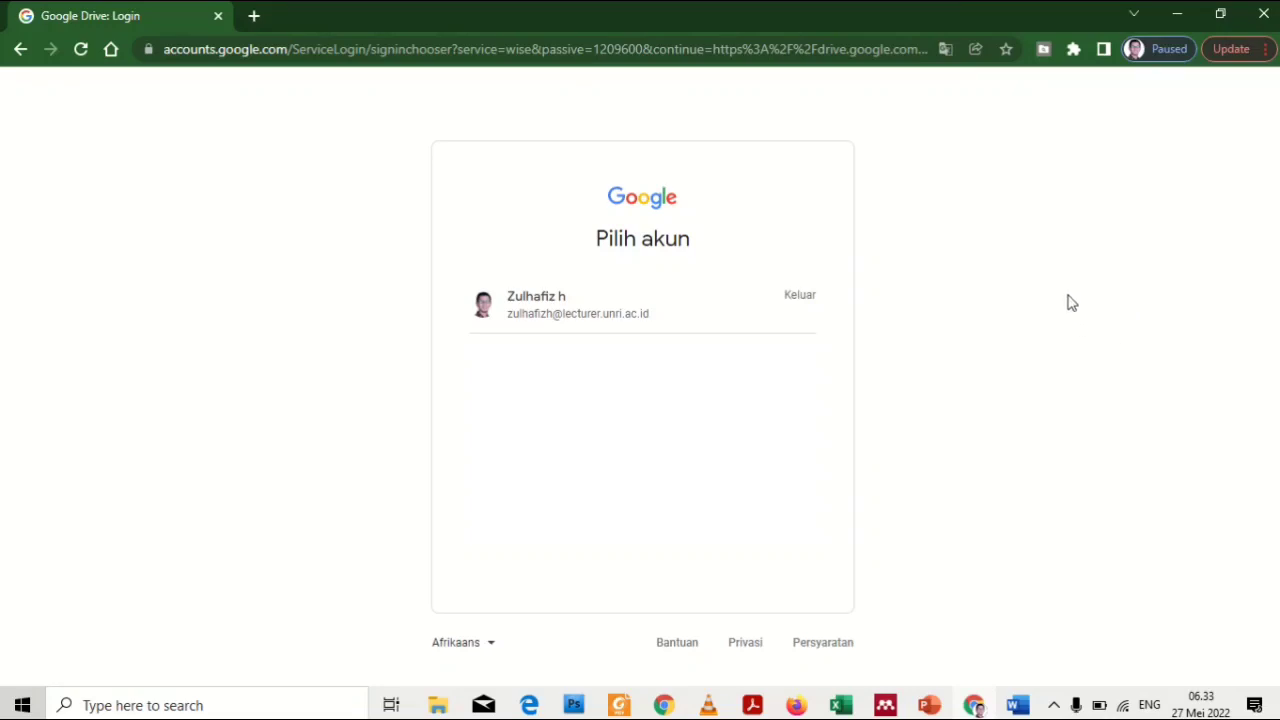
# Sign in to Google Drive with the listed lecturer account by entering the account password
pyautogui.click(520, 291)
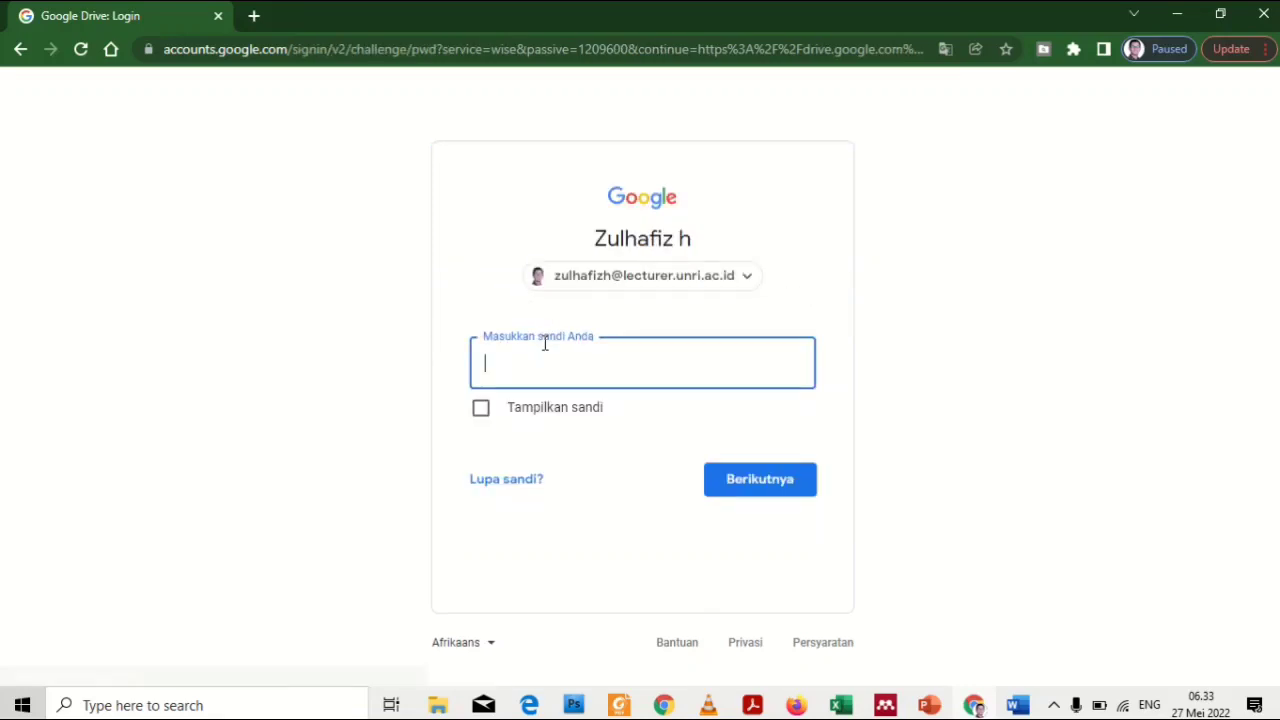
pyautogui.write('•••••••••••••')
pyautogui.press('Return')
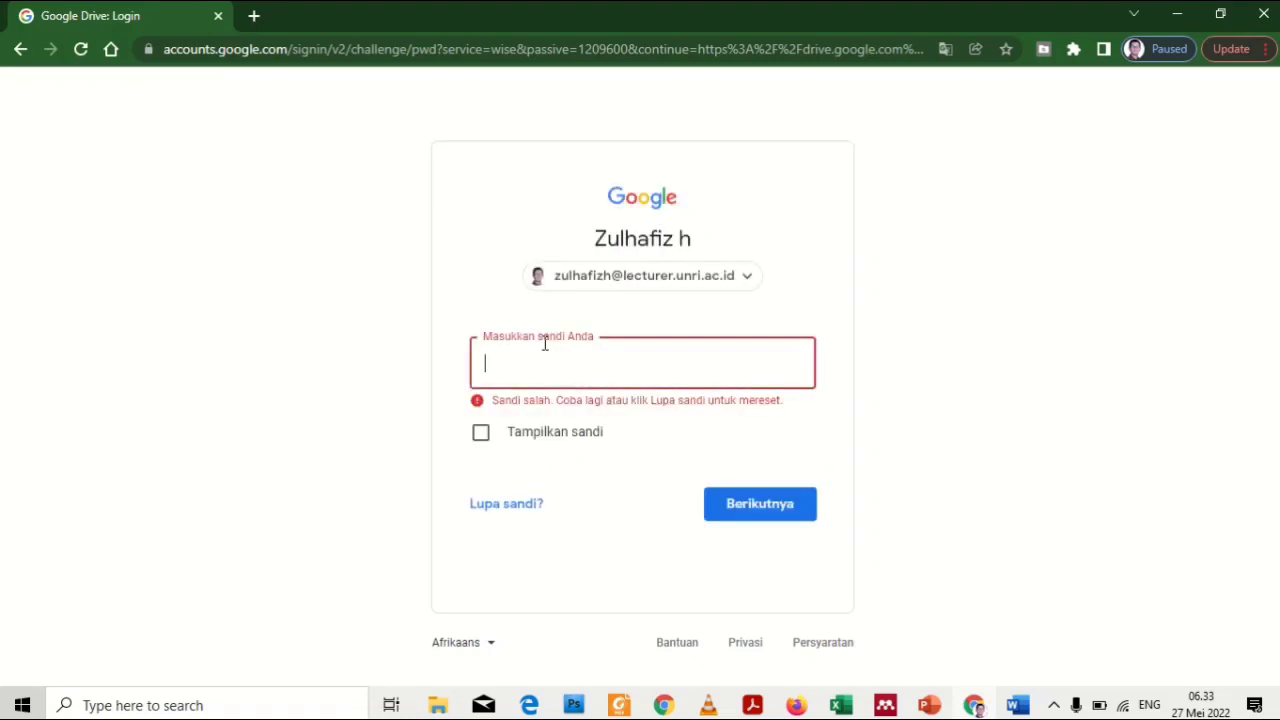
pyautogui.write('•••••••••••••')
pyautogui.press('Return')
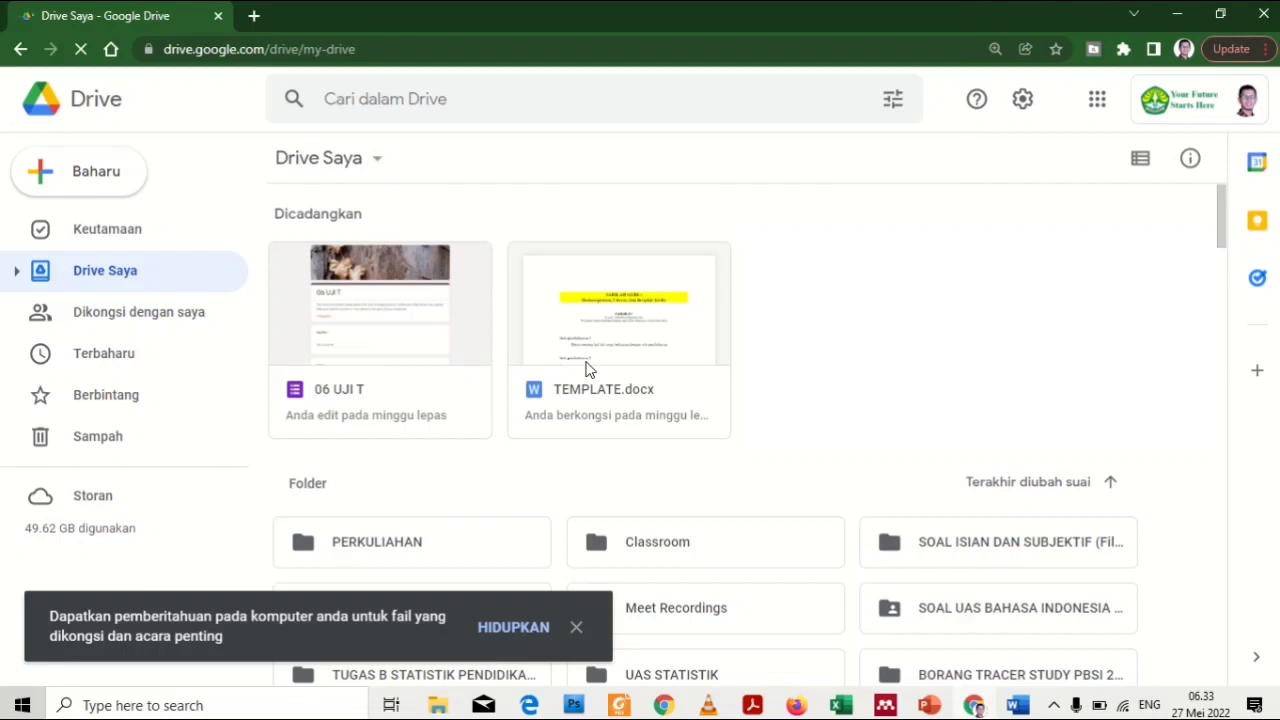
# Create a new blank Google form (Borang kosong) in My Drive and close the extra loading page
pyautogui.click(373, 160)
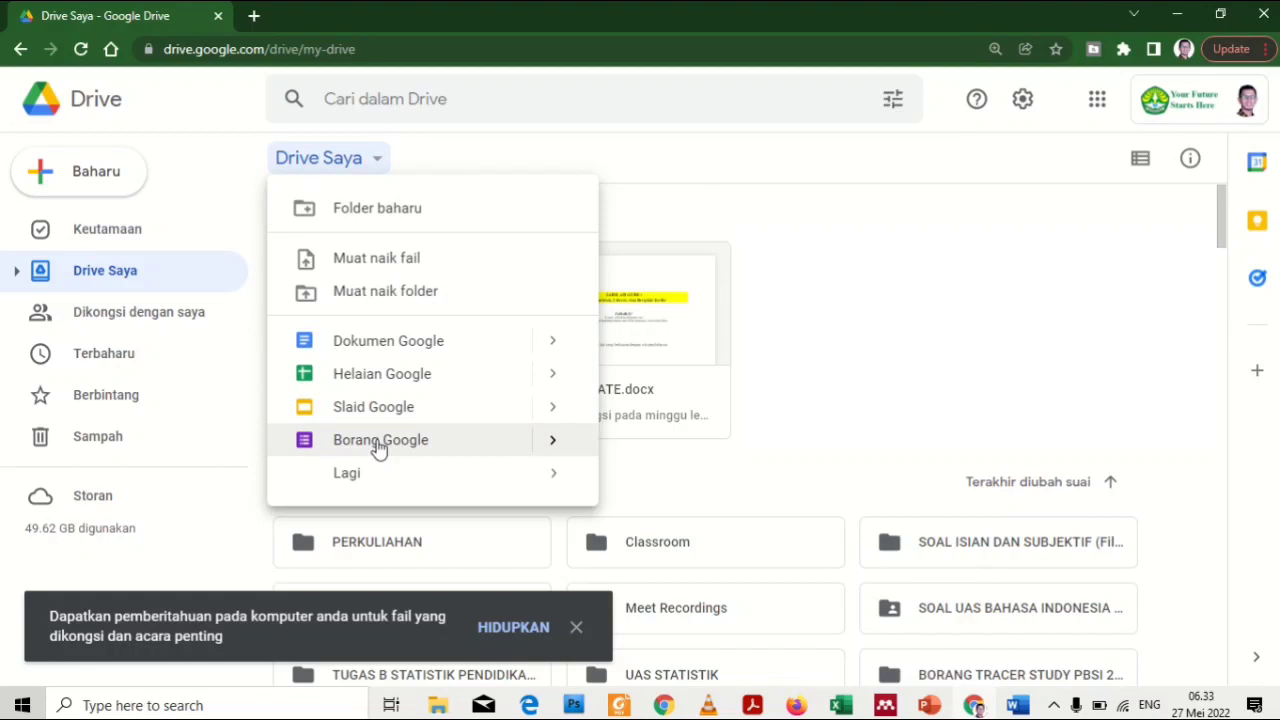
pyautogui.click(553, 442)
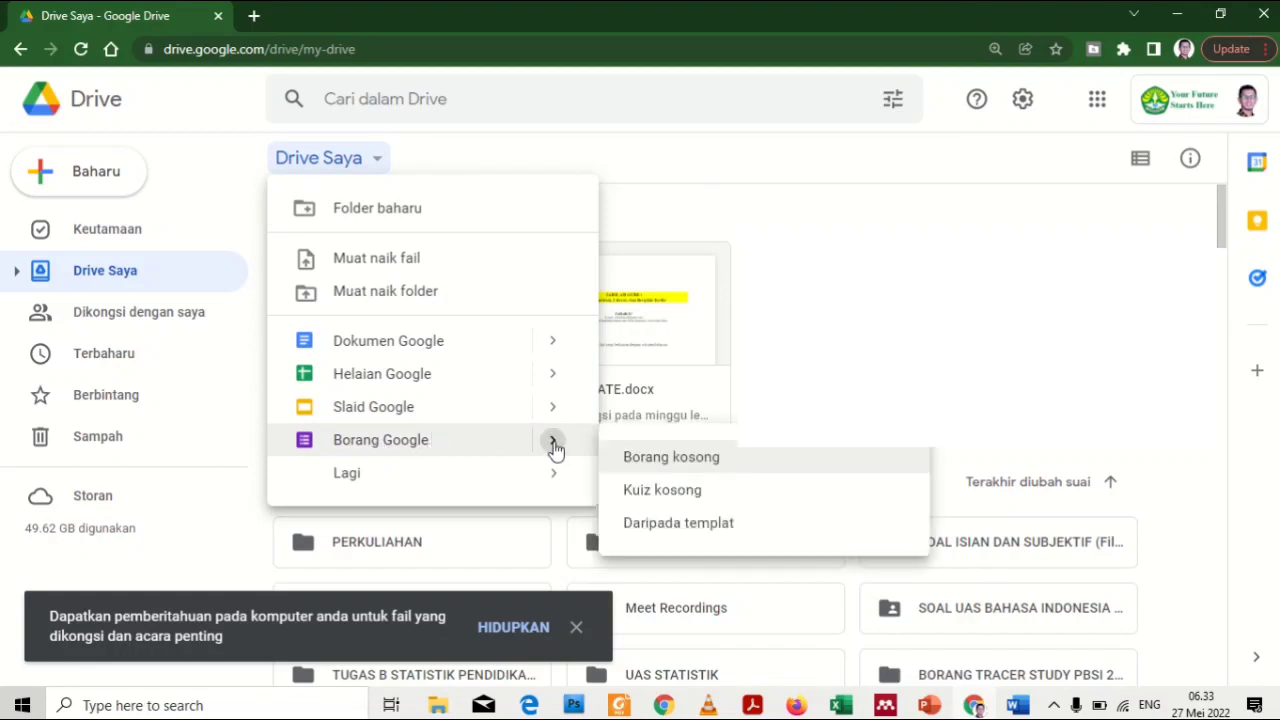
pyautogui.click(735, 460)
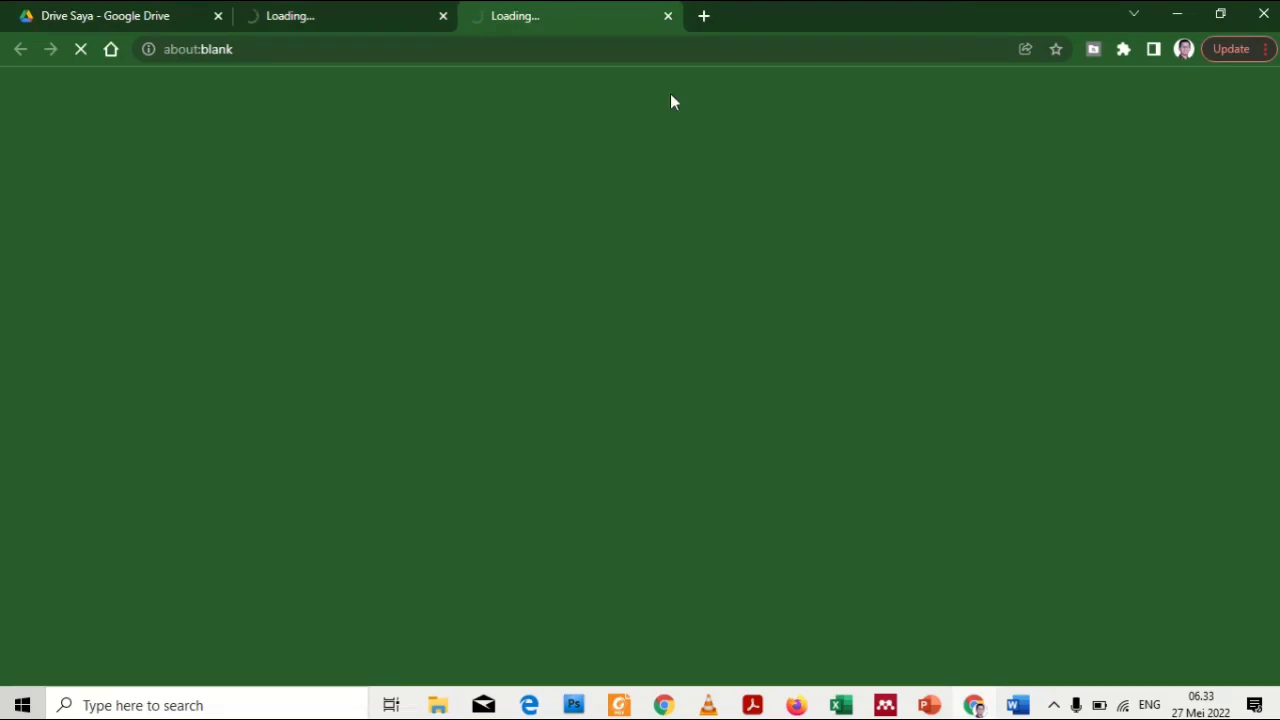
pyautogui.click(668, 16)
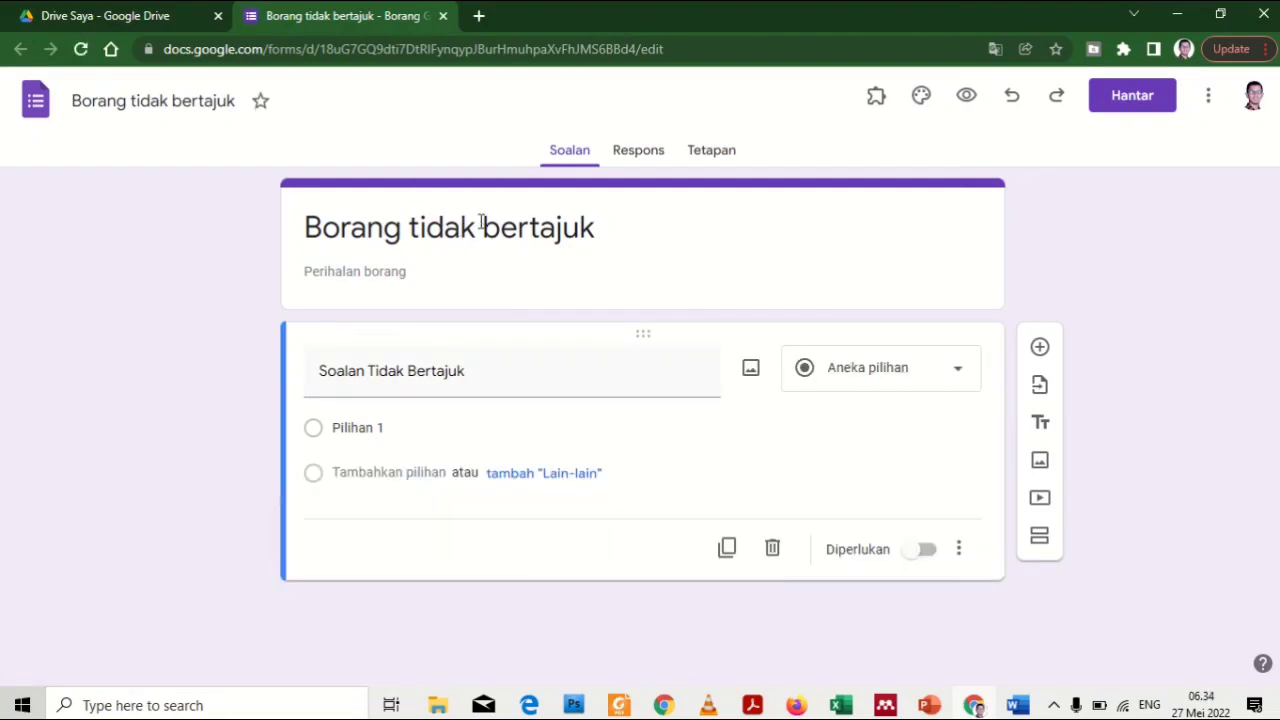
# Switch to Word to examine the questionnaire's cover letter and respondent identity section, and return to the form in Chrome
pyautogui.click(1018, 705)
pyautogui.scroll(10, 940, 470)
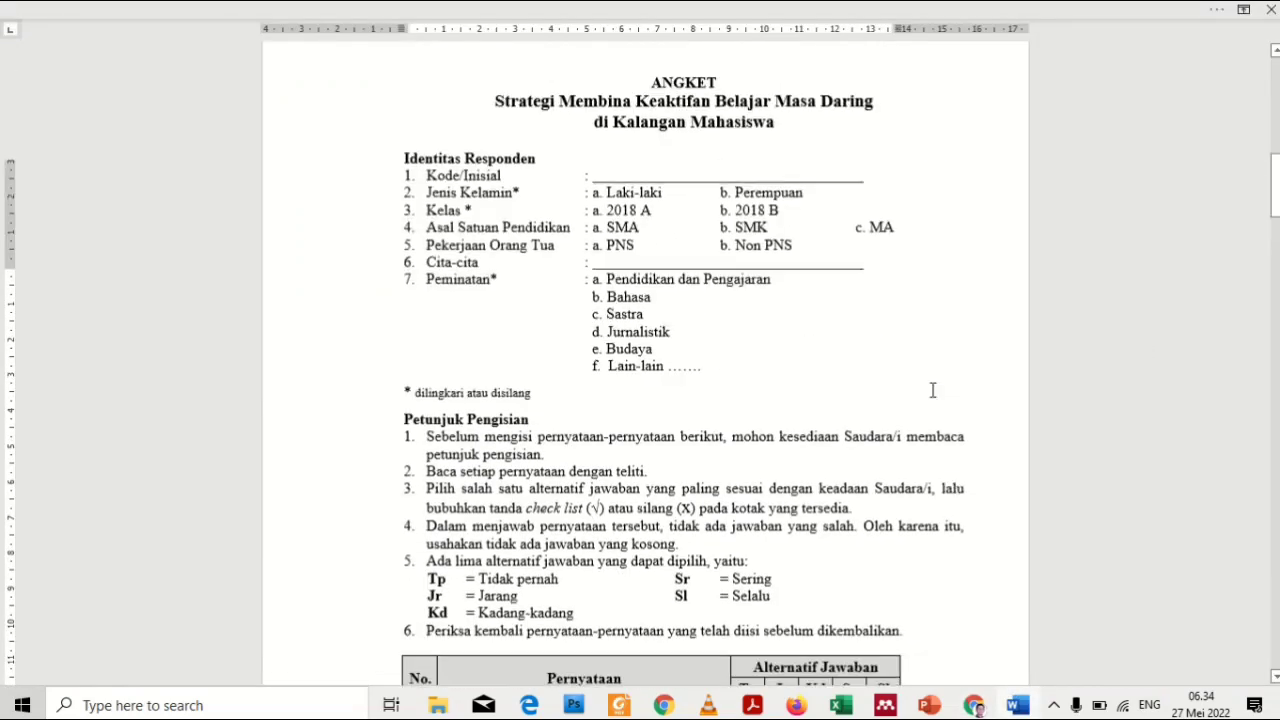
pyautogui.scroll(15, 932, 390)
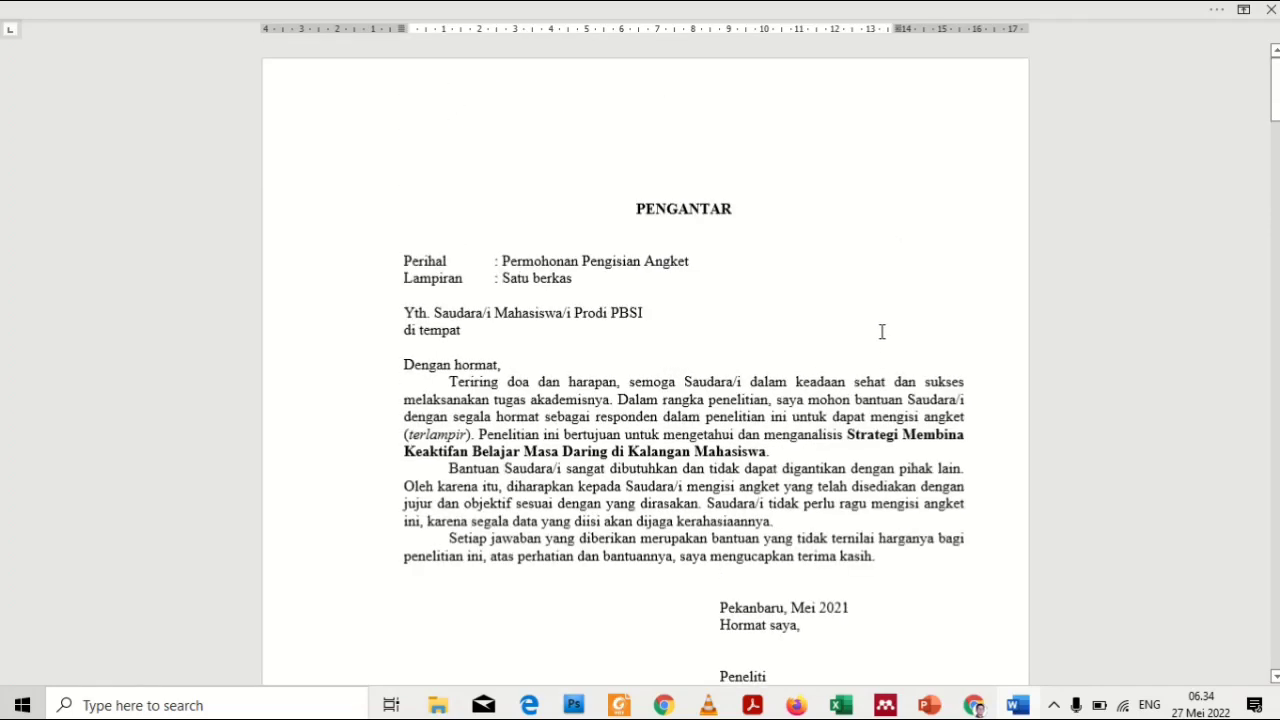
pyautogui.scroll(-5, 881, 325)
pyautogui.scroll(5, 881, 323)
pyautogui.scroll(-3, 881, 323)
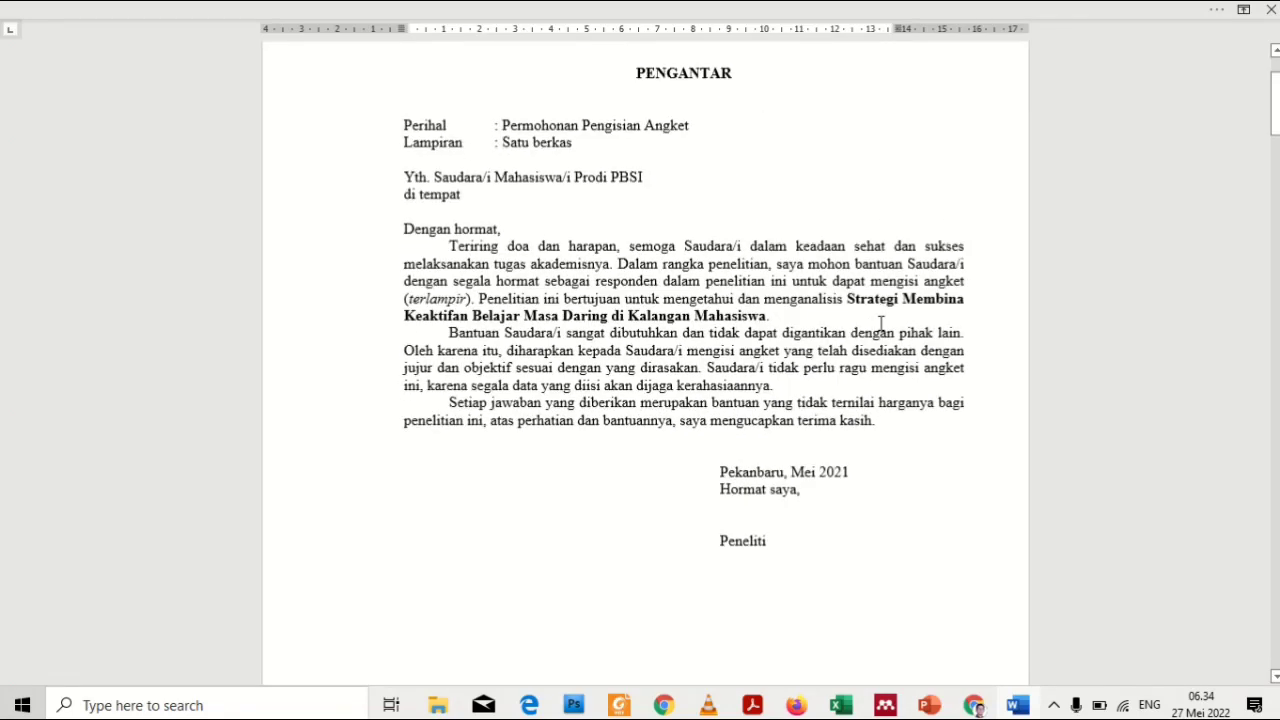
pyautogui.scroll(-7, 694, 491)
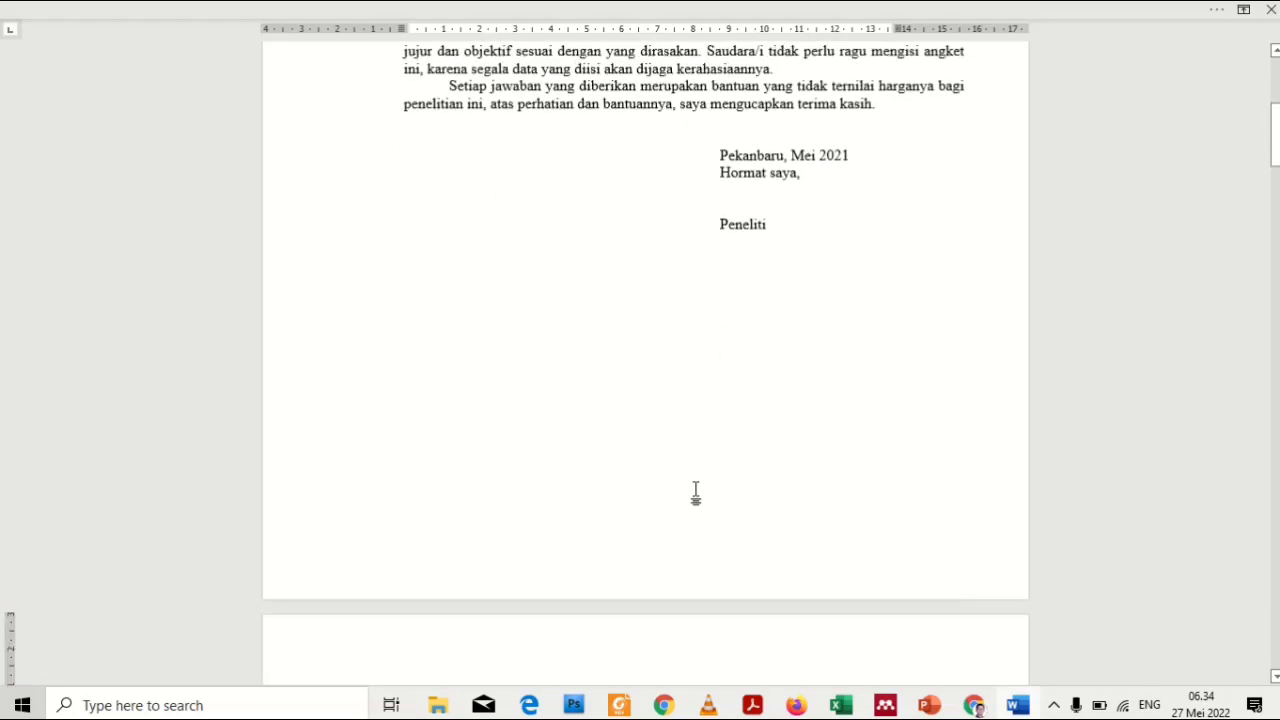
pyautogui.scroll(7, 696, 491)
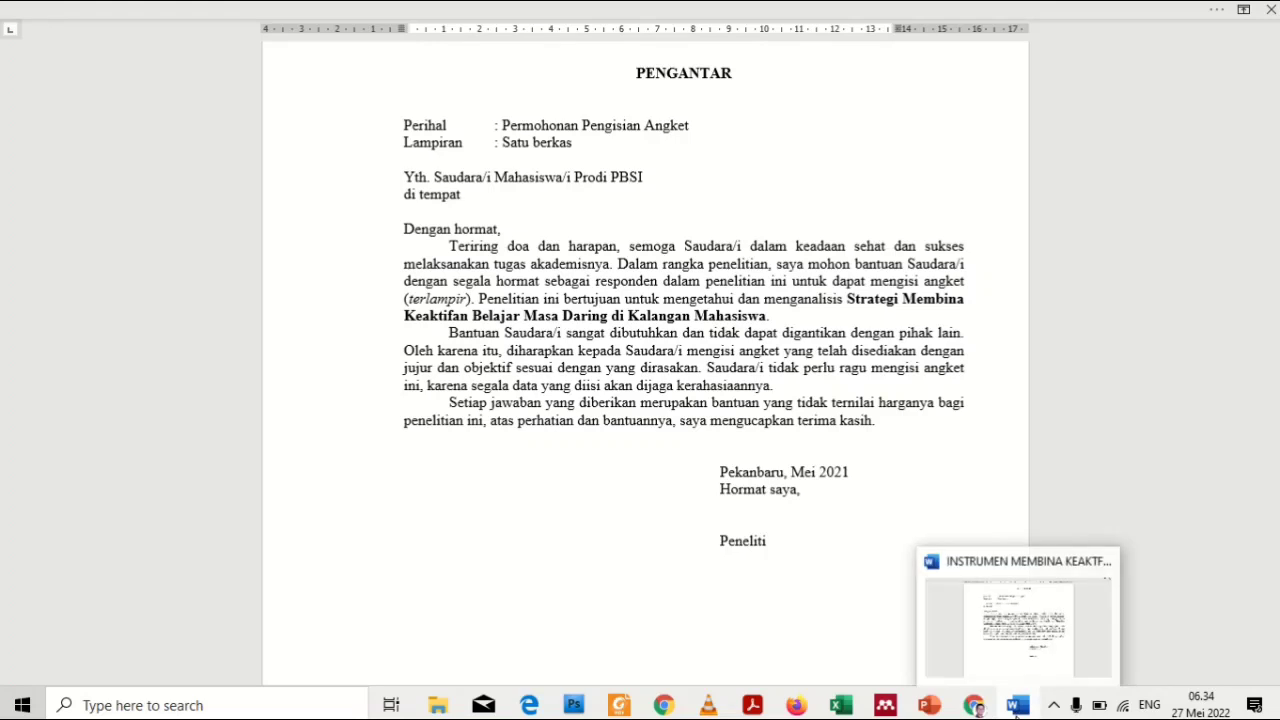
pyautogui.click(1015, 708)
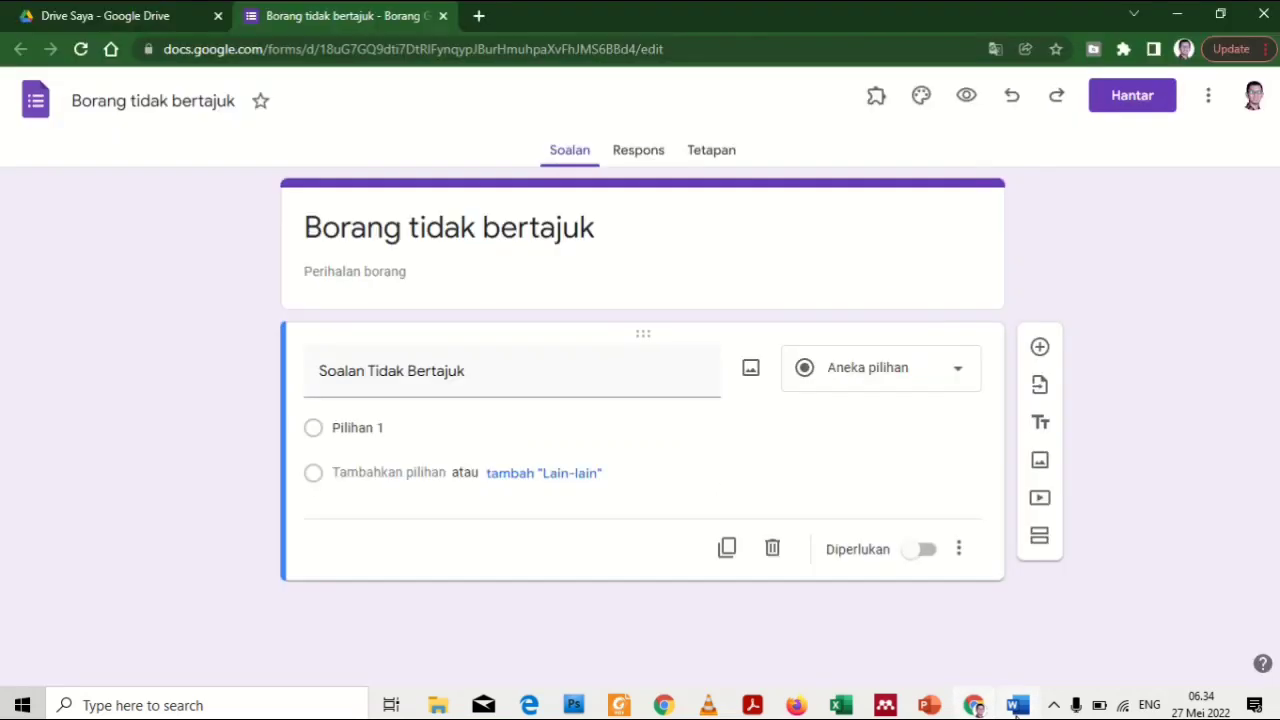
pyautogui.click(516, 228)
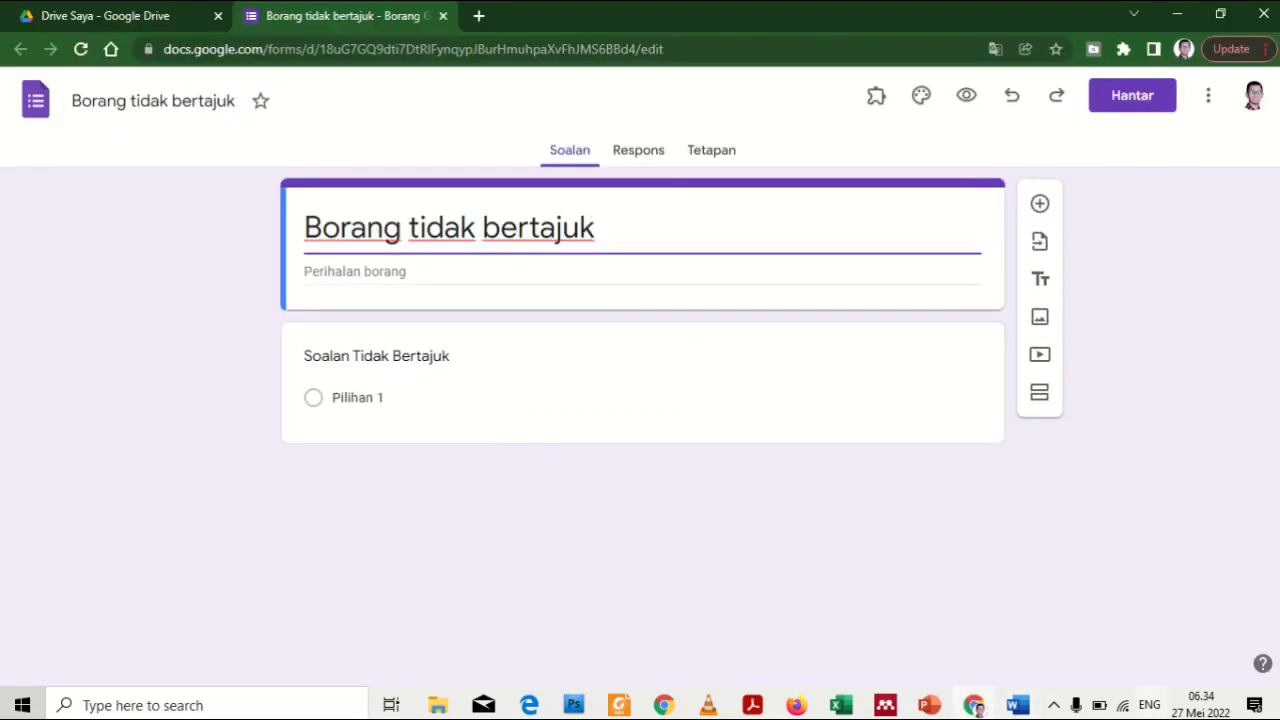
pyautogui.click(1017, 705)
pyautogui.scroll(-5, 789, 449)
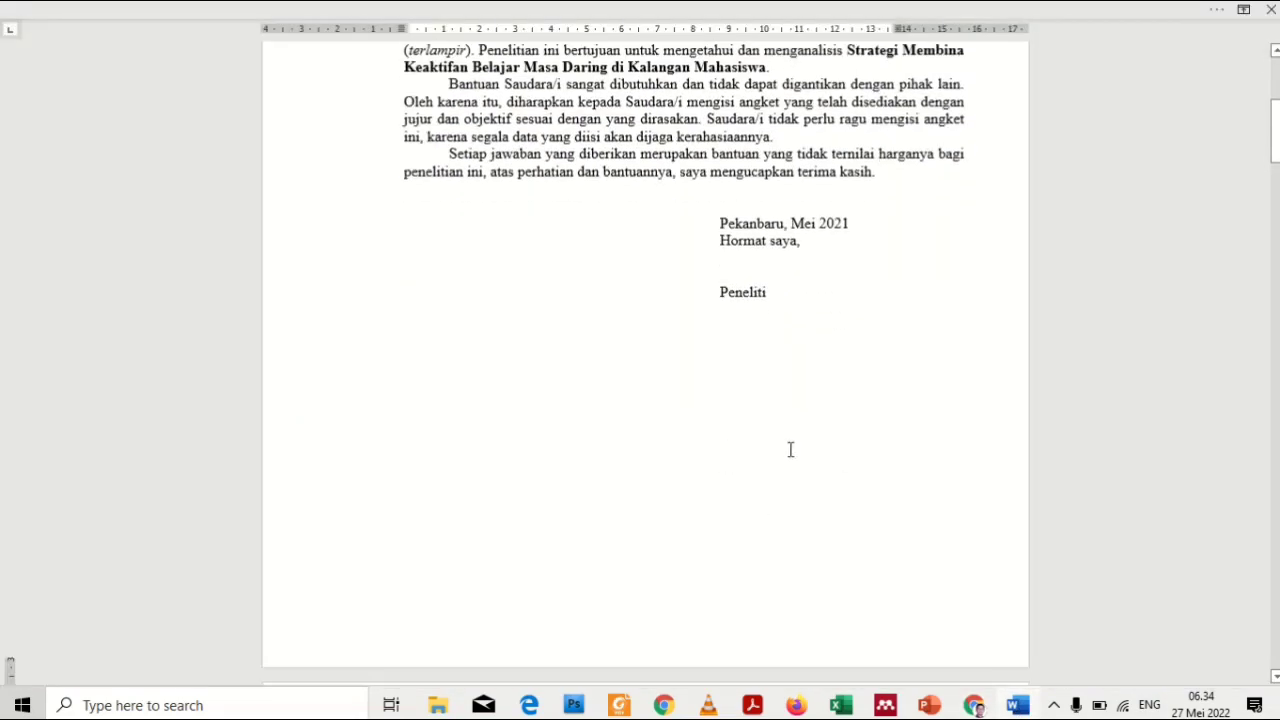
pyautogui.scroll(4, 773, 265)
pyautogui.scroll(1, 773, 265)
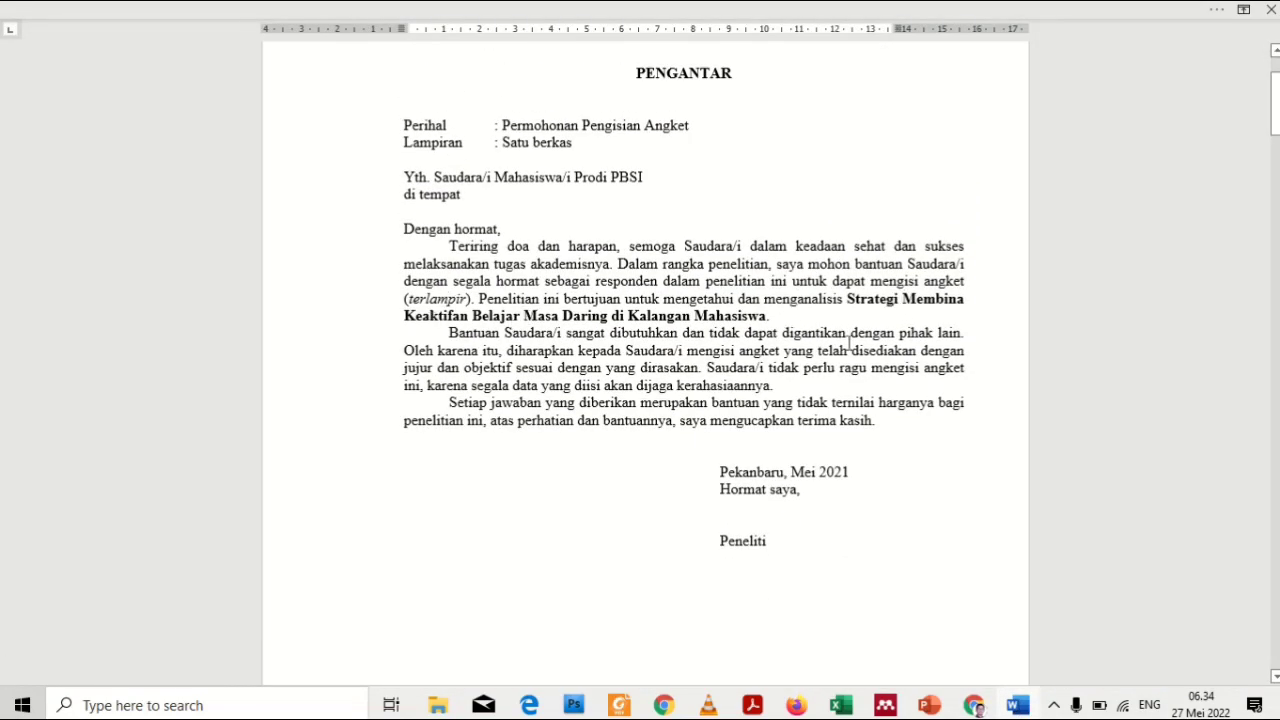
pyautogui.click(1016, 704)
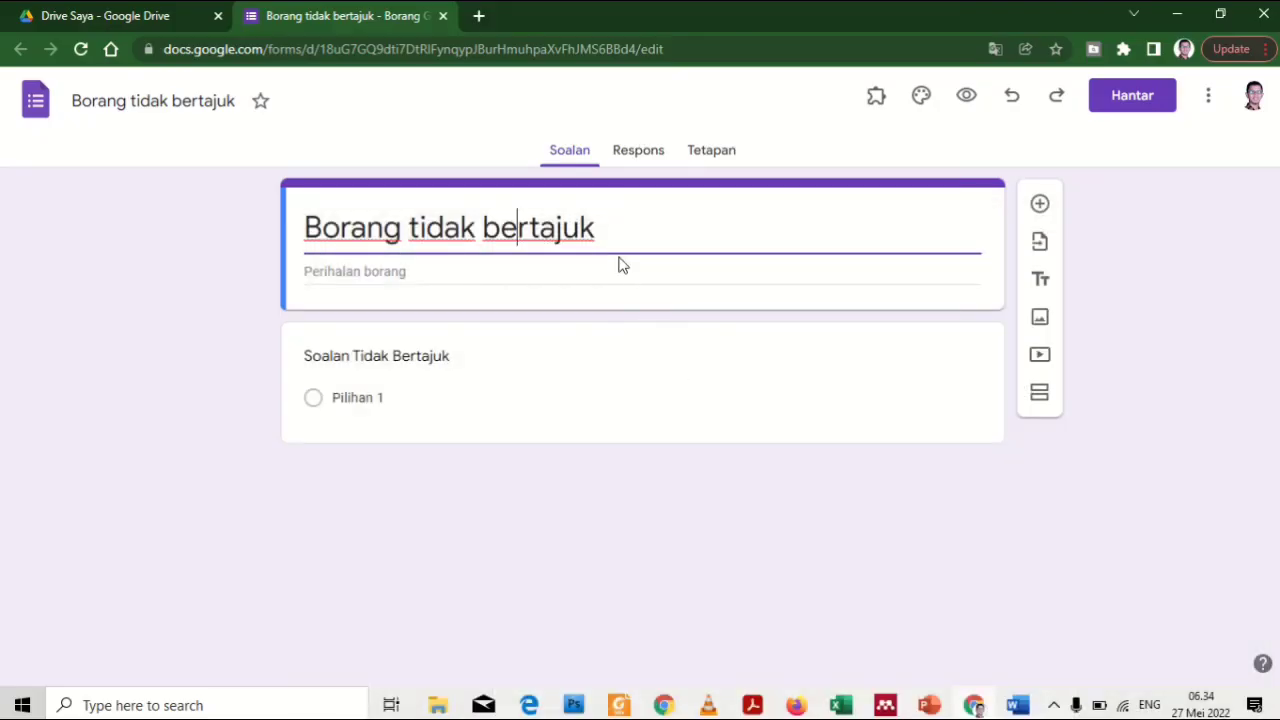
# Replace the form's title with "ANGKET MEMBINA KEAKTIFAN BELAJAR"
pyautogui.tripleClick(596, 226)
pyautogui.write('AN')
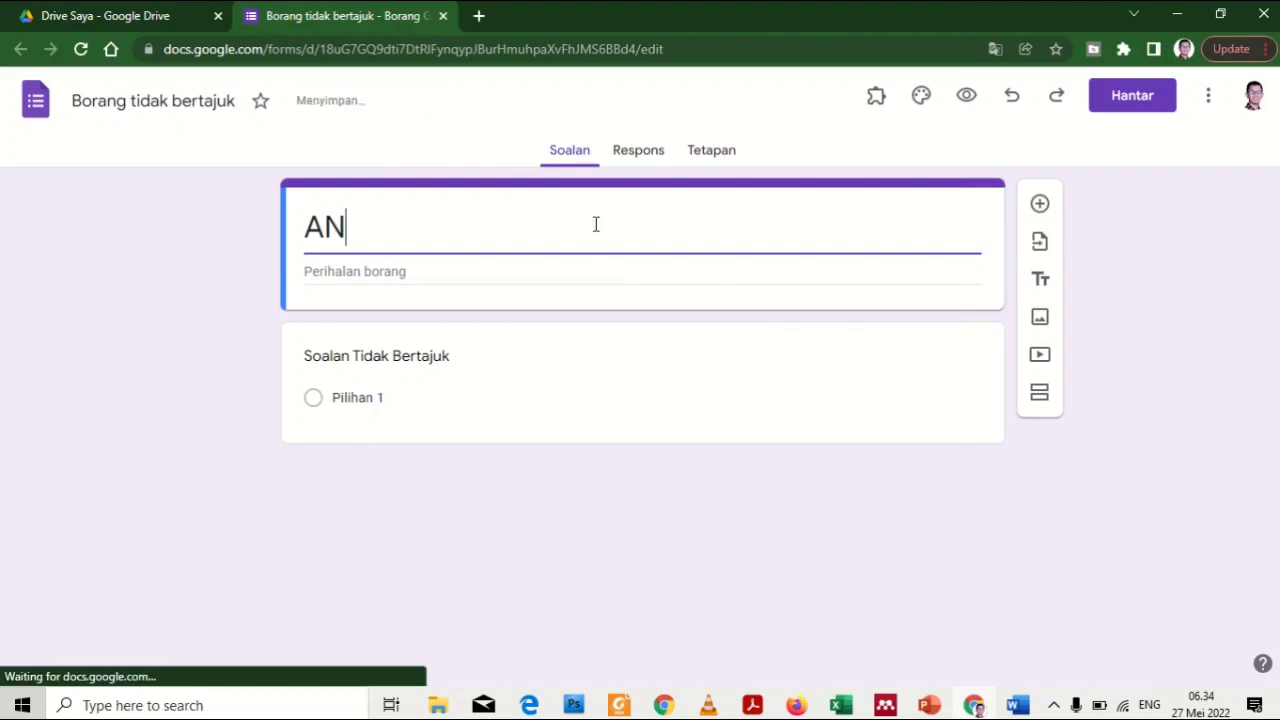
pyautogui.write('GKET MEMBINAN')
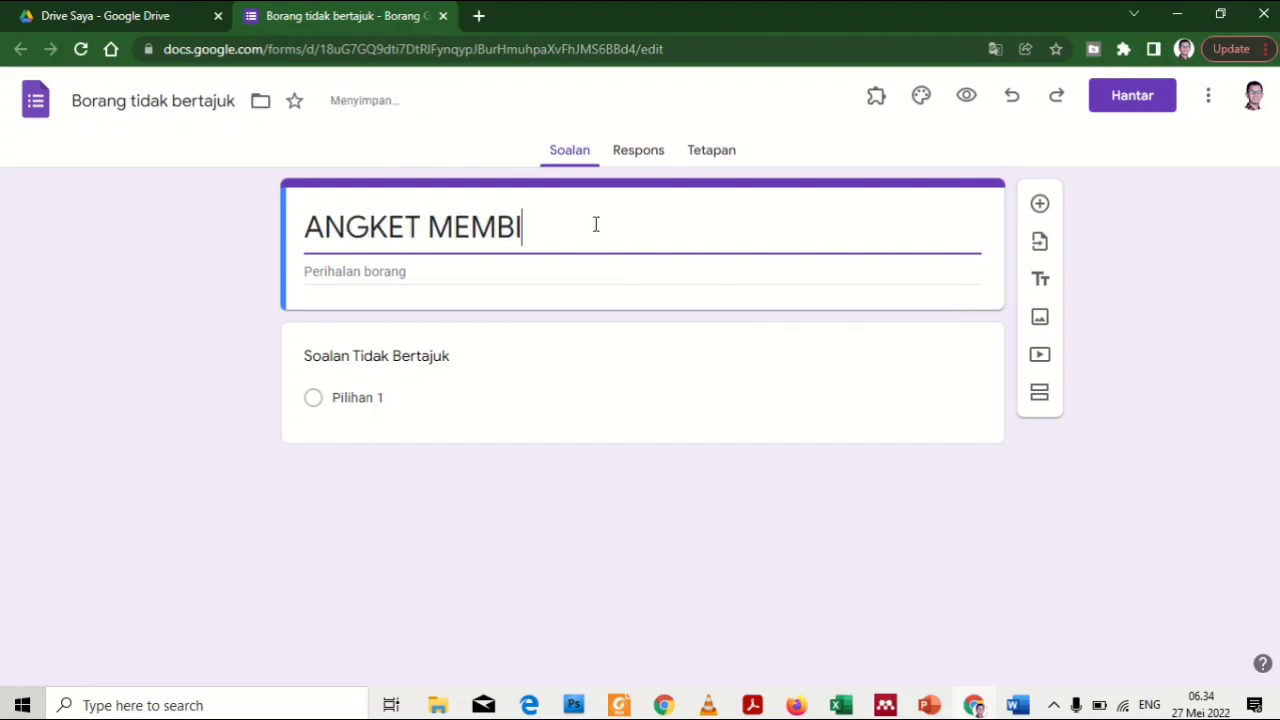
pyautogui.press('BackSpace')
pyautogui.press('BackSpace')
pyautogui.write('A KEAKTI')
pyautogui.write('VAN B')
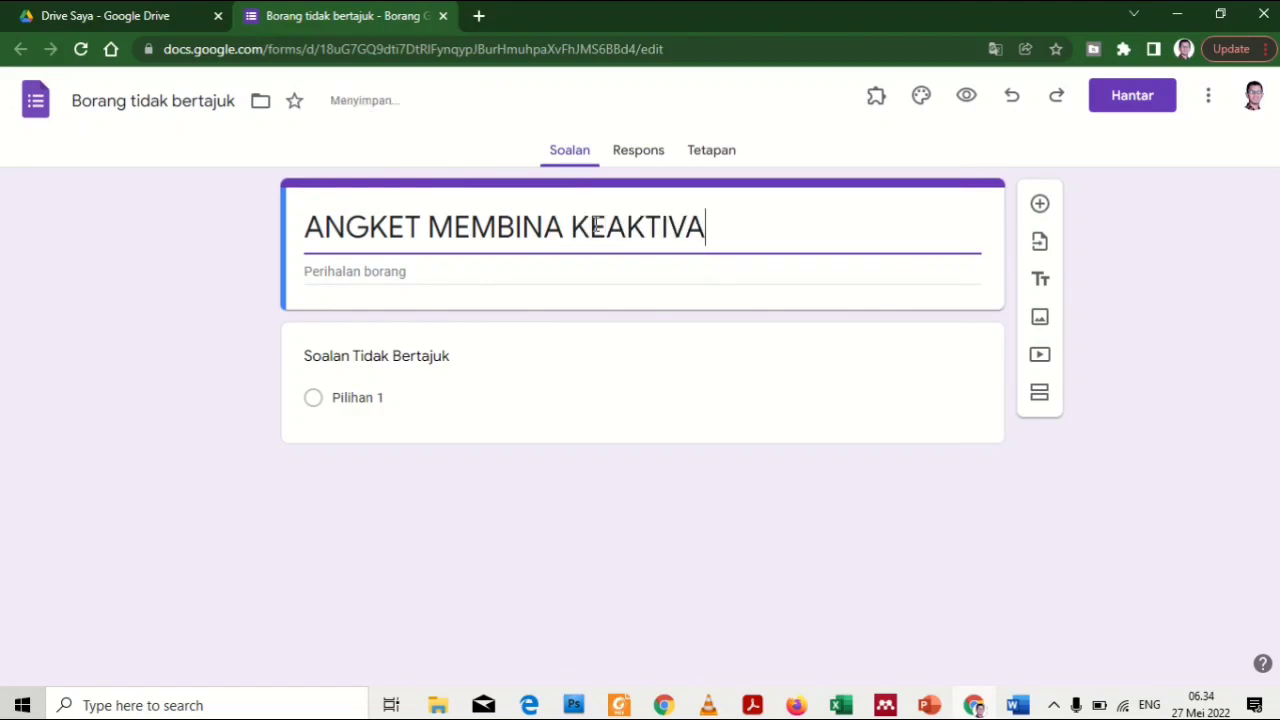
pyautogui.press('BackSpace')
pyautogui.press('BackSpace')
pyautogui.press('BackSpace')
pyautogui.press('BackSpace')
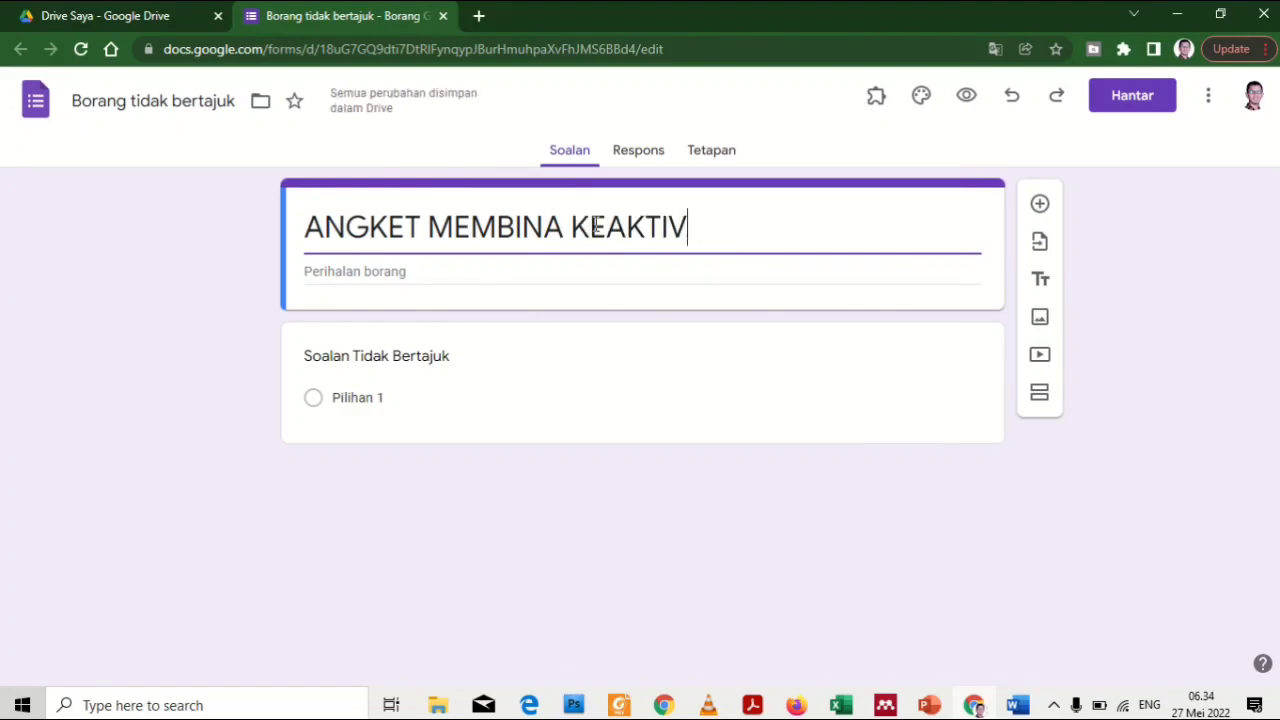
pyautogui.write('AN')
pyautogui.press('BackSpace')
pyautogui.press('BackSpace')
pyautogui.write('A')
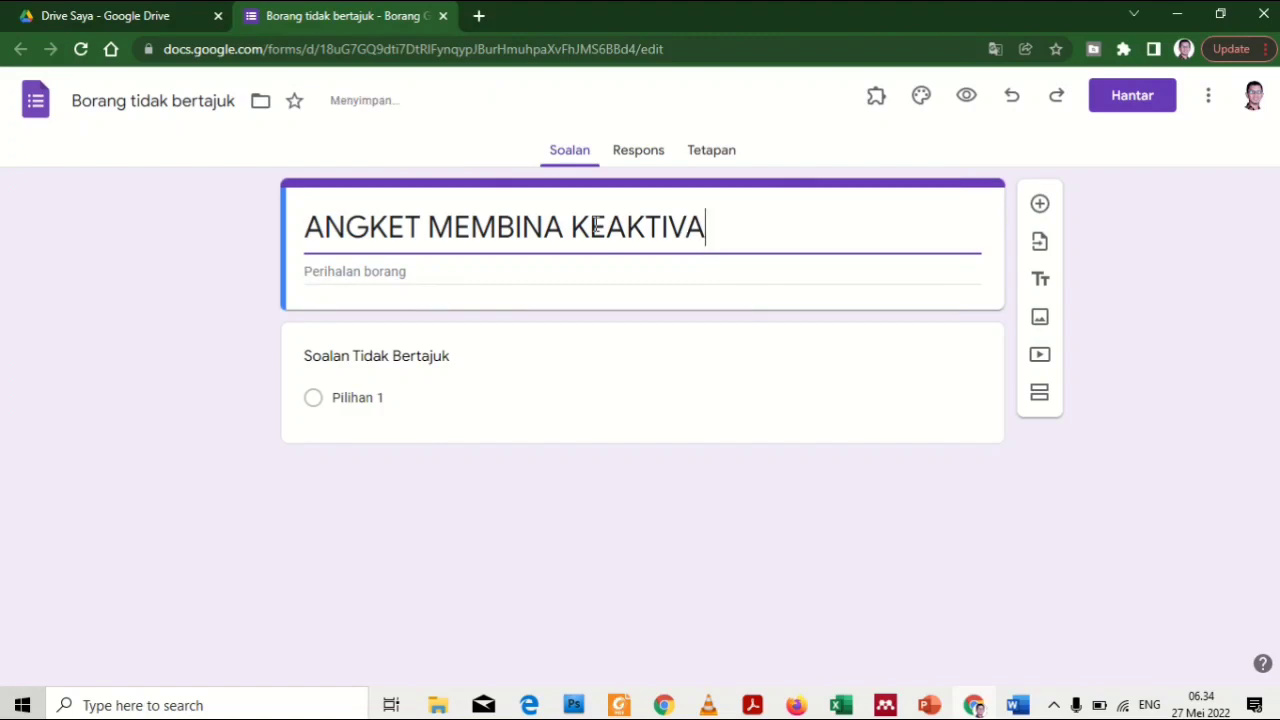
pyautogui.press('BackSpace')
pyautogui.press('BackSpace')
pyautogui.press('BackSpace')
pyautogui.write('GA')
pyautogui.press('BackSpace')
pyautogui.press('BackSpace')
pyautogui.write('IFAN BELAJAR')
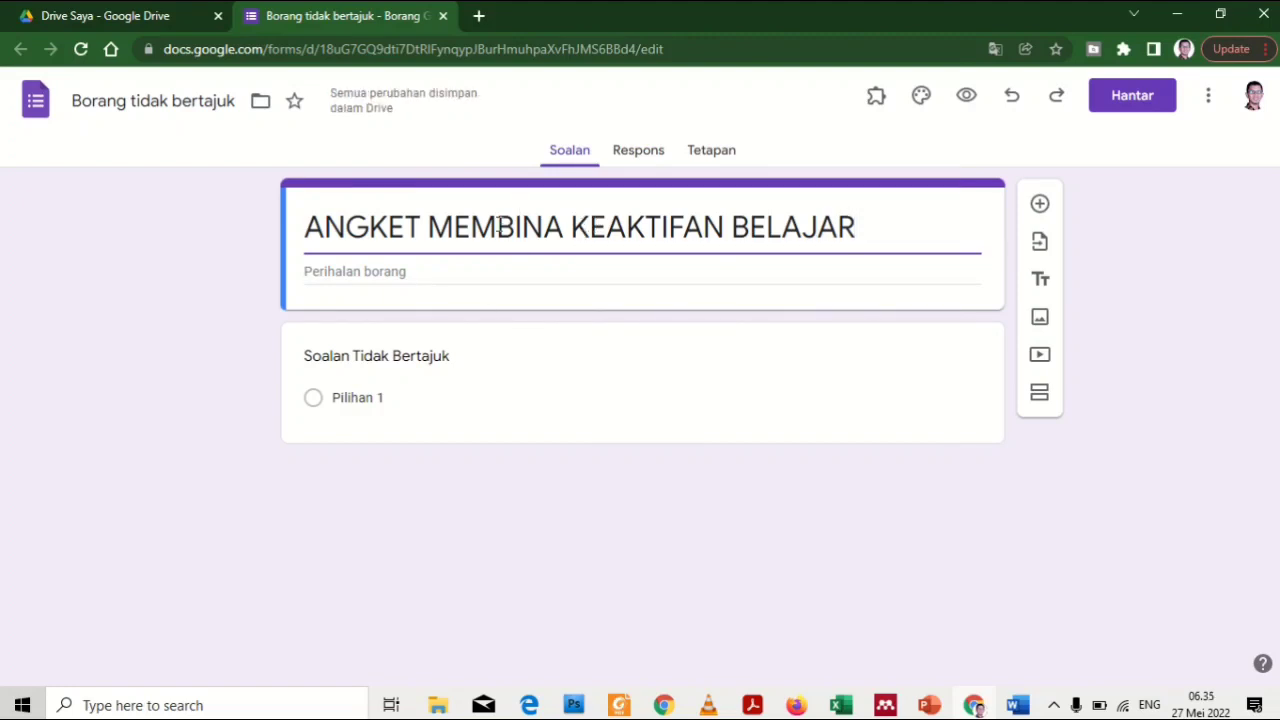
# Name the form file "ANGKET MEMBINA KEAKTIFAN BELAJAR", the same as the form's title
pyautogui.click(499, 225)
pyautogui.tripleClick(499, 225)
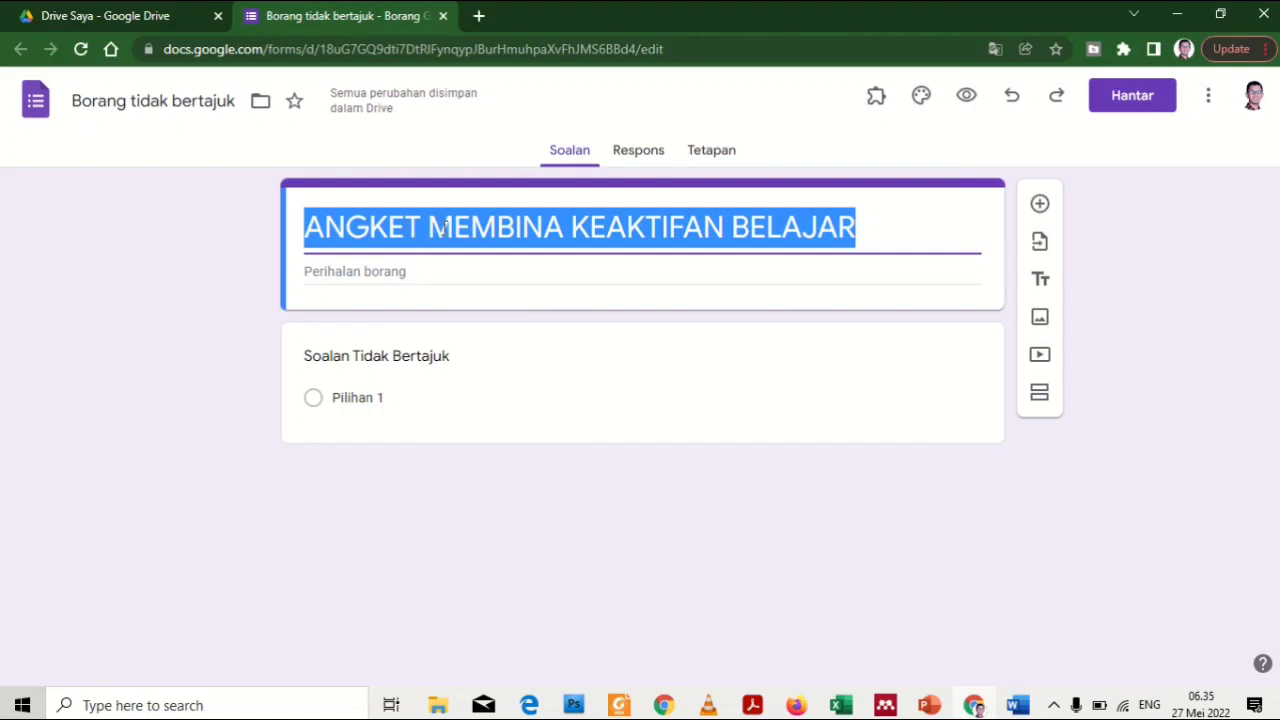
pyautogui.click(173, 108)
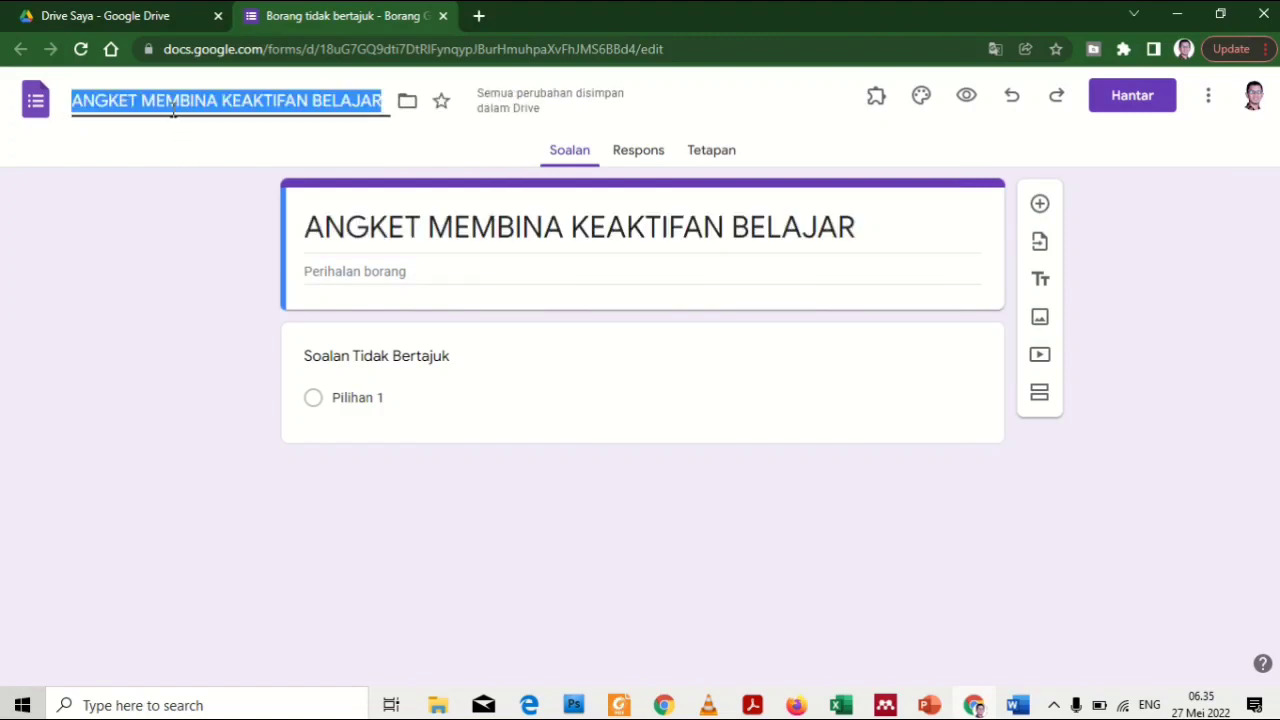
pyautogui.click(181, 100)
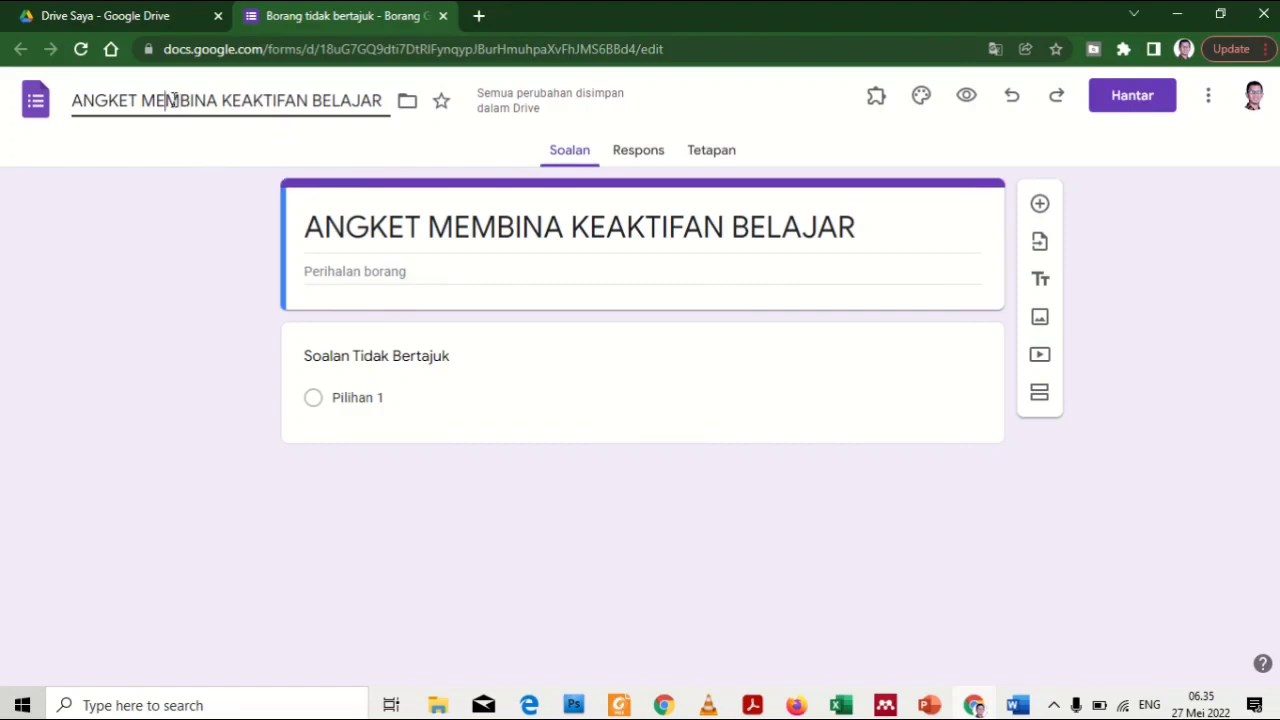
pyautogui.click(203, 150)
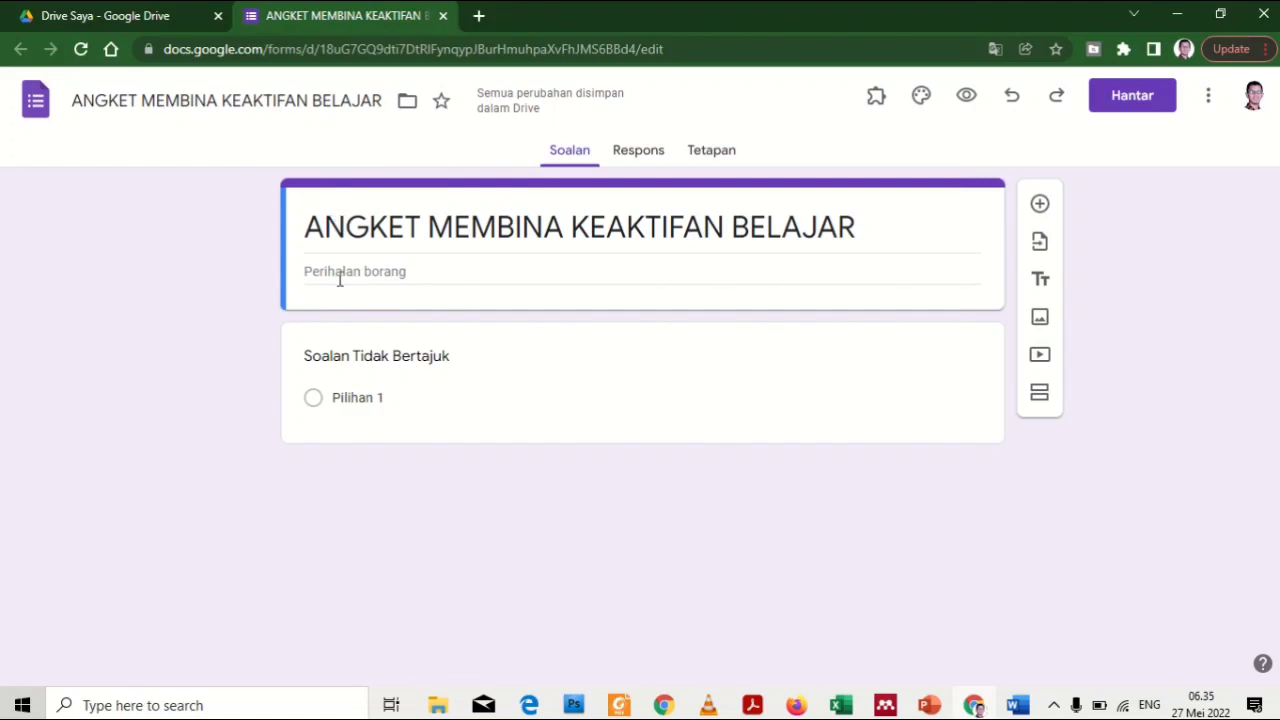
# Copy the cover letter text from "Perihal" through "Peneliti" in Word and paste it into the form's description in Chrome
pyautogui.click(1018, 705)
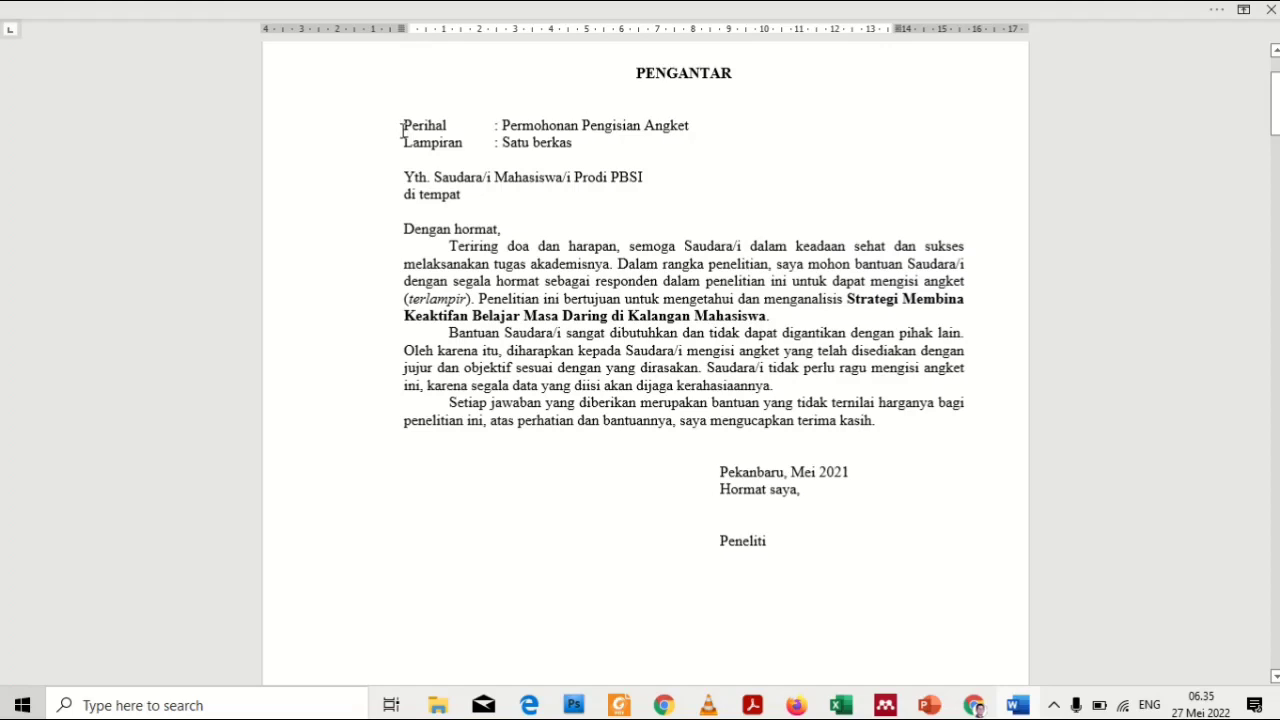
pyautogui.moveTo(403, 125); pyautogui.dragTo(769, 541)
pyautogui.rightClick(703, 540)
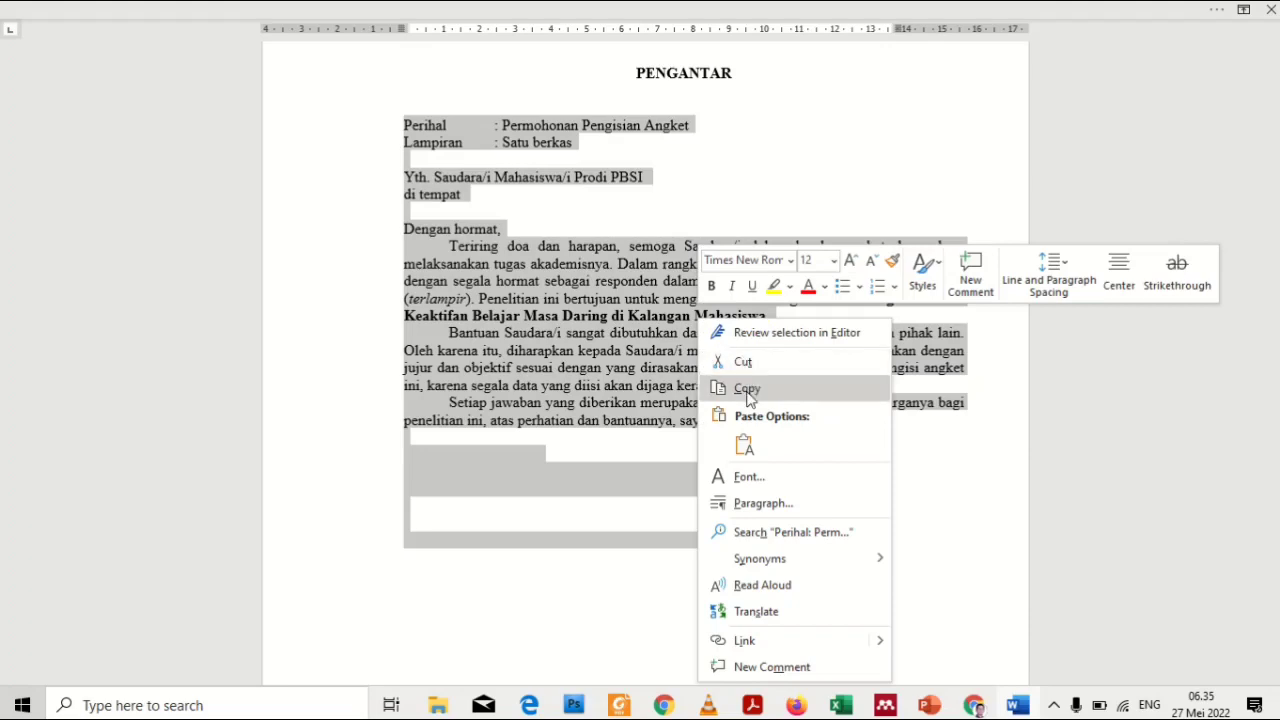
pyautogui.click(755, 390)
pyautogui.click(975, 706)
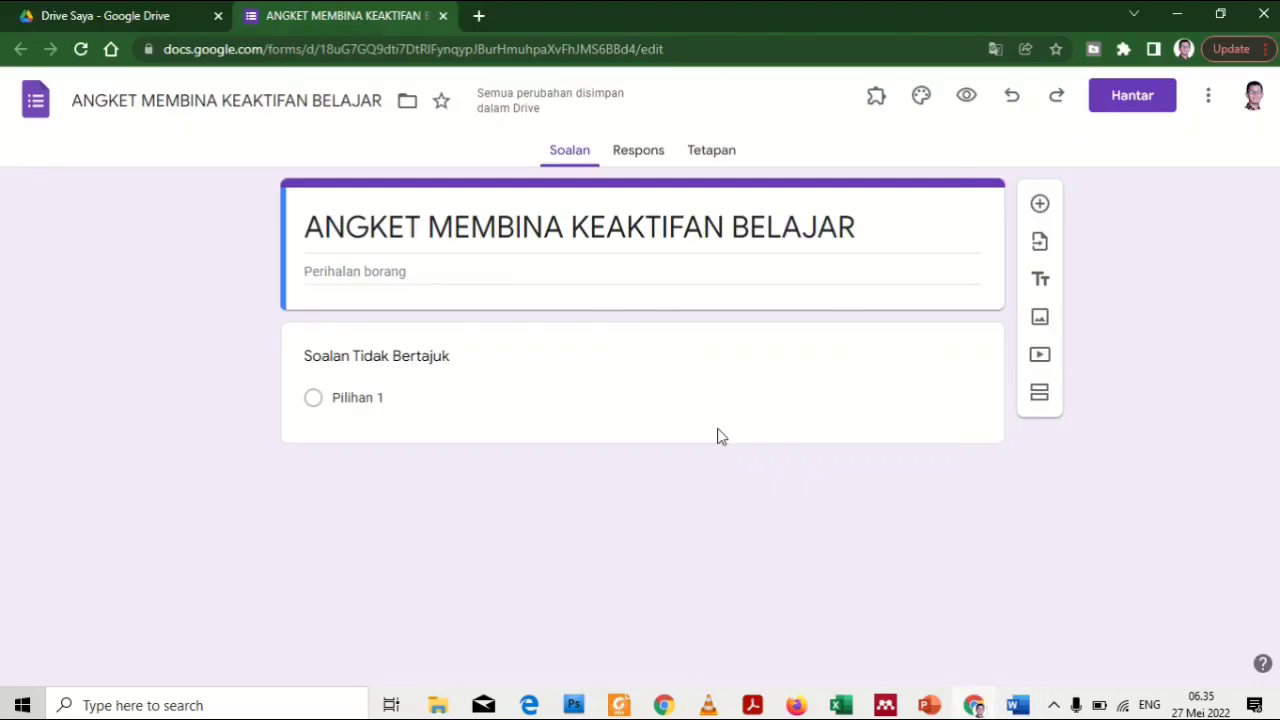
pyautogui.click(507, 275)
pyautogui.hotkey('ctrl', 'v')
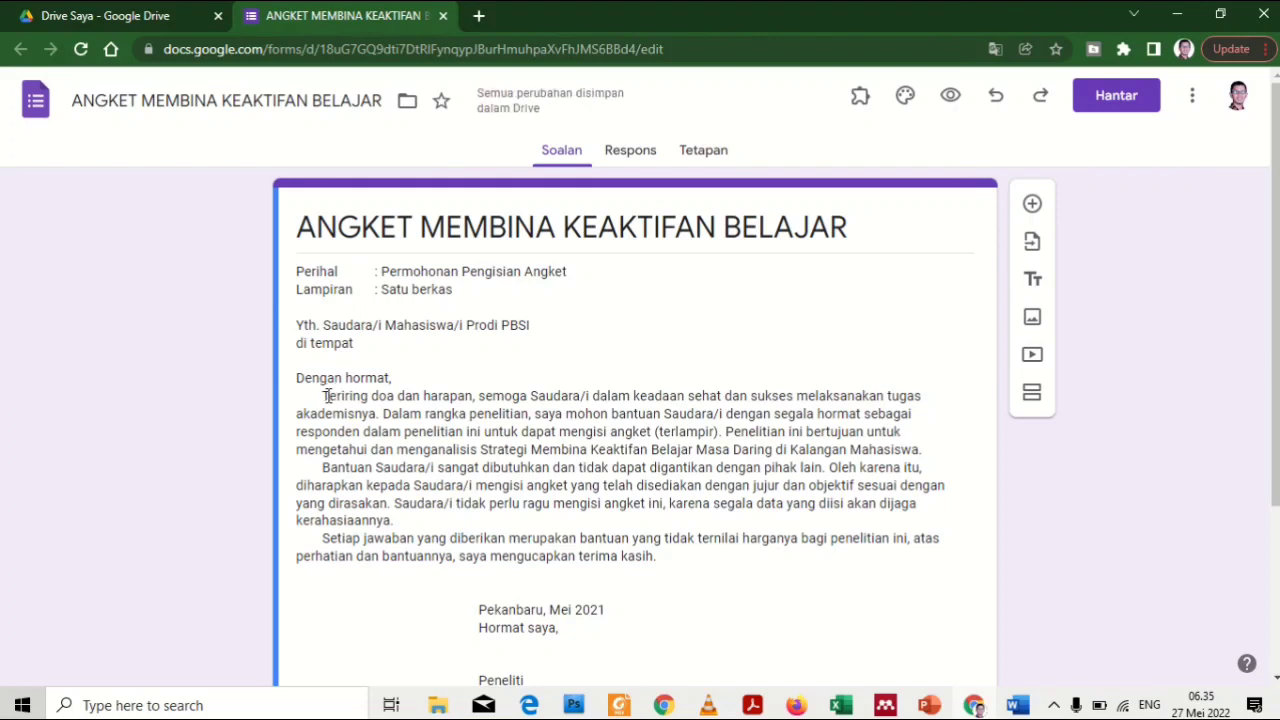
# Remove the first-line indents from the cover letter's three body paragraphs, adding a blank line before the second and third
pyautogui.moveTo(323, 396); pyautogui.dragTo(296, 398)
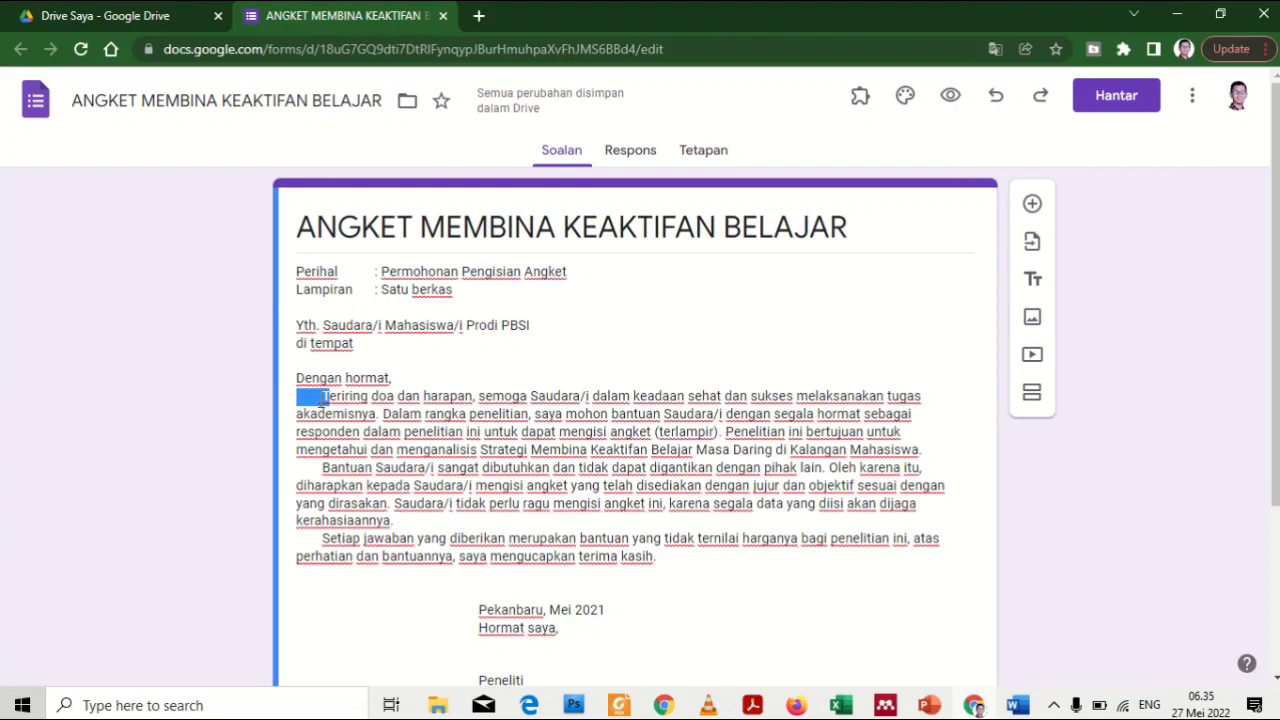
pyautogui.click(323, 397)
pyautogui.press('BackSpace')
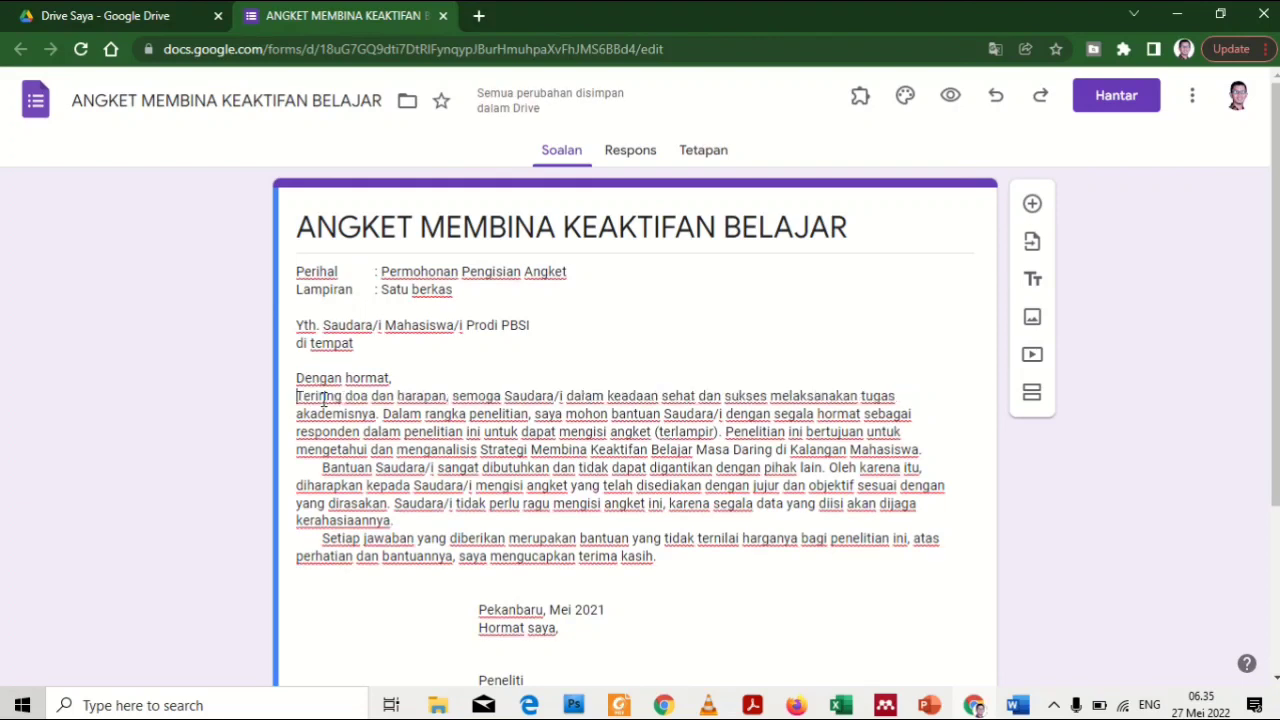
pyautogui.moveTo(323, 467); pyautogui.dragTo(296, 468)
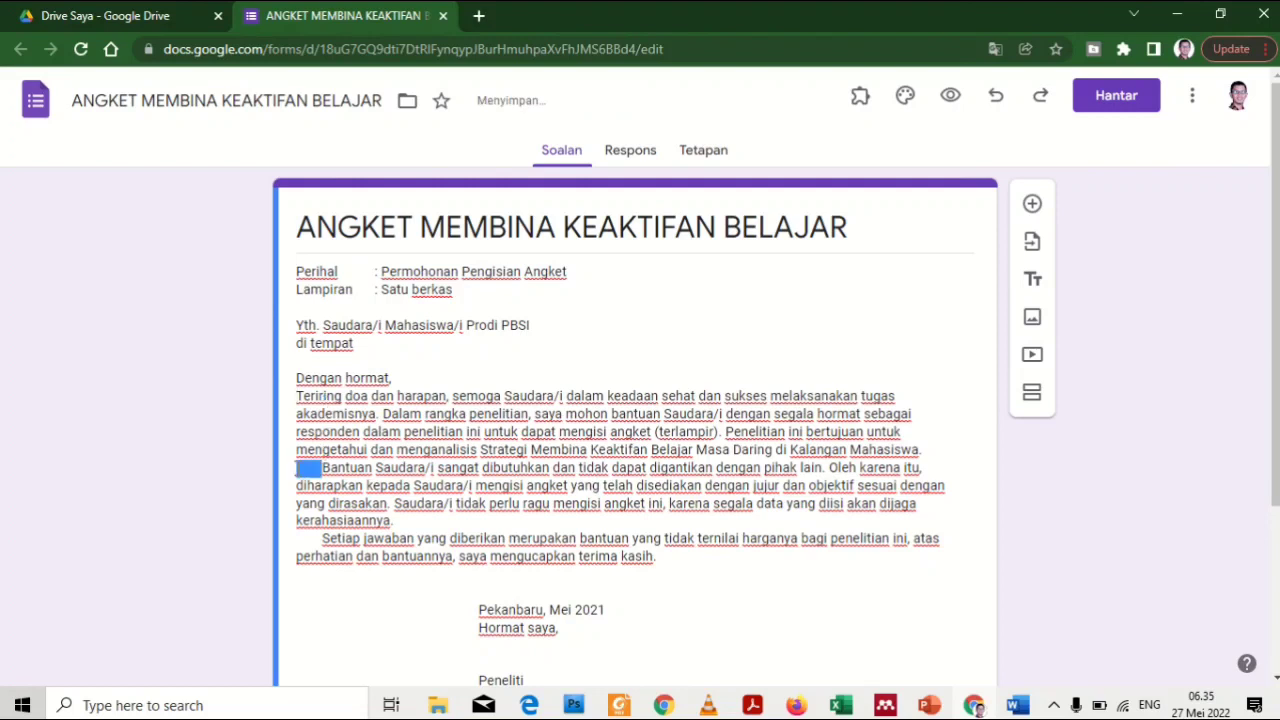
pyautogui.press('Return')
pyautogui.moveTo(321, 537); pyautogui.dragTo(296, 538)
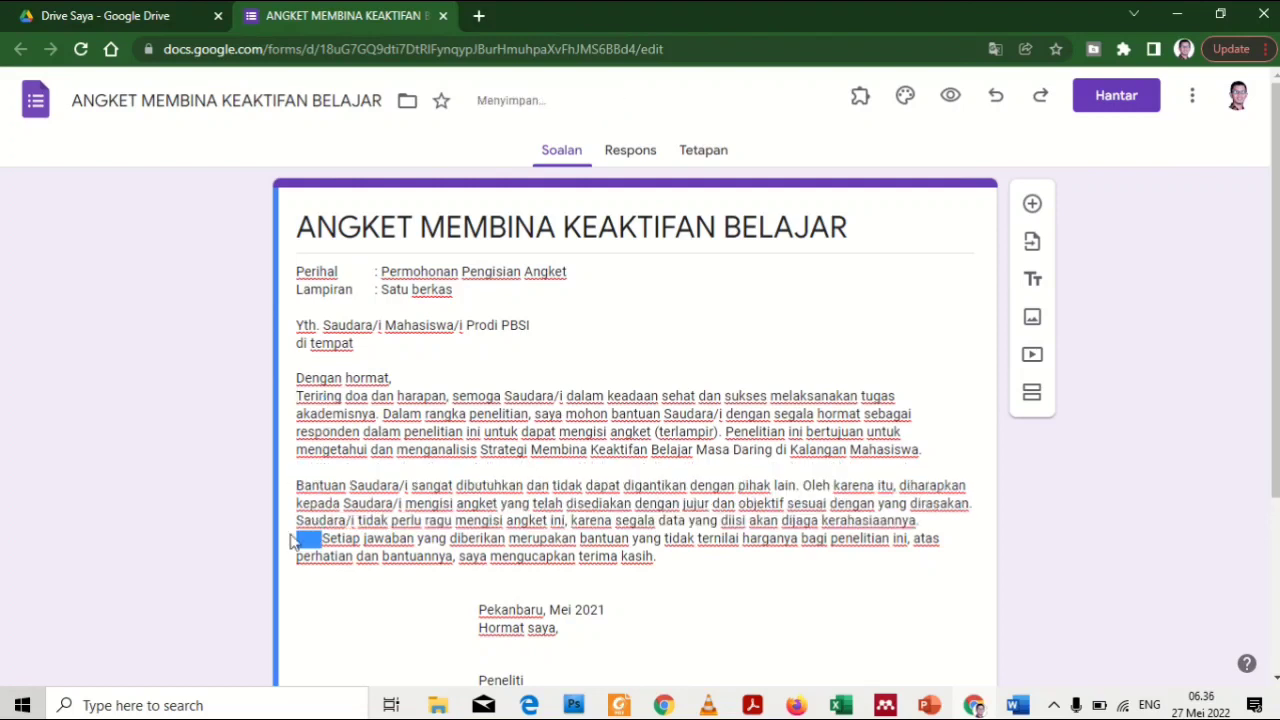
pyautogui.press('Return')
# Remove the leading spaces before "Pekanbaru, Mei 2021", "Hormat saya," and "Peneliti" so the closing lines align with the body text
pyautogui.scroll(-1, 474, 601)
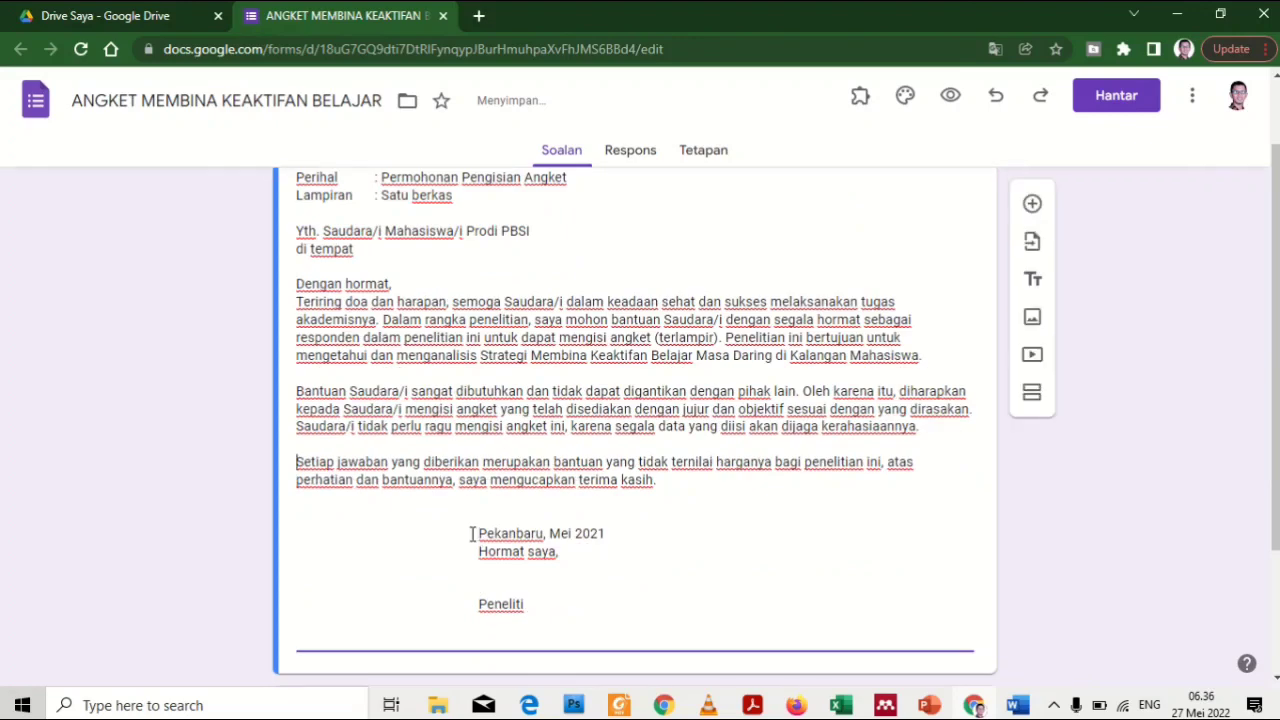
pyautogui.moveTo(476, 534); pyautogui.dragTo(285, 545)
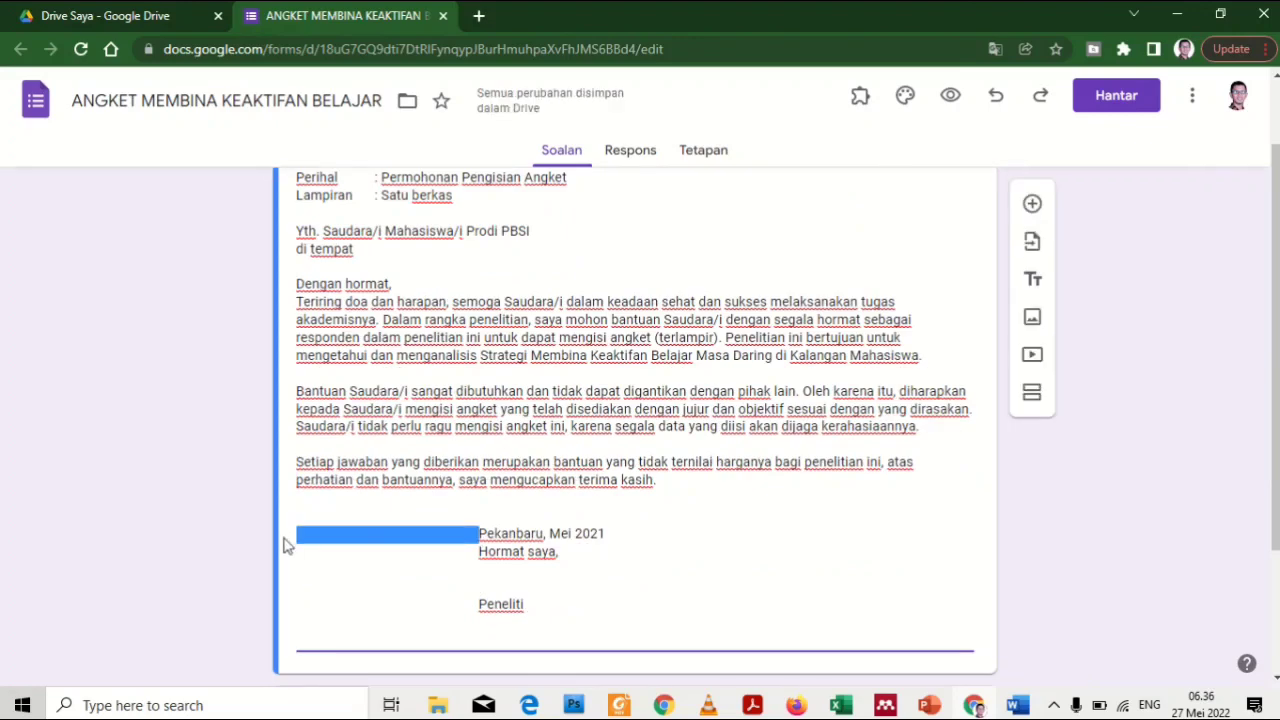
pyautogui.press('Return')
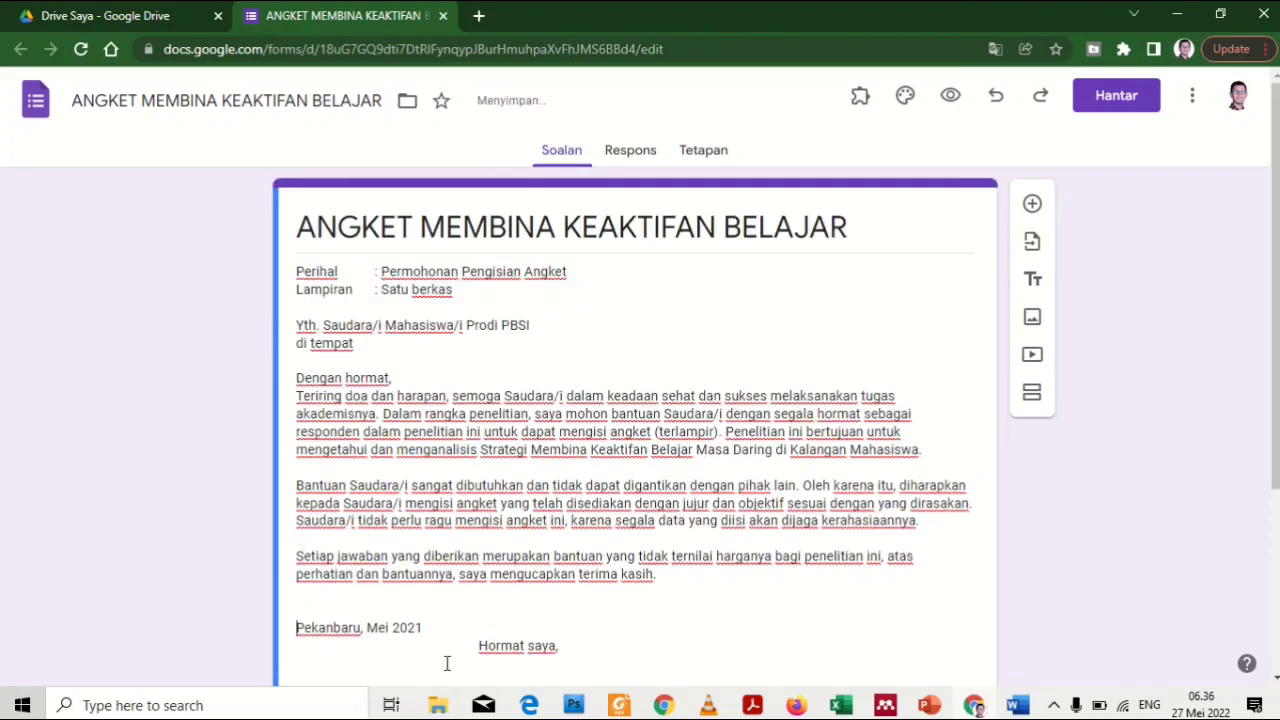
pyautogui.moveTo(472, 650); pyautogui.dragTo(280, 654)
pyautogui.press('BackSpace')
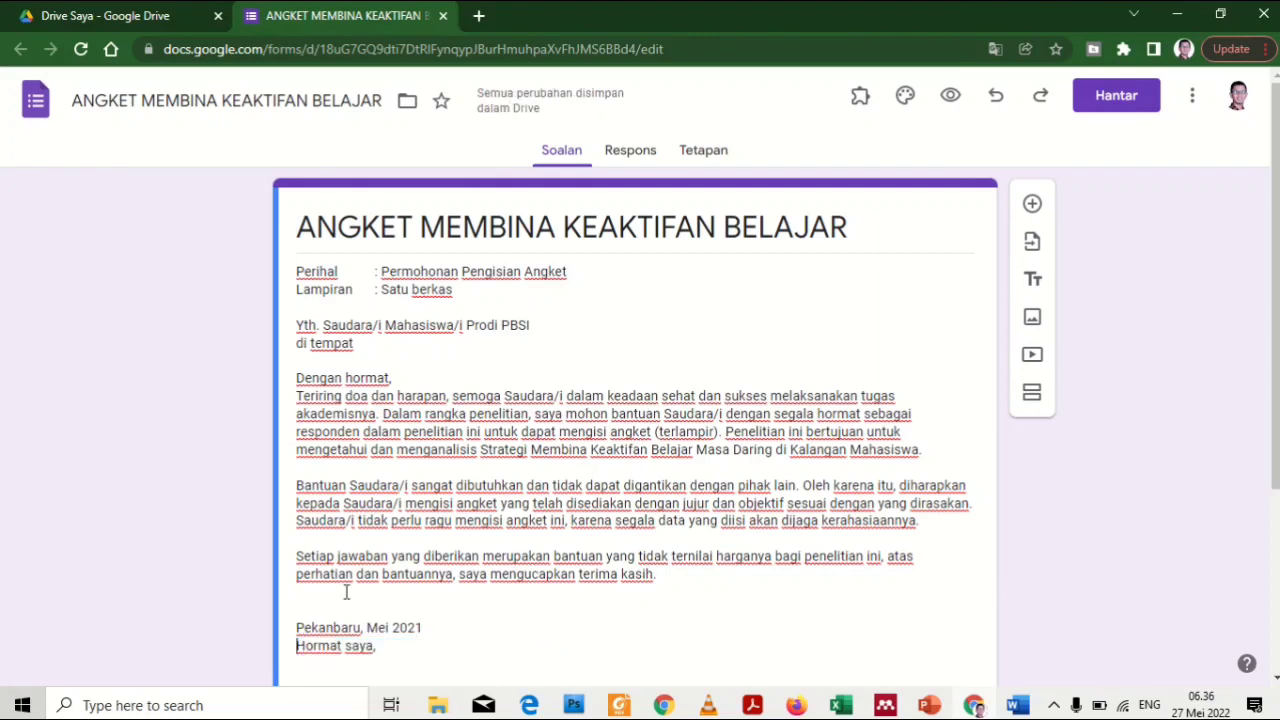
pyautogui.scroll(-1, 384, 588)
pyautogui.moveTo(477, 603); pyautogui.dragTo(282, 606)
pyautogui.press('BackSpace')
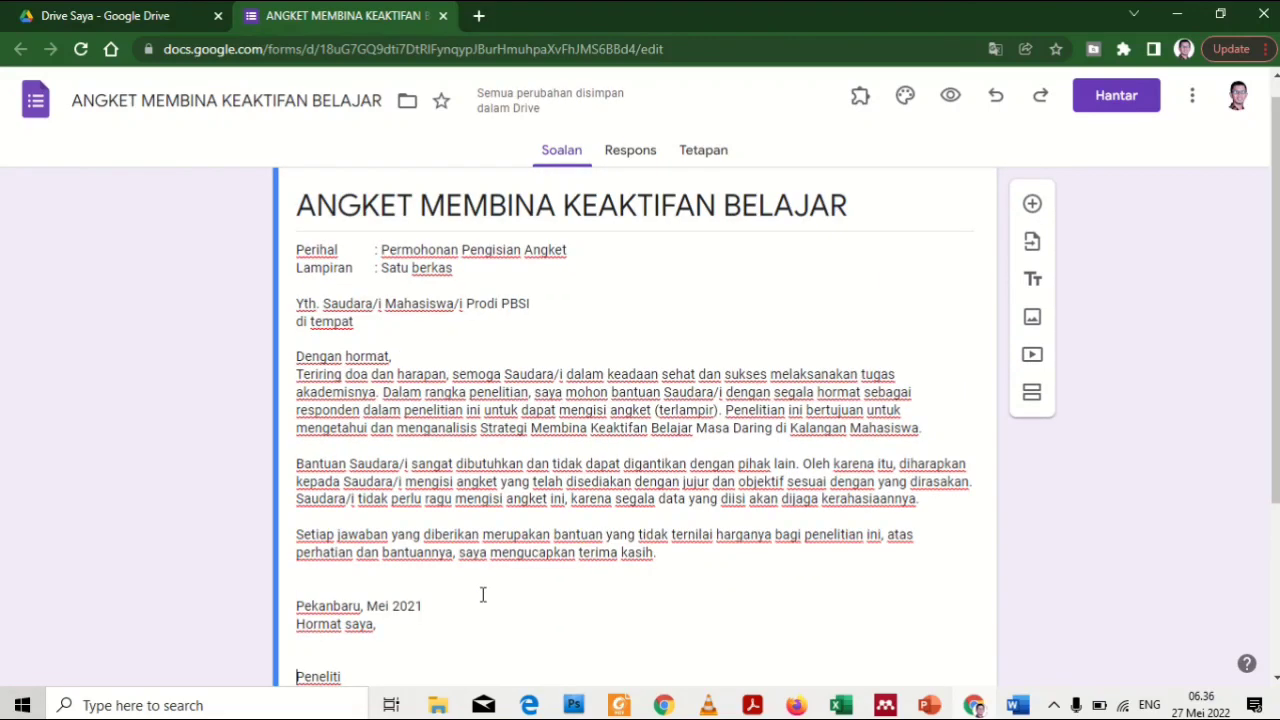
# Review the cover letter in the form's description and the Identitas Responden section in Word, and return to the form in Chrome
pyautogui.scroll(-2, 386, 534)
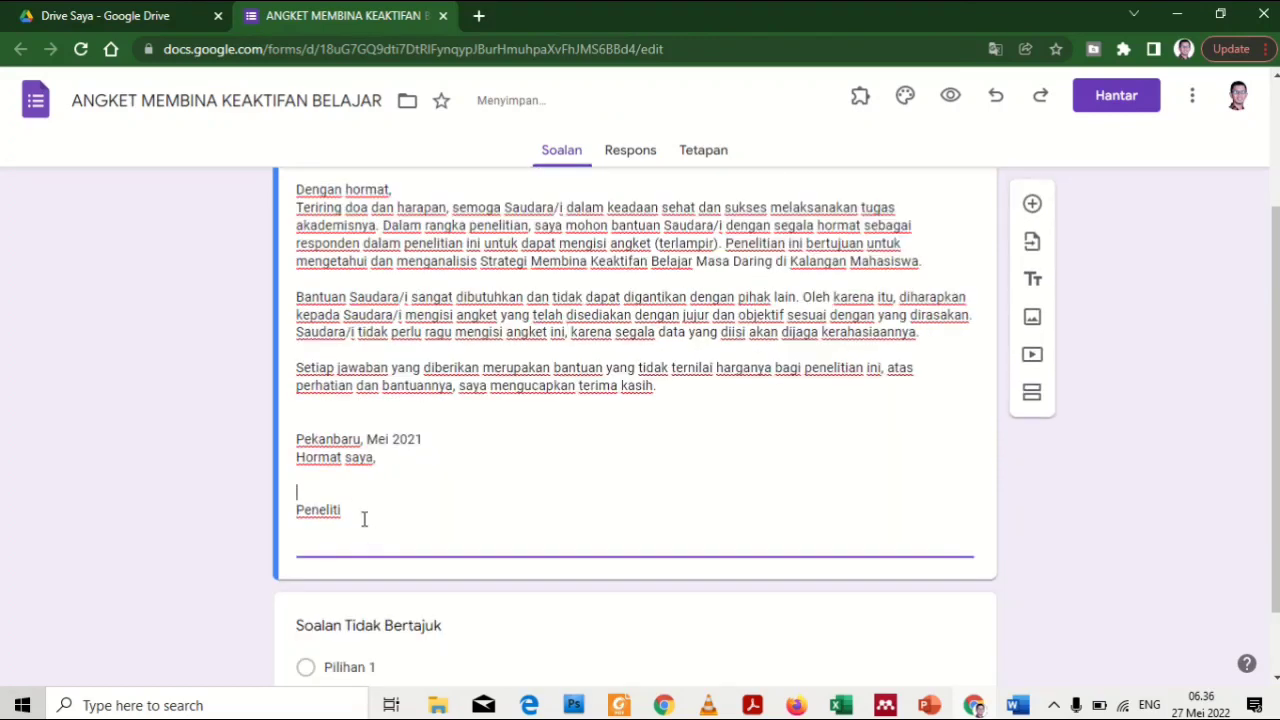
pyautogui.scroll(2, 375, 525)
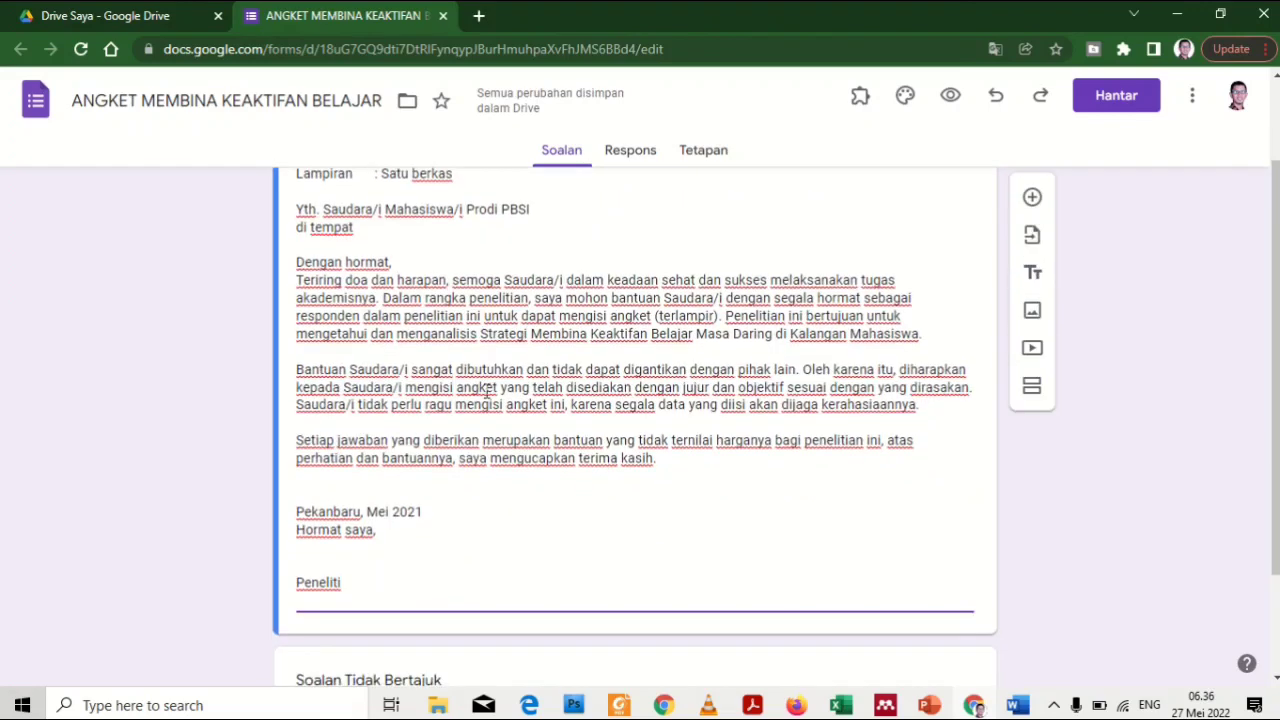
pyautogui.scroll(-1, 474, 440)
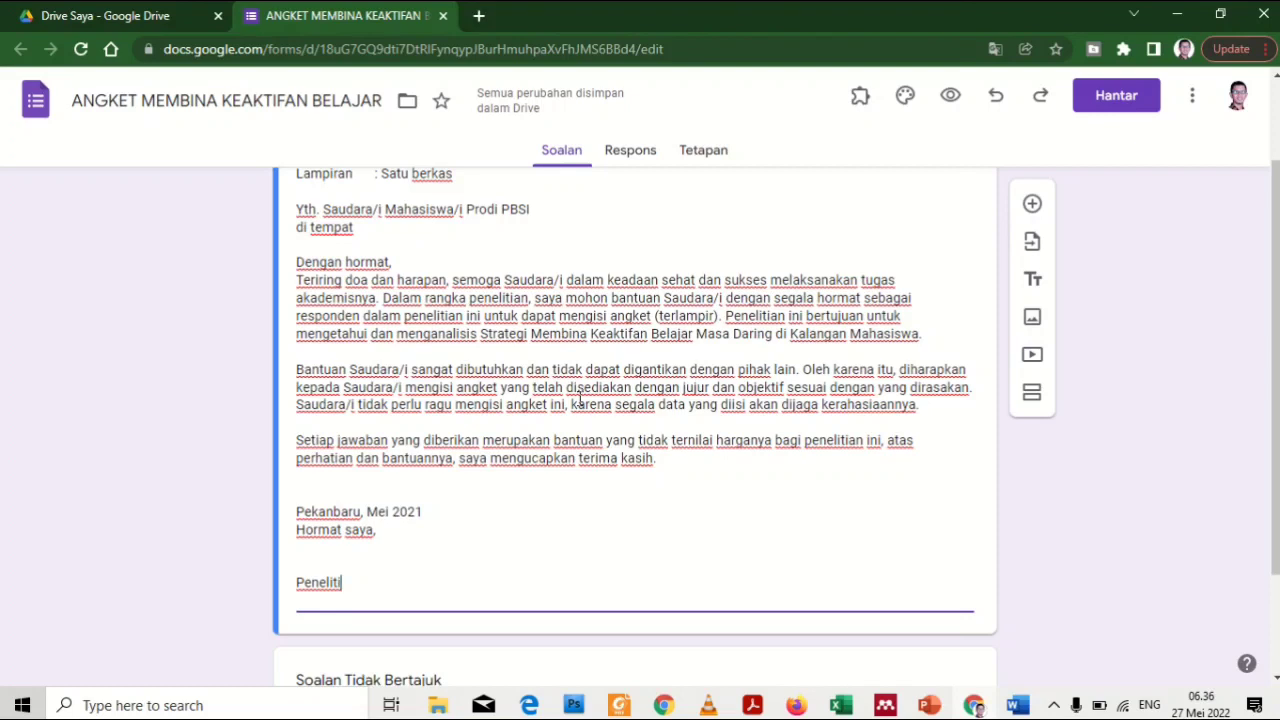
pyautogui.scroll(1, 732, 272)
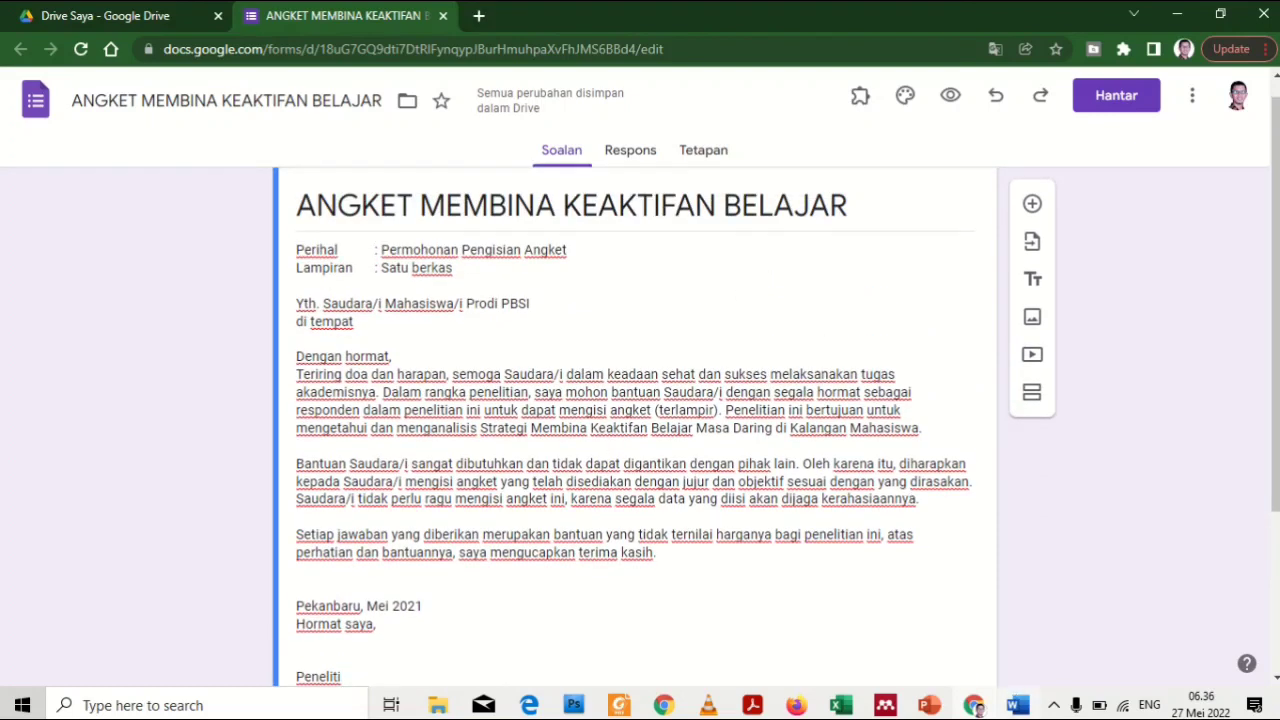
pyautogui.hotkey('alt', 'Tab')
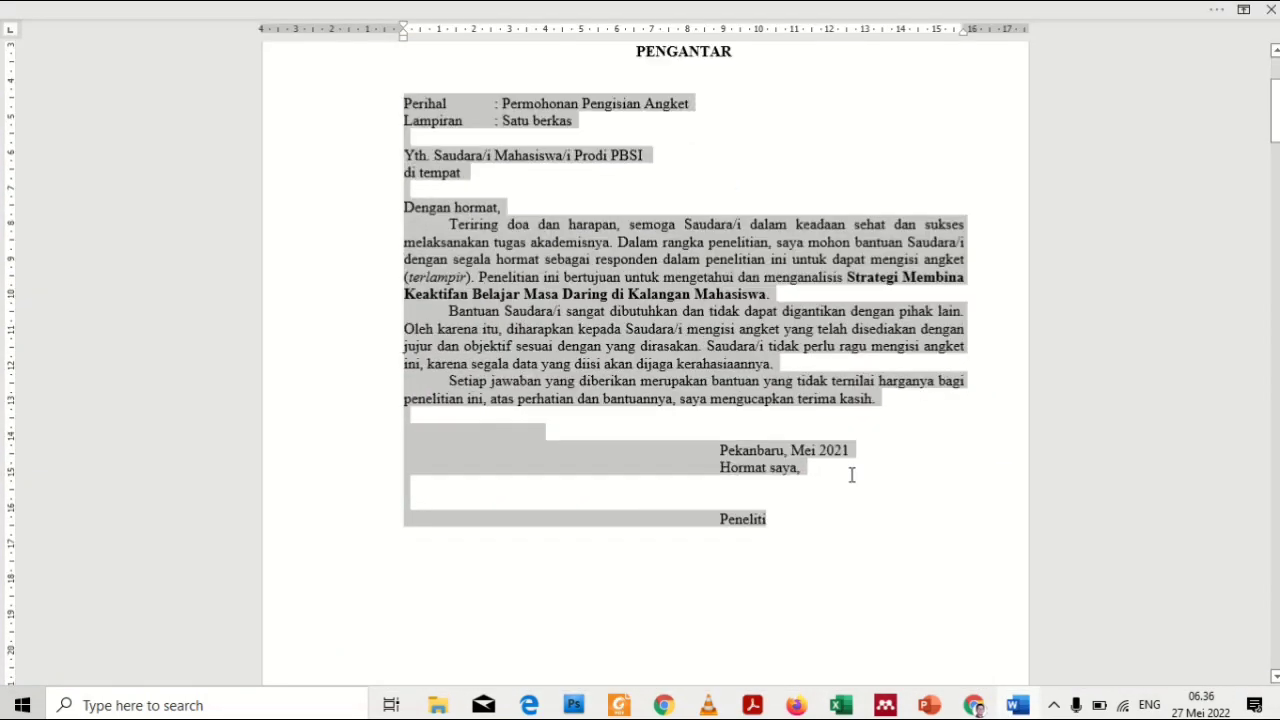
pyautogui.scroll(-8, 852, 475)
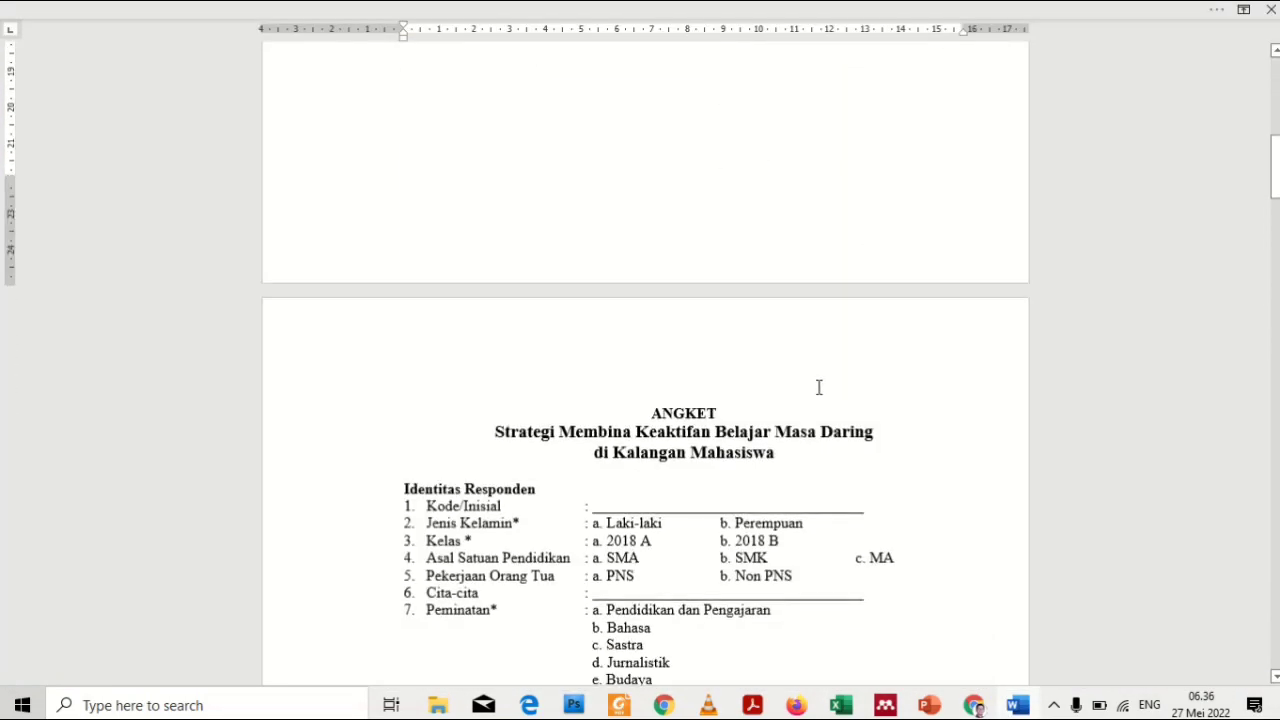
pyautogui.scroll(-1, 818, 387)
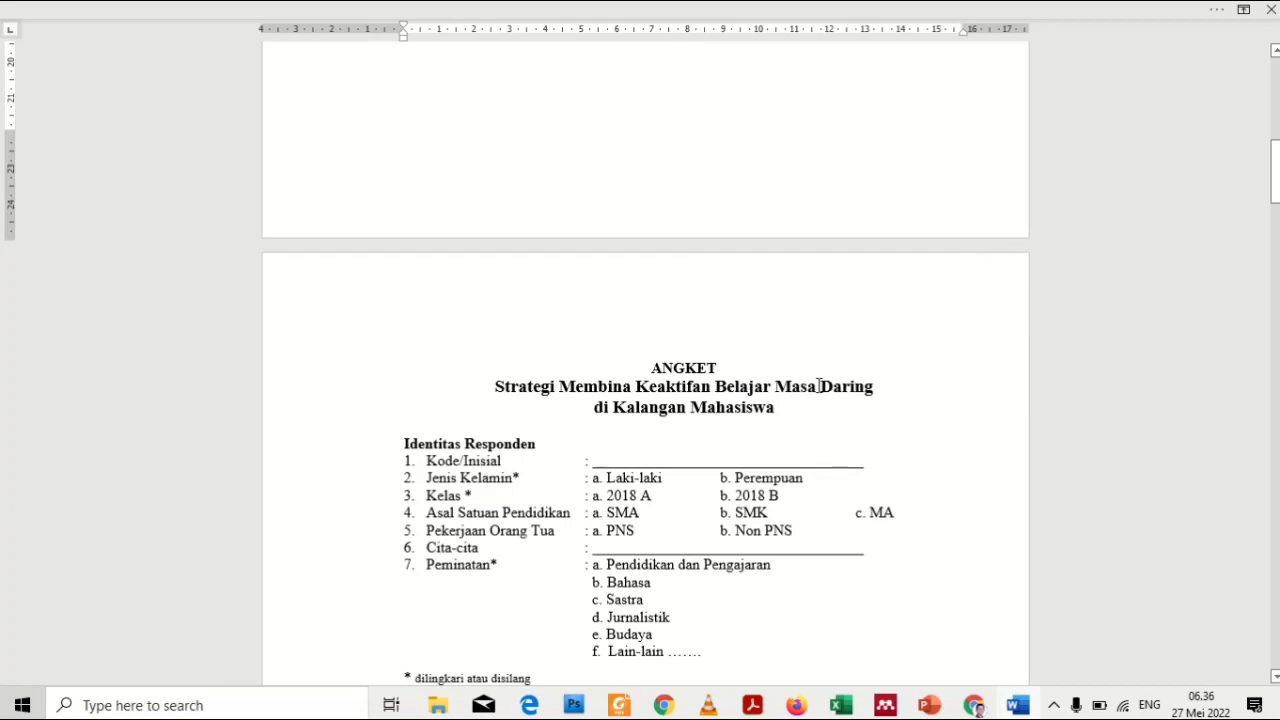
pyautogui.scroll(4, 823, 403)
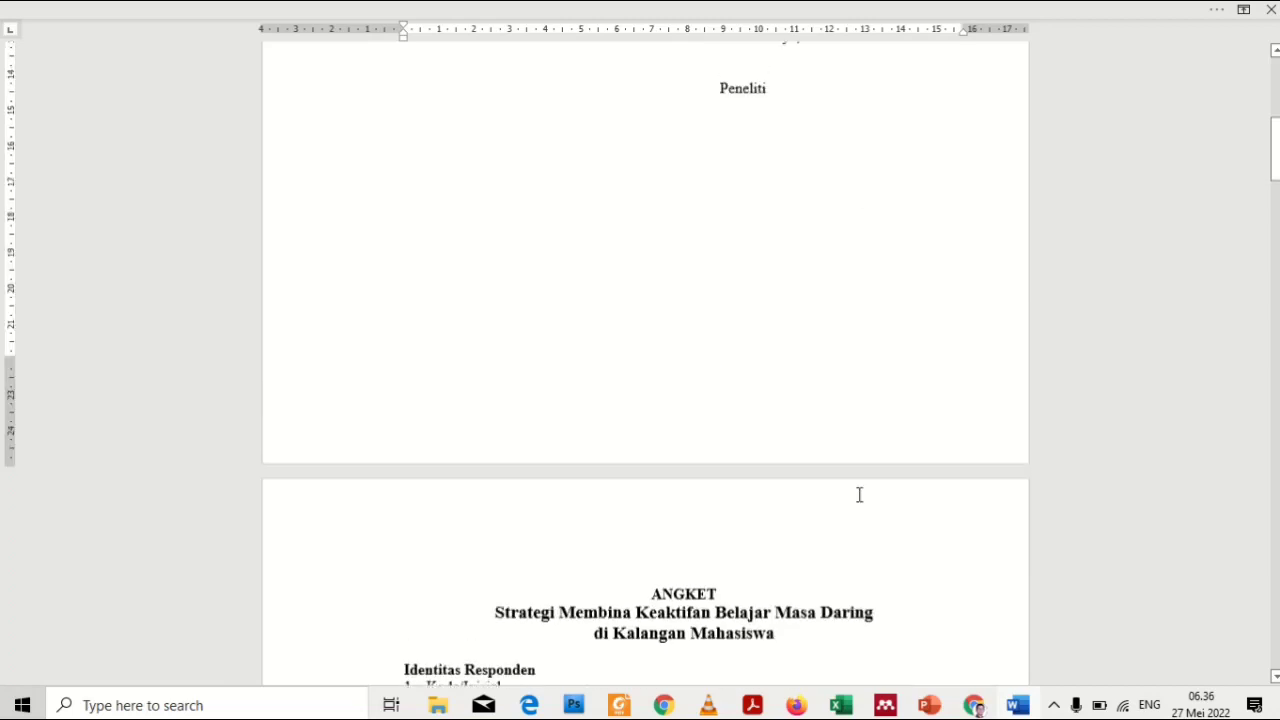
pyautogui.click(1019, 706)
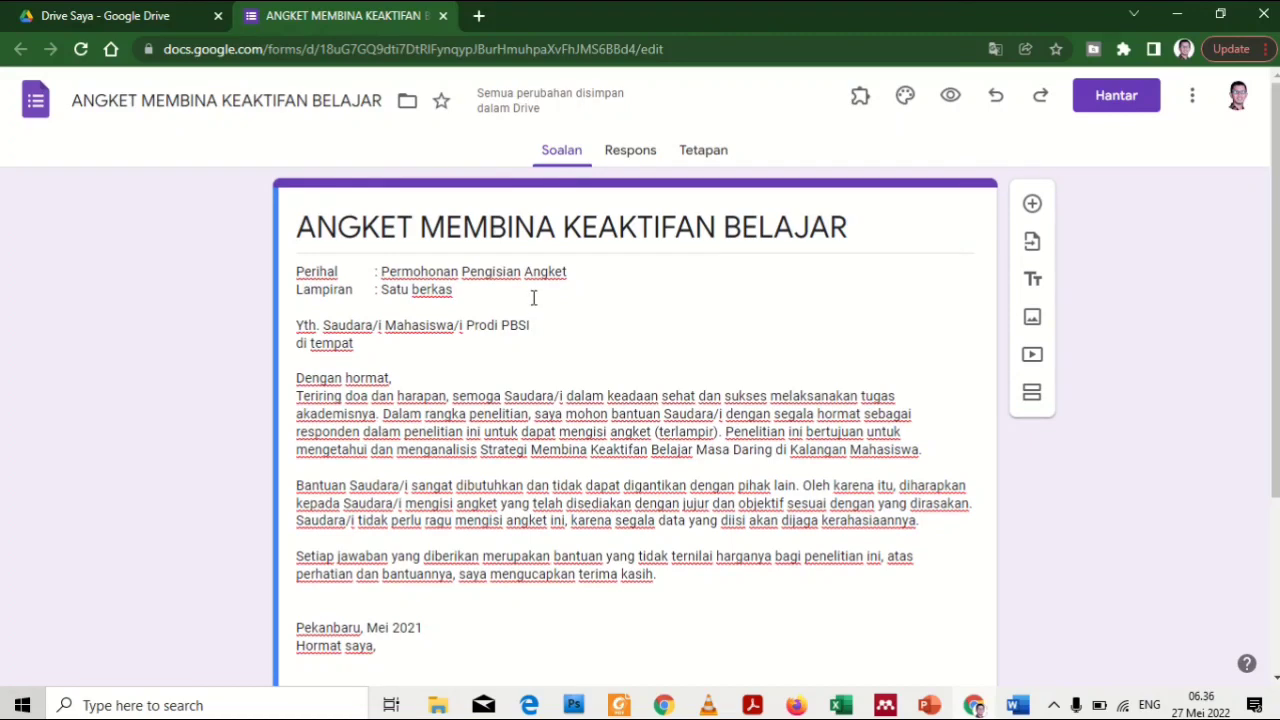
pyautogui.scroll(-3, 533, 297)
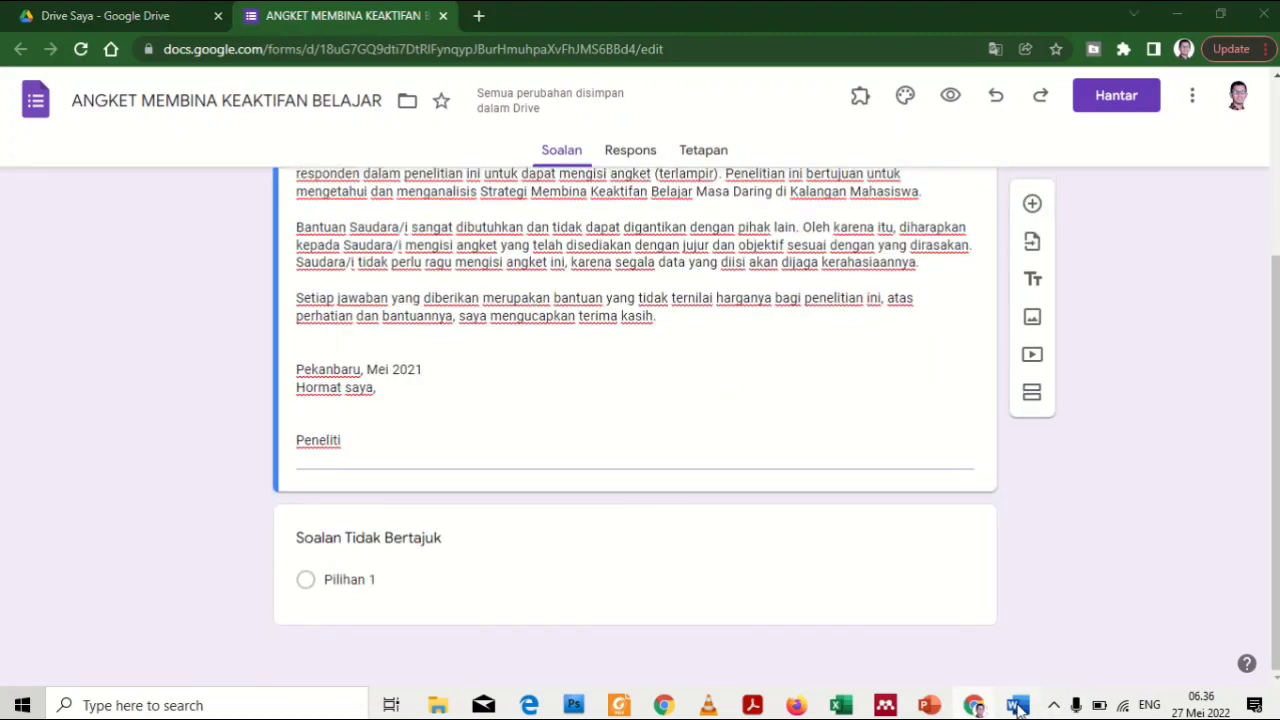
pyautogui.click(1019, 706)
pyautogui.scroll(-3, 800, 523)
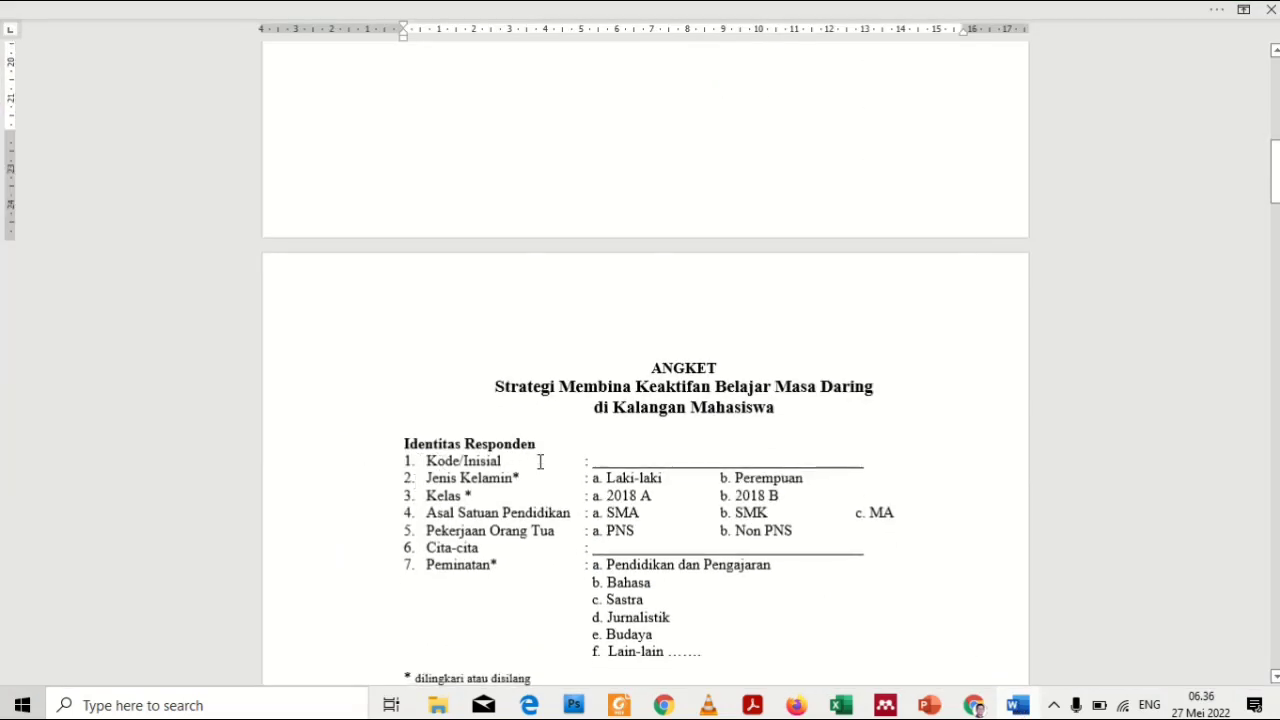
pyautogui.click(1015, 704)
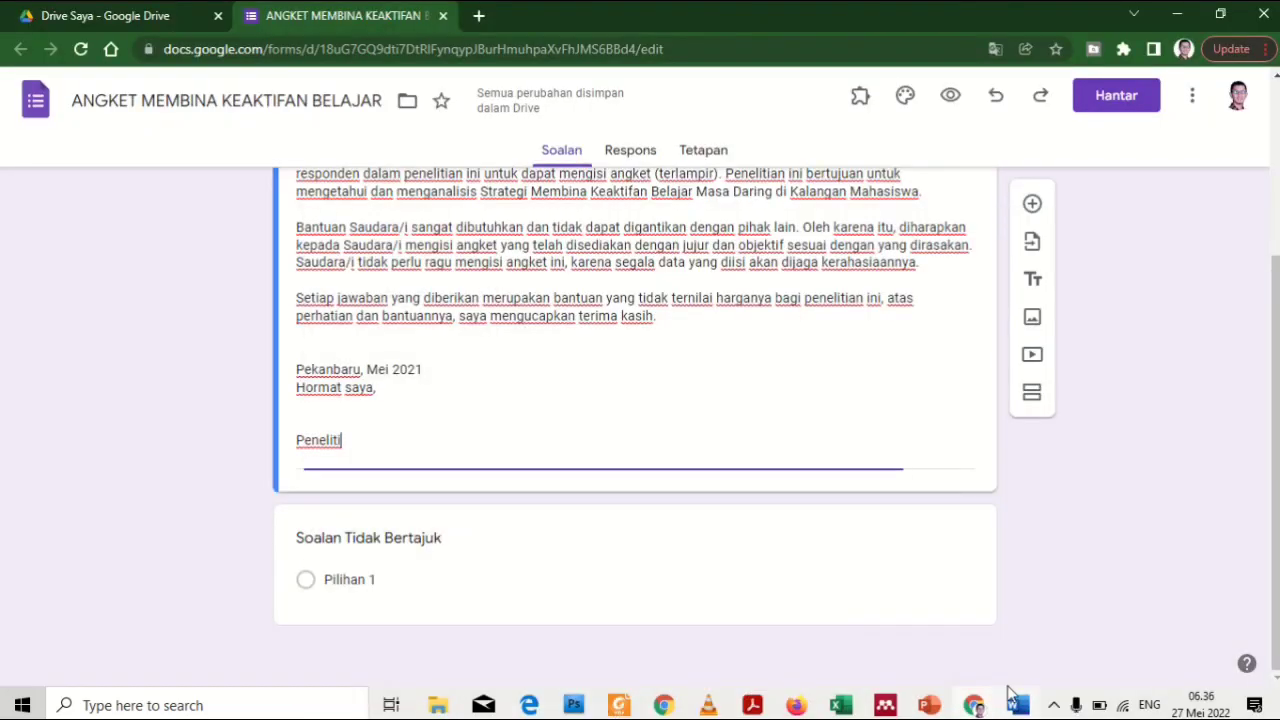
pyautogui.scroll(3, 729, 424)
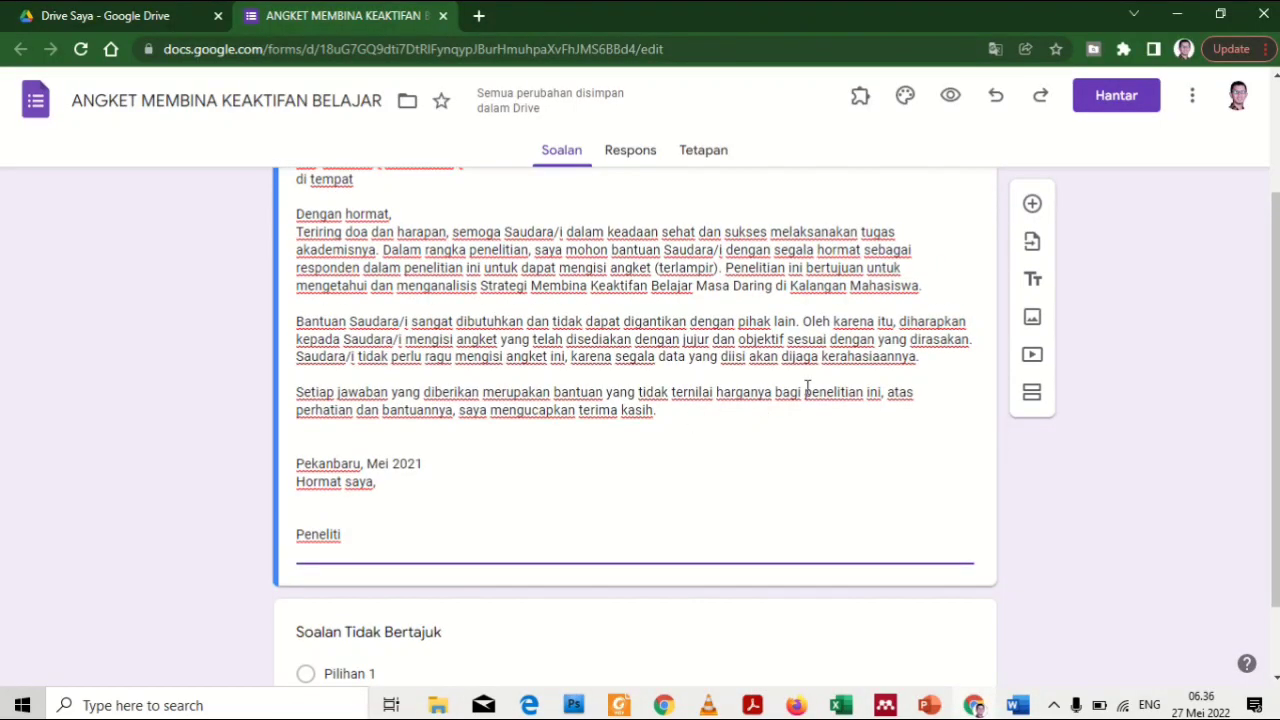
pyautogui.scroll(1, 990, 390)
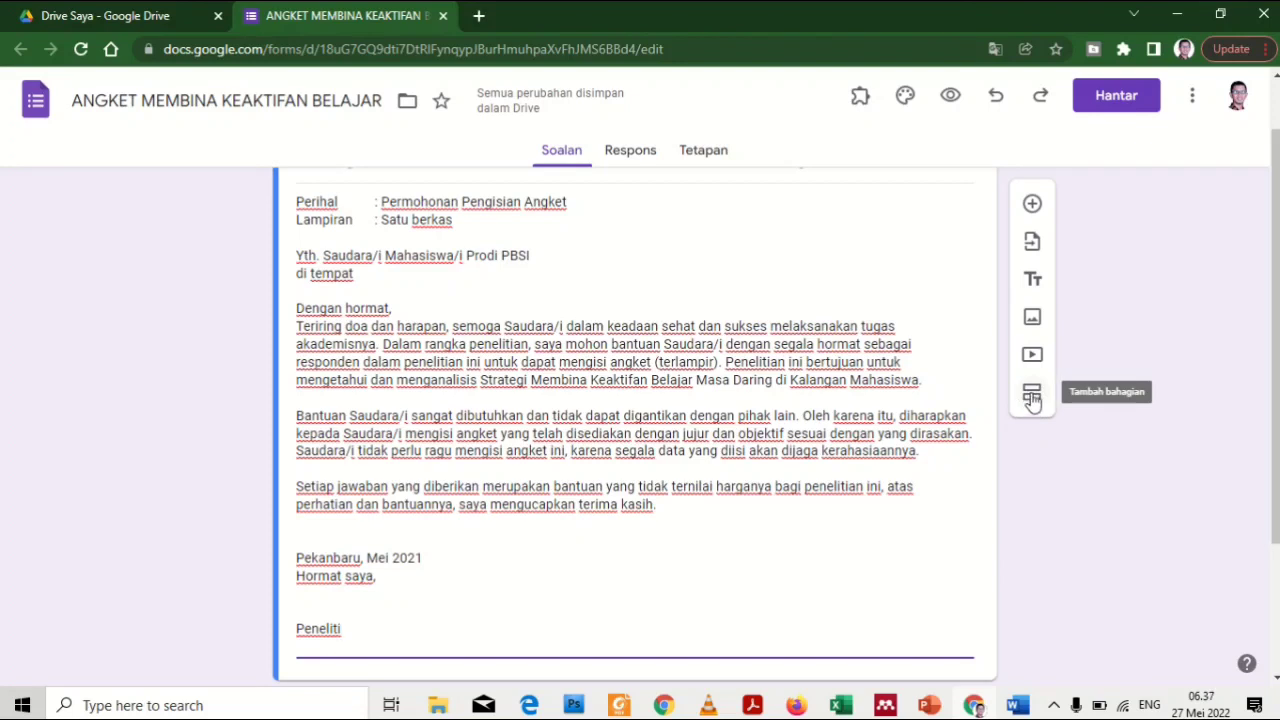
pyautogui.scroll(-2, 575, 560)
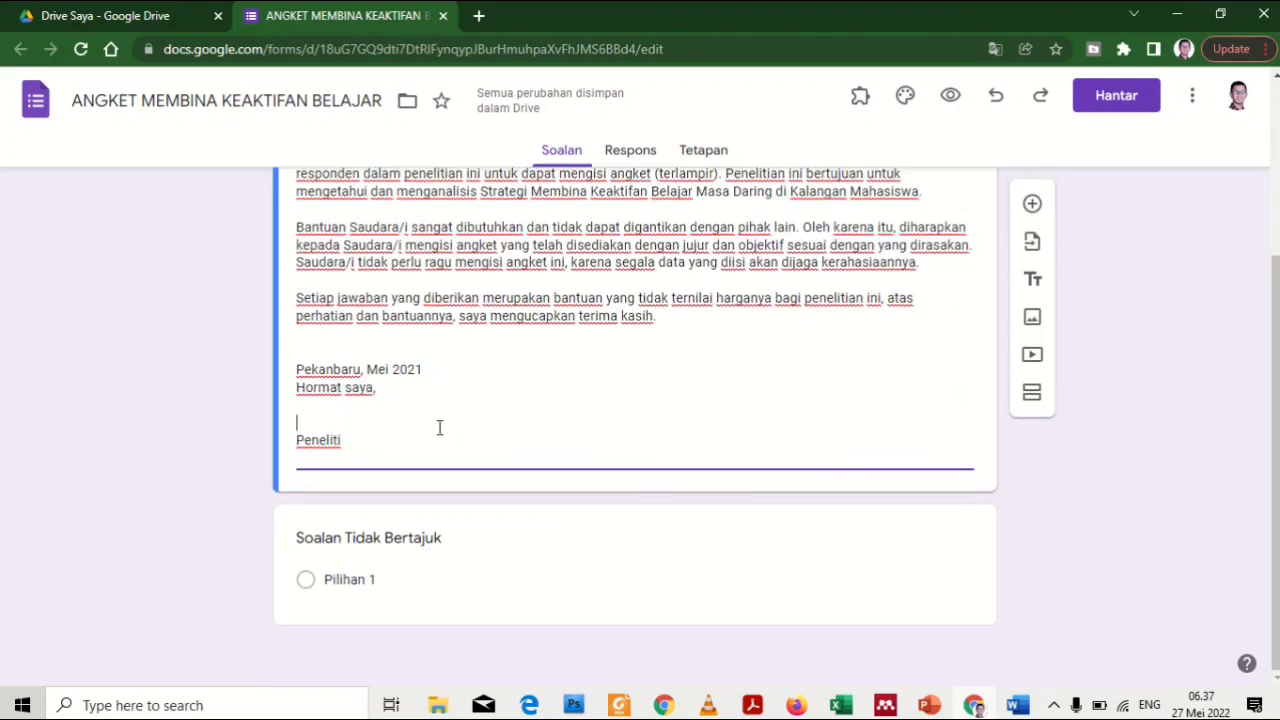
pyautogui.click(391, 434)
pyautogui.click(388, 420)
pyautogui.moveTo(360, 443); pyautogui.dragTo(342, 369)
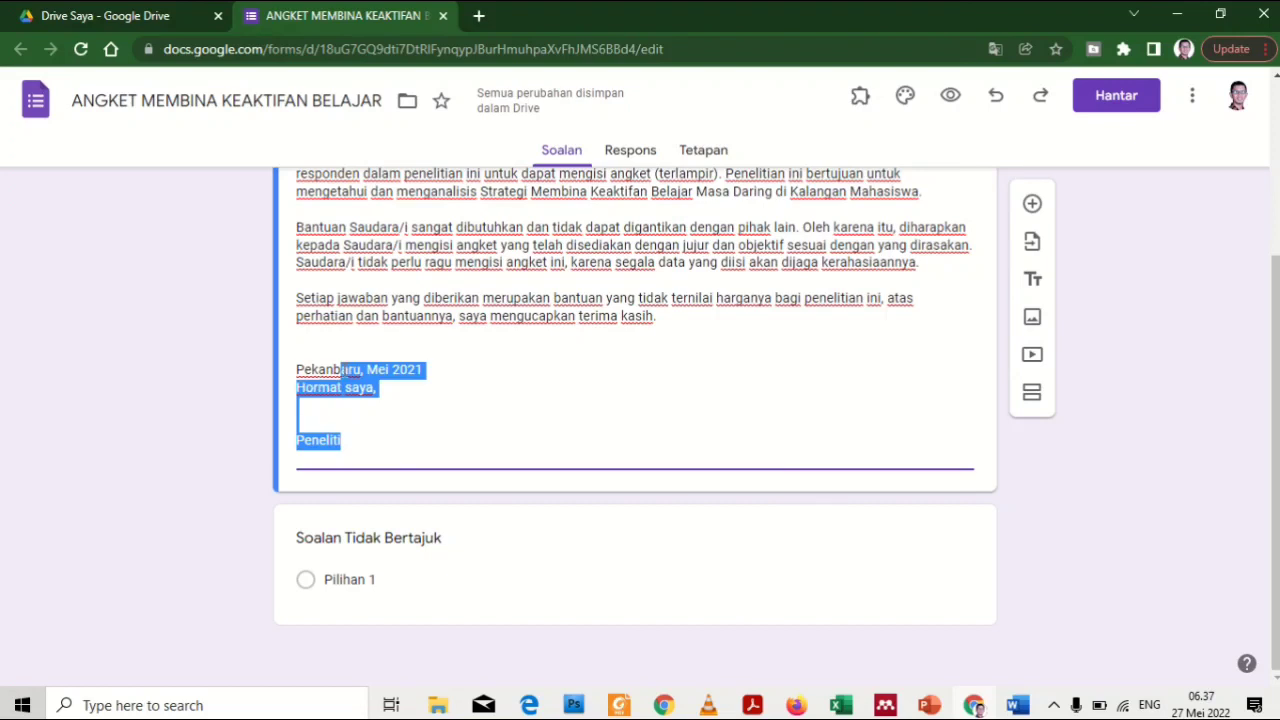
pyautogui.click(387, 445)
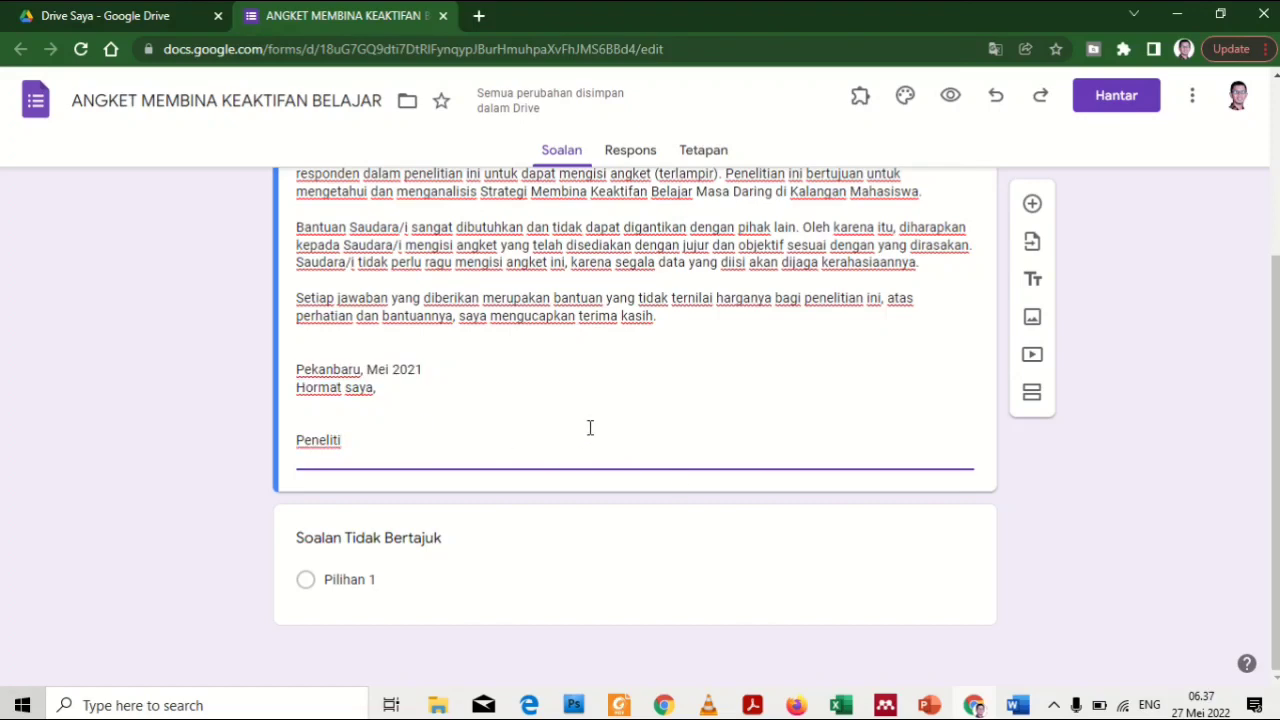
# Add a new section after the cover letter and check its section options
pyautogui.click(1040, 395)
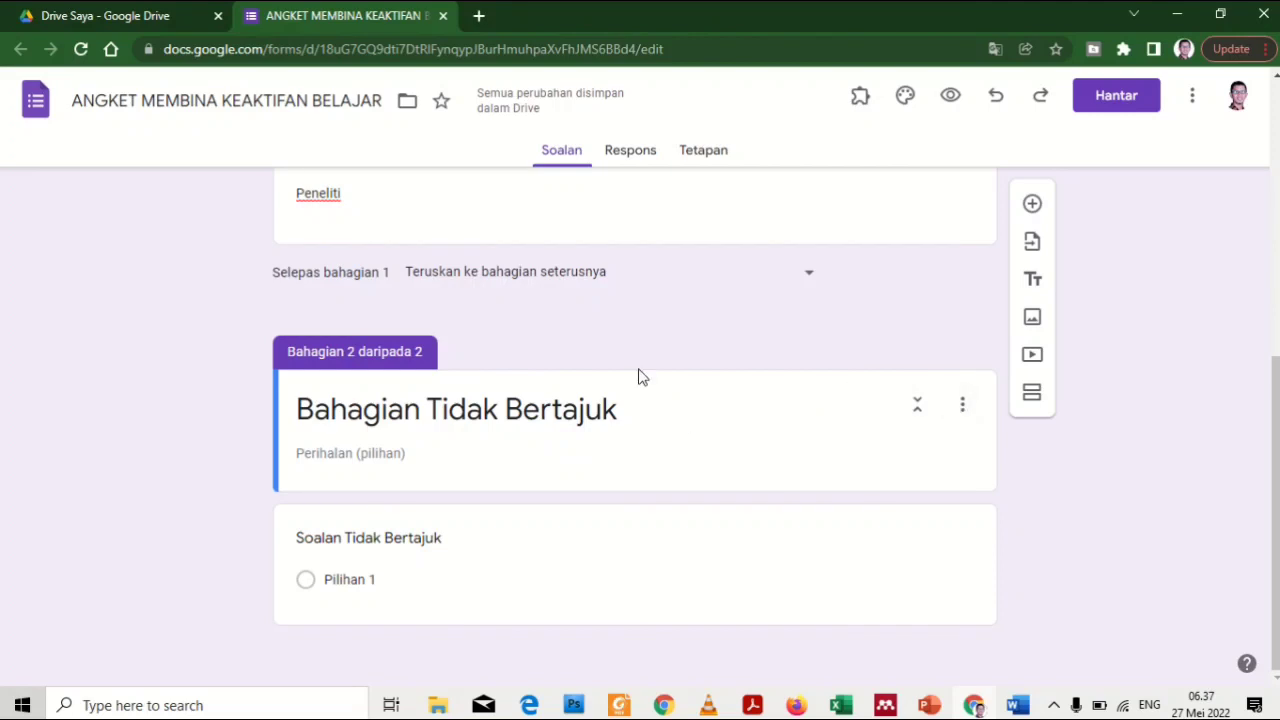
pyautogui.click(961, 410)
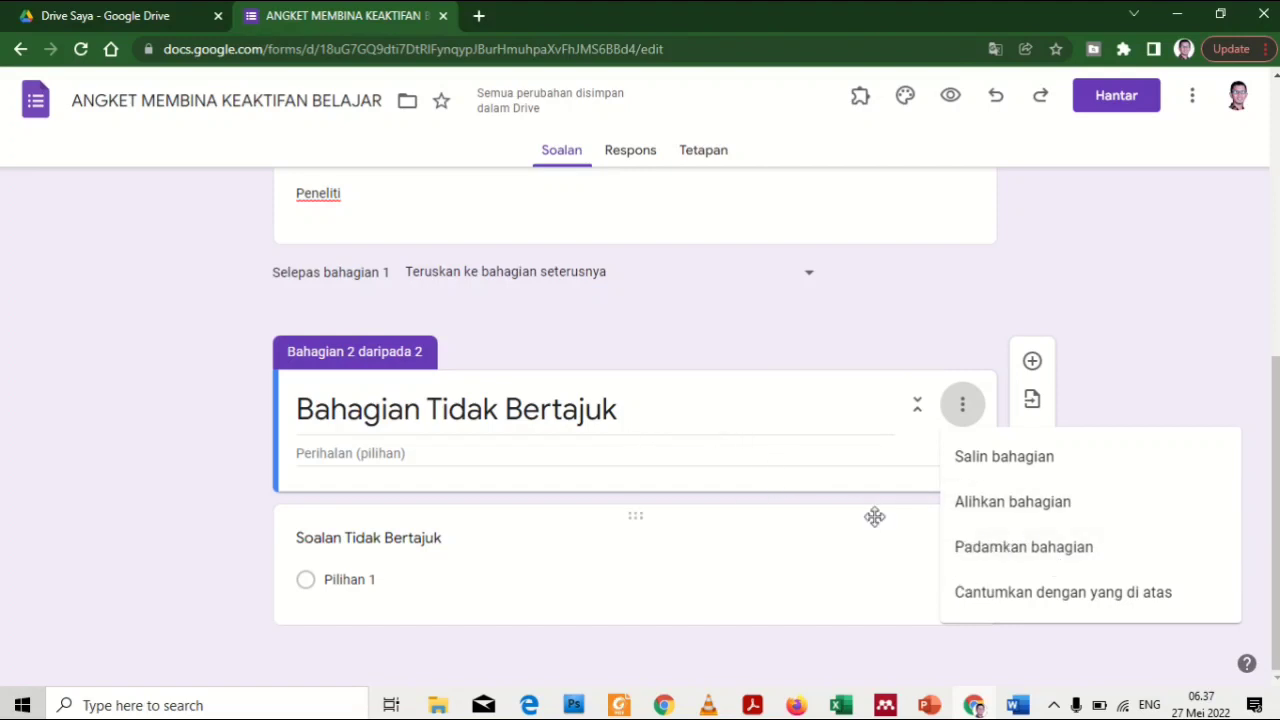
pyautogui.click(671, 419)
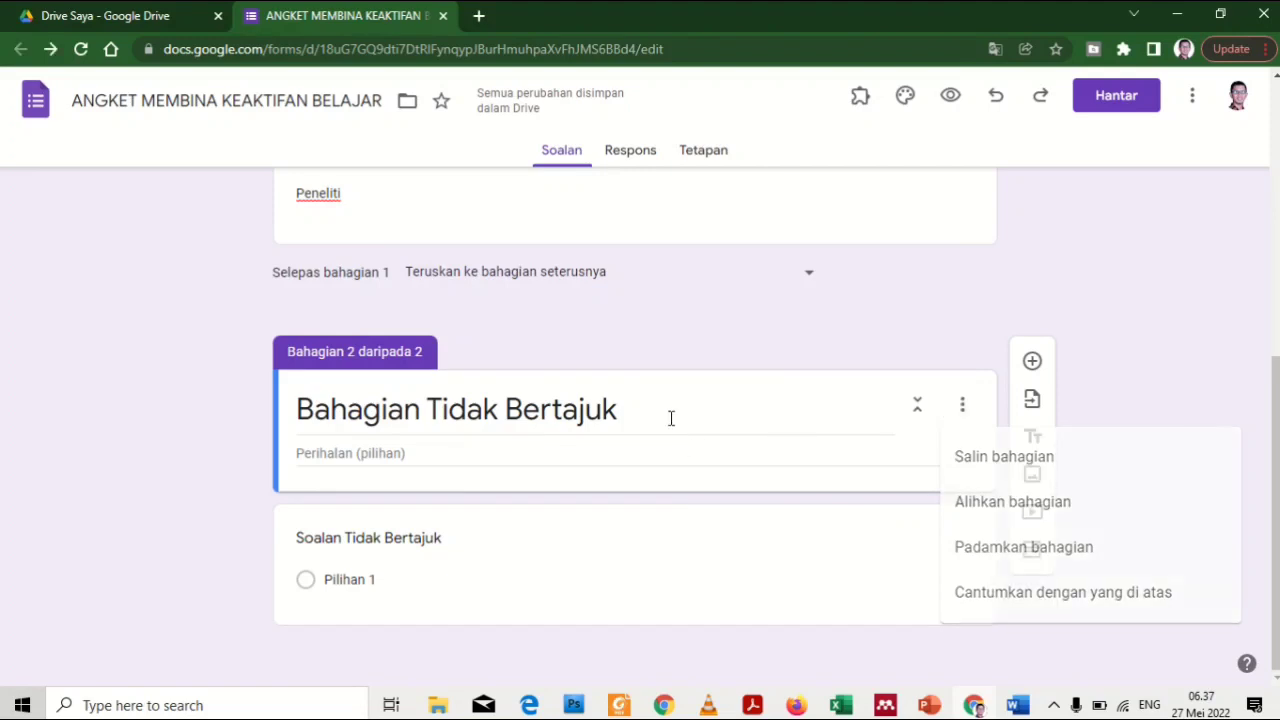
# Copy the heading "Identitas Responden" from Word and paste it over the new section's title in Chrome
pyautogui.moveTo(671, 419); pyautogui.dragTo(257, 409)
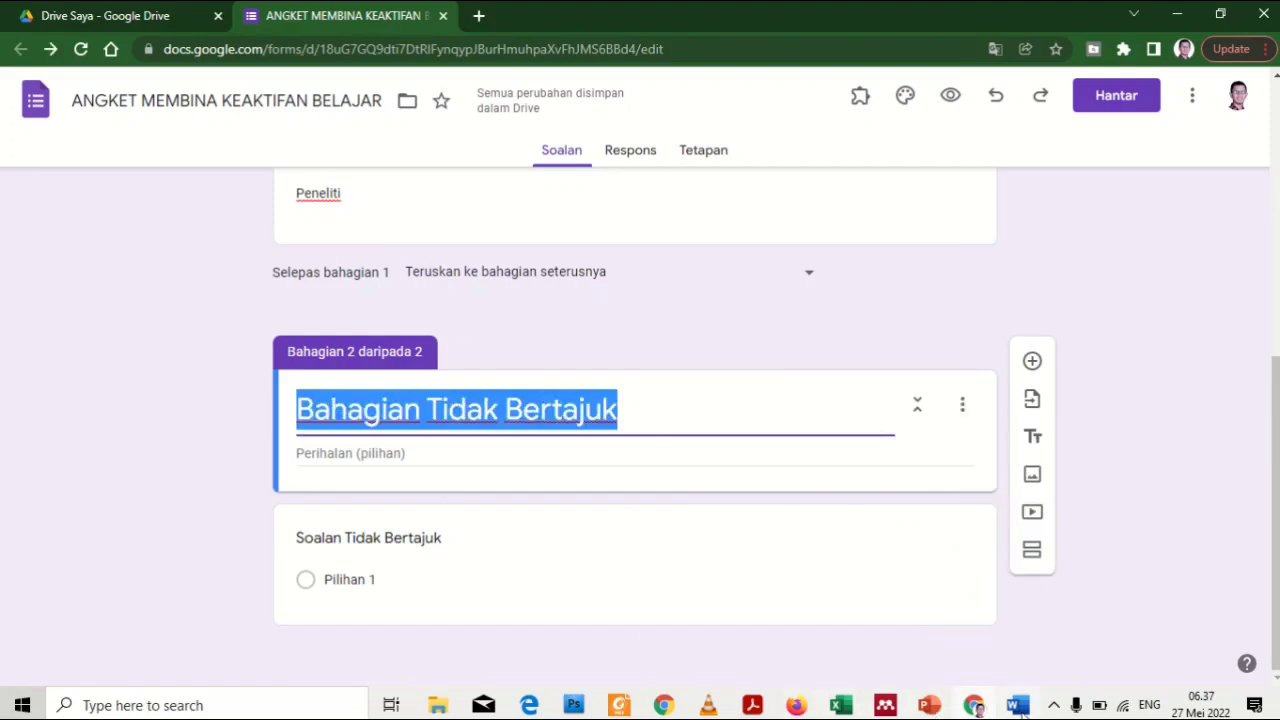
pyautogui.click(1018, 706)
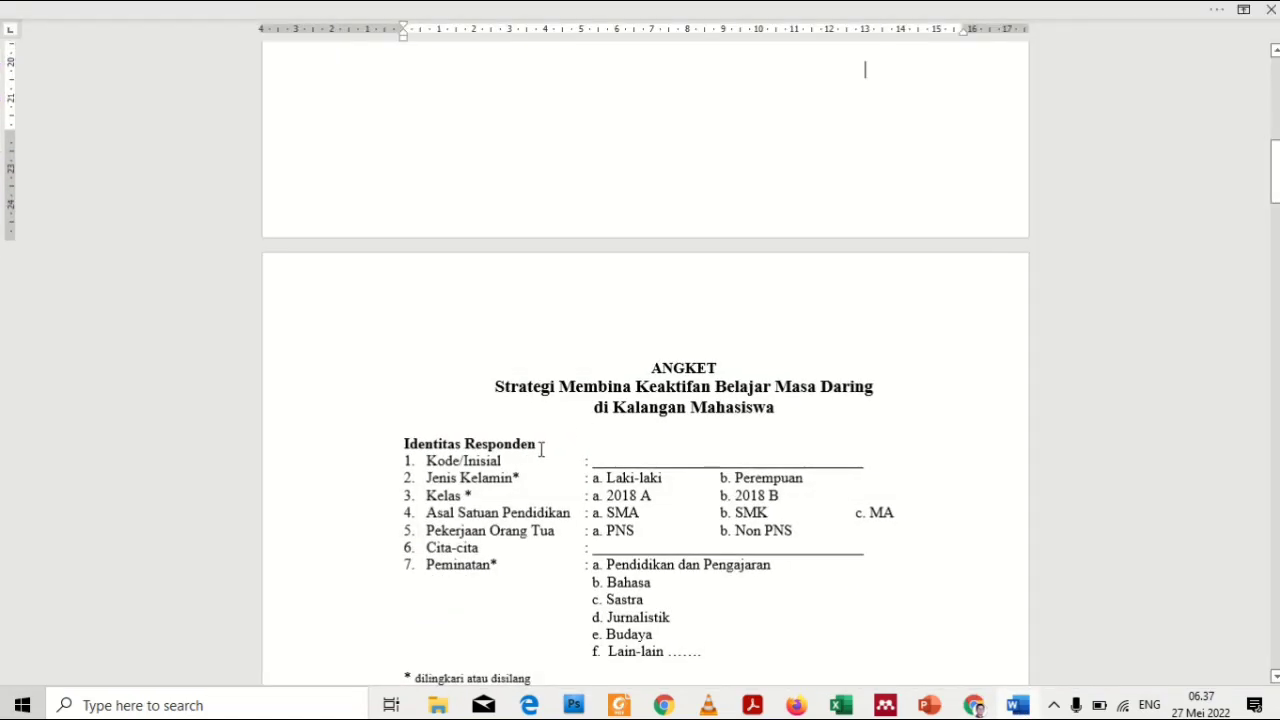
pyautogui.moveTo(541, 449); pyautogui.dragTo(404, 445)
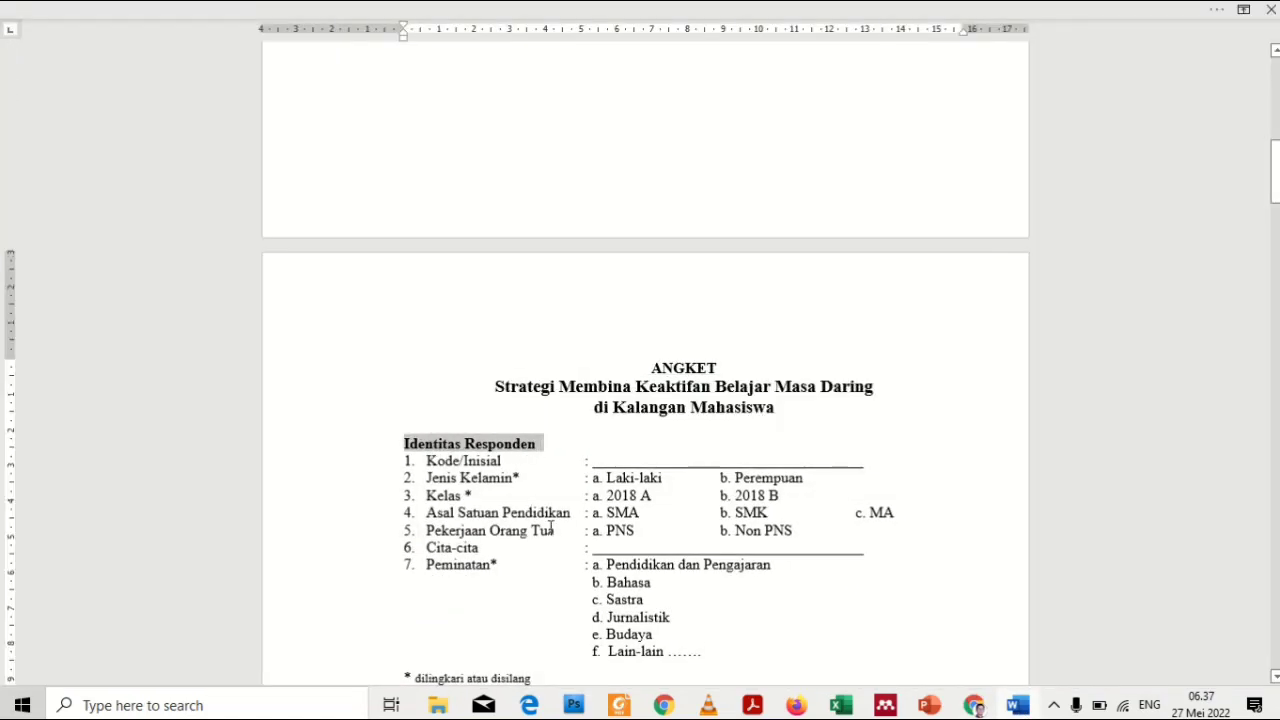
pyautogui.hotkey('ctrl', 'c')
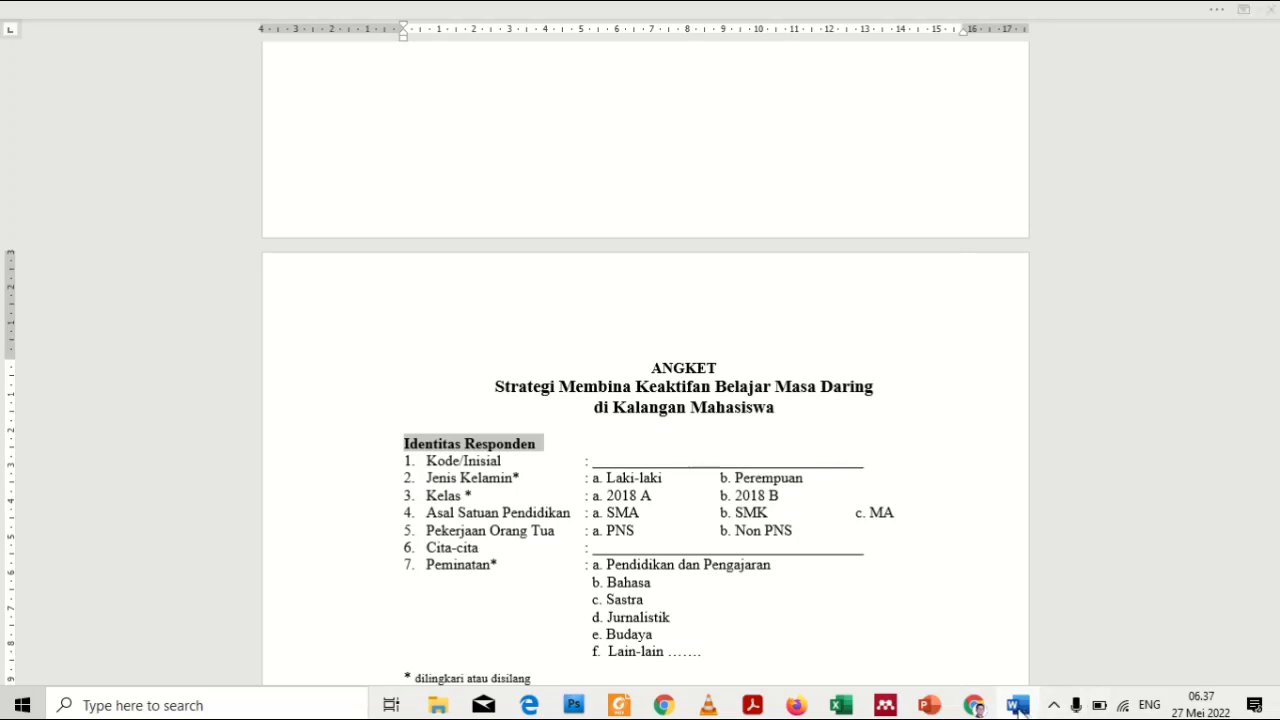
pyautogui.click(974, 706)
pyautogui.hotkey('ctrl', 'v')
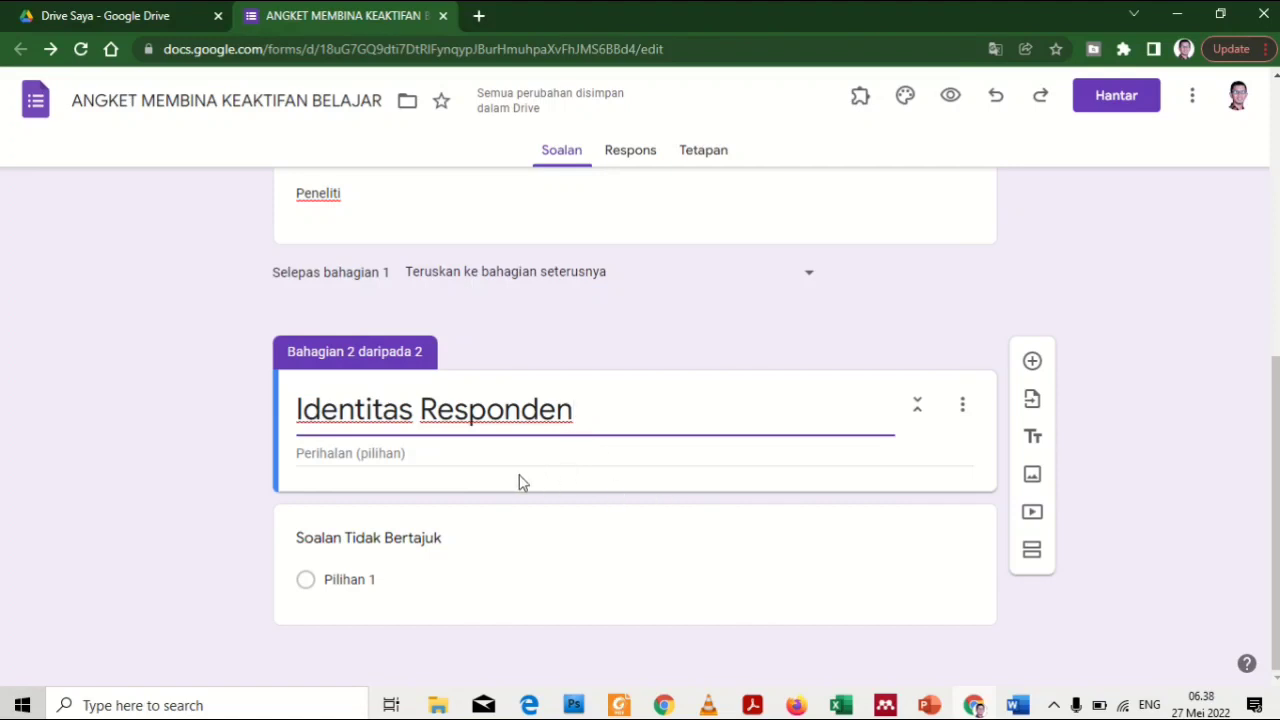
# Check the Identitas Responden list in Word, return to the form in Chrome, and title the section's first question "Kode/Inisial"
pyautogui.click(1018, 705)
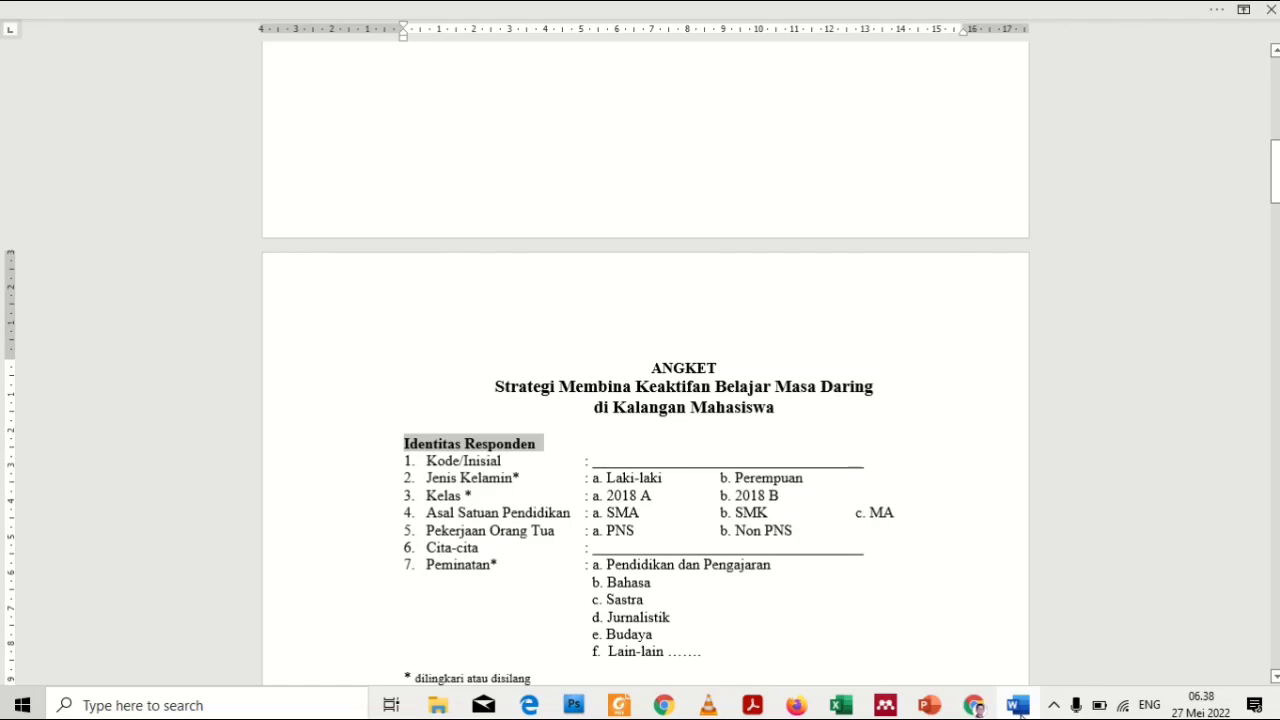
pyautogui.click(1018, 706)
pyautogui.click(406, 540)
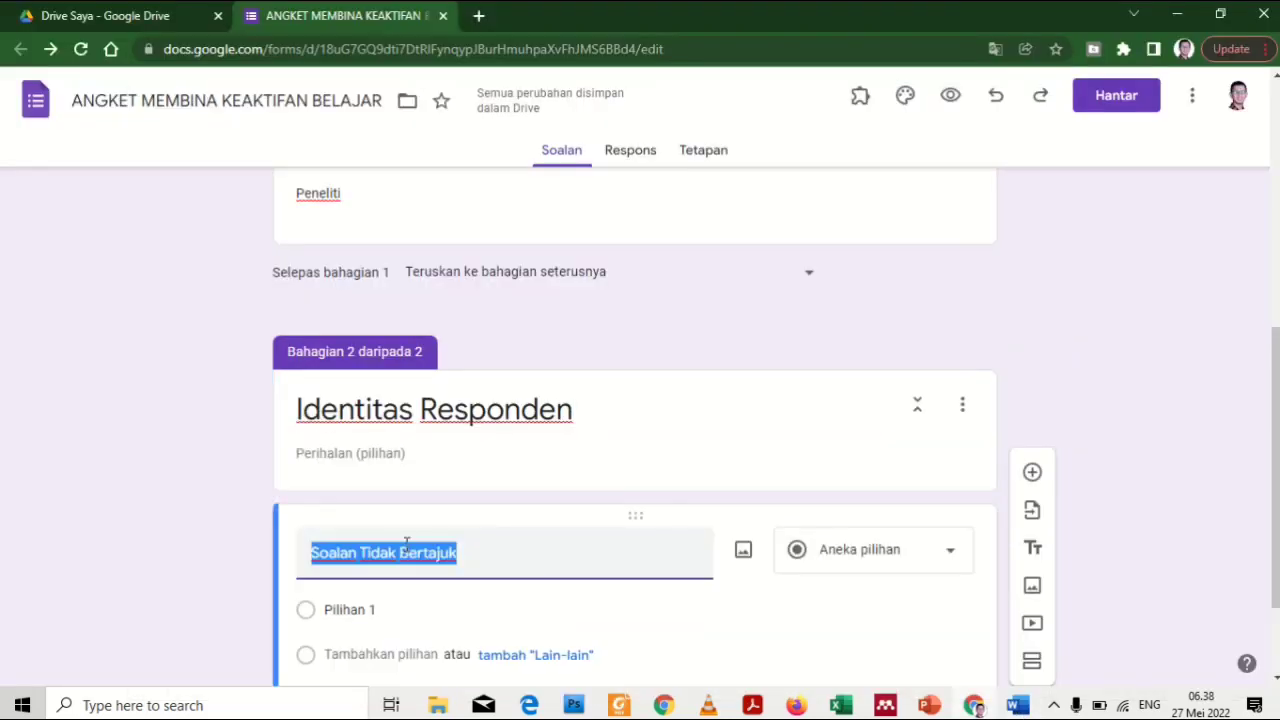
pyautogui.write('KODE')
pyautogui.press('BackSpace')
pyautogui.press('BackSpace')
pyautogui.press('BackSpace')
pyautogui.press('BackSpace')
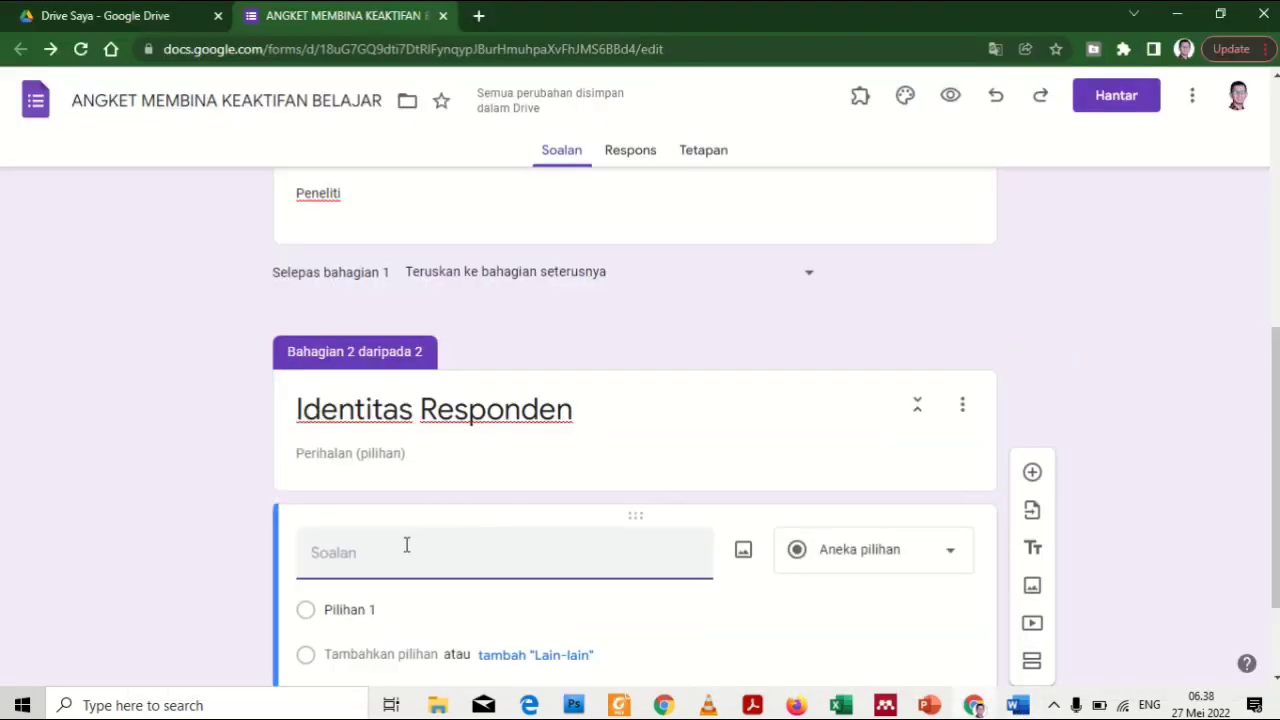
pyautogui.write('Kode')
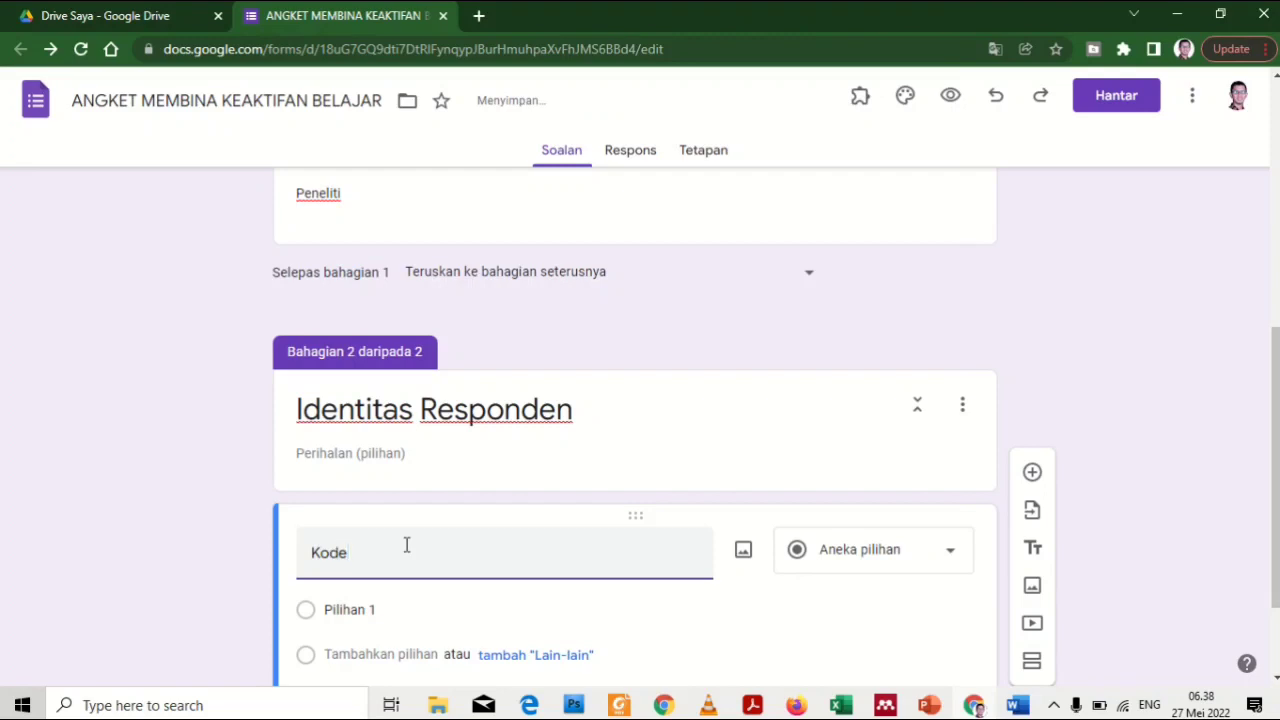
pyautogui.write('/Inisia')
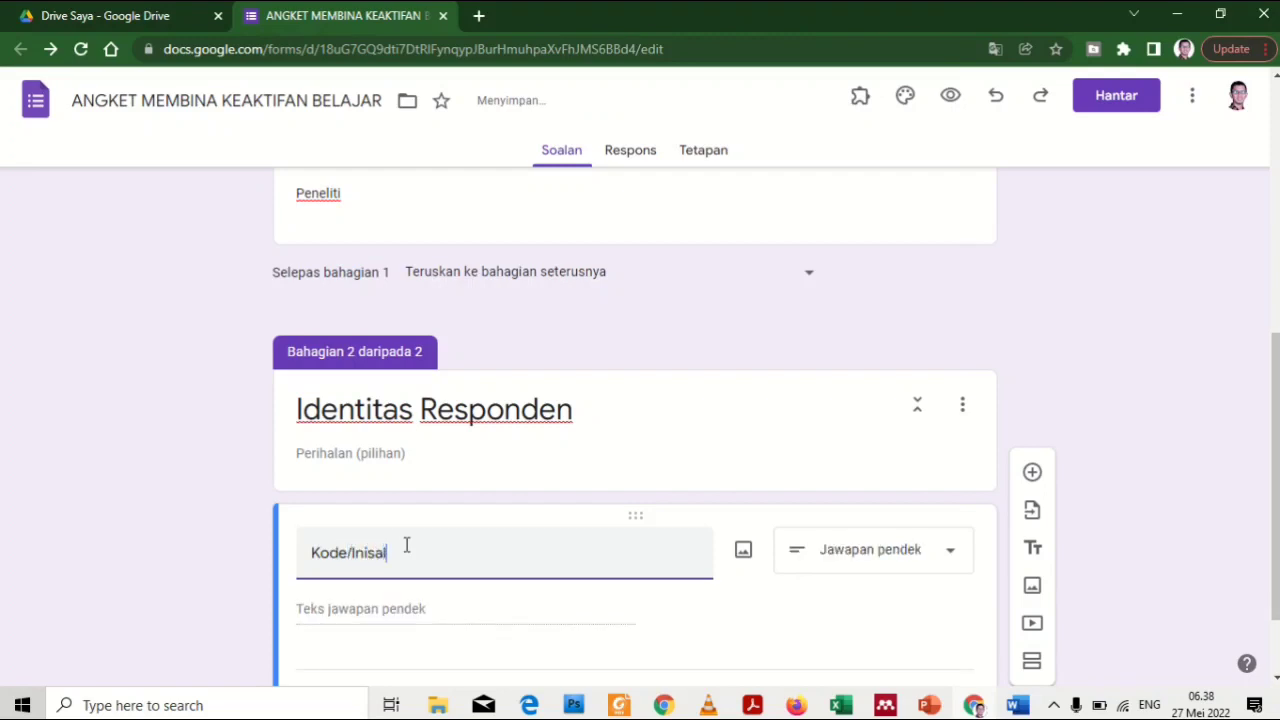
pyautogui.write('ial')
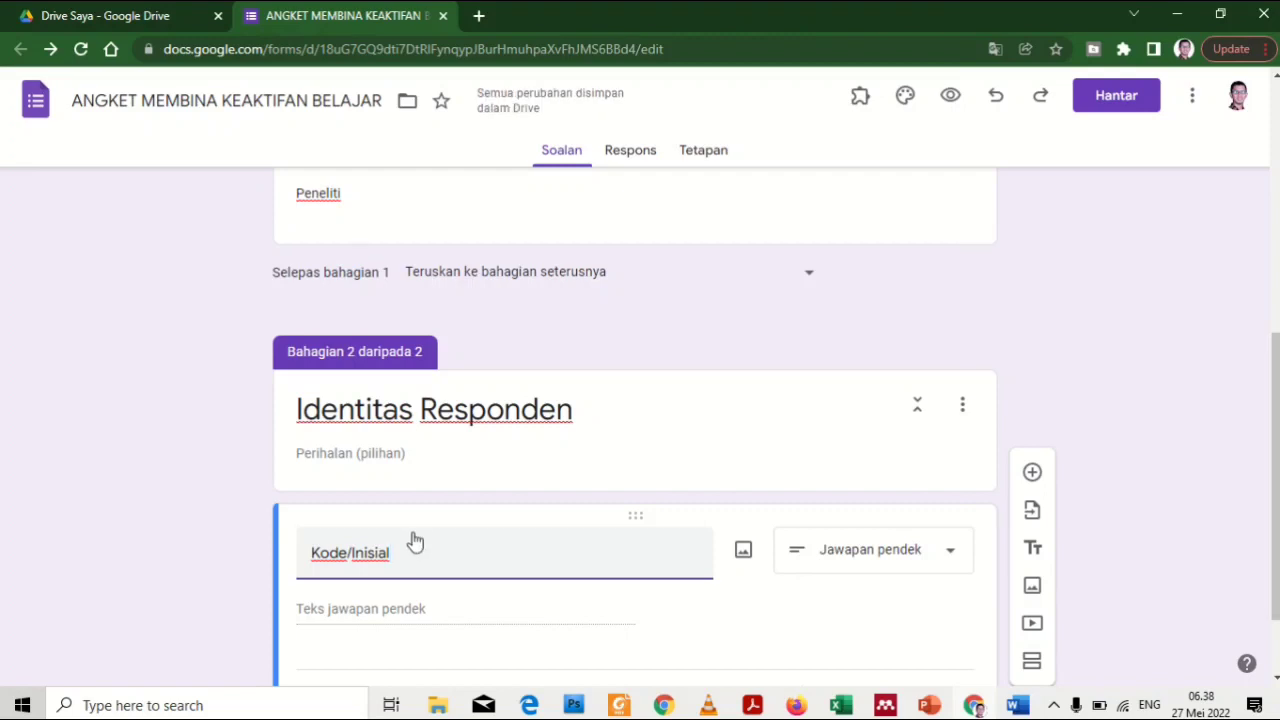
# Review the question types for "Kode/Inisial", choose Jawapan pendek, and make the question required
pyautogui.scroll(-1, 420, 540)
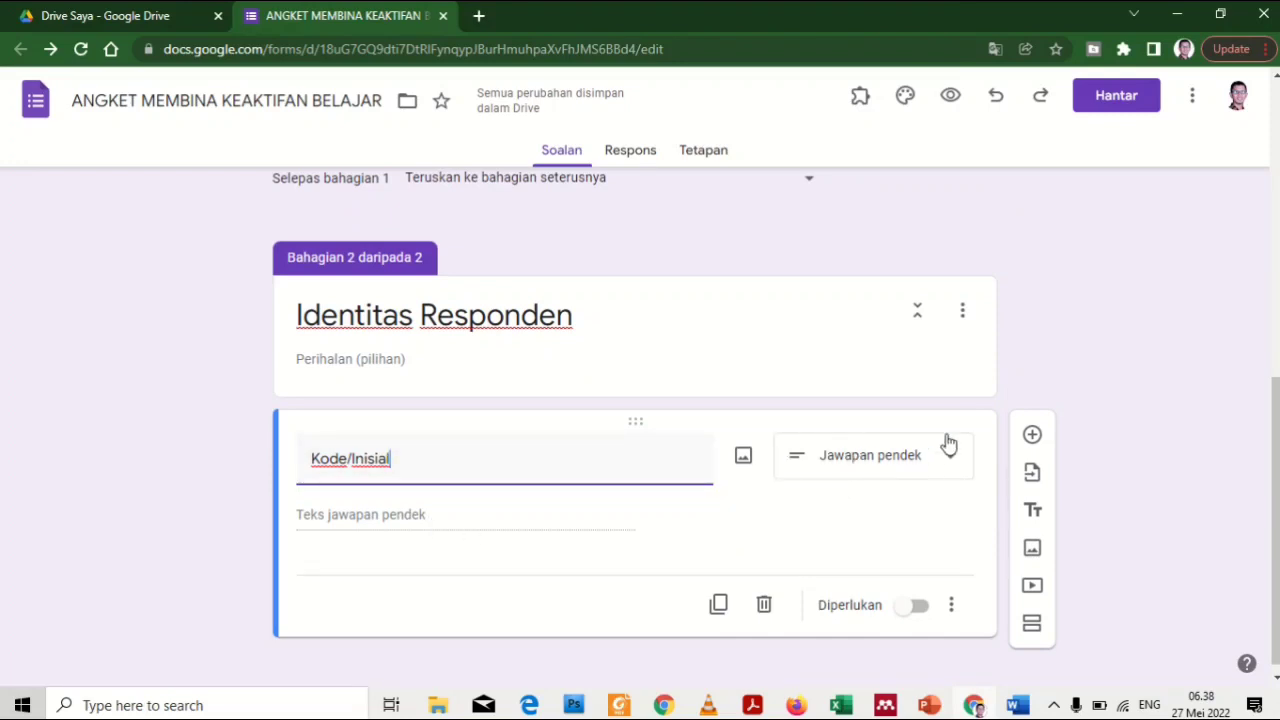
pyautogui.click(860, 462)
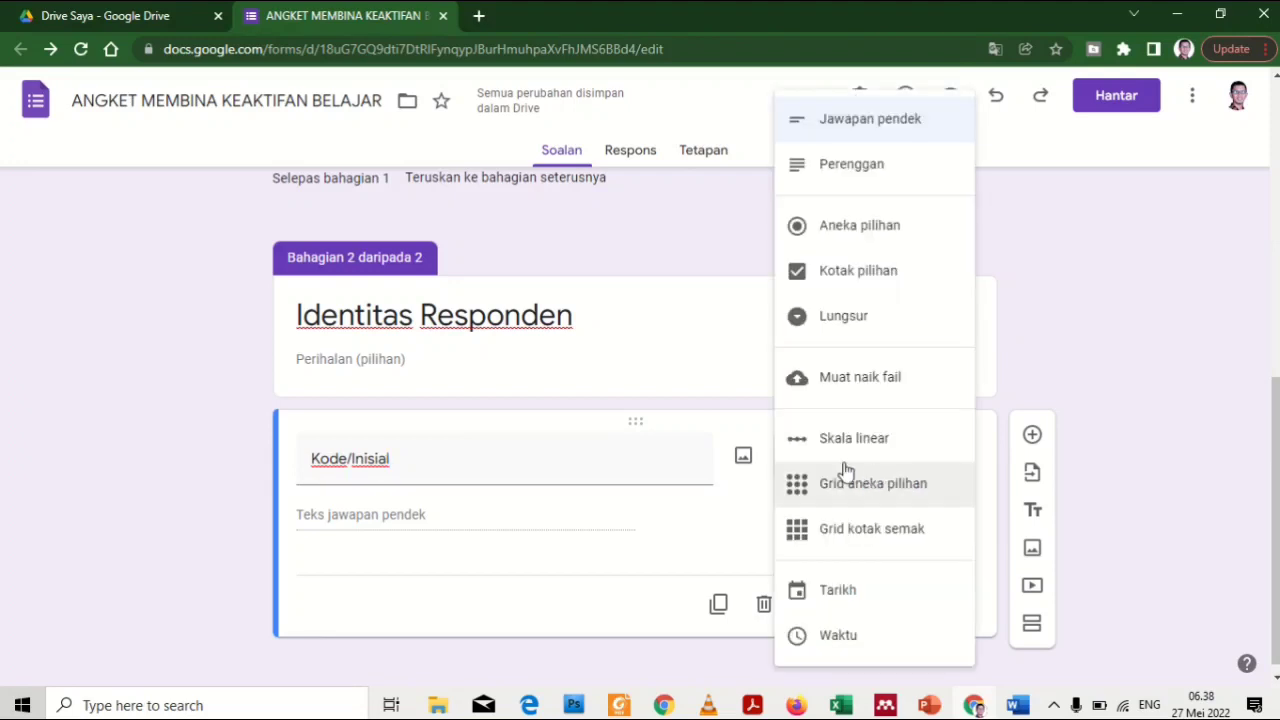
pyautogui.click(710, 512)
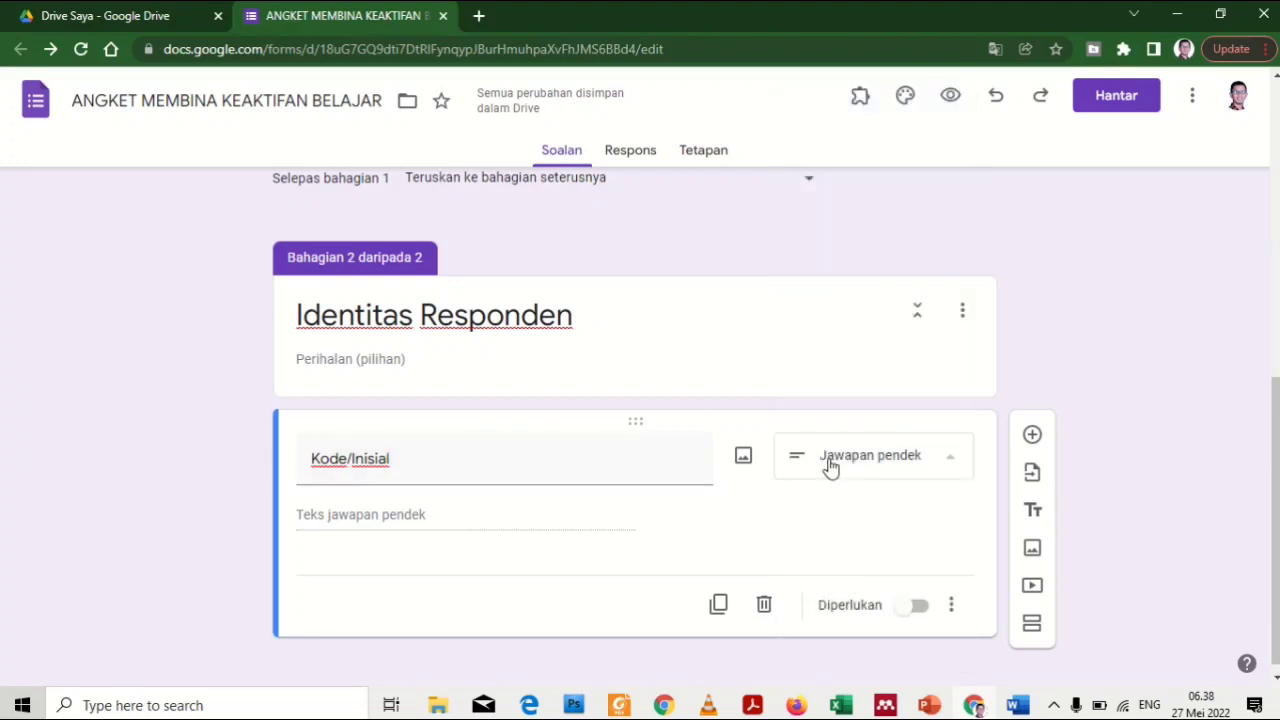
pyautogui.click(830, 462)
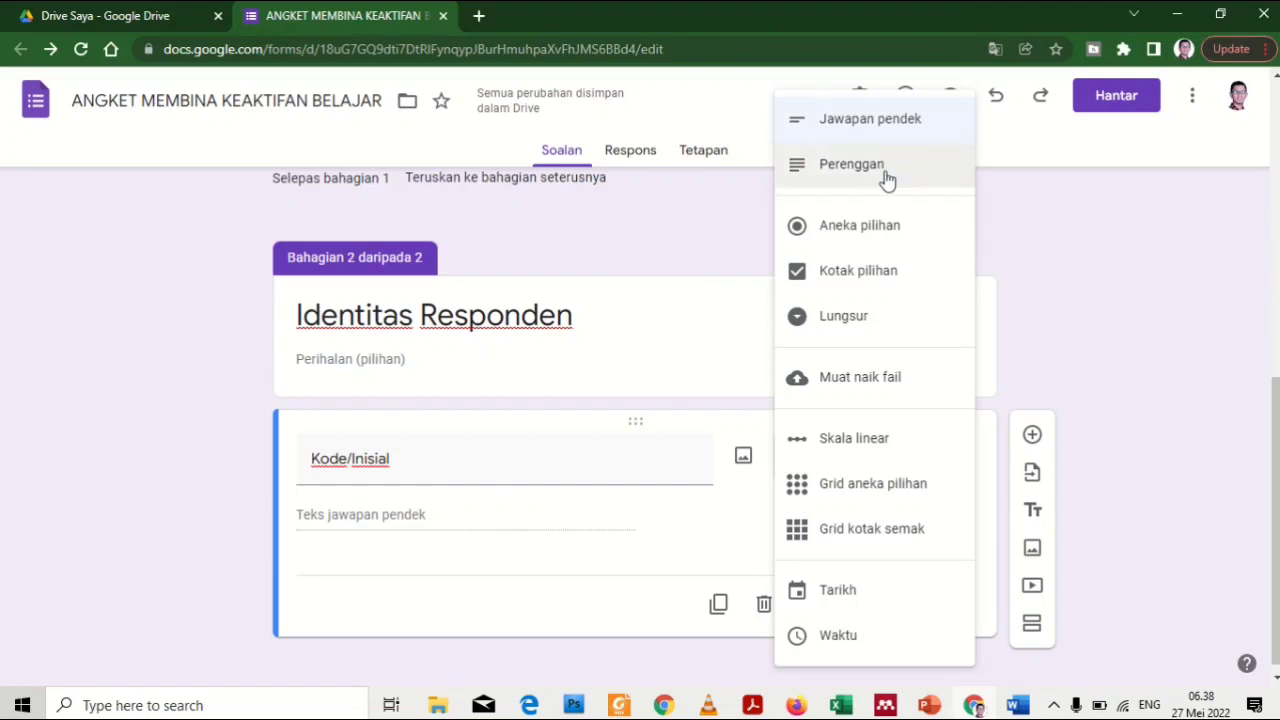
pyautogui.click(863, 124)
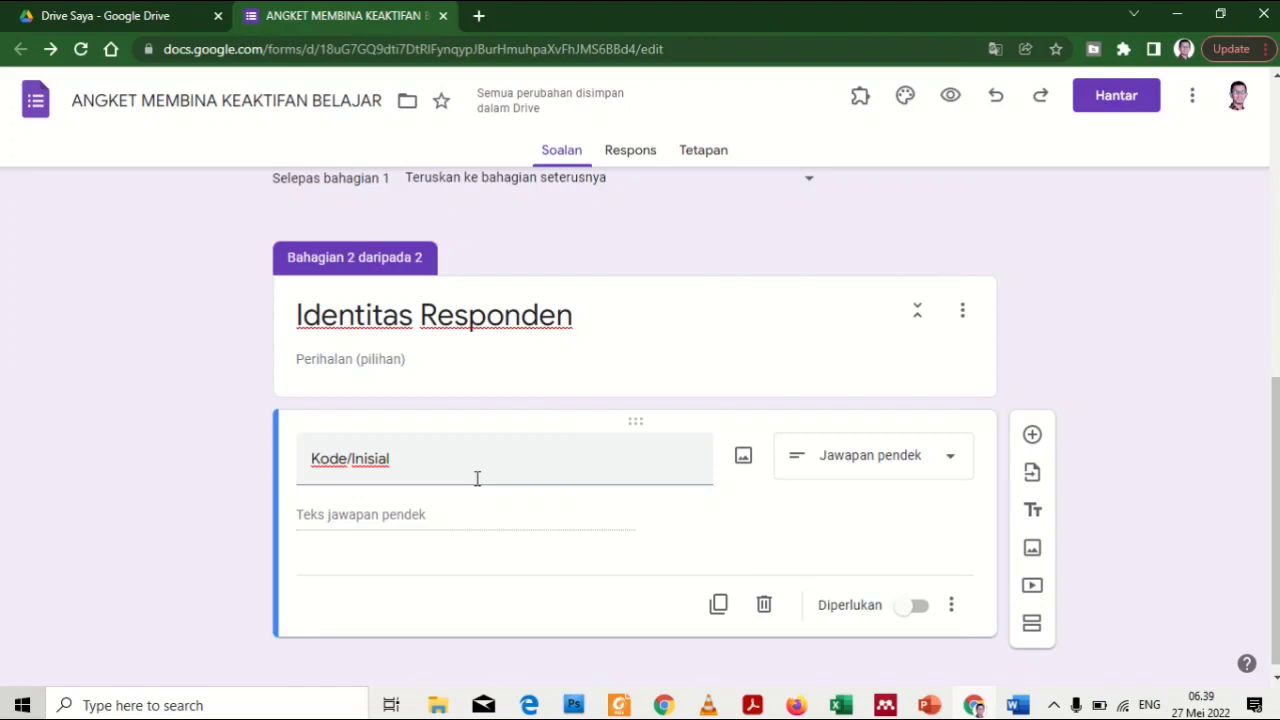
pyautogui.click(917, 607)
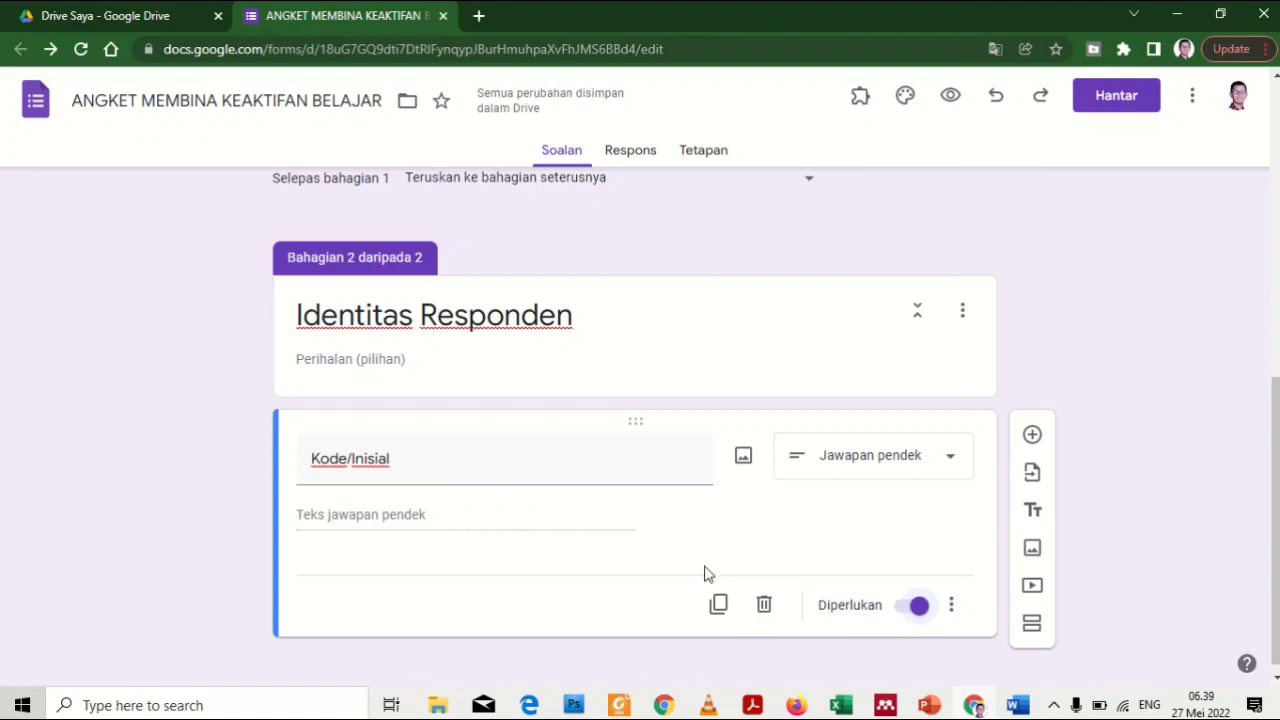
# Add a question titled "Jenis Kelamin" below "Kode/Inisial" with the type Aneka pilihan
pyautogui.scroll(-1, 895, 530)
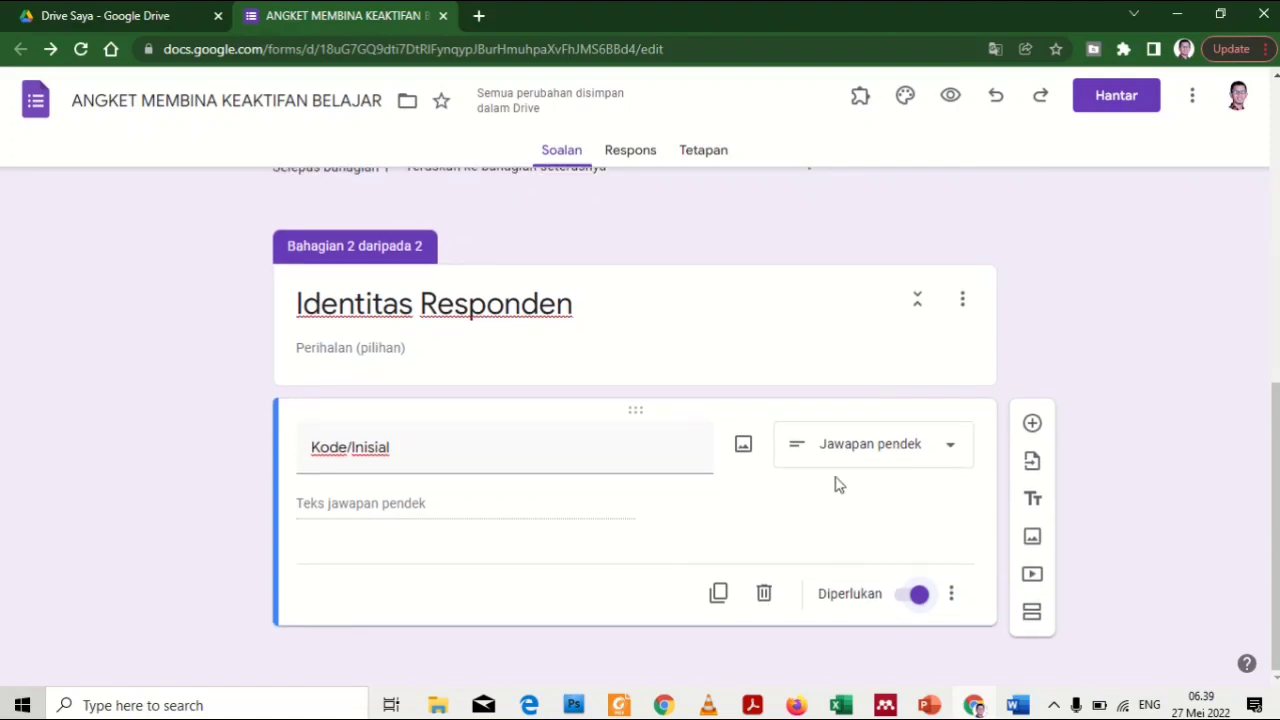
pyautogui.click(1032, 423)
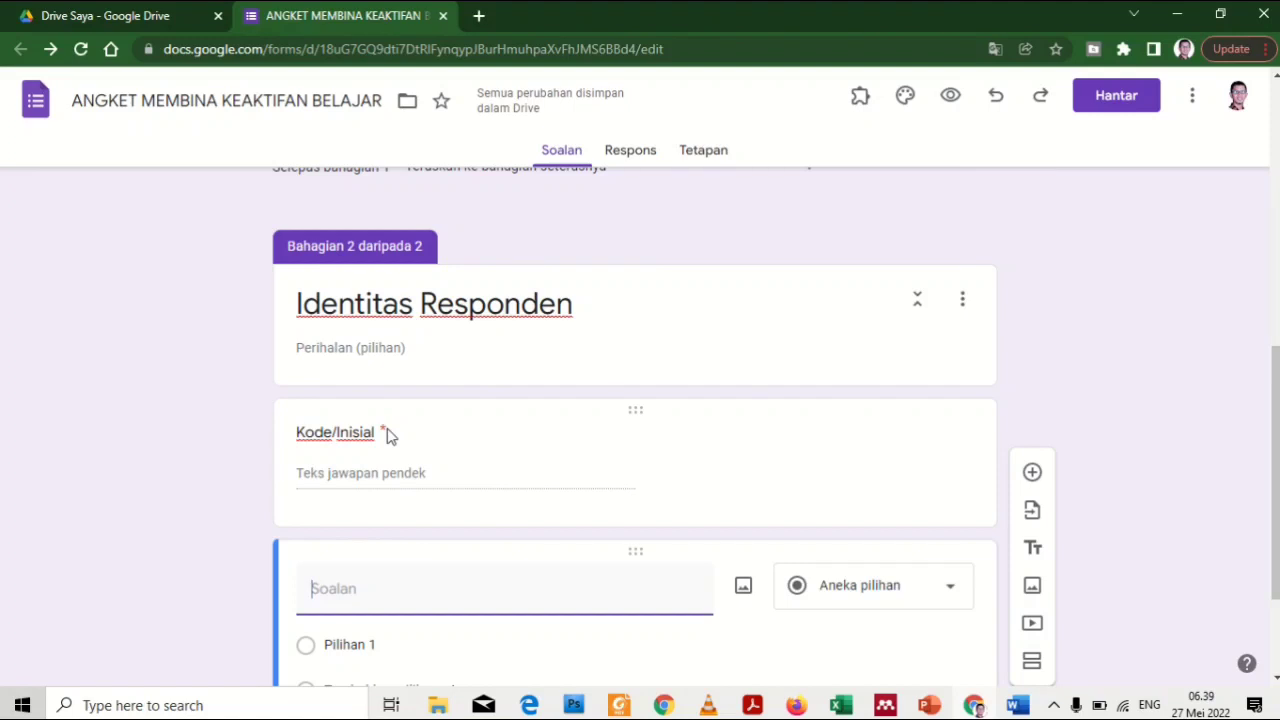
pyautogui.scroll(-2, 423, 543)
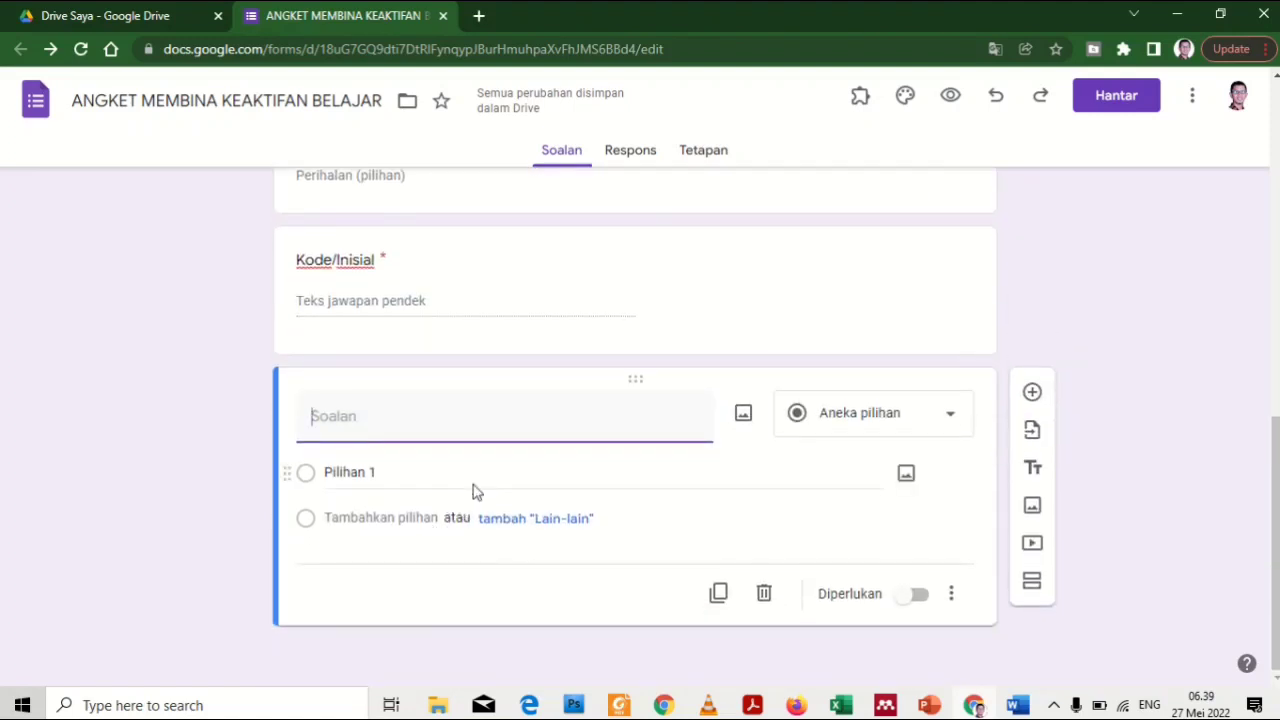
pyautogui.write('Jenis Kelamin')
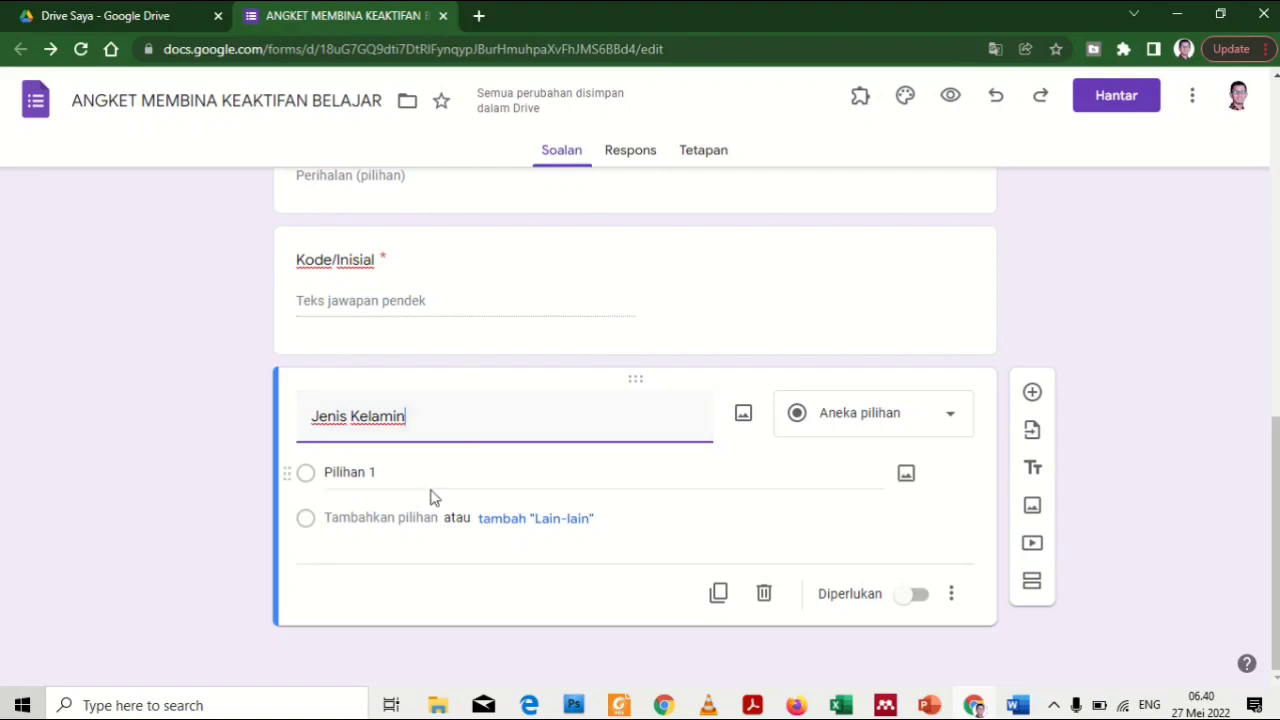
pyautogui.click(871, 428)
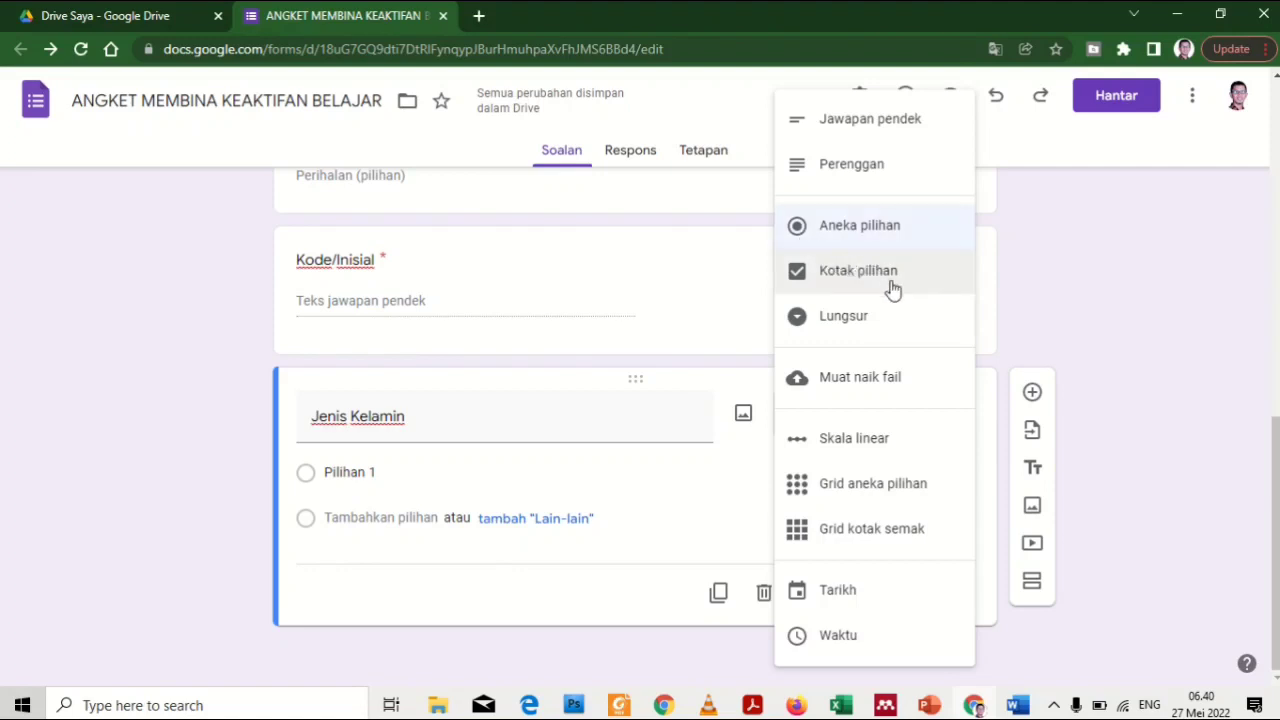
pyautogui.click(877, 229)
# Give "Jenis Kelamin" the options "Laki-laki" and "Perempuan" and make the question required
pyautogui.click(330, 474)
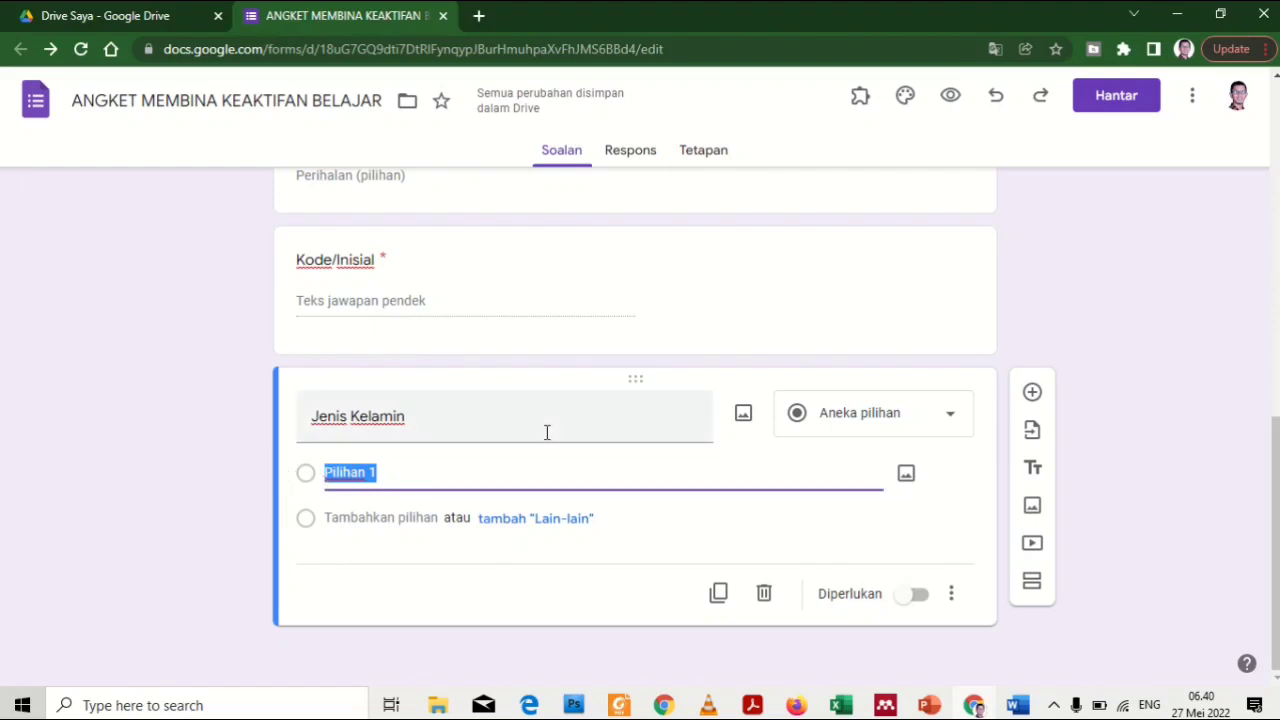
pyautogui.write('Laki-')
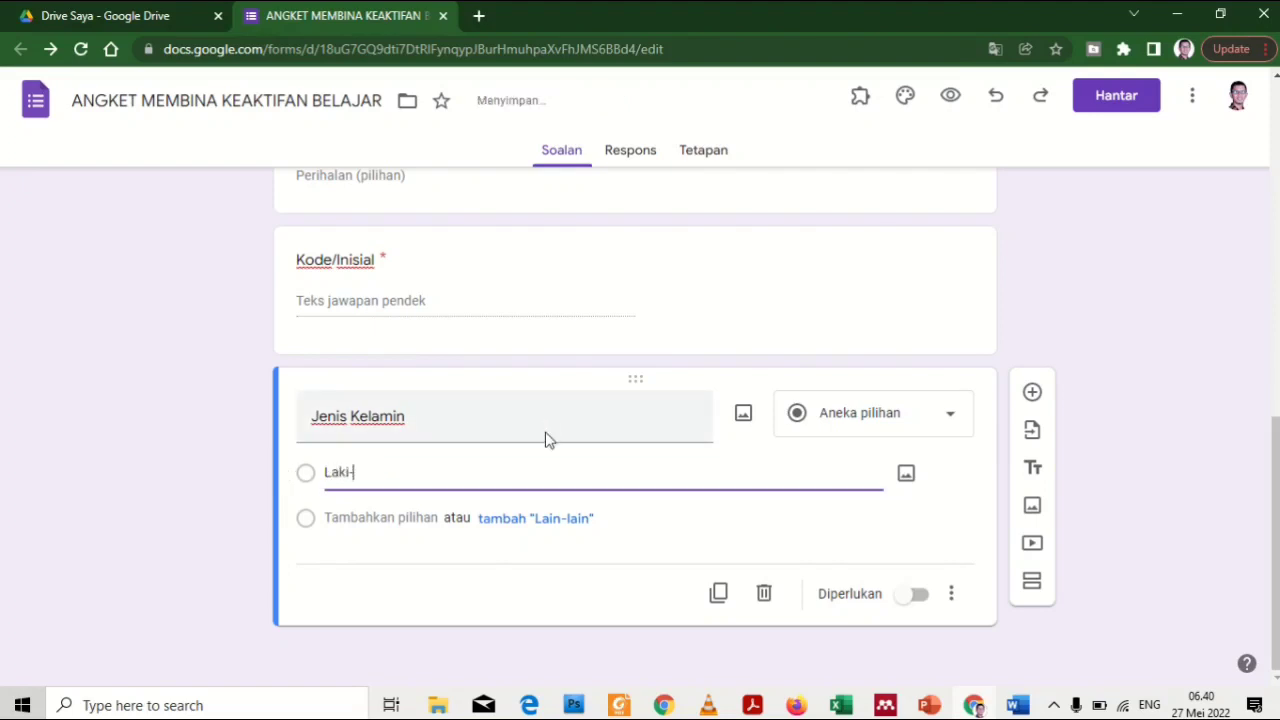
pyautogui.write('laki')
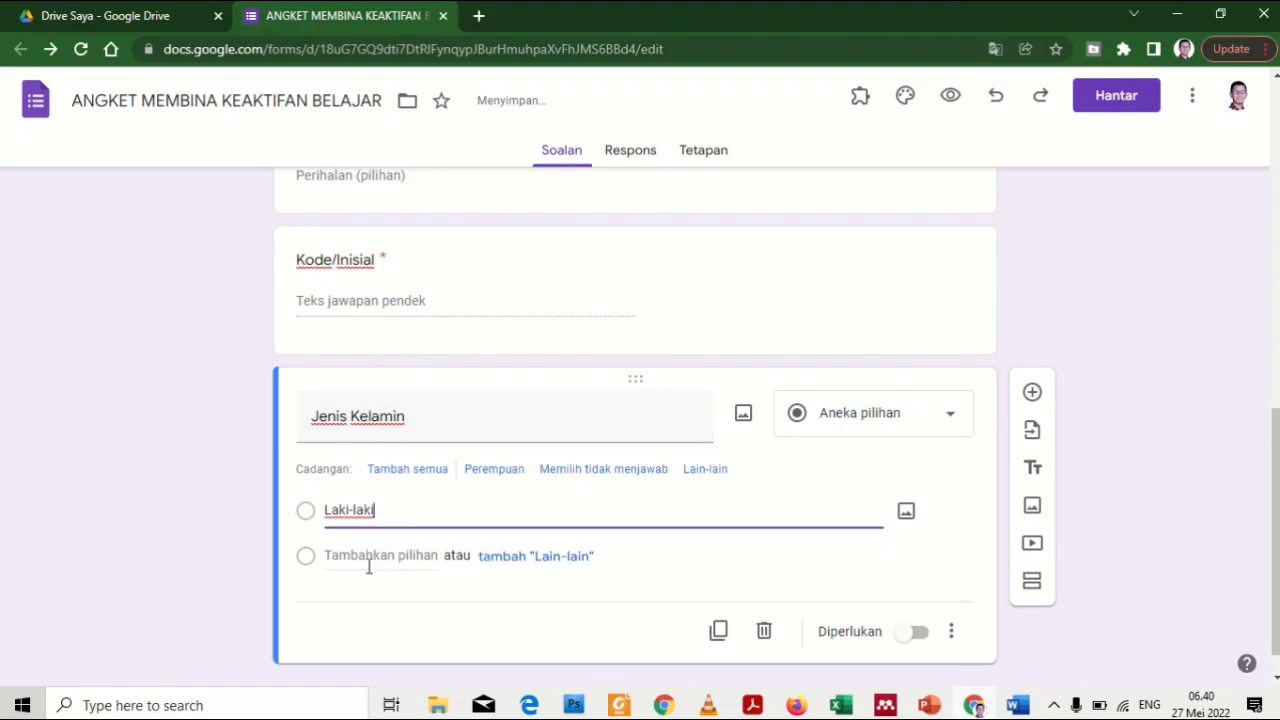
pyautogui.click(388, 558)
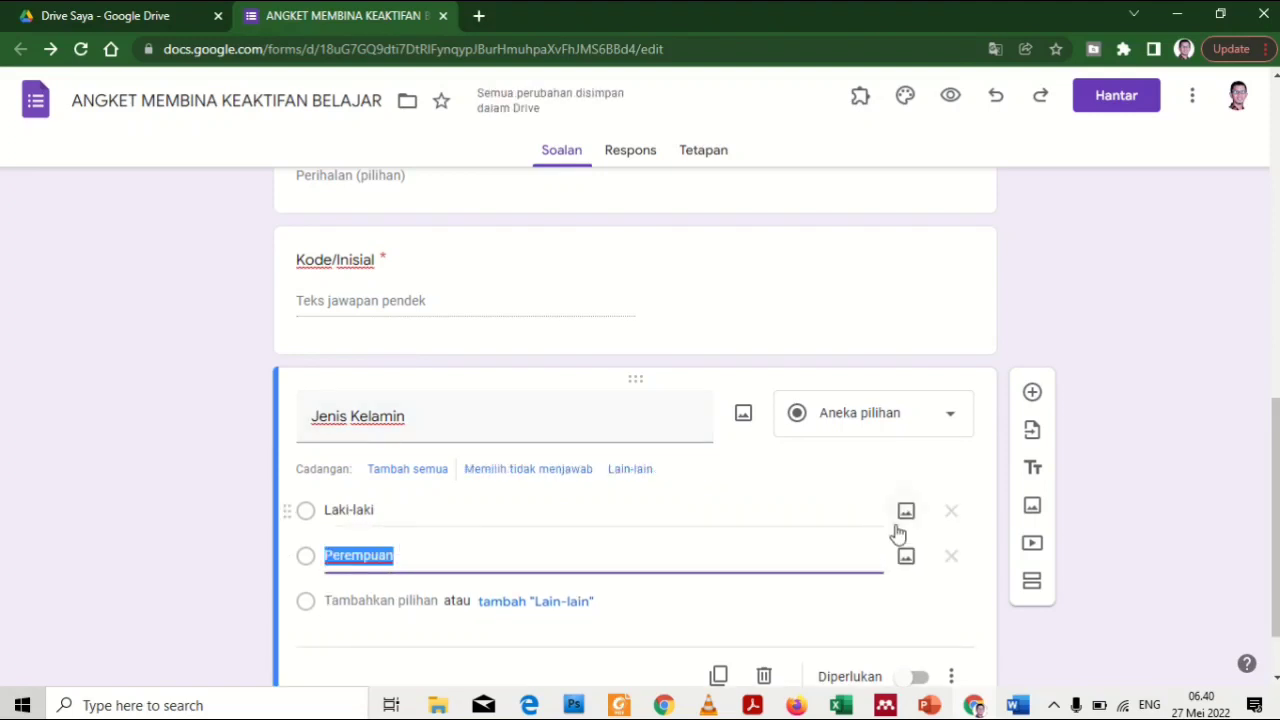
pyautogui.scroll(-1, 900, 525)
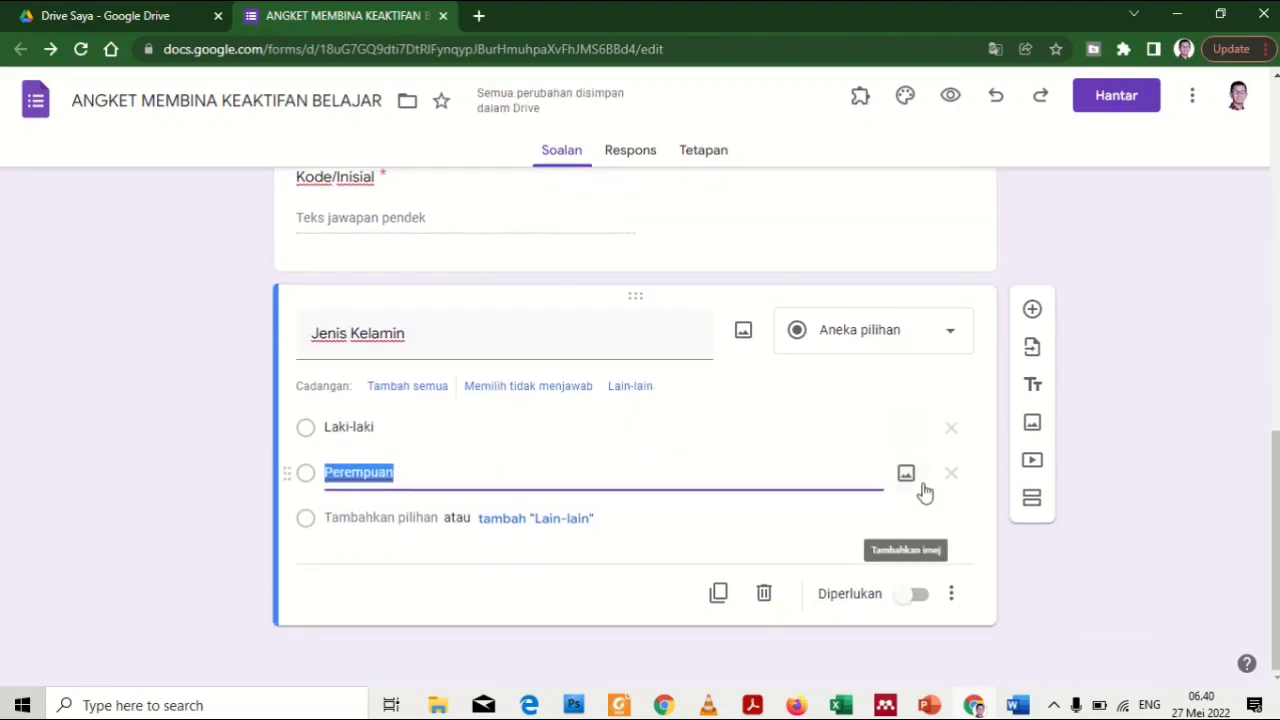
pyautogui.click(919, 597)
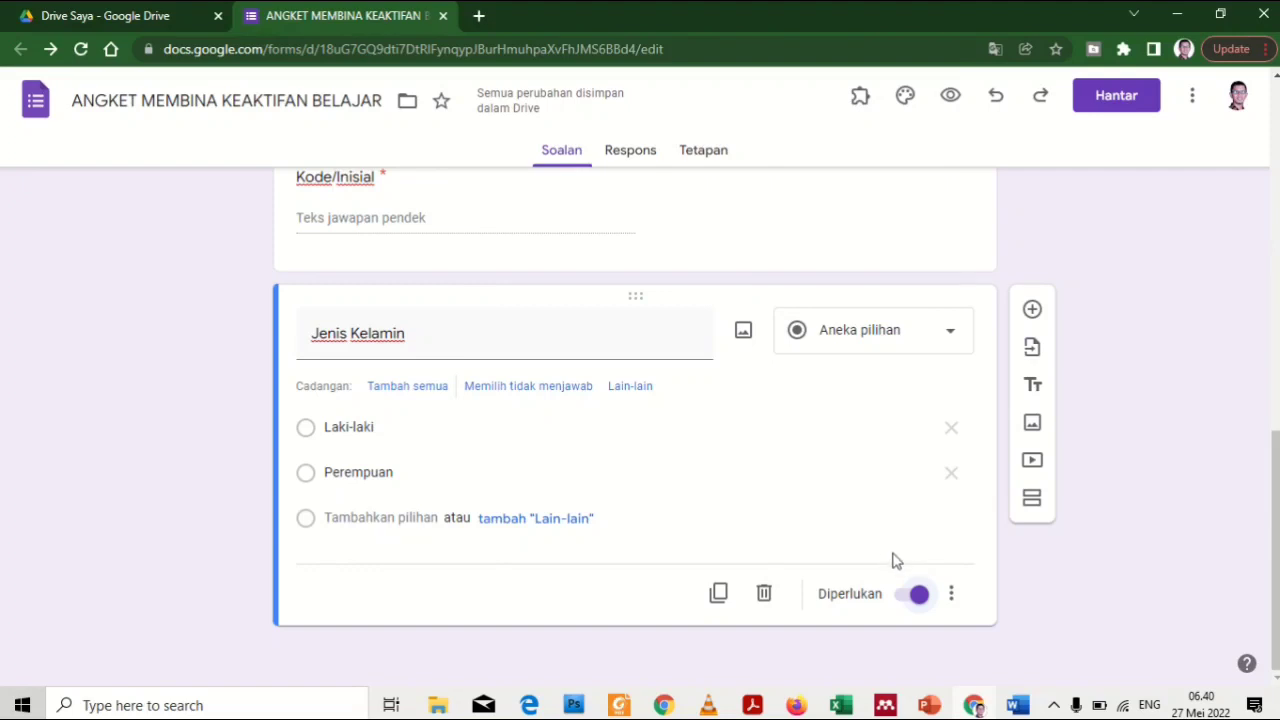
# Switch to Word, copy the item name "Peminatan" from the Identitas Responden list, and return to the form in Chrome
pyautogui.click(1018, 705)
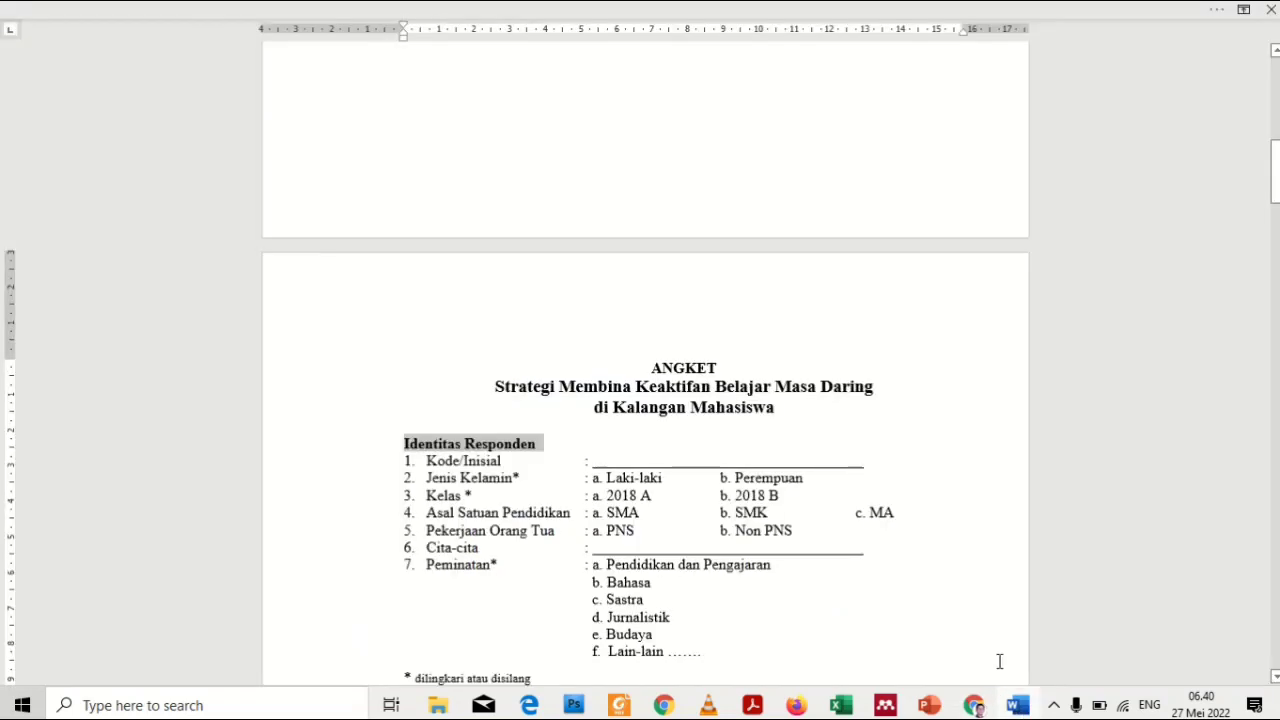
pyautogui.scroll(-2, 730, 519)
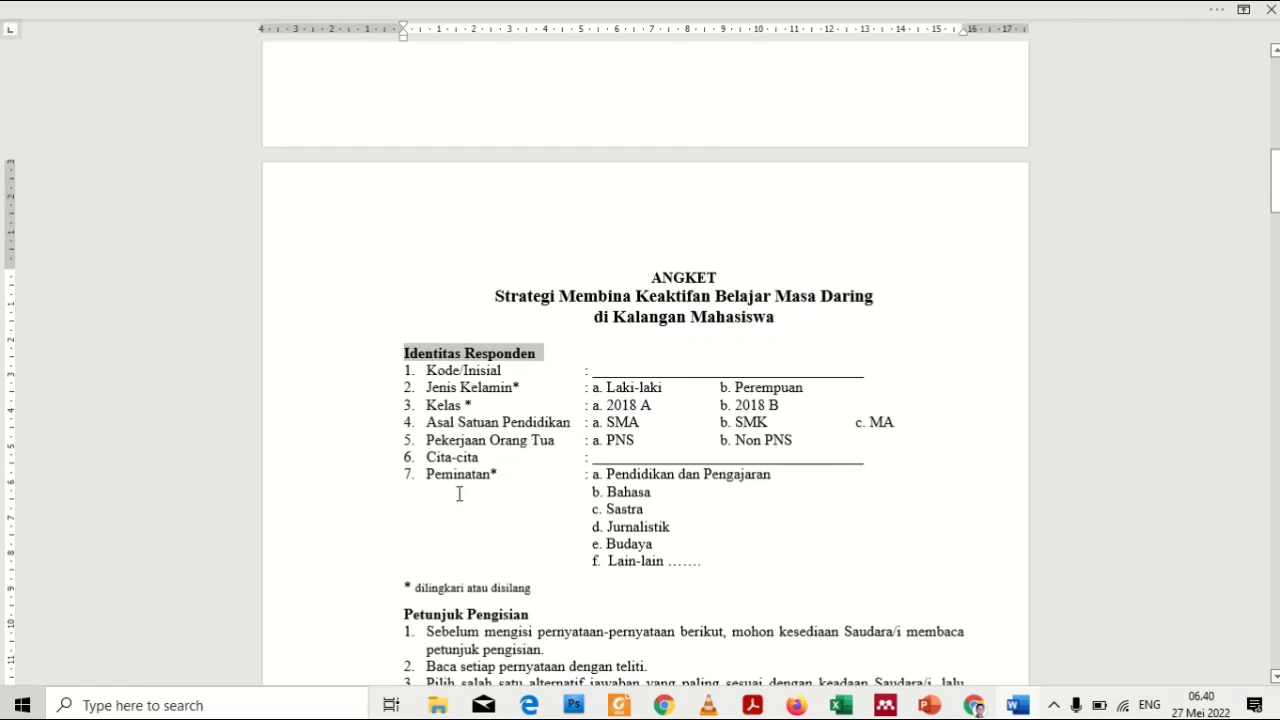
pyautogui.moveTo(435, 477); pyautogui.dragTo(476, 476)
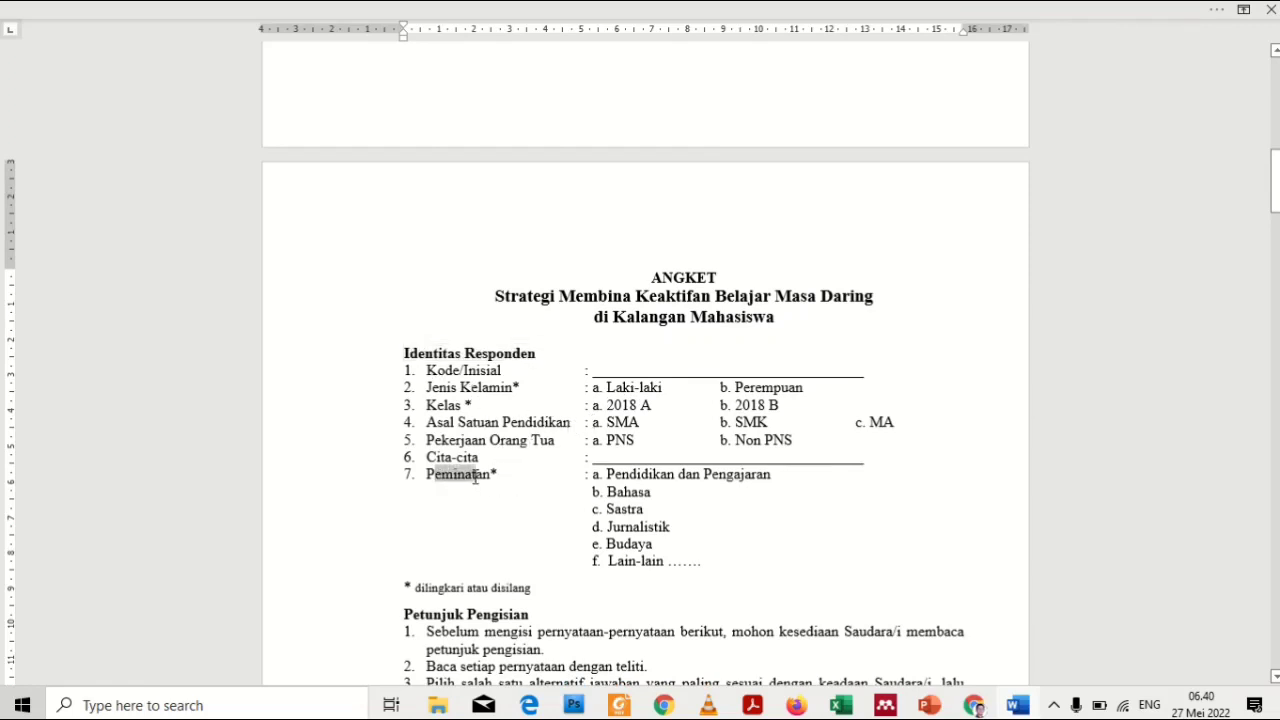
pyautogui.click(476, 476)
pyautogui.doubleClick(476, 477)
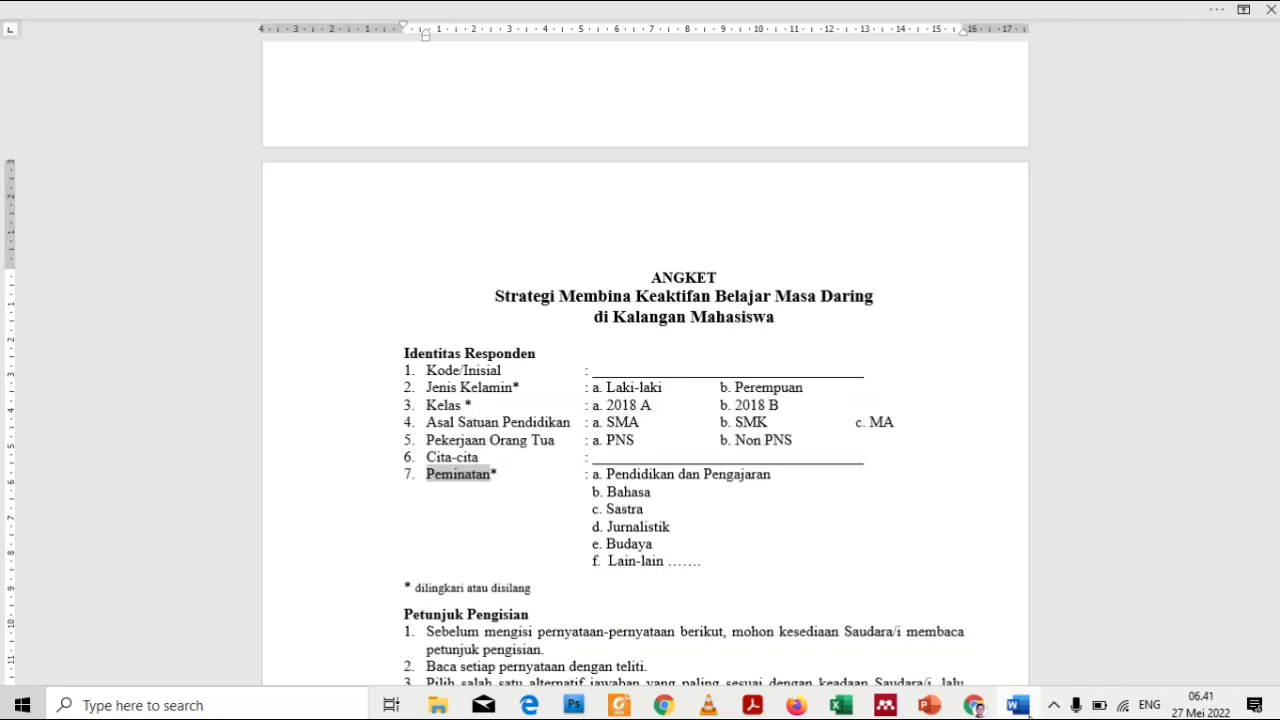
pyautogui.click(973, 705)
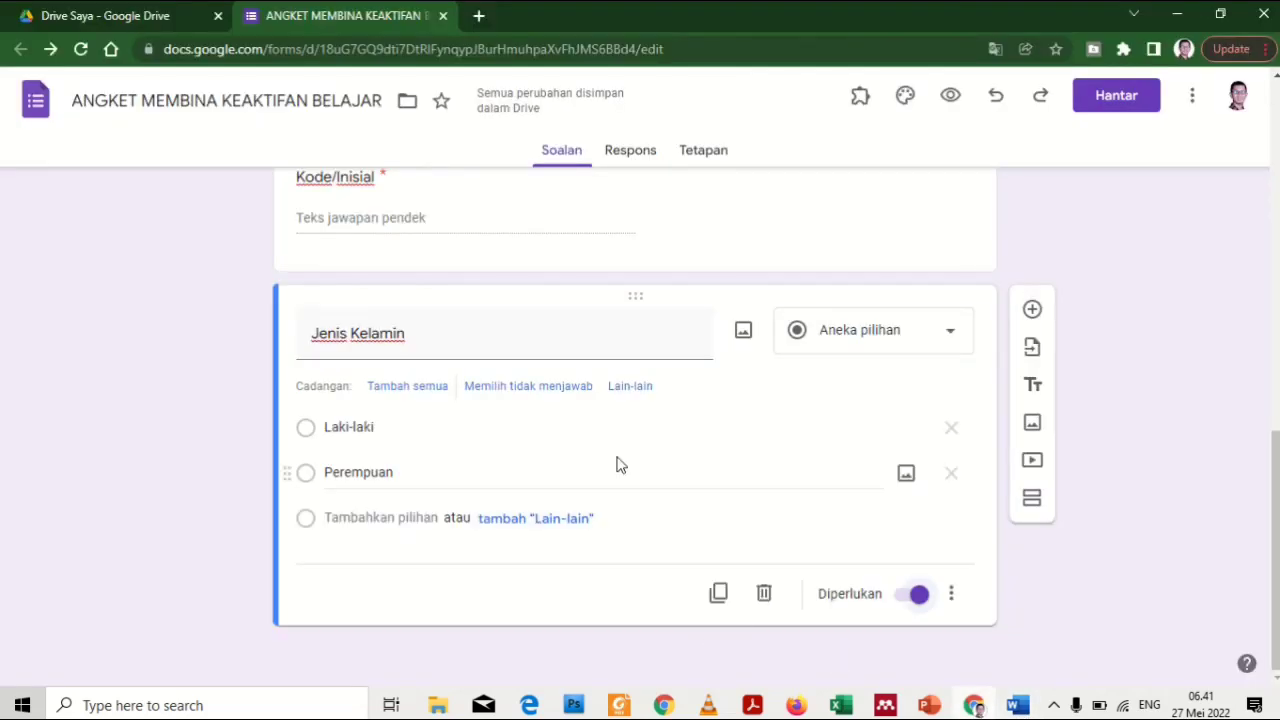
# Add a question after "Jenis Kelamin", paste "Peminatan" as its title, and remove the leading number "7."
pyautogui.click(1032, 309)
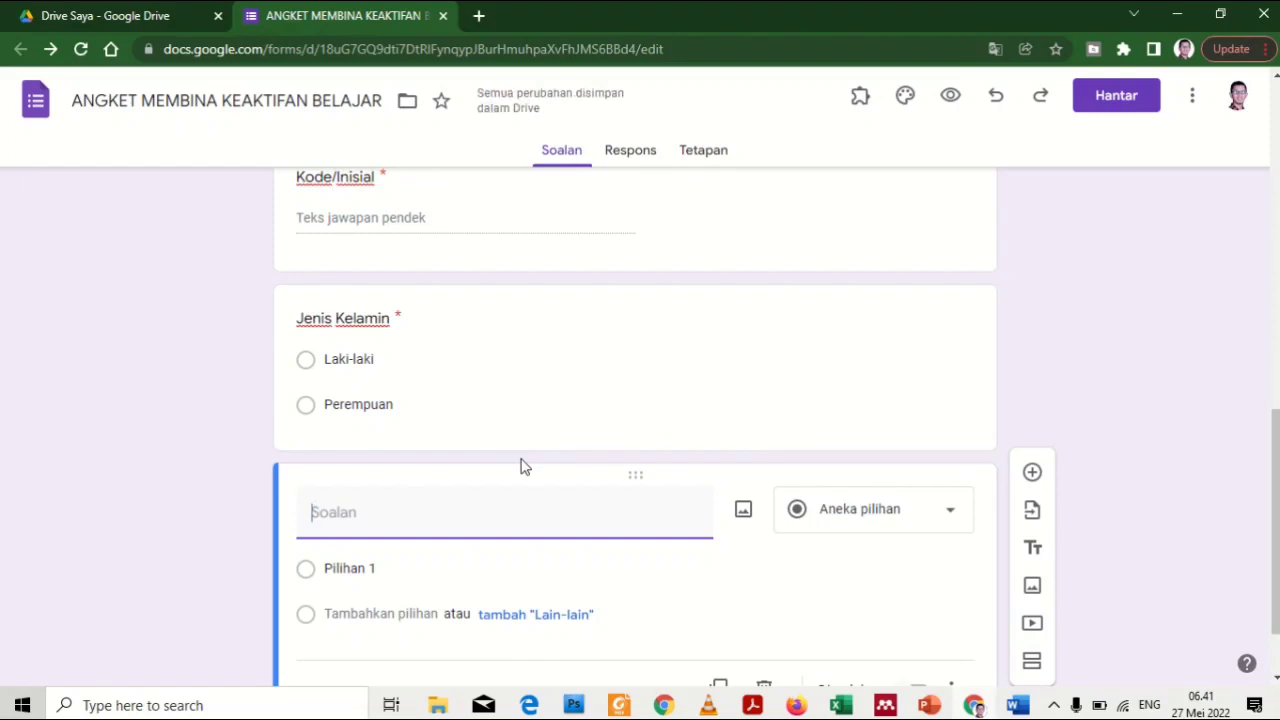
pyautogui.write('7. Peminatan')
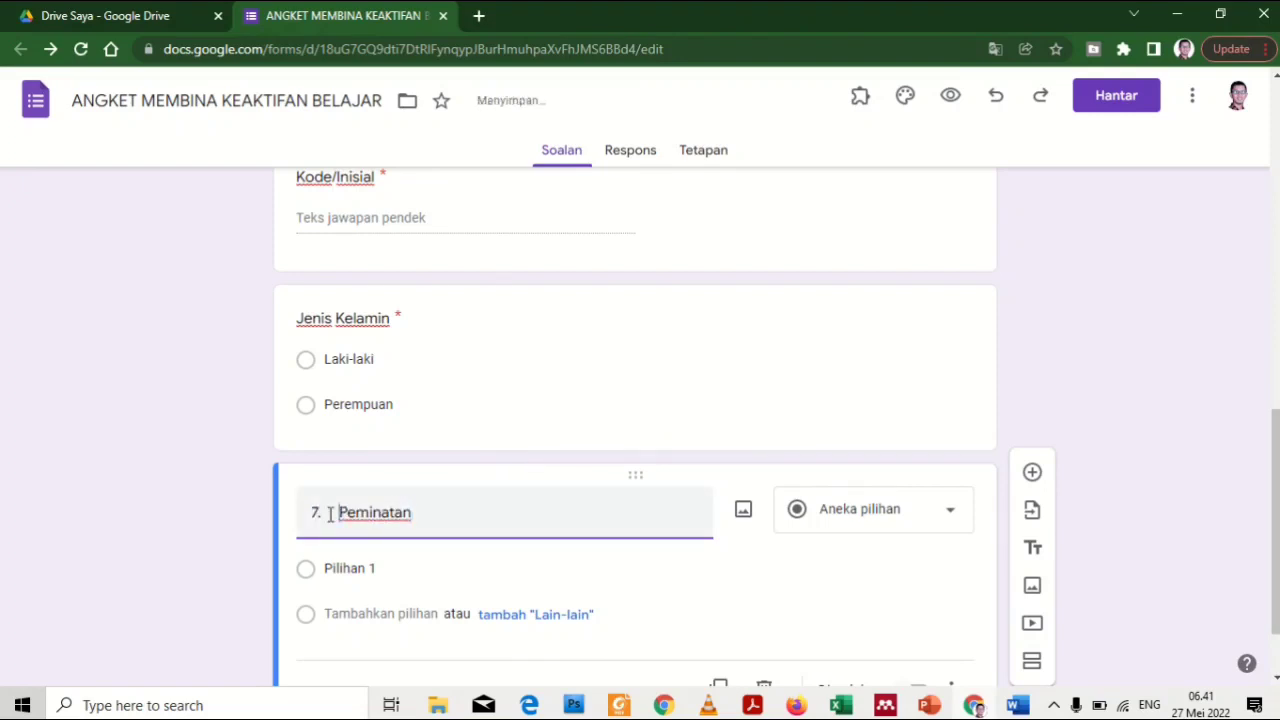
pyautogui.moveTo(339, 515); pyautogui.dragTo(300, 518)
pyautogui.press('BackSpace')
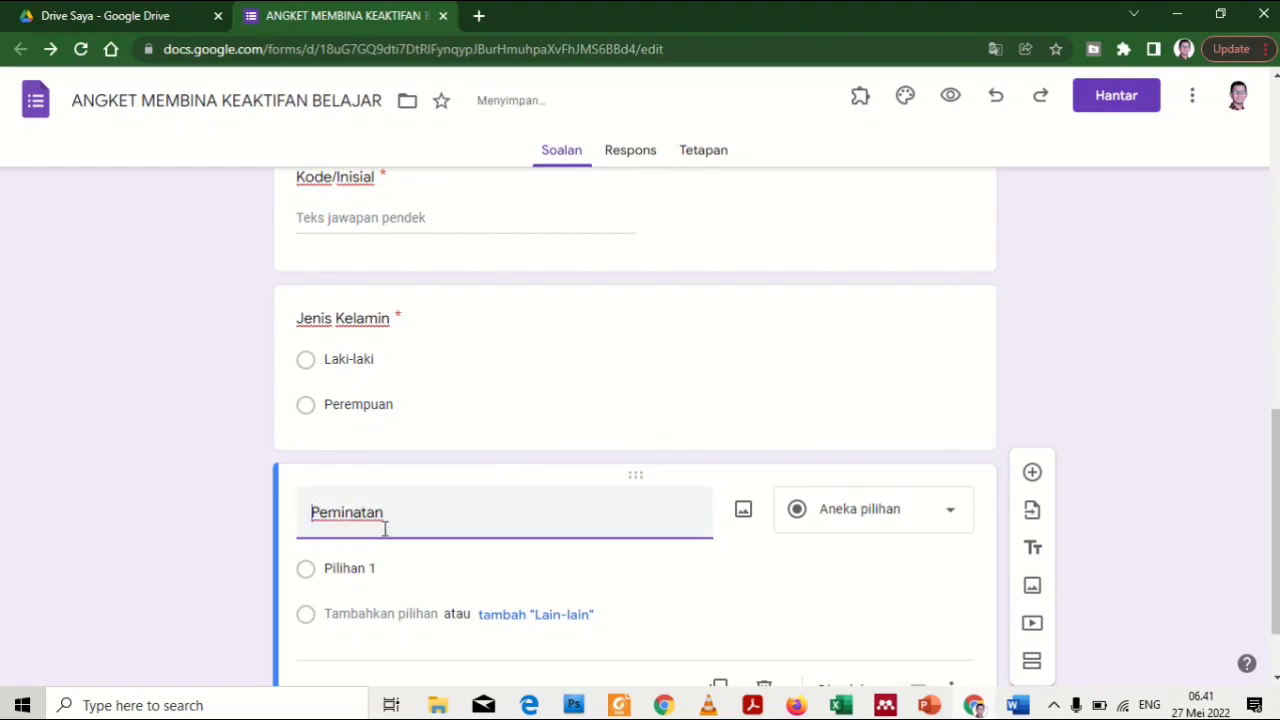
# Extend the question title to "Peminatan (boleh memilih lebih dari satu)" and set its type to Kotak pilihan
pyautogui.click(416, 516)
pyautogui.write('(boleh memi')
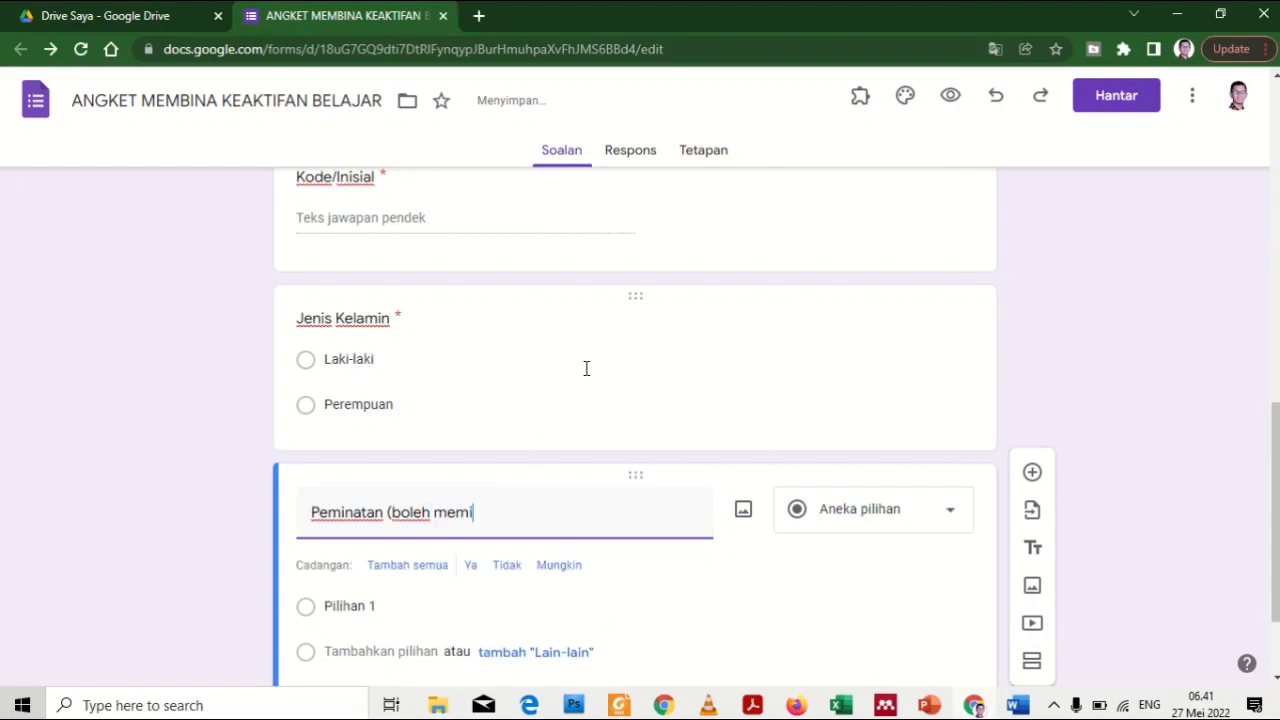
pyautogui.write('likh lebihd')
pyautogui.press('BackSpace')
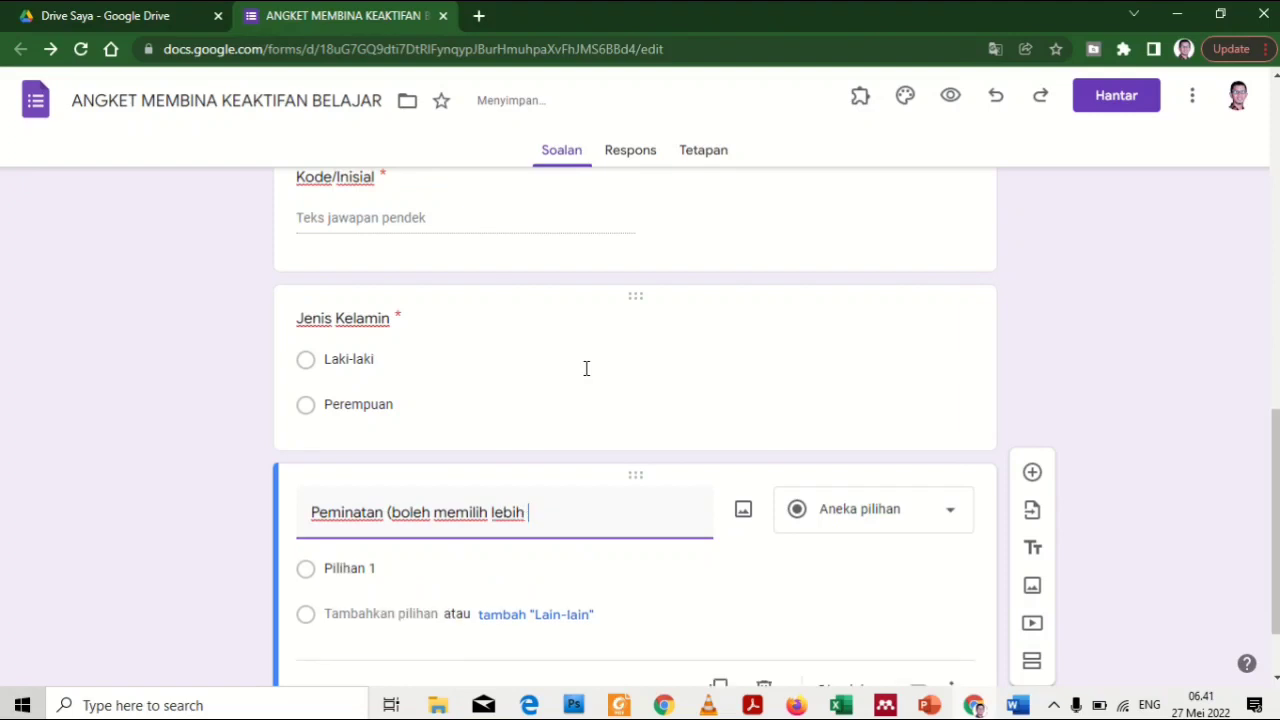
pyautogui.write('dari satu)')
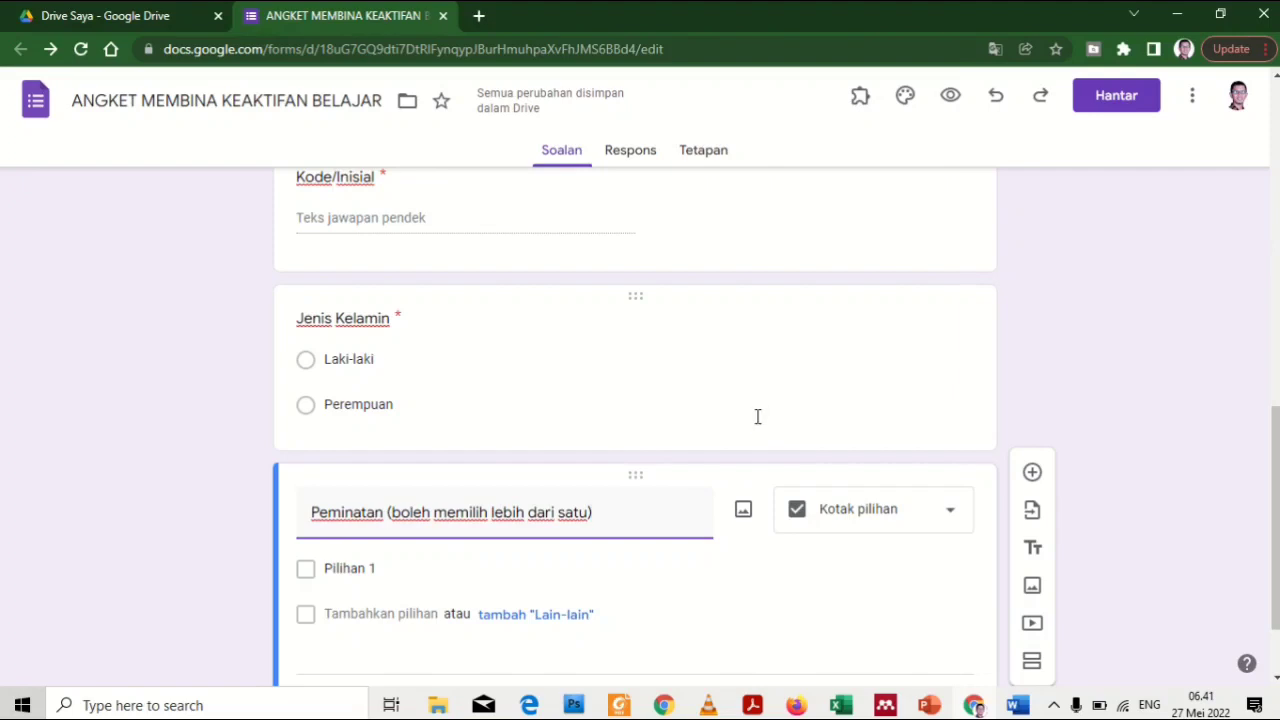
pyautogui.click(863, 518)
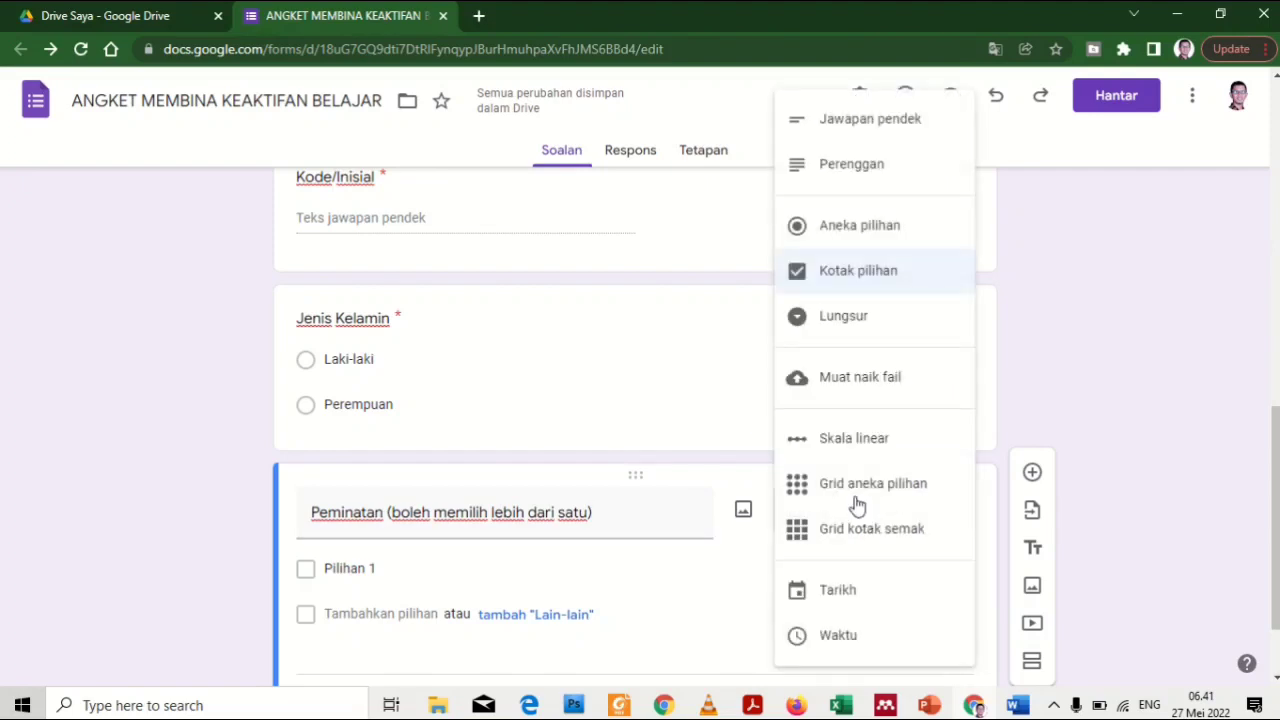
pyautogui.click(830, 281)
# Give the "Peminatan" question the options "Pendidikan dan pengajaran", "Bahasa", "Sastra" and "Budaya"
pyautogui.click(460, 563)
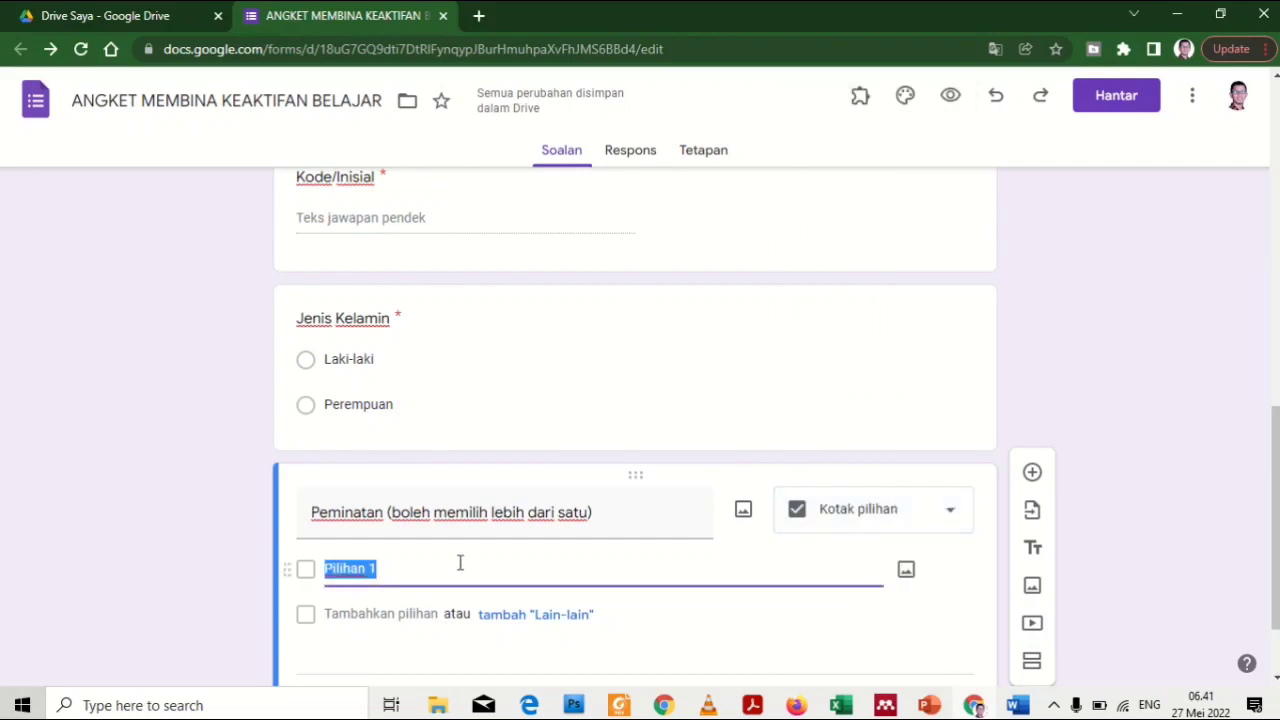
pyautogui.write('Pen')
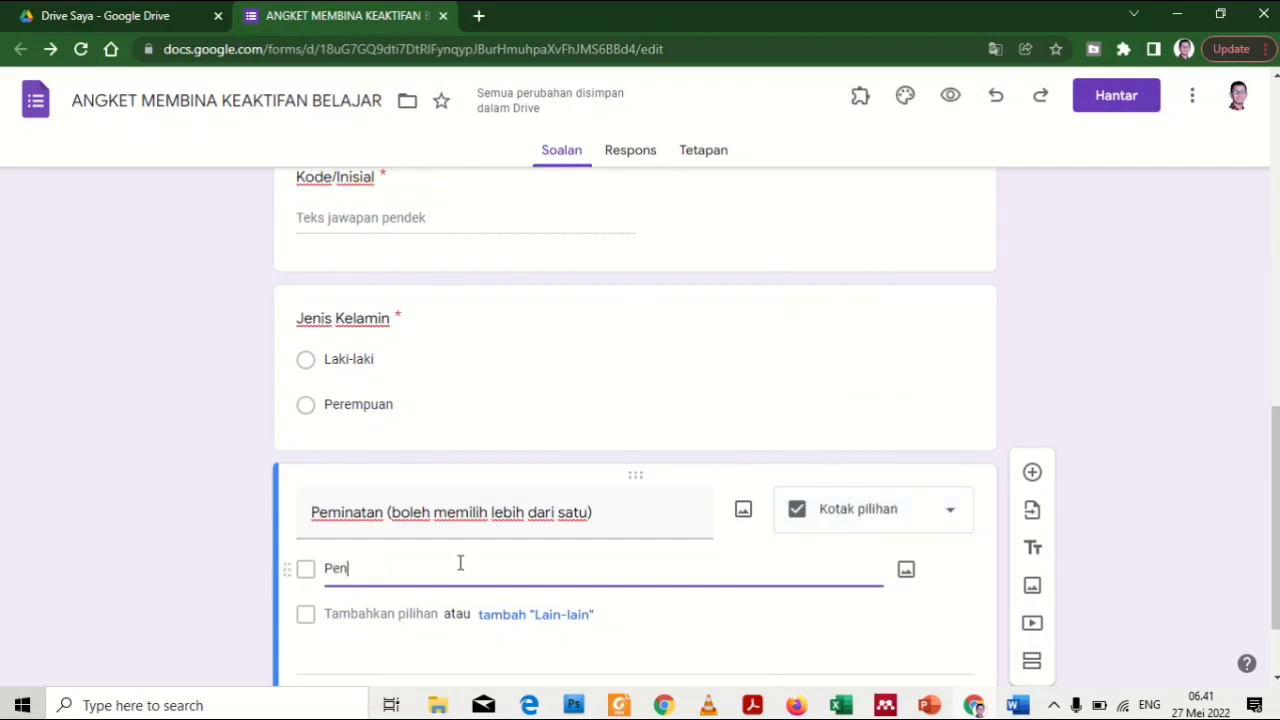
pyautogui.write('didikan dan ')
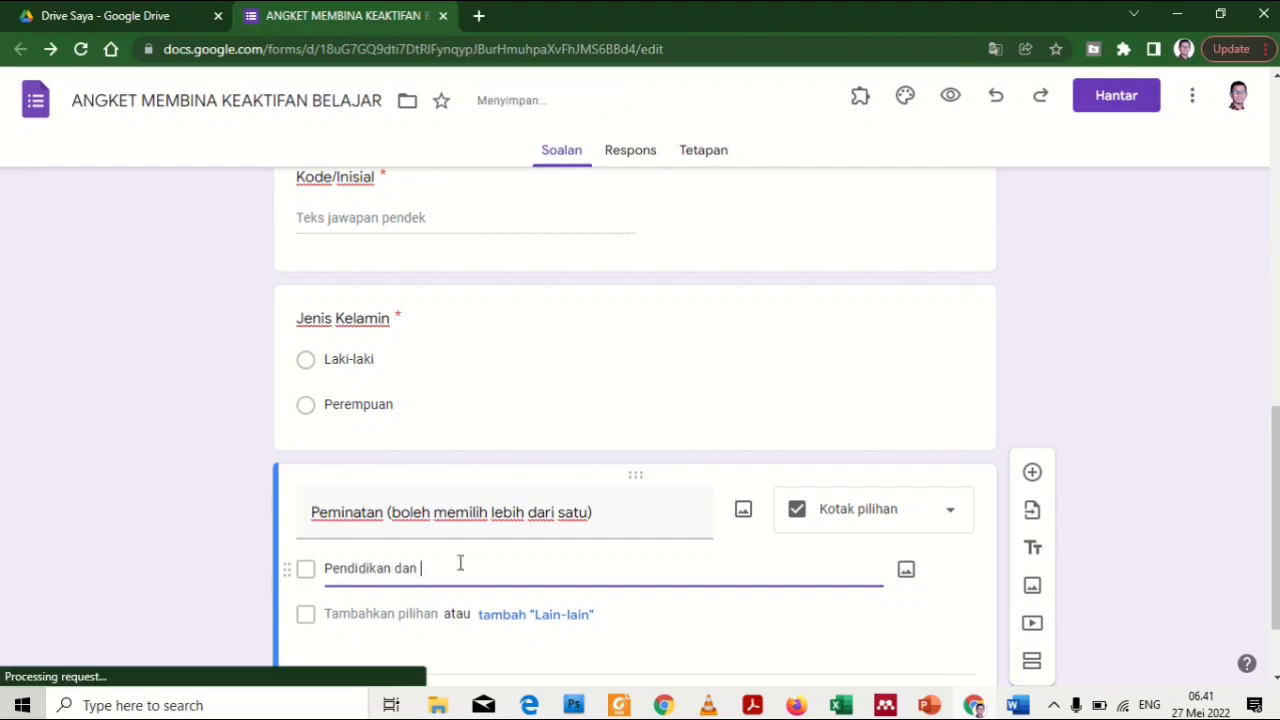
pyautogui.write('pengajaran')
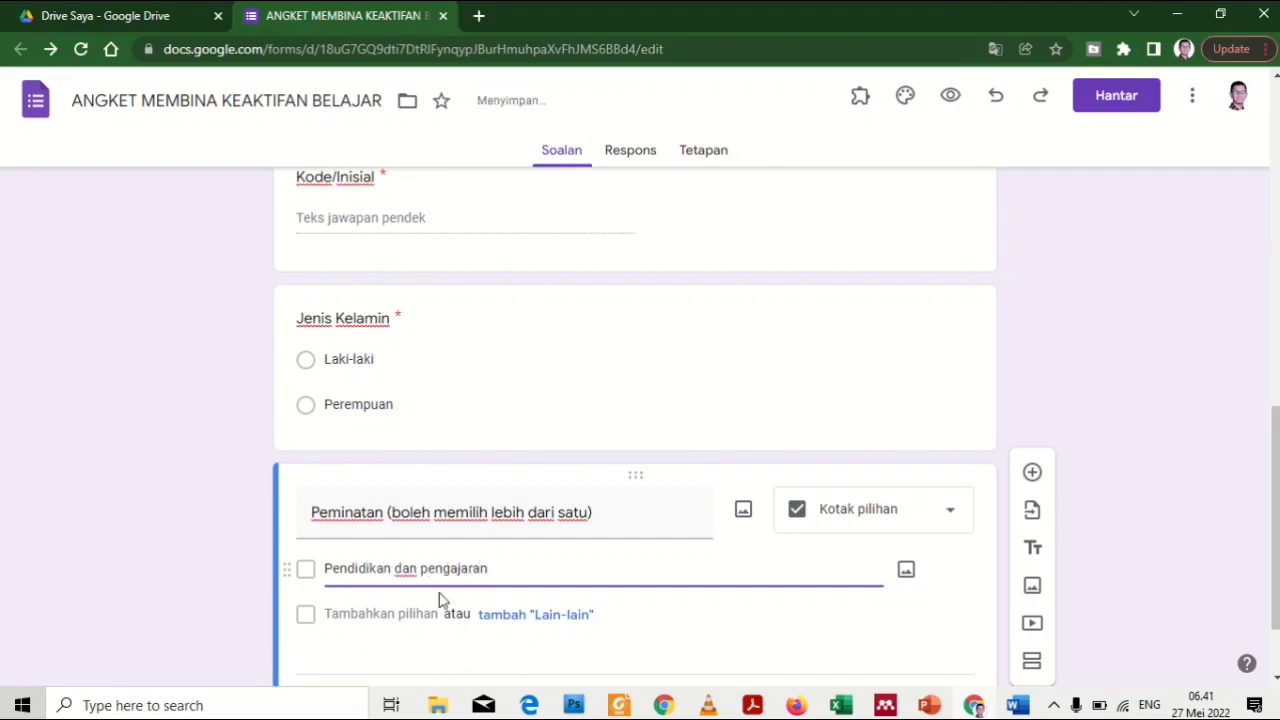
pyautogui.click(409, 614)
pyautogui.write('Bahasa')
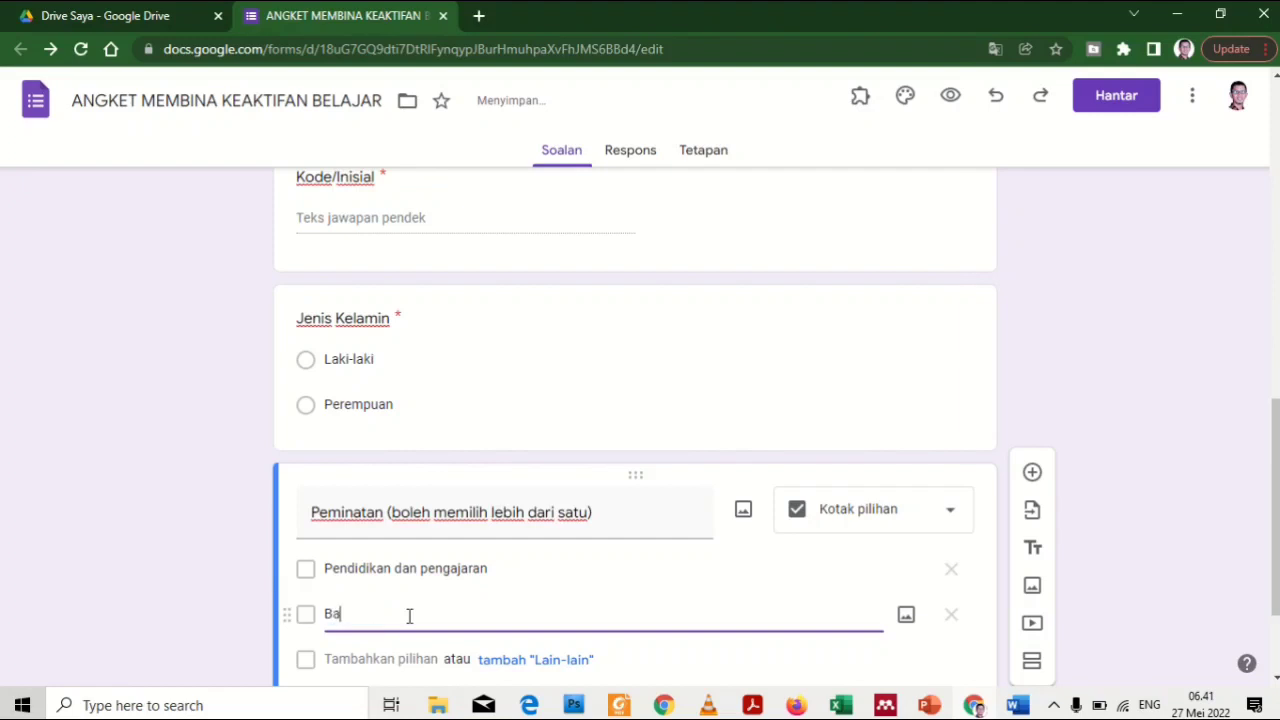
pyautogui.click(392, 662)
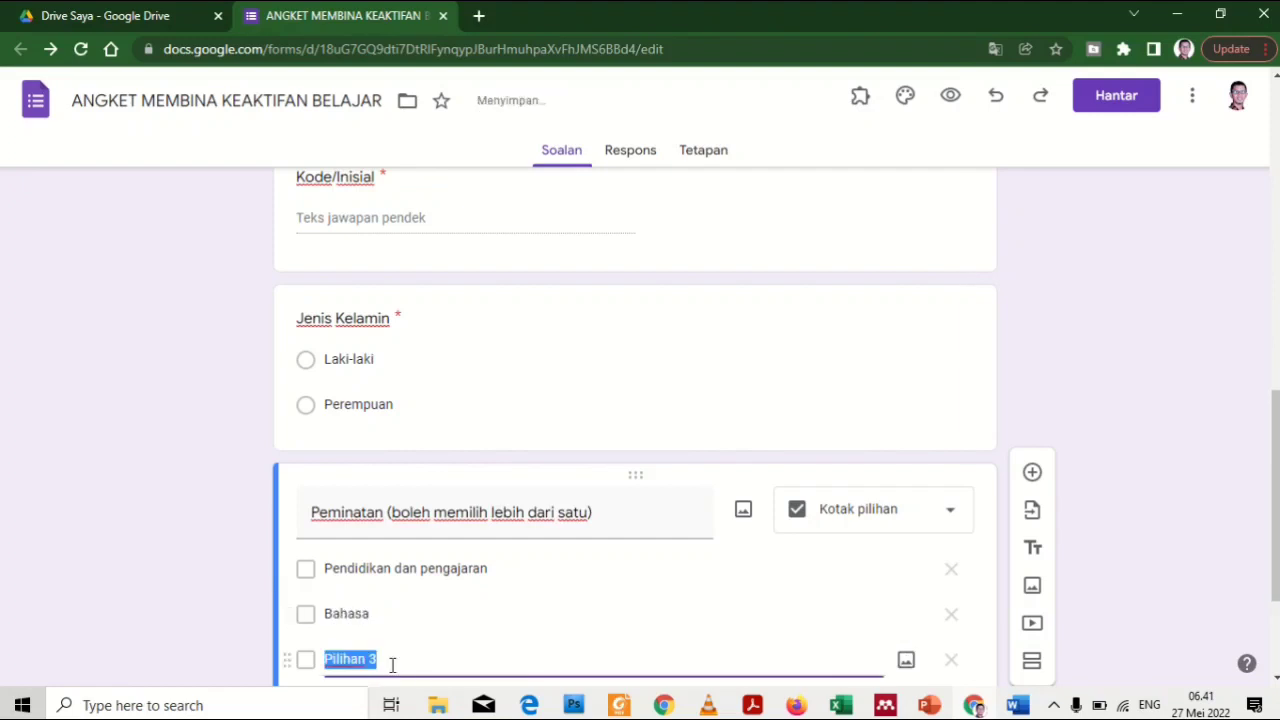
pyautogui.write('Sastra')
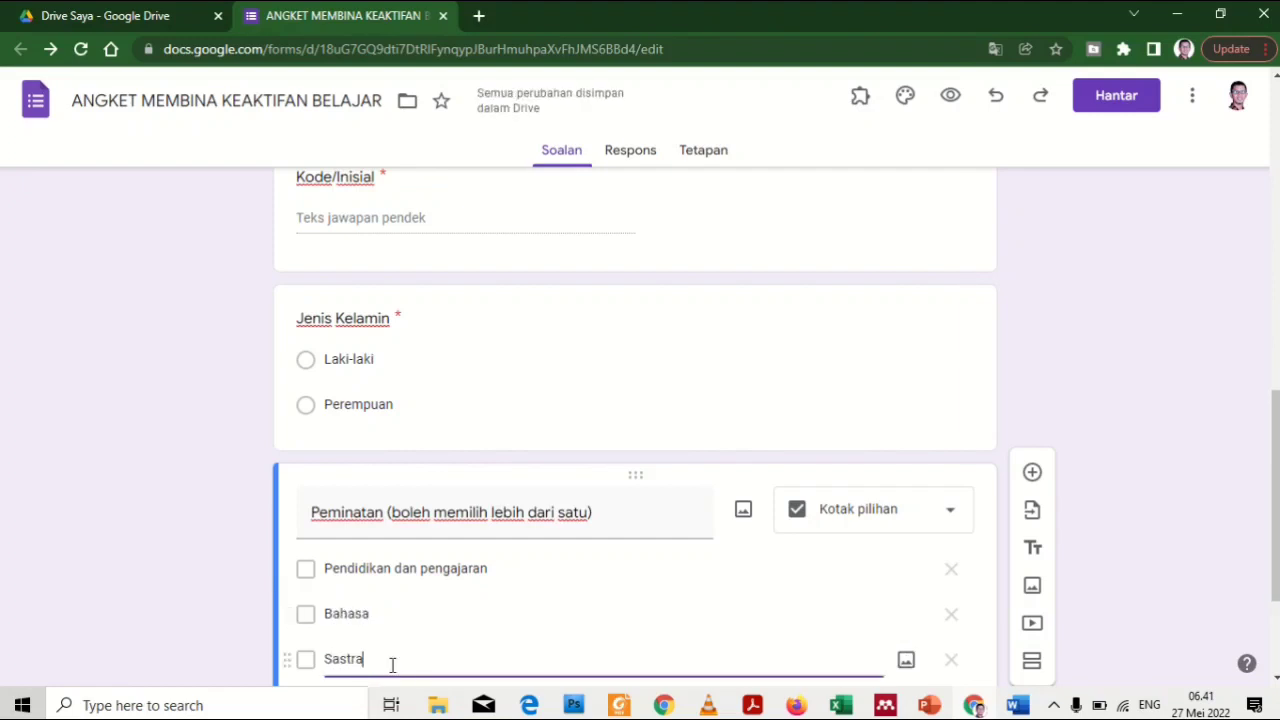
pyautogui.scroll(-1, 380, 660)
pyautogui.click(349, 609)
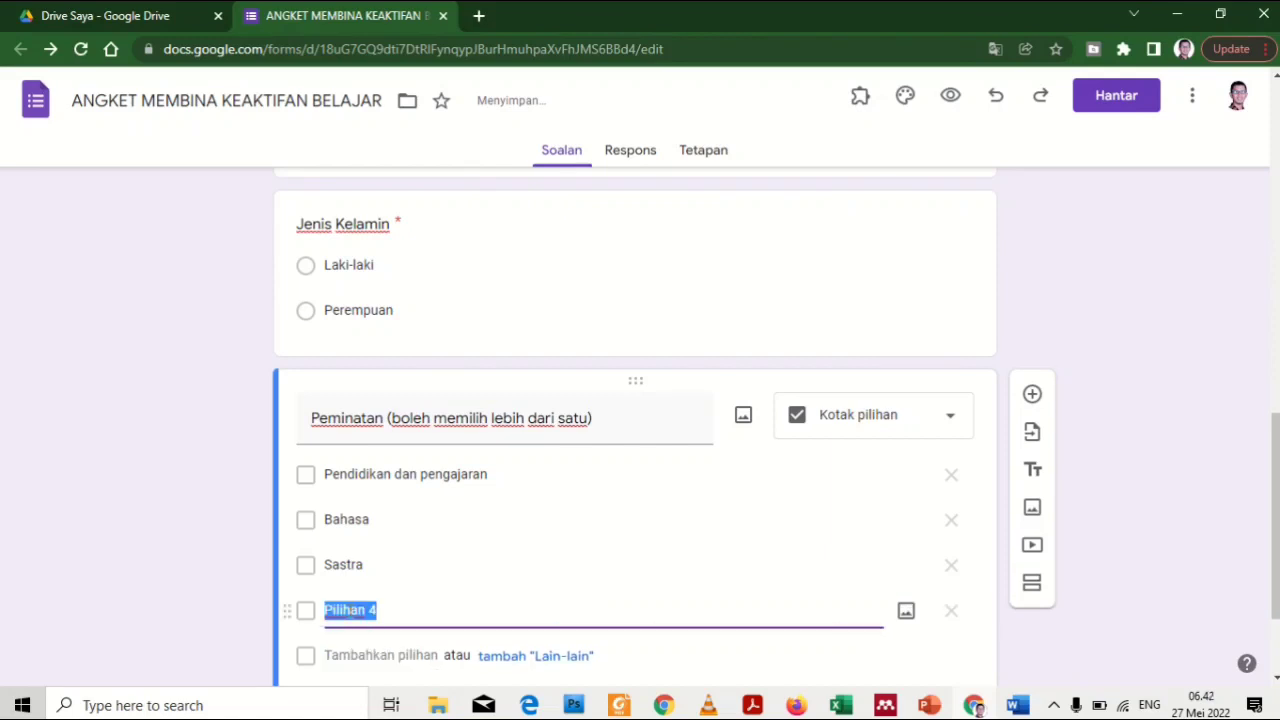
pyautogui.write('Budaya')
# Add a "Lain-lain" option after "Budaya" and remove the surplus option "Pilihan 5"
pyautogui.scroll(-1, 370, 625)
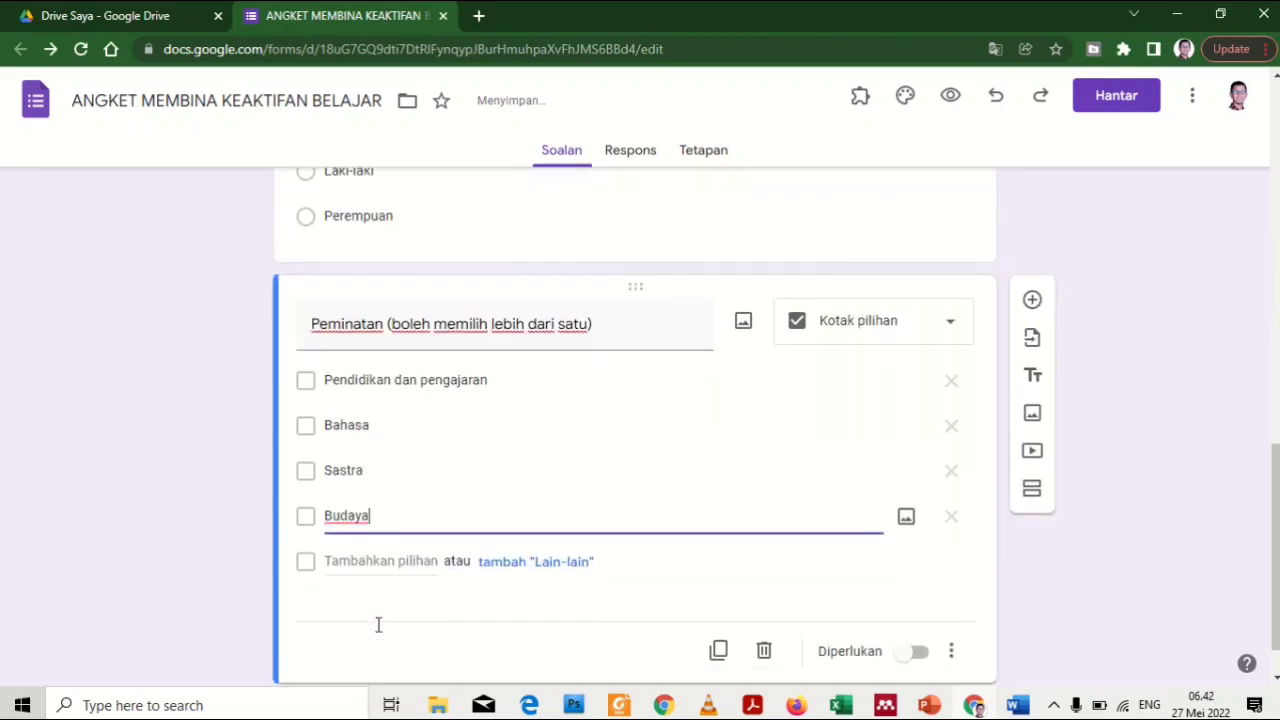
pyautogui.click(352, 560)
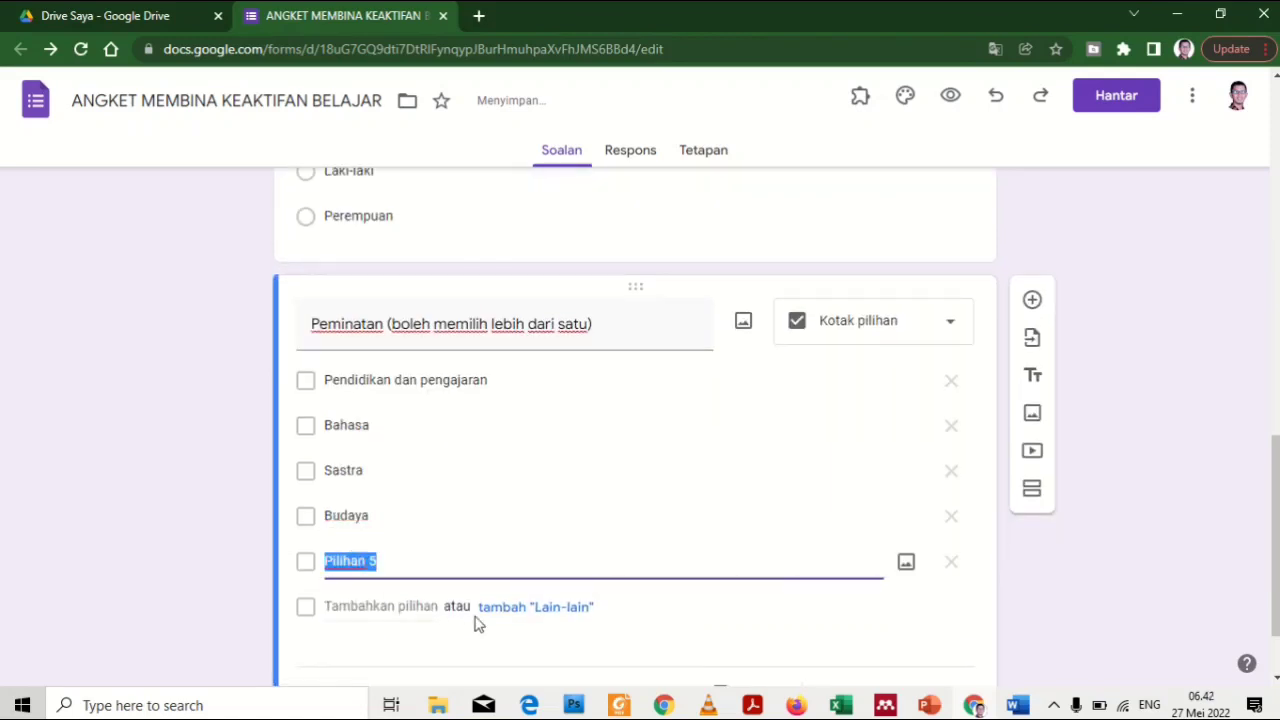
pyautogui.click(553, 607)
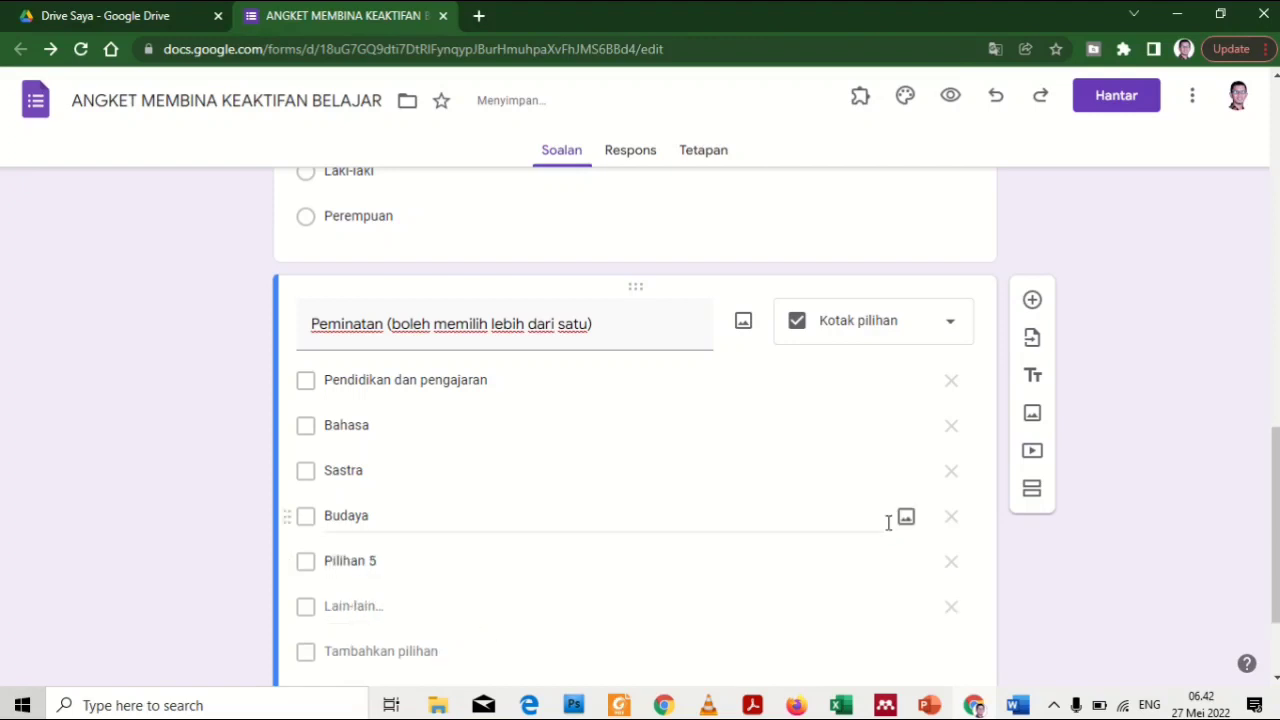
pyautogui.click(951, 561)
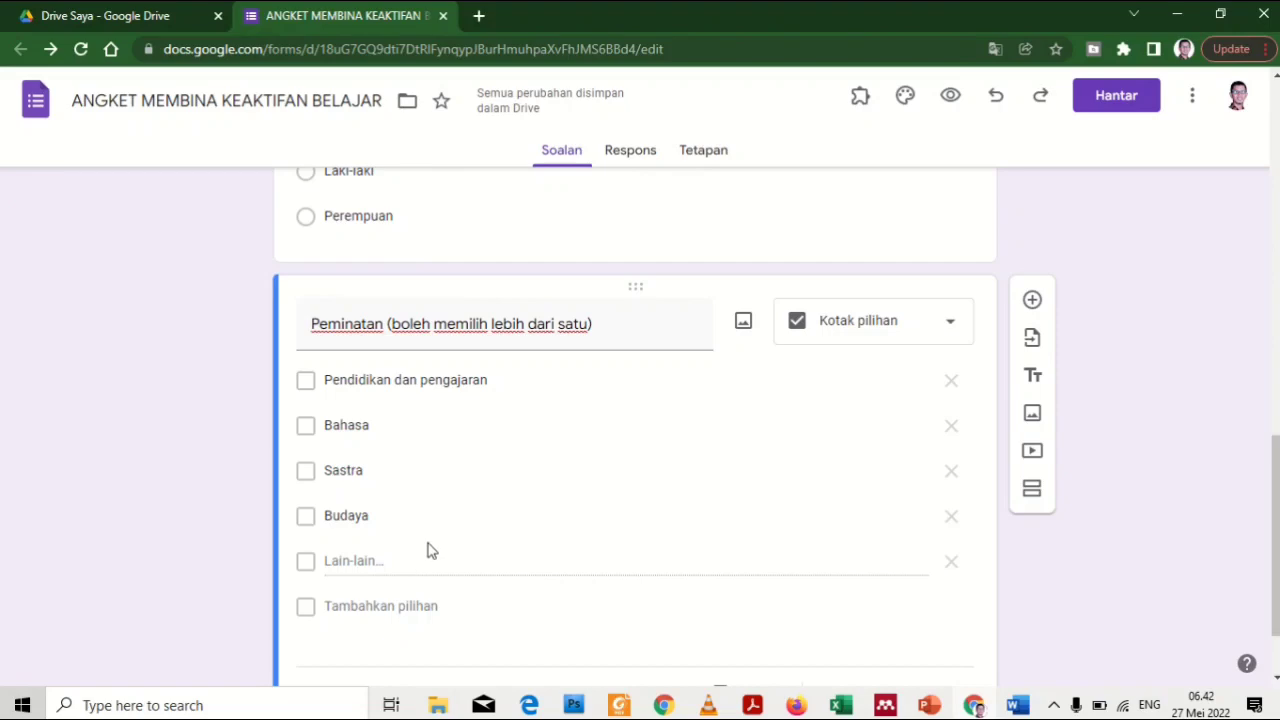
# Review the form from the cover letter through the Identitas Responden section to the "Peminatan" question
pyautogui.scroll(4, 485, 537)
pyautogui.scroll(3, 480, 533)
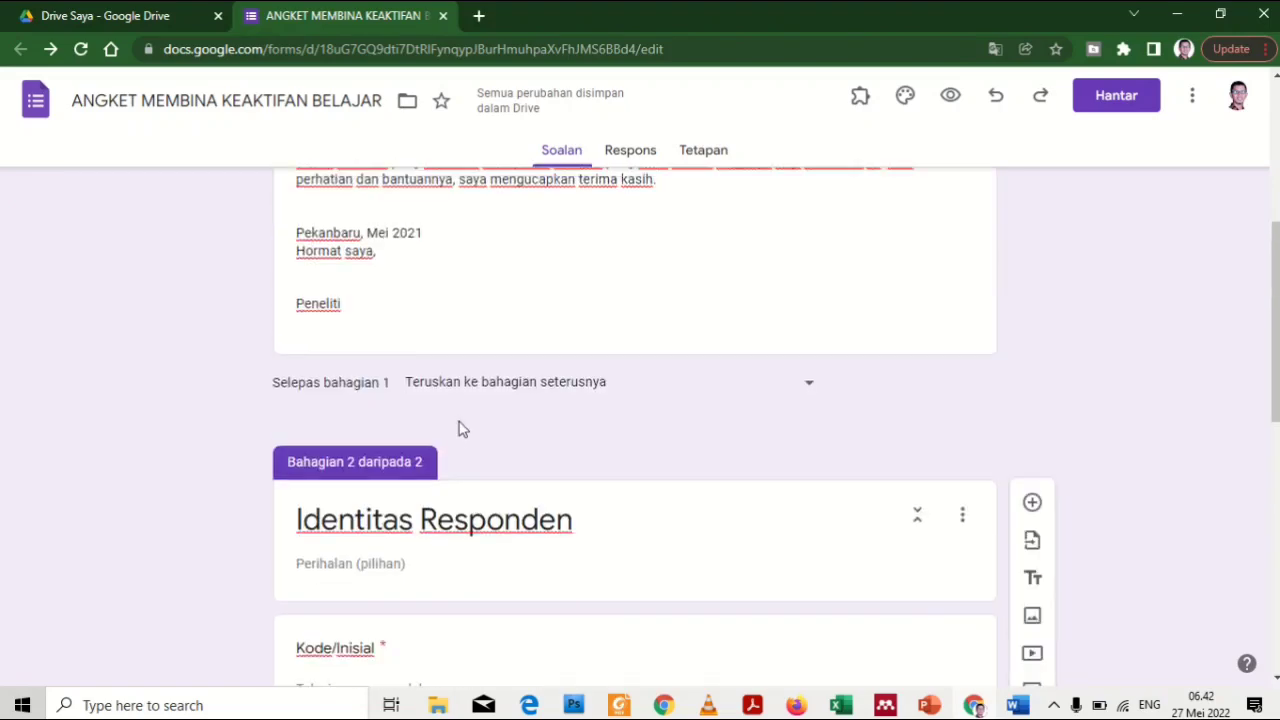
pyautogui.scroll(-3, 457, 428)
pyautogui.scroll(3, 428, 351)
pyautogui.scroll(5, 430, 360)
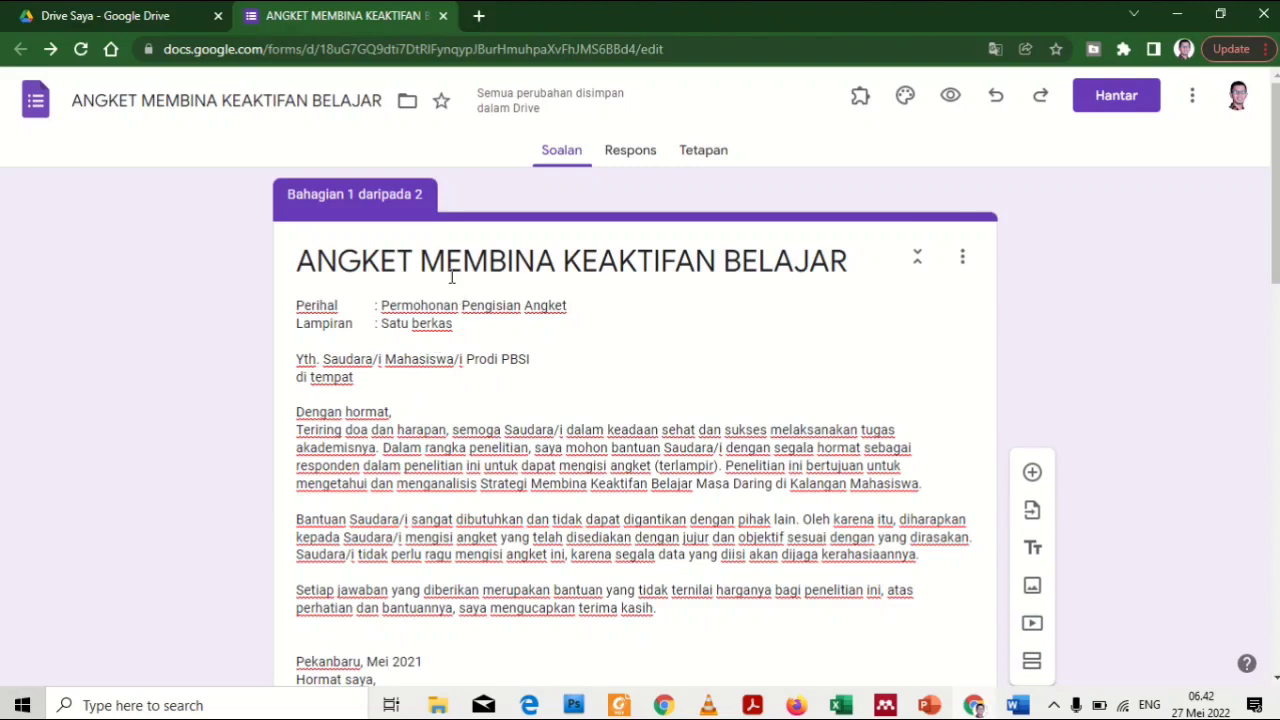
pyautogui.scroll(-5, 407, 303)
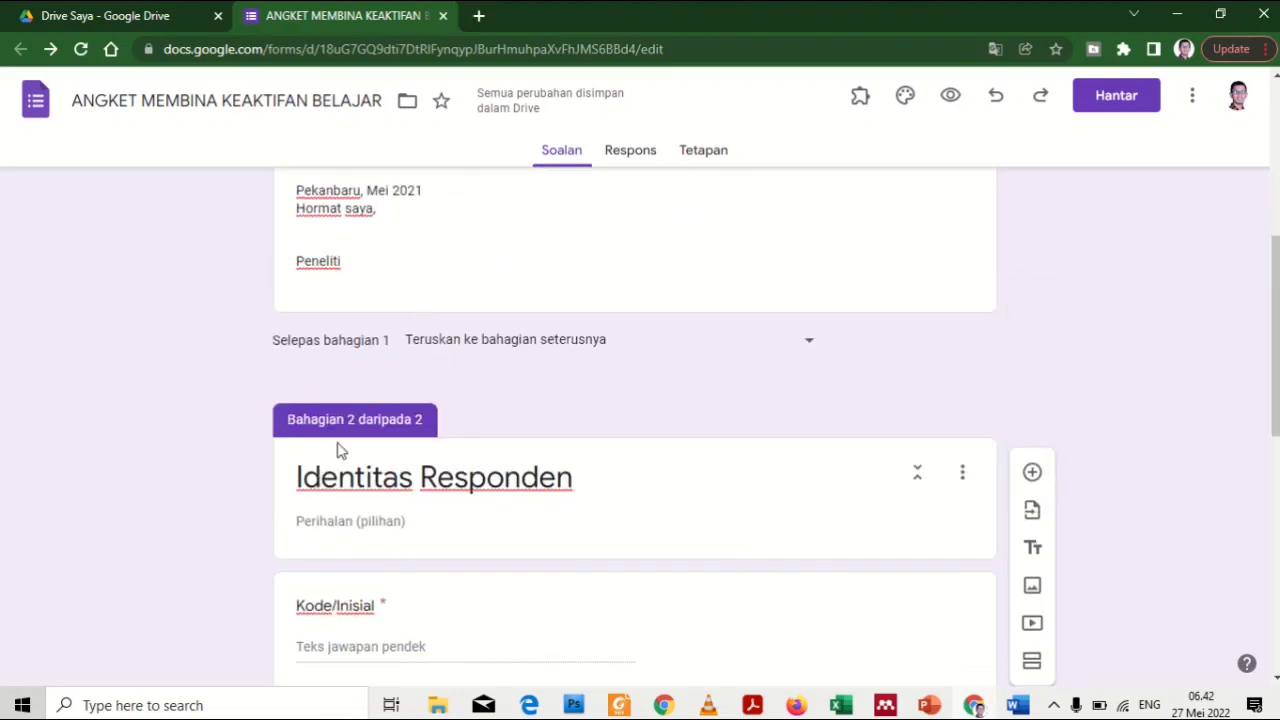
pyautogui.scroll(-4, 414, 466)
pyautogui.scroll(-4, 412, 461)
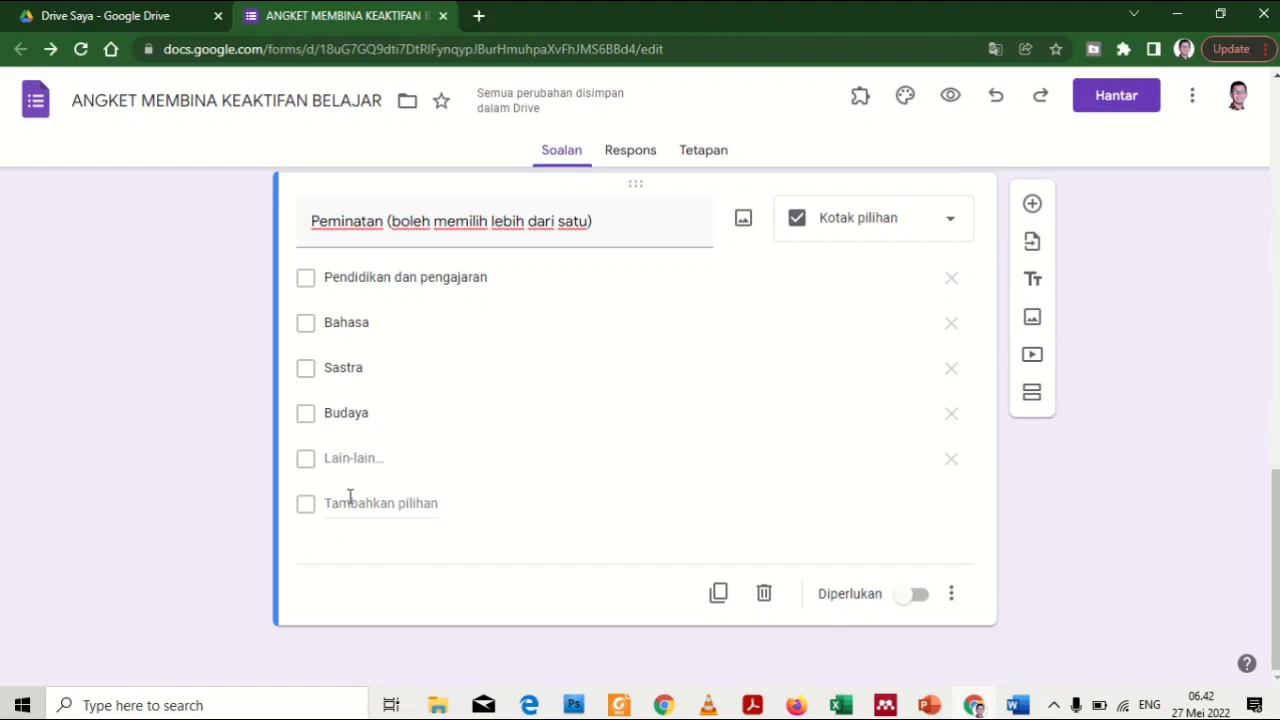
# Make the "Peminatan" question required and add a new section after it
pyautogui.click(920, 598)
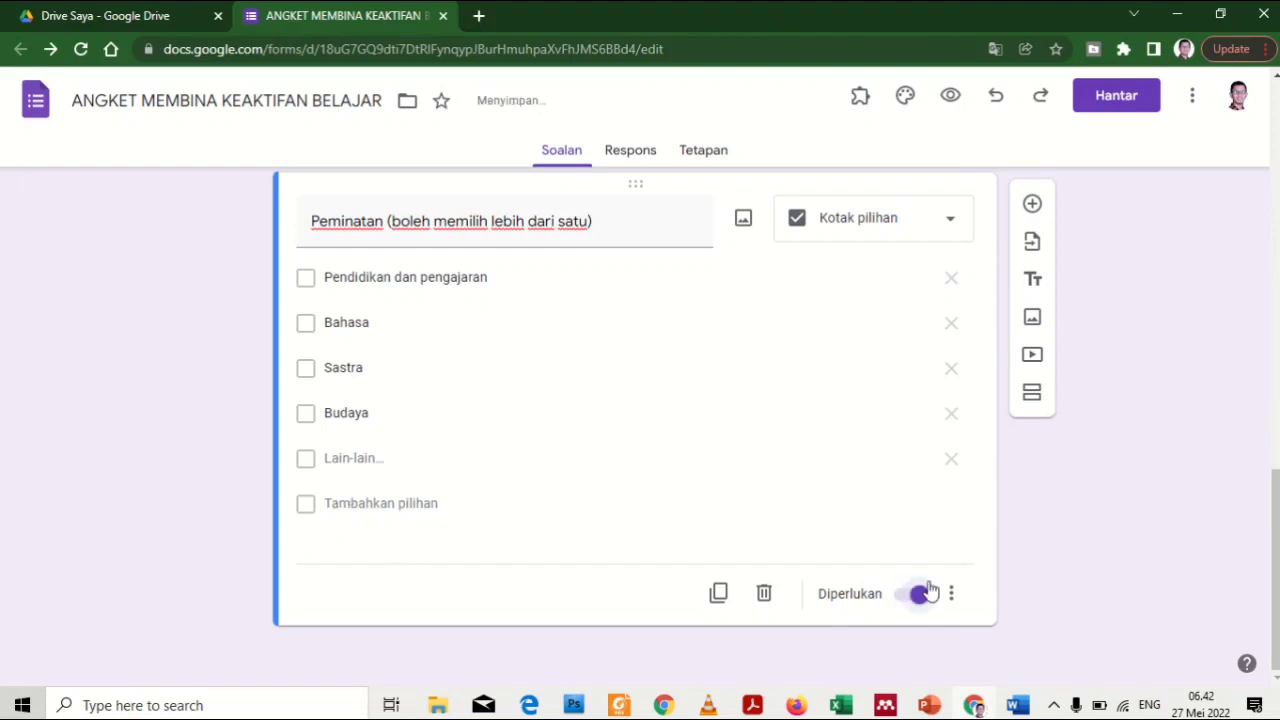
pyautogui.click(1031, 396)
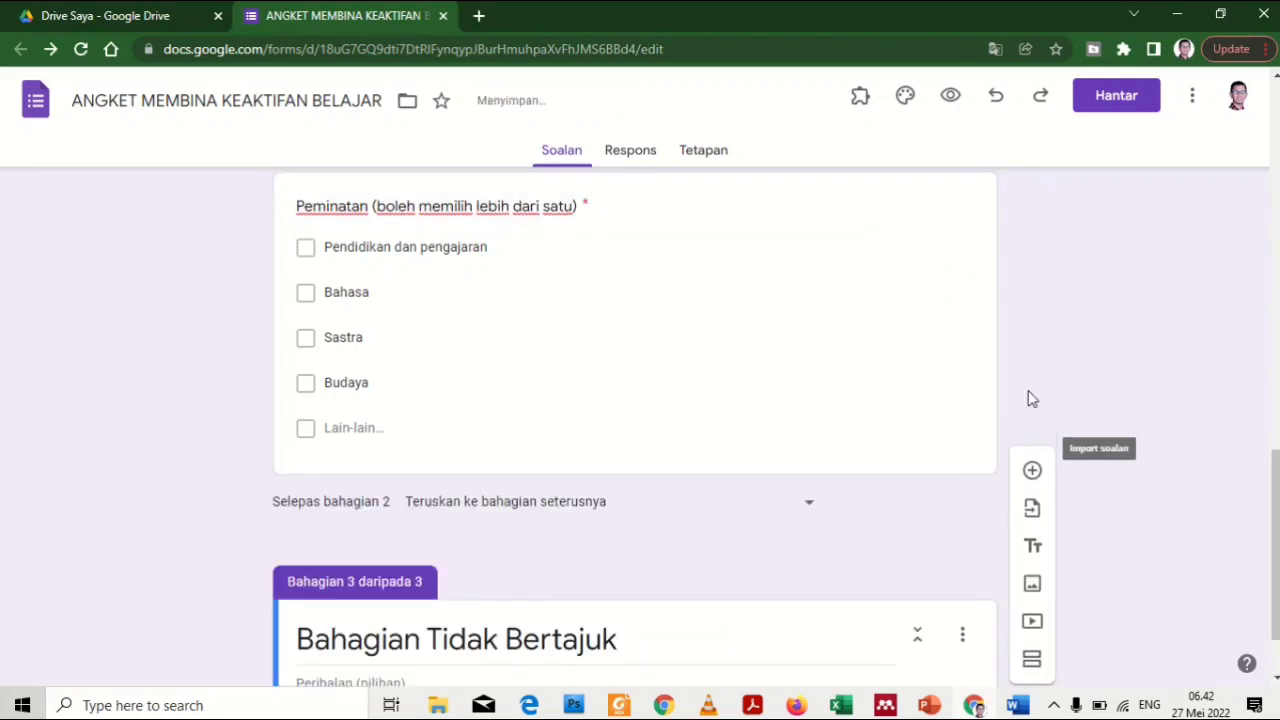
# Replace the new section's title with the heading "Berpikir Kompleks" copied from the statement table in the Word document
pyautogui.click(601, 550)
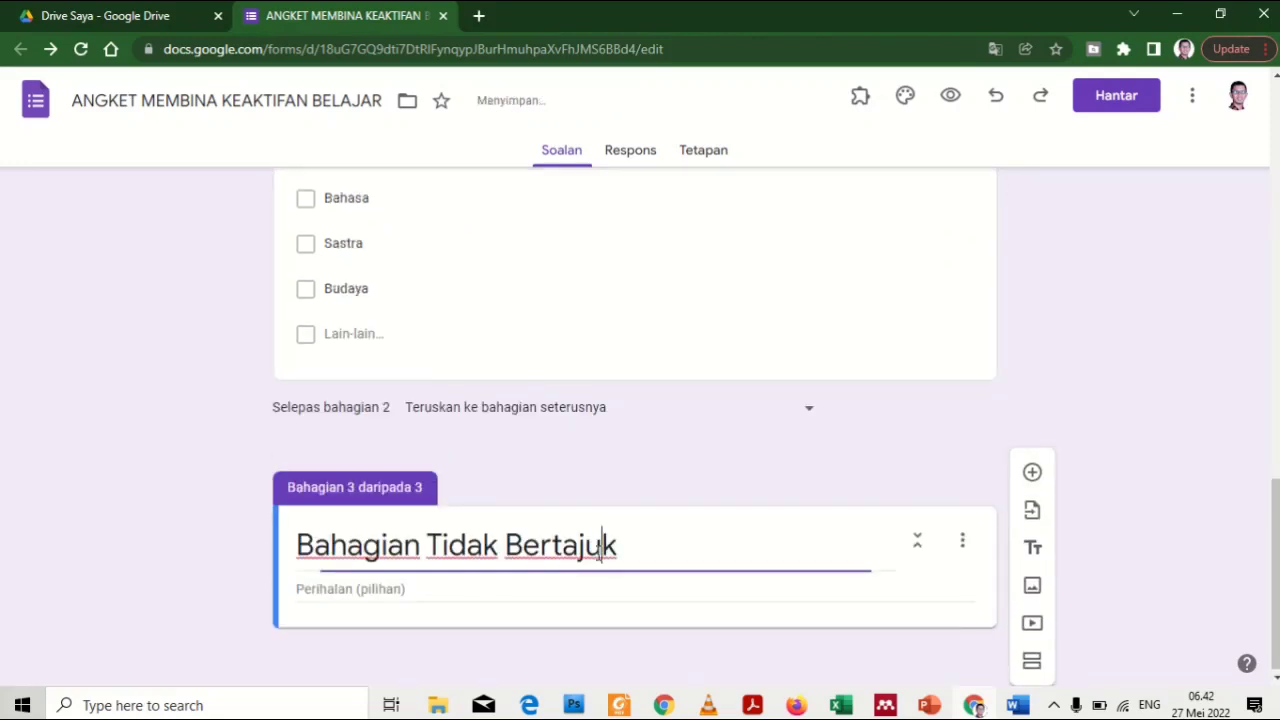
pyautogui.moveTo(634, 549); pyautogui.dragTo(240, 607)
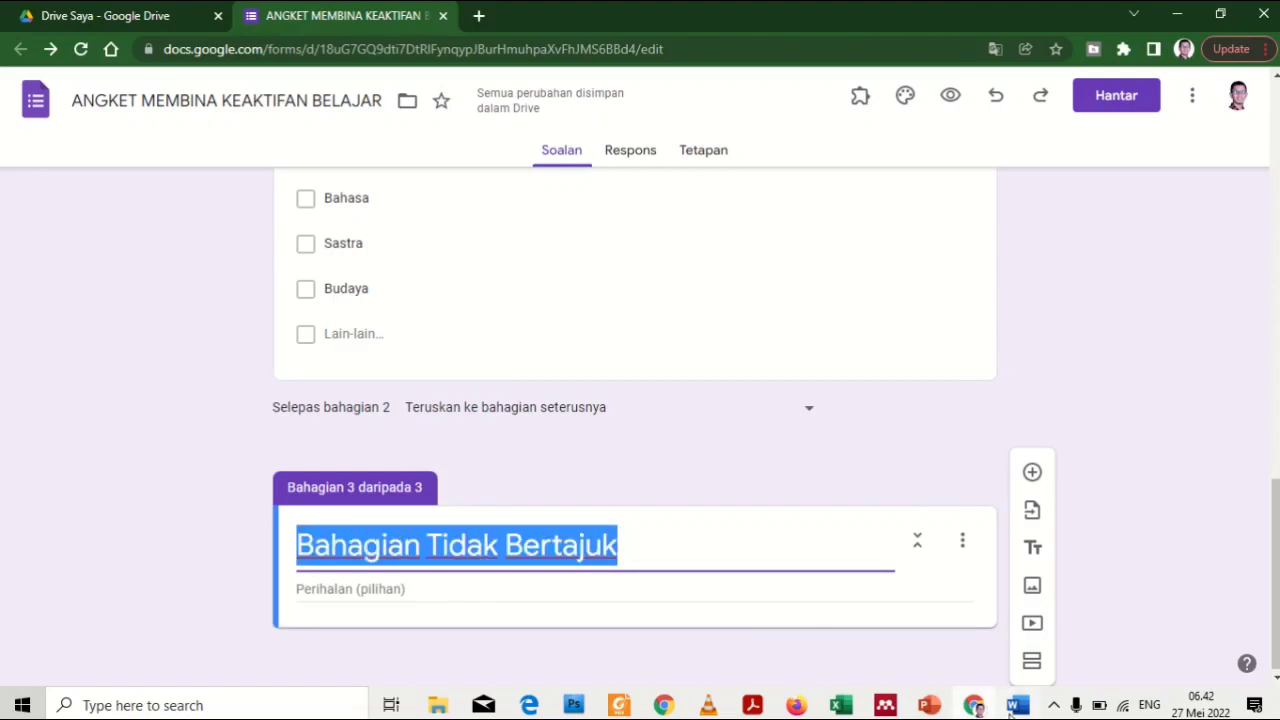
pyautogui.click(1014, 708)
pyautogui.scroll(-15, 796, 497)
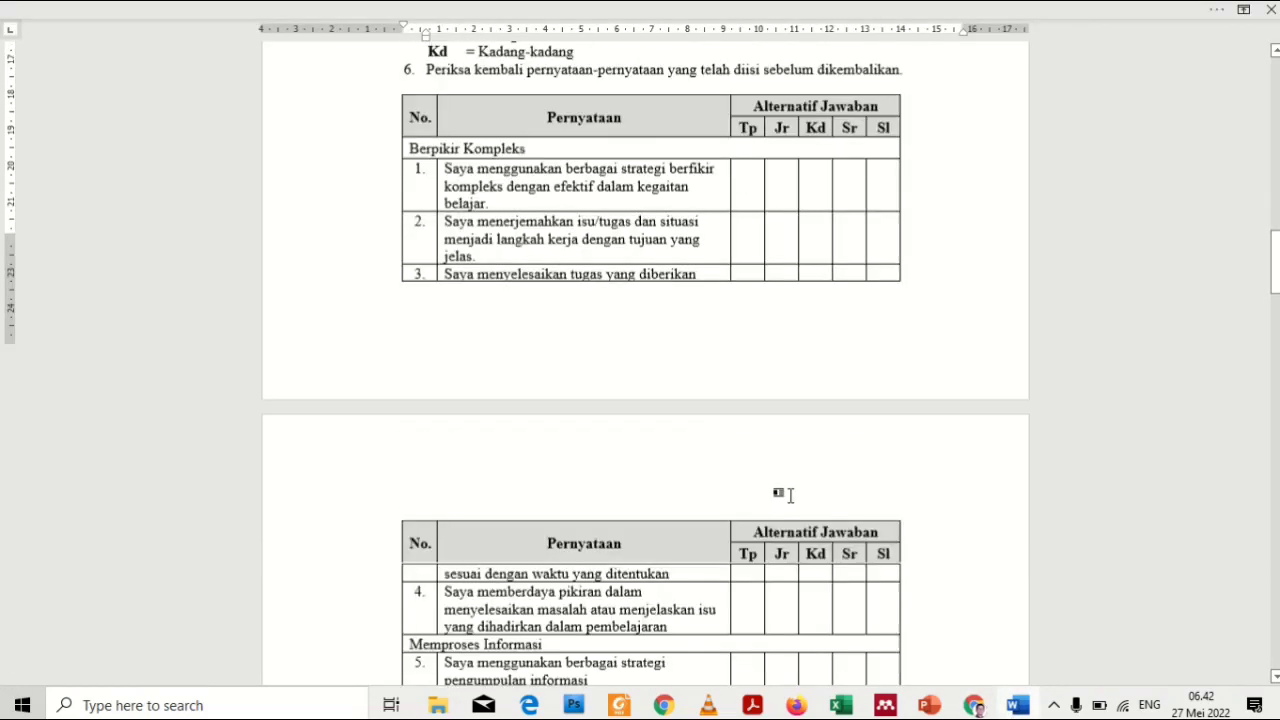
pyautogui.scroll(10, 800, 445)
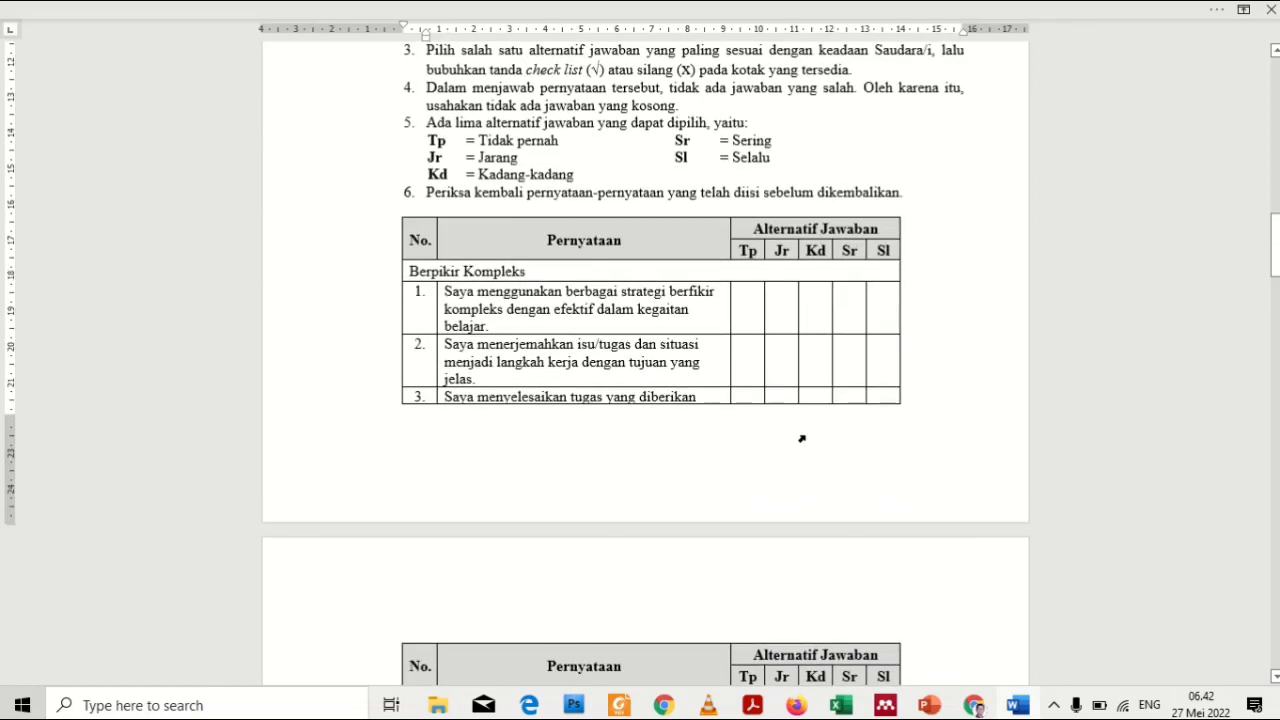
pyautogui.click(357, 274)
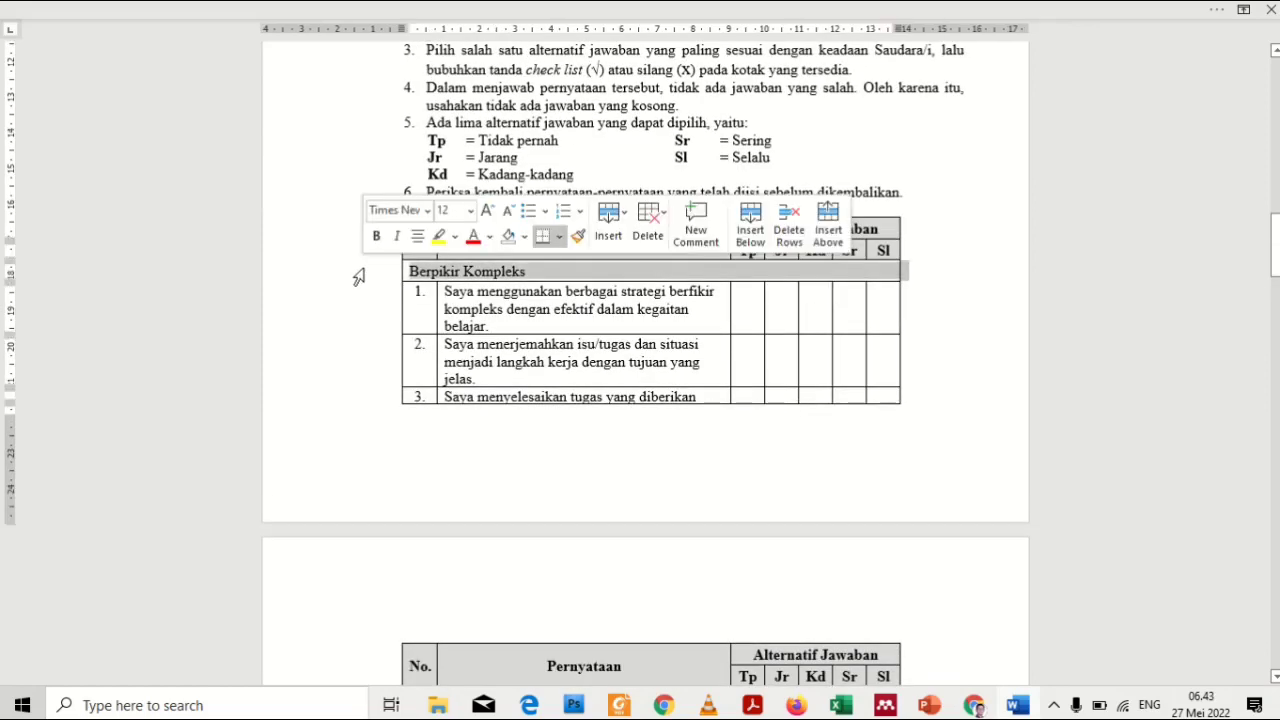
pyautogui.scroll(-2, 336, 366)
pyautogui.scroll(-2, 336, 366)
pyautogui.click(366, 556)
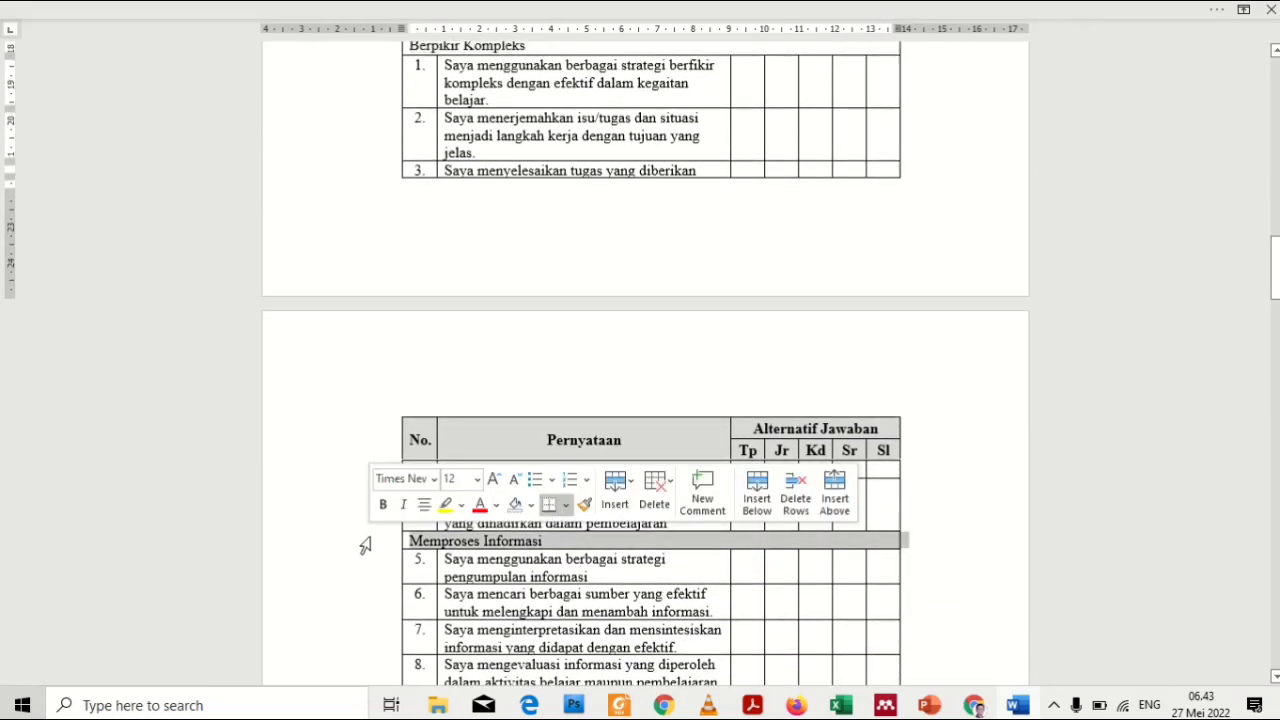
pyautogui.scroll(3, 437, 390)
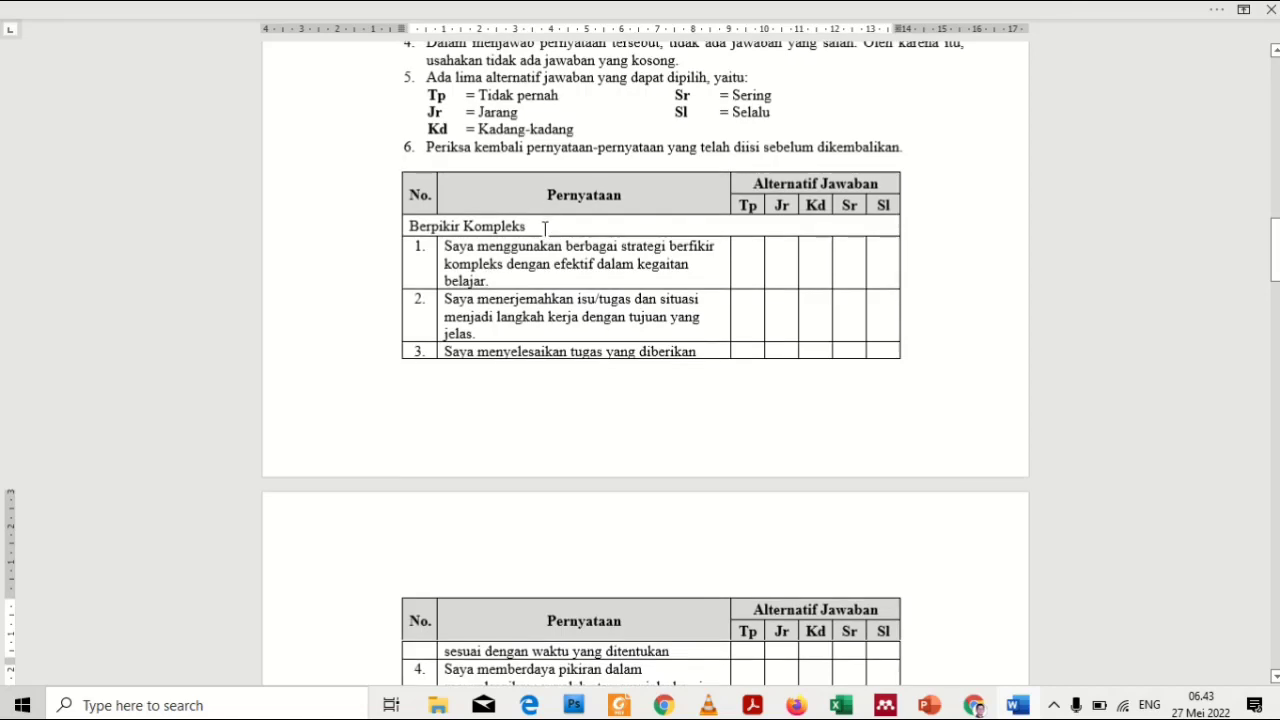
pyautogui.moveTo(545, 228); pyautogui.dragTo(413, 222)
pyautogui.hotkey('ctrl', 'c')
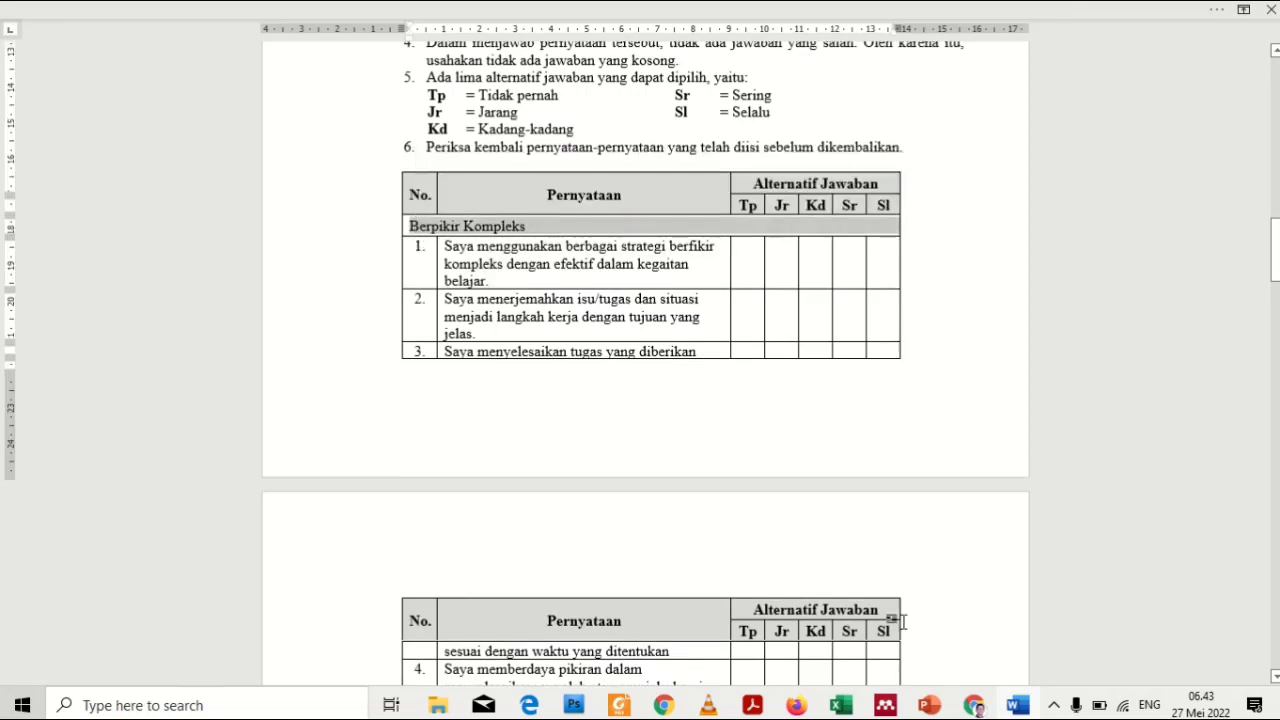
pyautogui.click(997, 692)
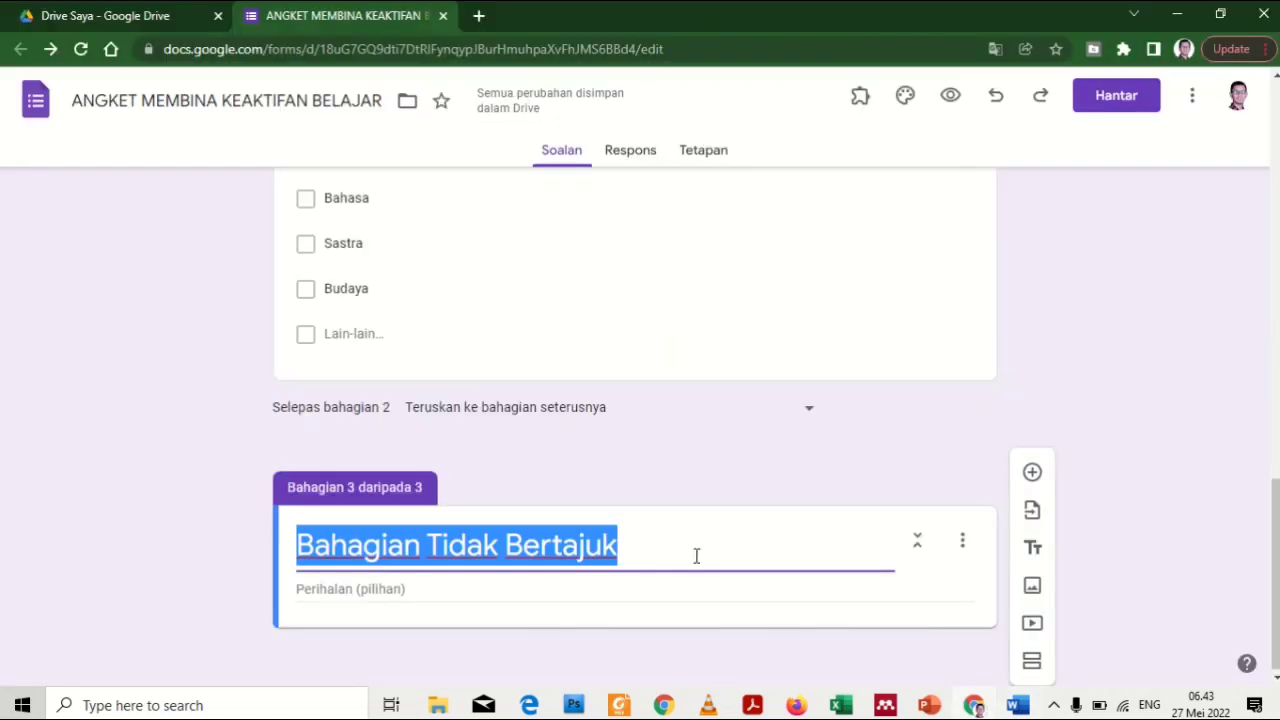
pyautogui.hotkey('ctrl', 'v')
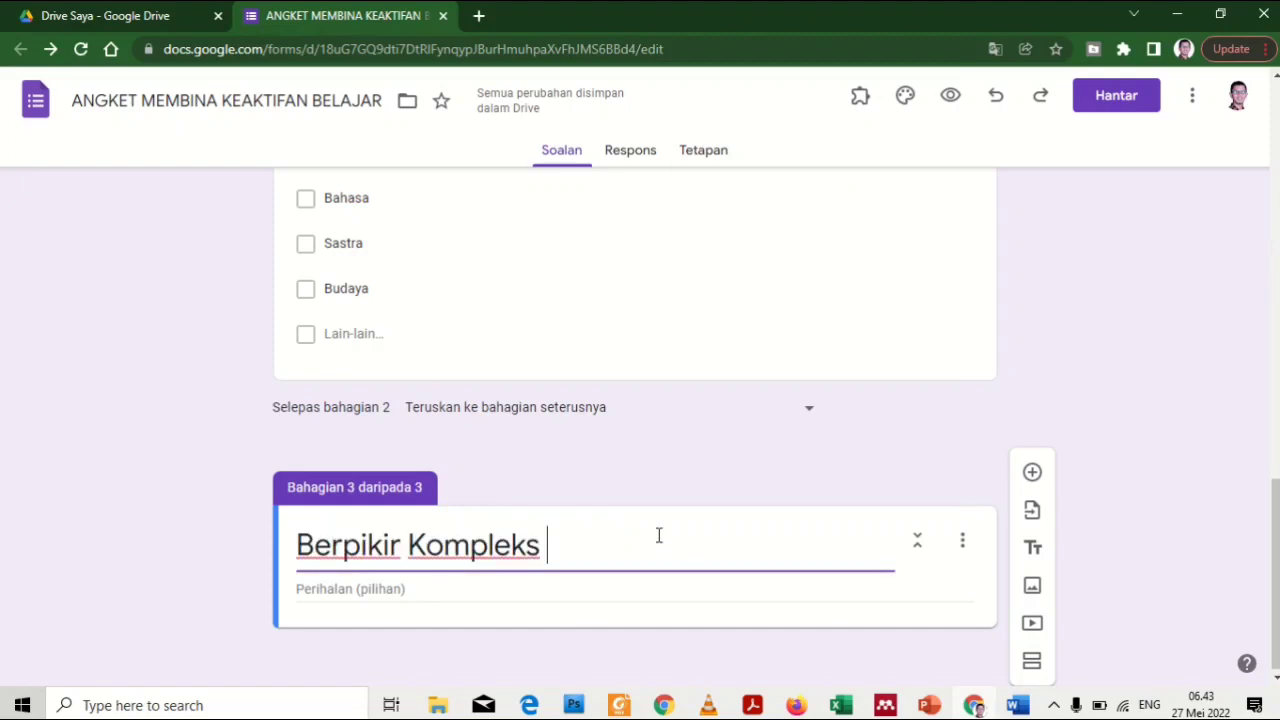
# Add a question to the "Berpikir Kompleks" section with statement 1 copied from the Word table, numbered "1." in front
pyautogui.click(1032, 473)
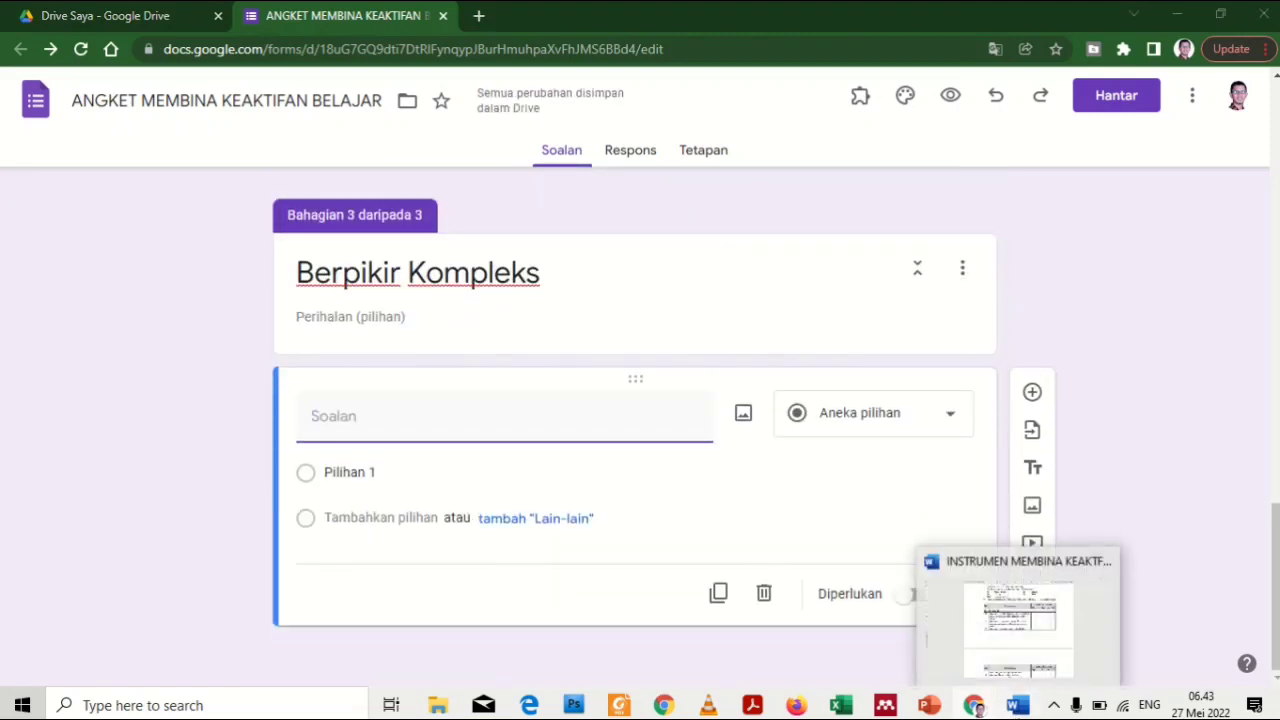
pyautogui.click(1018, 705)
pyautogui.moveTo(494, 283); pyautogui.dragTo(445, 246)
pyautogui.hotkey('ctrl', 'c')
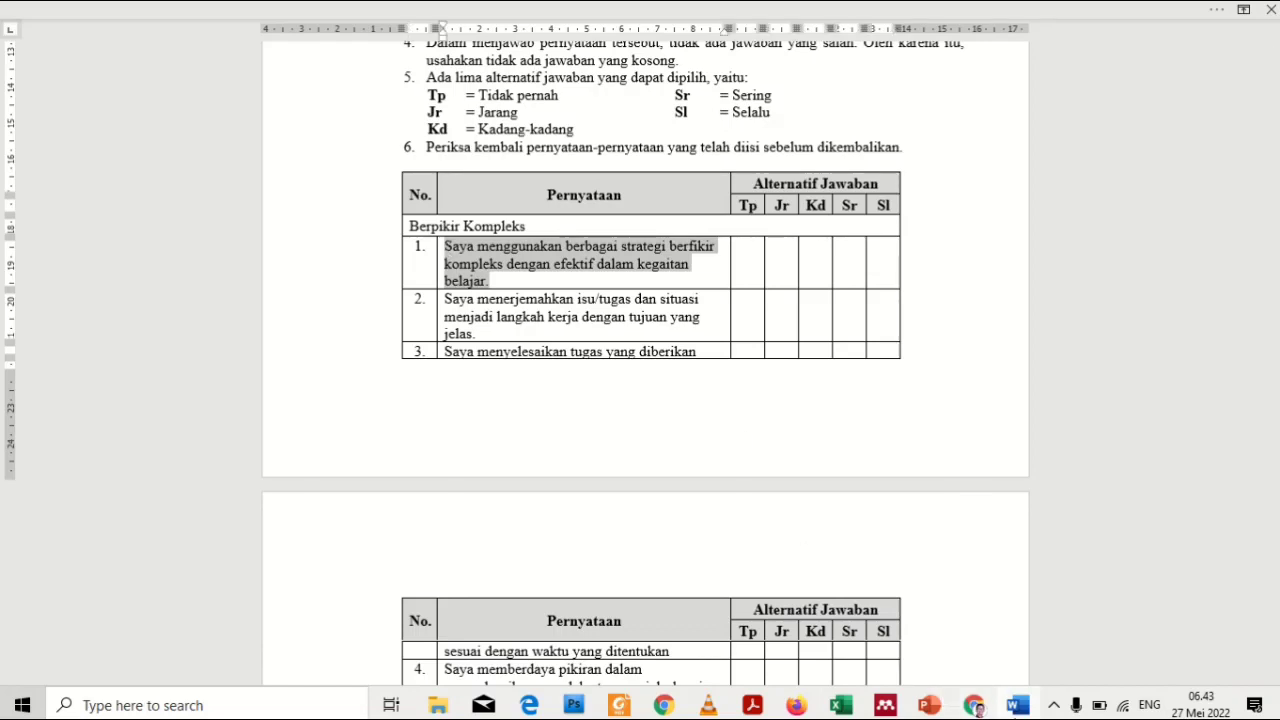
pyautogui.click(973, 705)
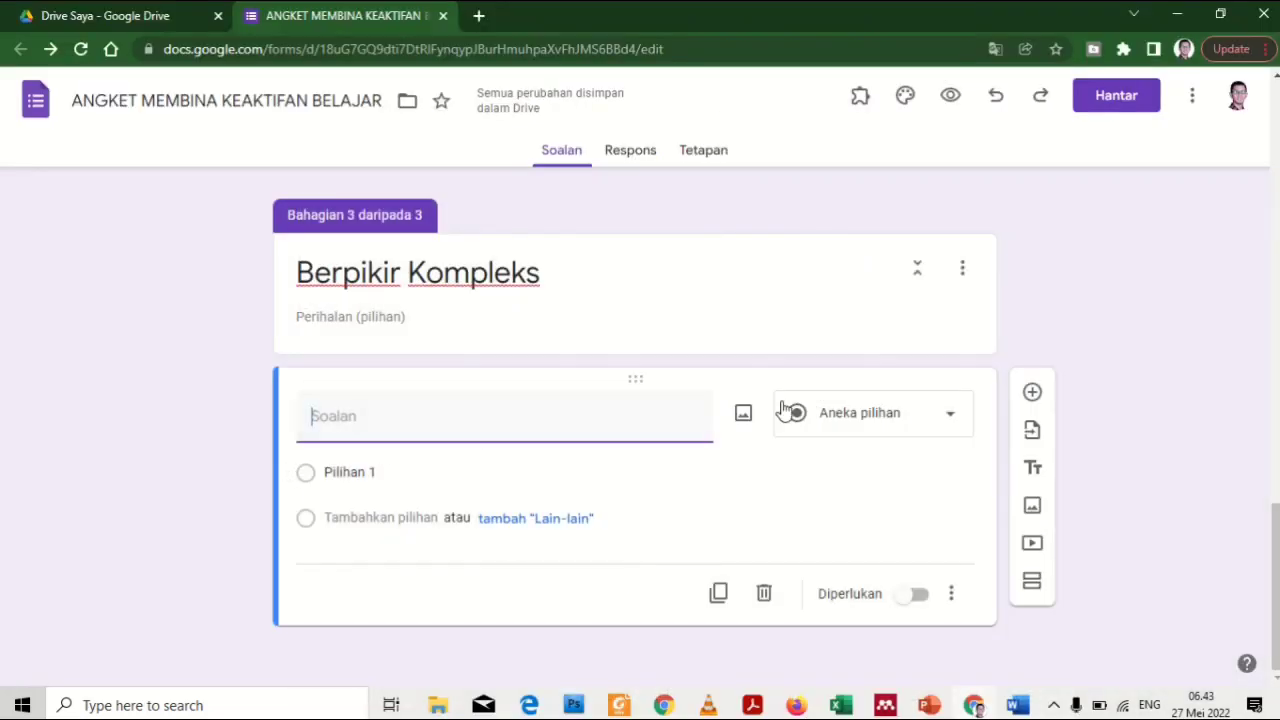
pyautogui.hotkey('ctrl', 'v')
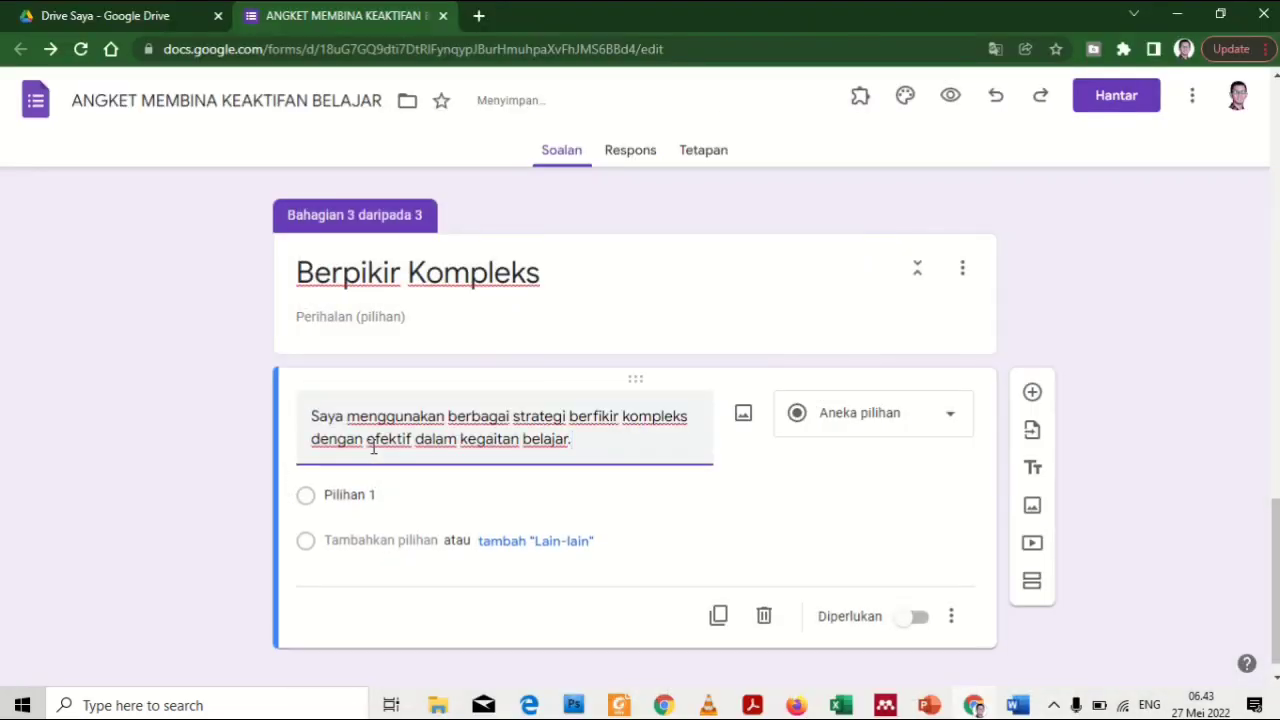
pyautogui.click(313, 416)
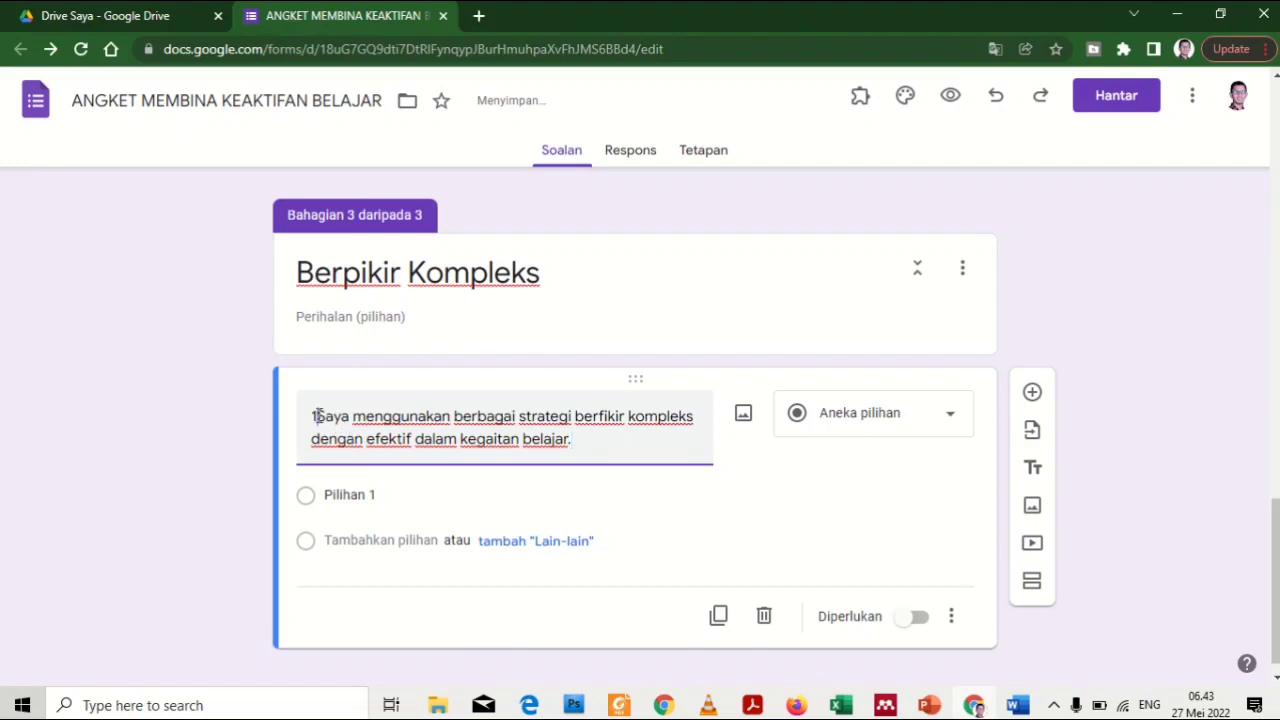
pyautogui.write('1.')
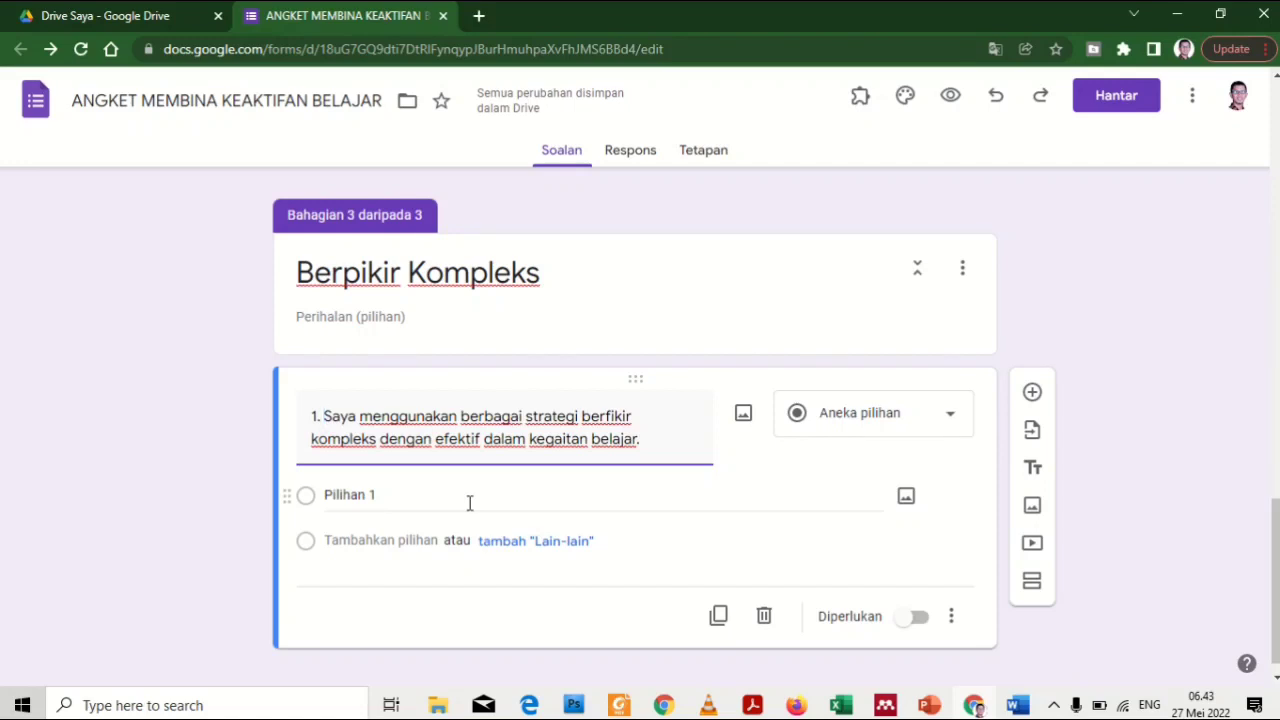
# Change the answer type of statement 1 to a linear scale ("Skala linear")
pyautogui.click(846, 411)
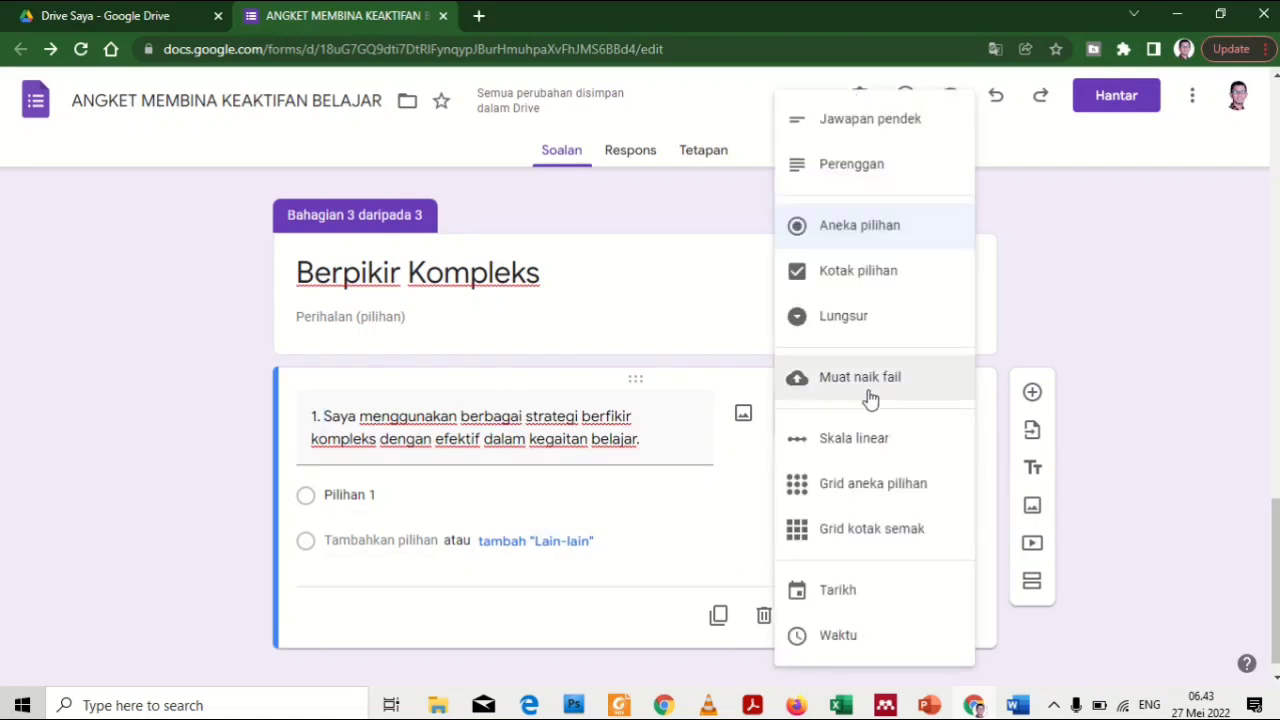
pyautogui.click(903, 450)
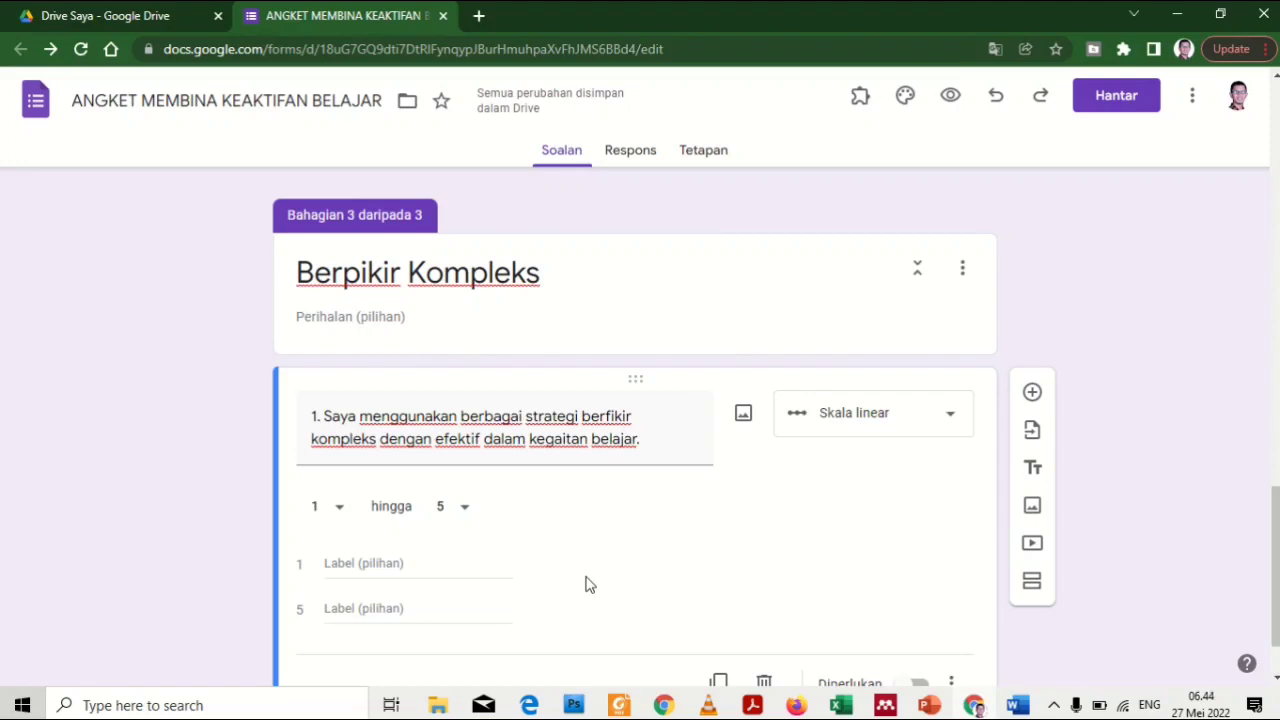
# Try 2 and 3 as the linear scale's upper limit and set it back to 5
pyautogui.click(462, 512)
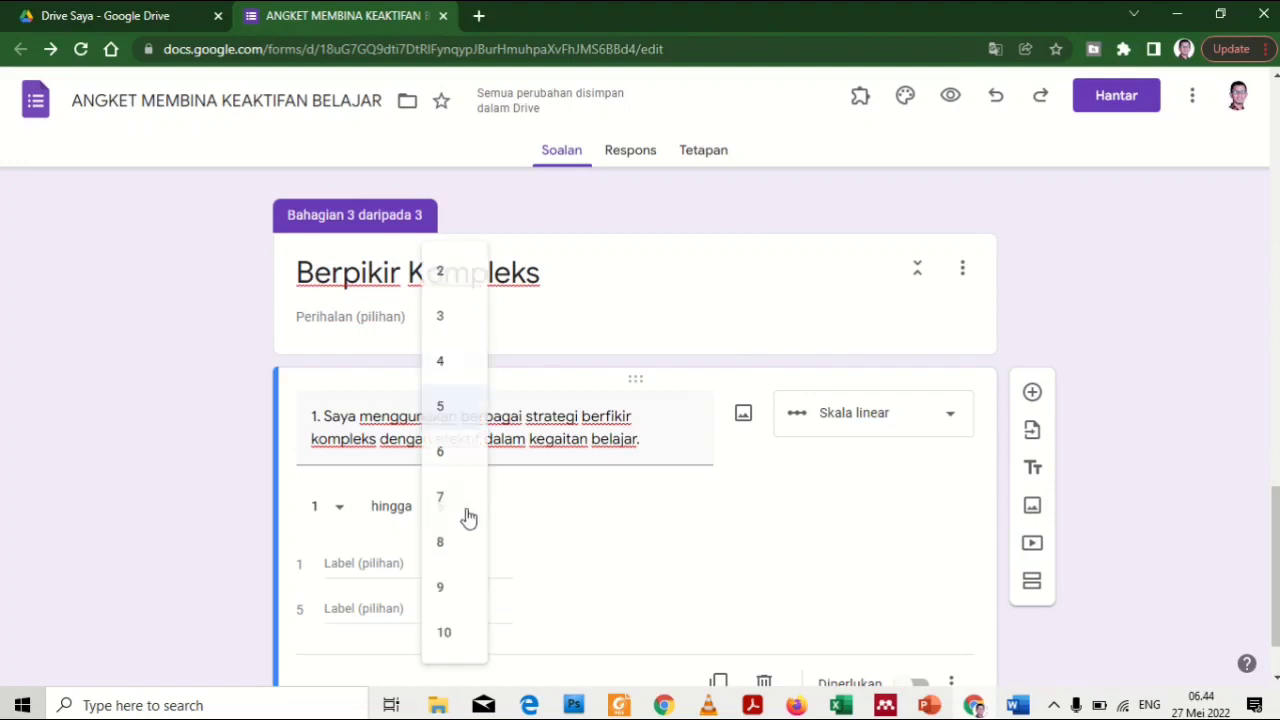
pyautogui.click(464, 286)
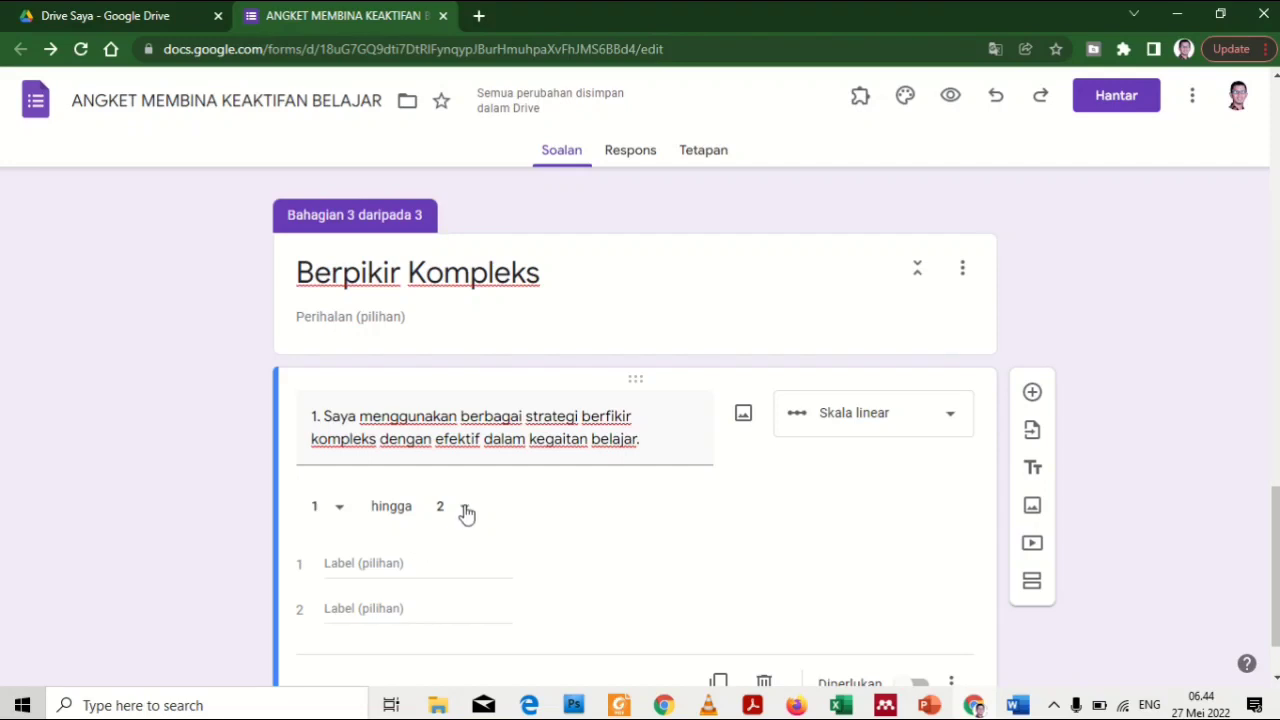
pyautogui.click(466, 513)
pyautogui.click(447, 318)
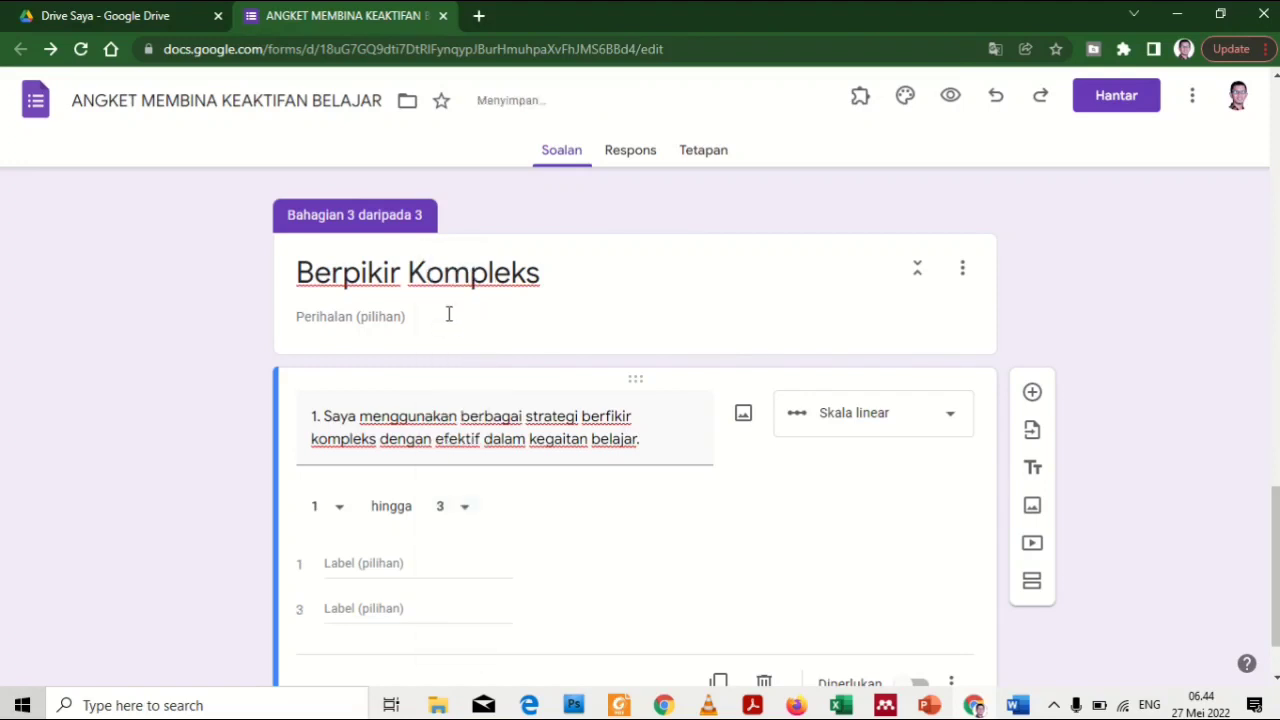
pyautogui.click(458, 512)
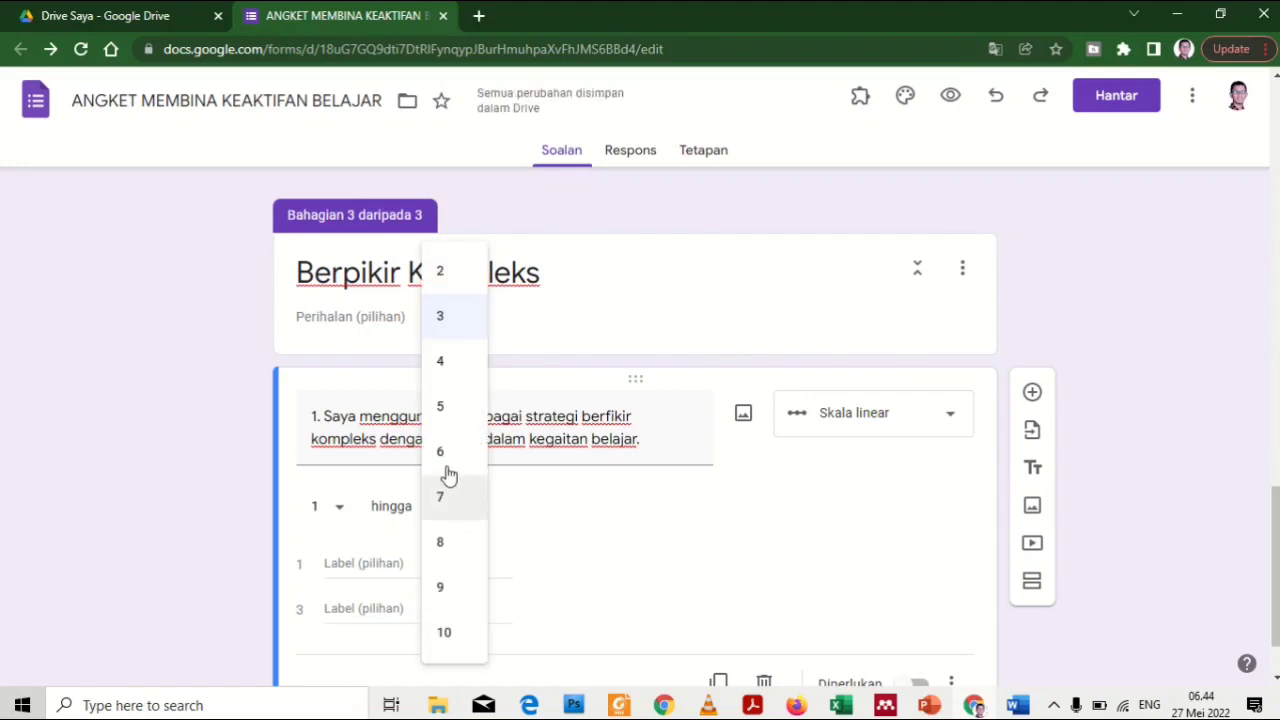
pyautogui.click(453, 412)
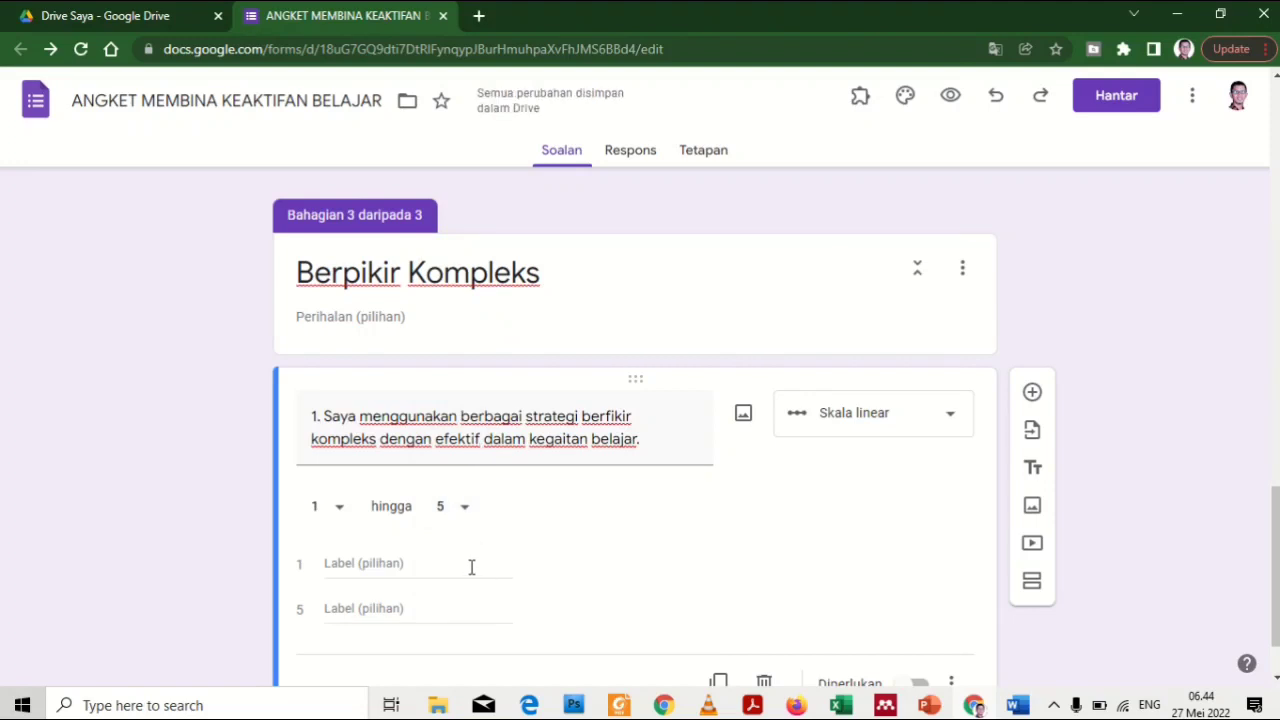
# Label scale value 1 as "Sangat Tidak Suka" and scale value 5 as "Sangat Suka"
pyautogui.click(327, 565)
pyautogui.write('Sangat Tidak Suka')
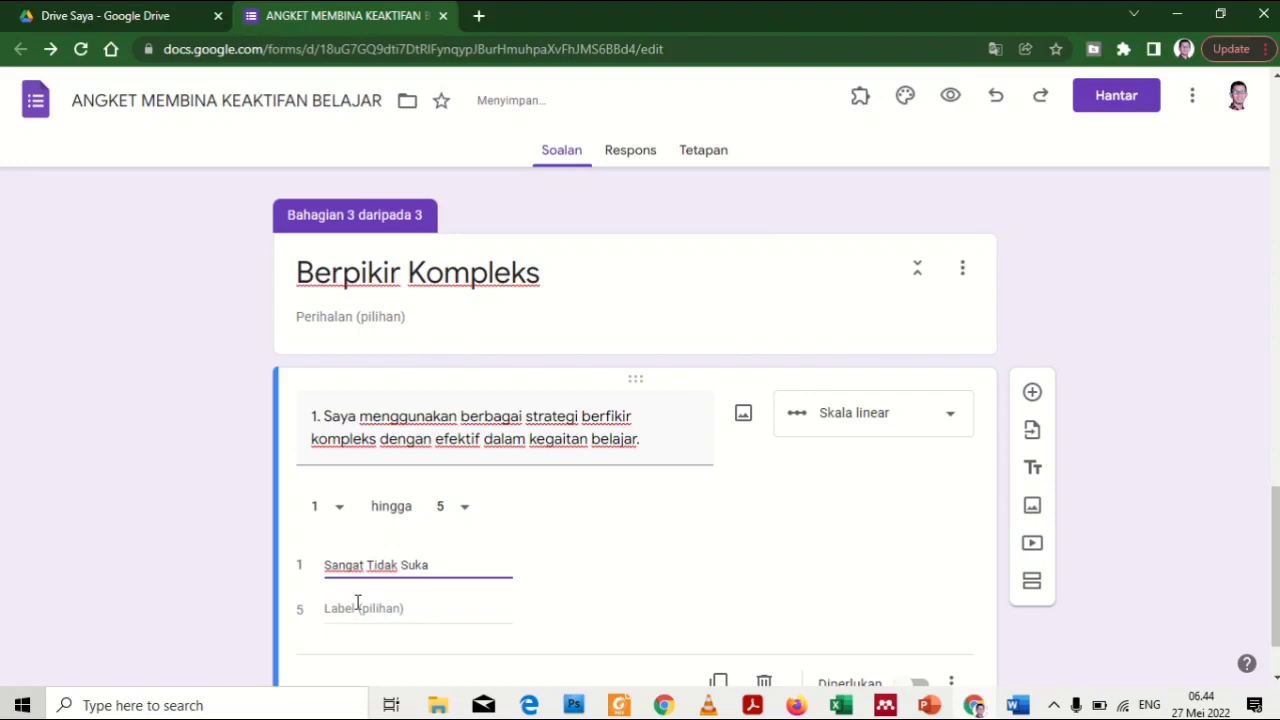
pyautogui.click(358, 606)
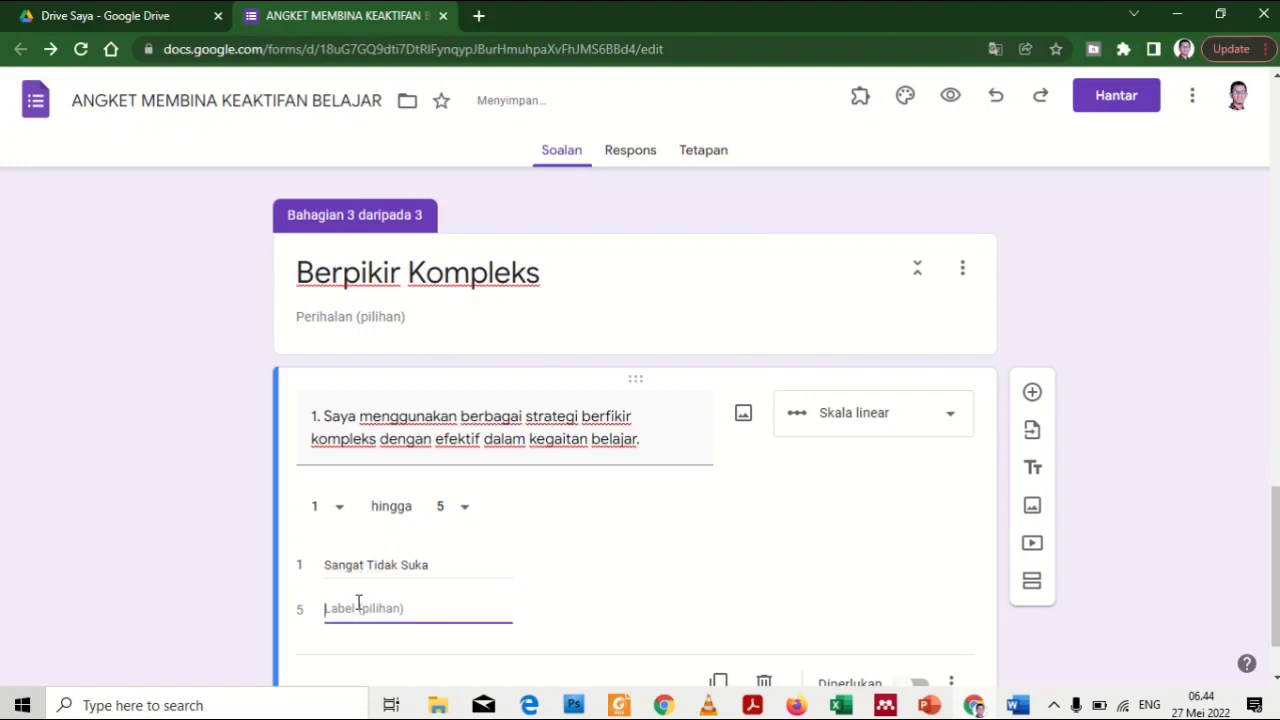
pyautogui.write('Sangat Suka')
# Make the statement 1 question required and duplicate it
pyautogui.scroll(-2, 520, 530)
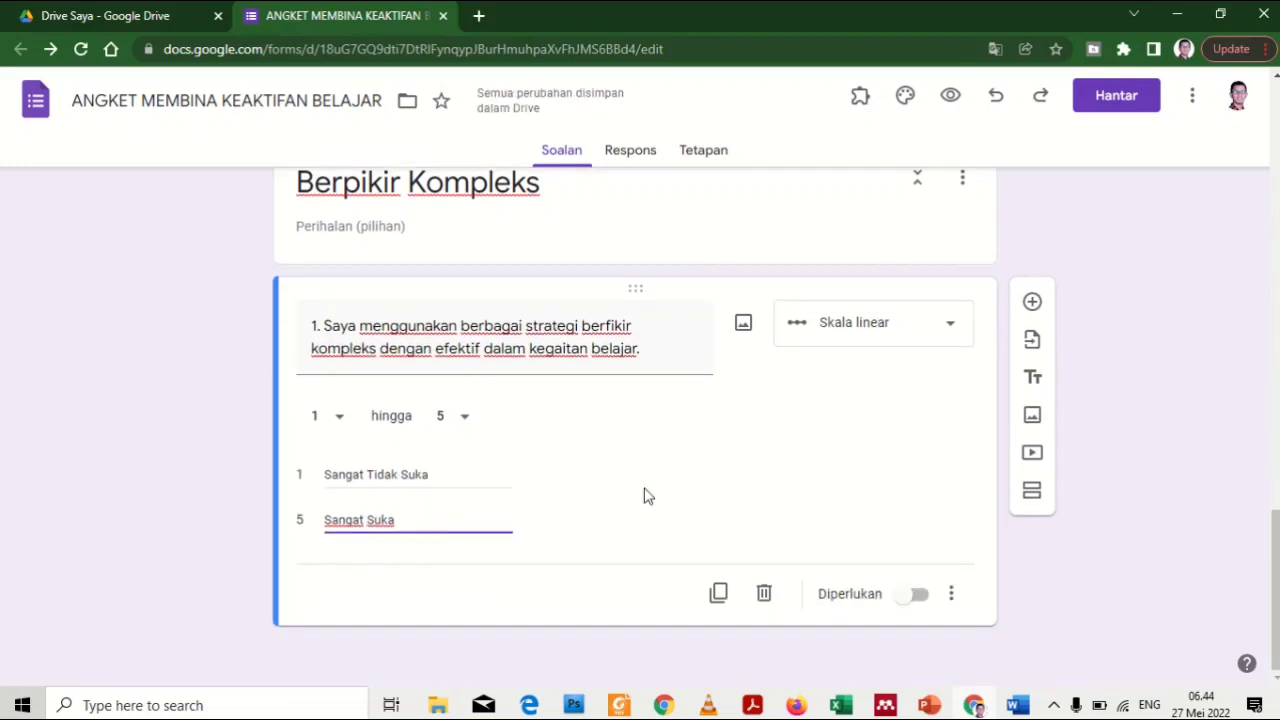
pyautogui.click(923, 598)
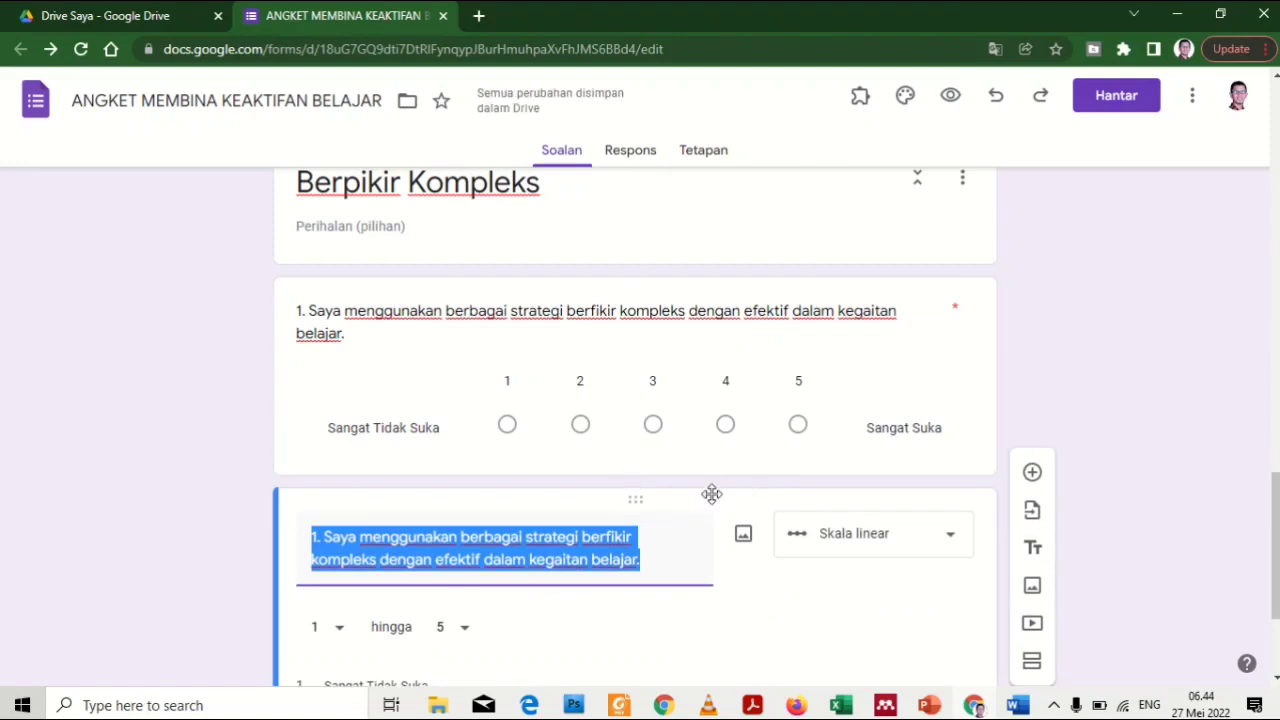
pyautogui.scroll(1, 711, 494)
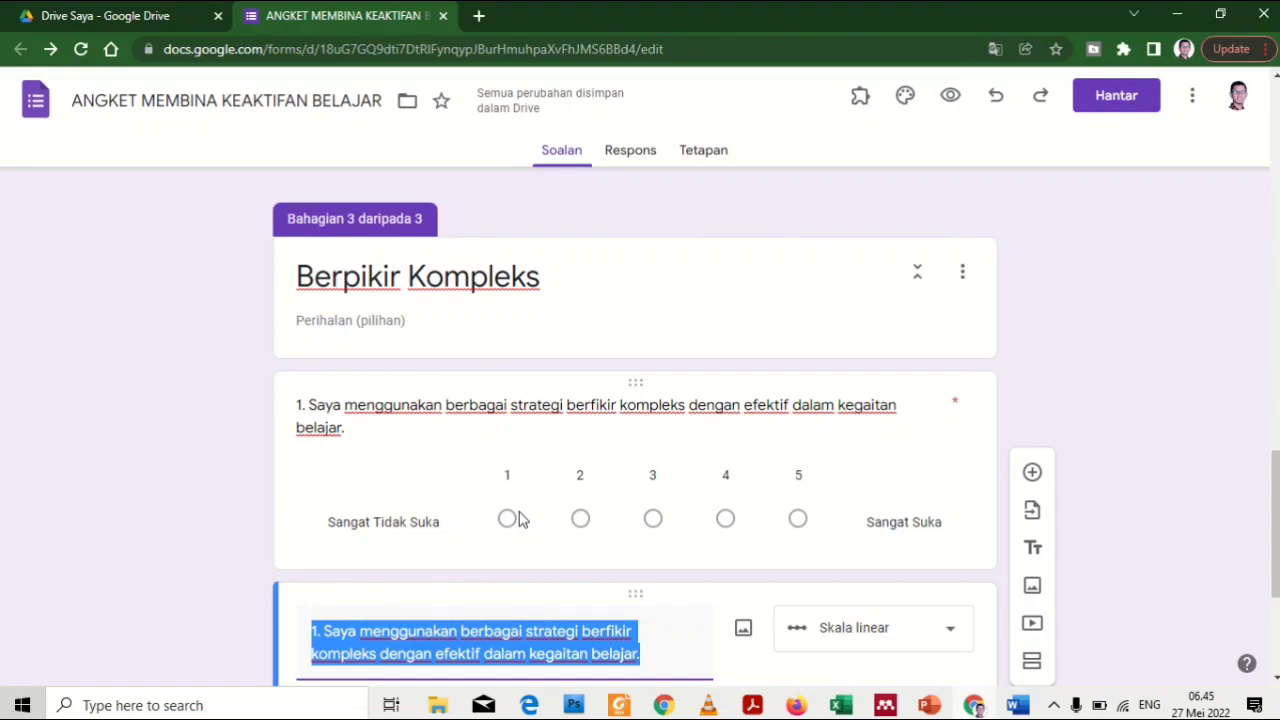
# Replace the duplicated question's text with statement 2 copied from the Word table, numbered "2." in front
pyautogui.click(1016, 706)
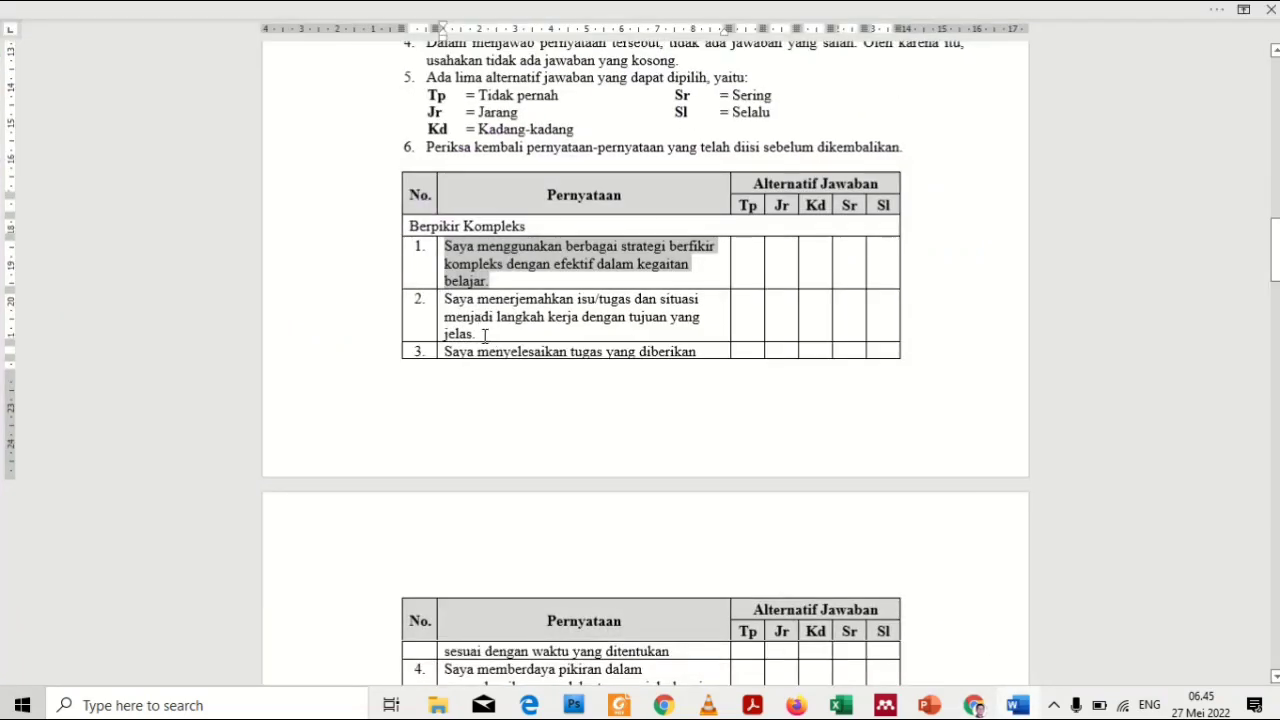
pyautogui.tripleClick(484, 335)
pyautogui.hotkey('ctrl', 'c')
pyautogui.click(1018, 706)
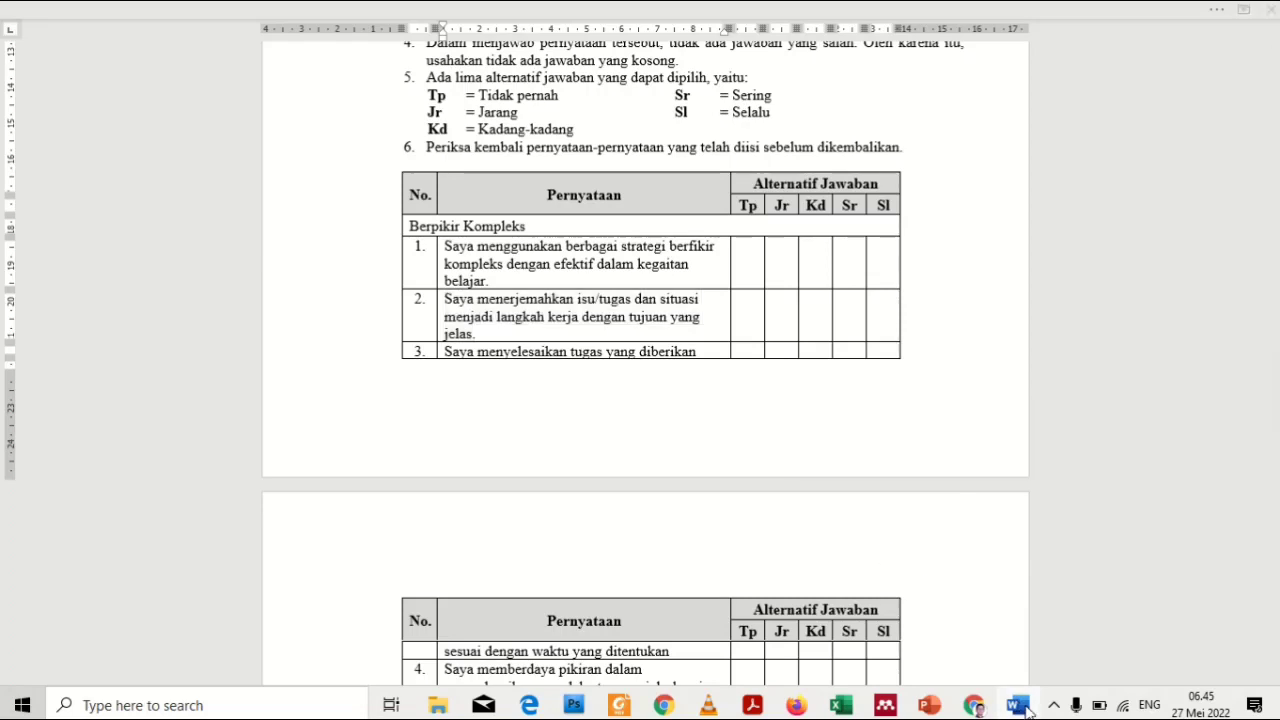
pyautogui.scroll(-1, 608, 591)
pyautogui.hotkey('ctrl', 'v')
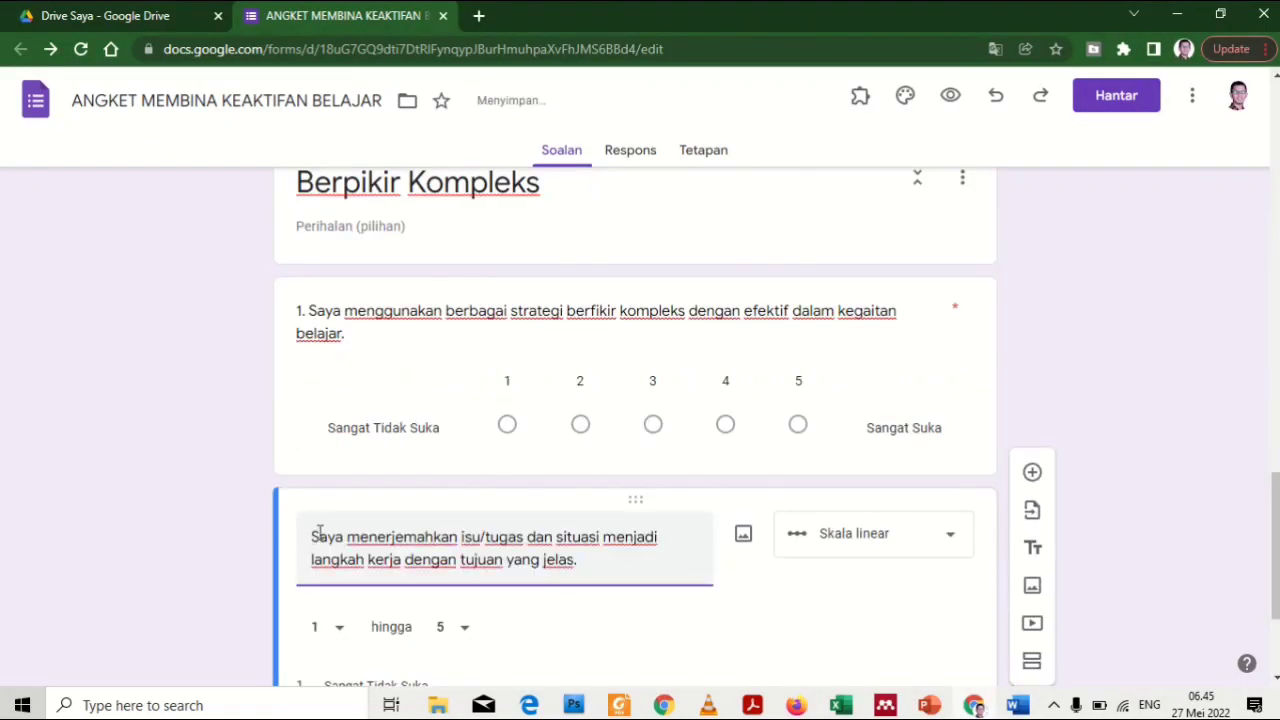
pyautogui.click(311, 537)
pyautogui.write('2')
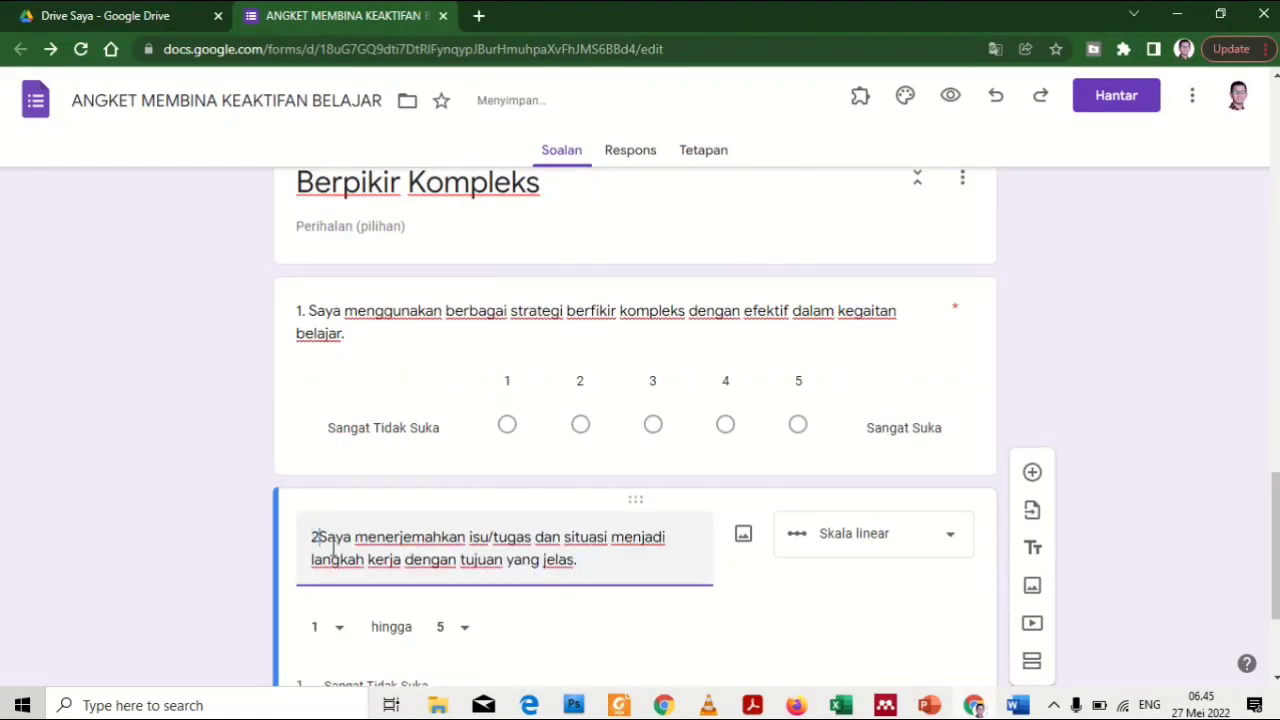
pyautogui.write('.')
pyautogui.scroll(-2, 814, 594)
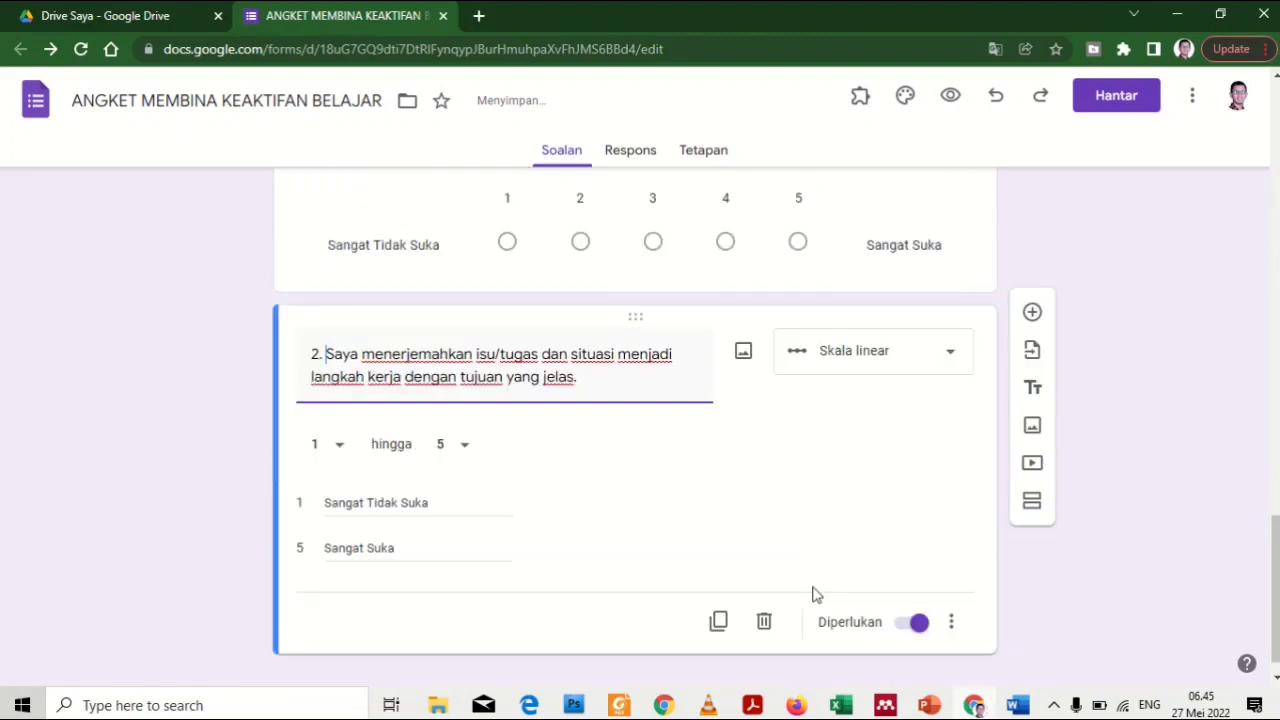
pyautogui.scroll(3, 846, 543)
pyautogui.scroll(-3, 817, 563)
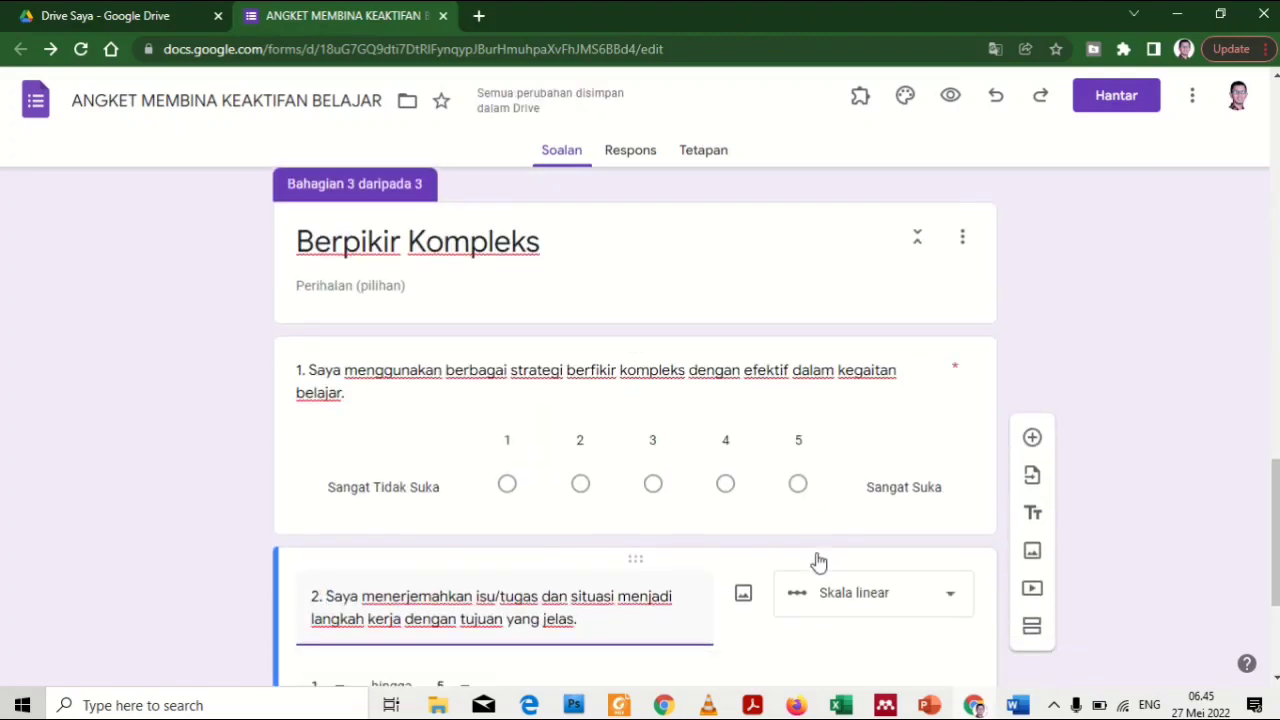
pyautogui.scroll(3, 816, 560)
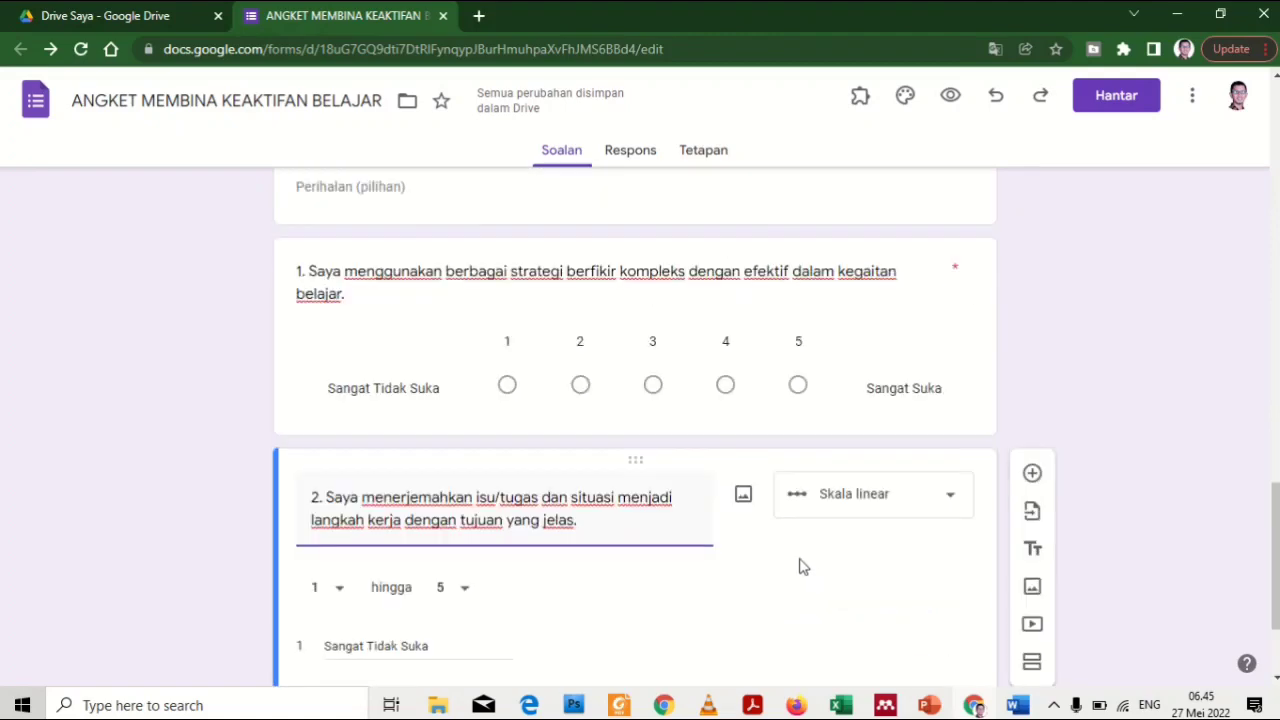
pyautogui.scroll(-2, 766, 546)
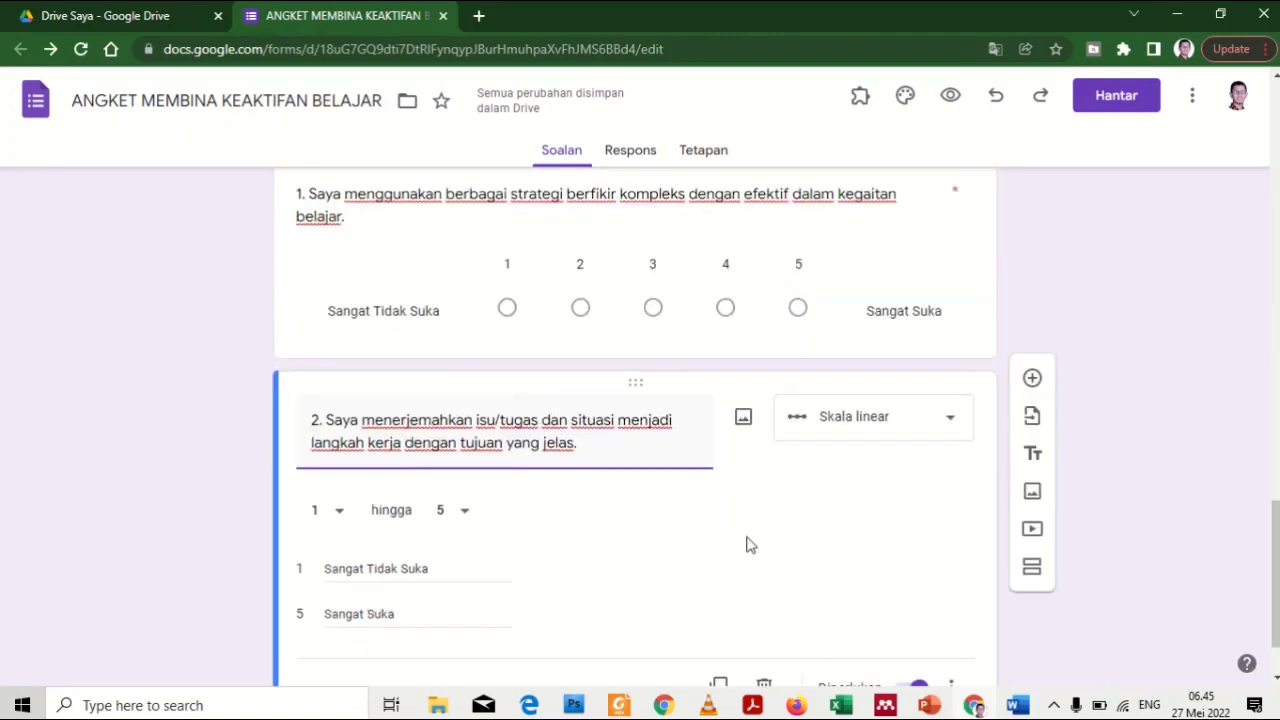
# Copy the heading "Memproses Informasi" from the statement table in the Word document and return to the form
pyautogui.click(1017, 705)
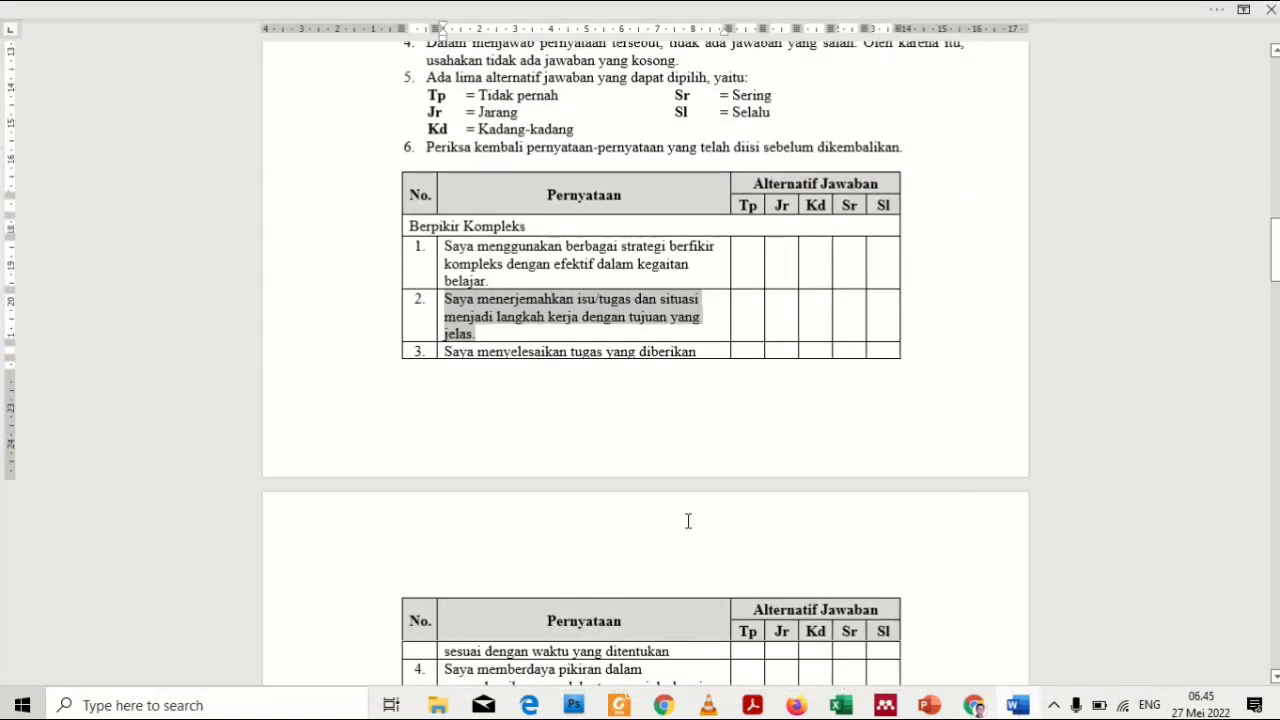
pyautogui.scroll(-6, 688, 521)
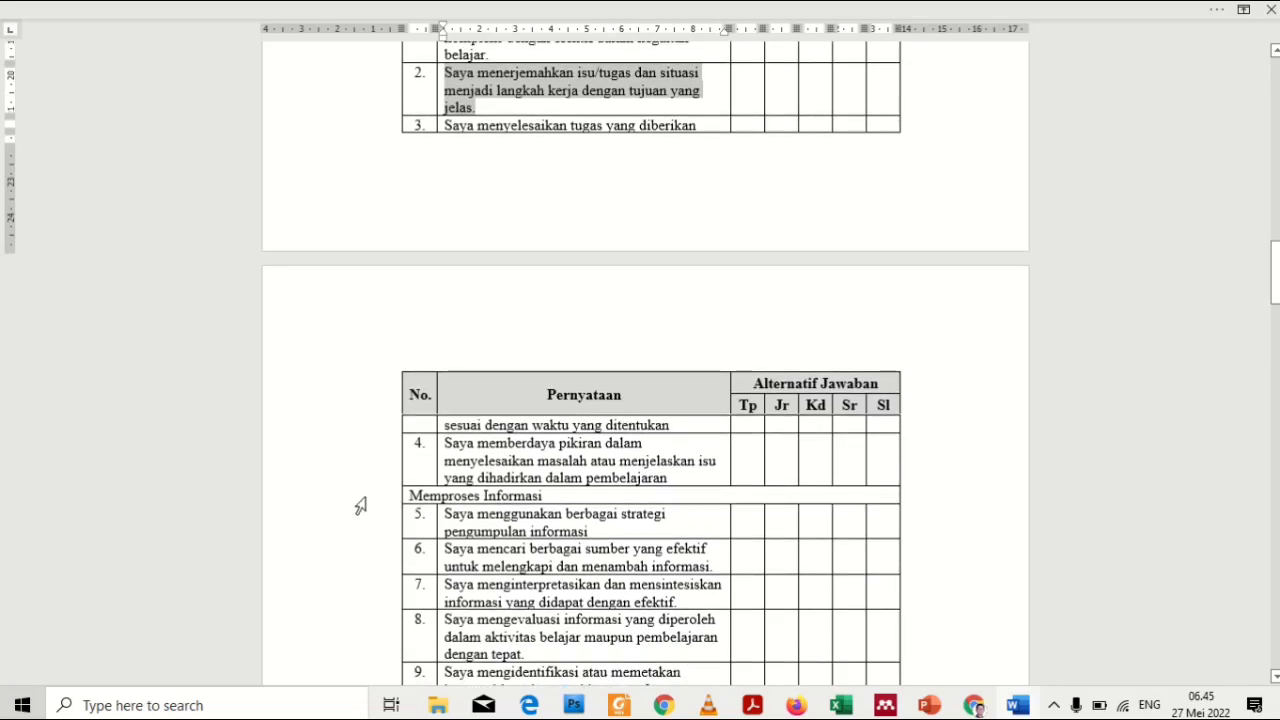
pyautogui.scroll(2, 480, 277)
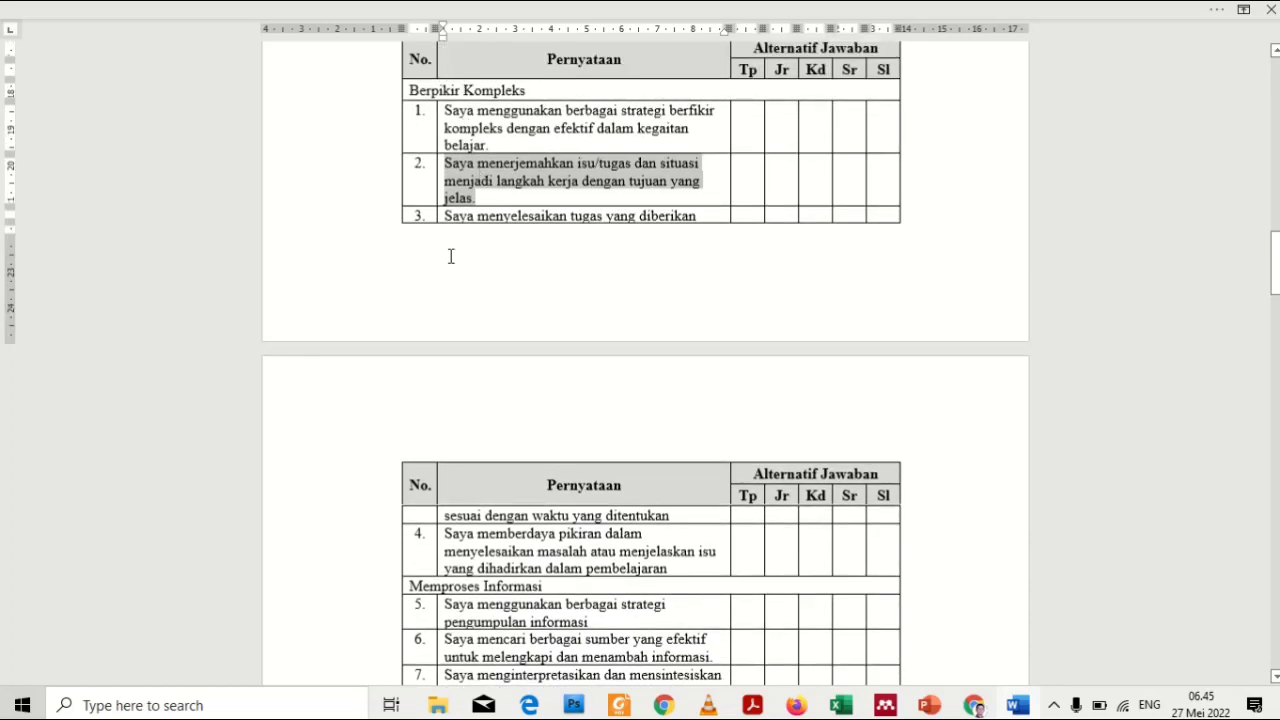
pyautogui.scroll(-1, 474, 464)
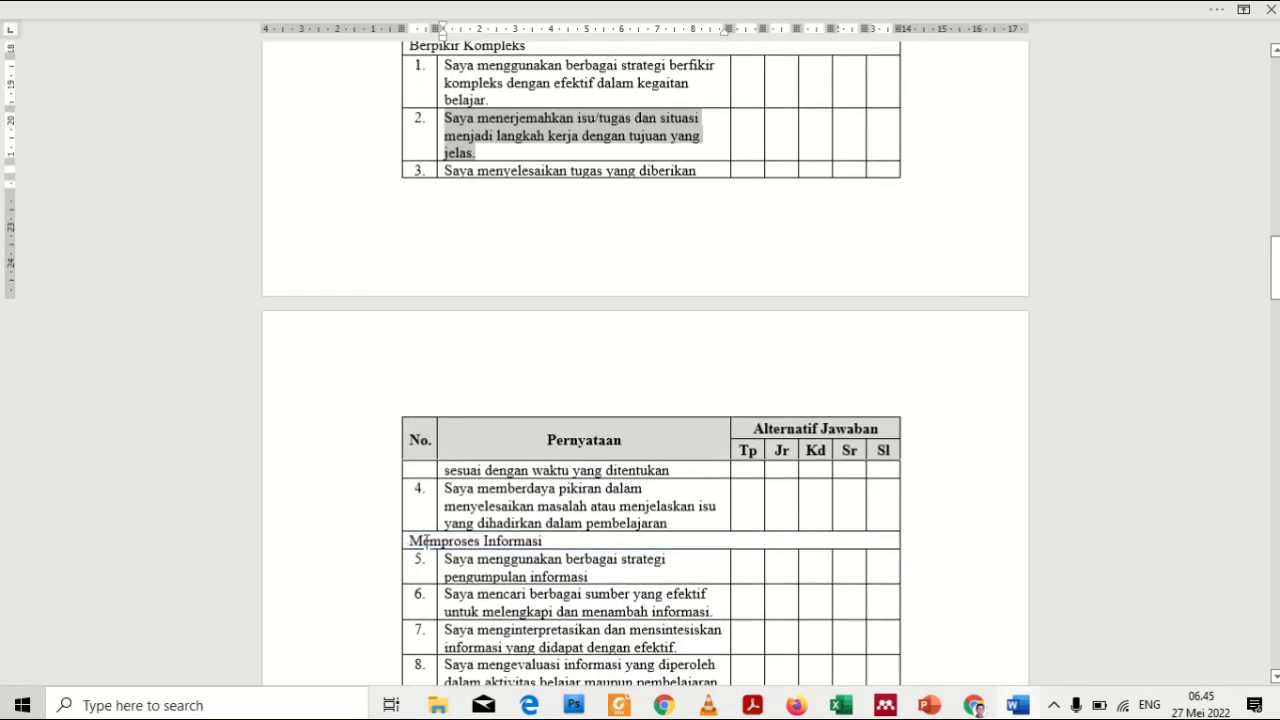
pyautogui.moveTo(426, 541); pyautogui.dragTo(546, 537)
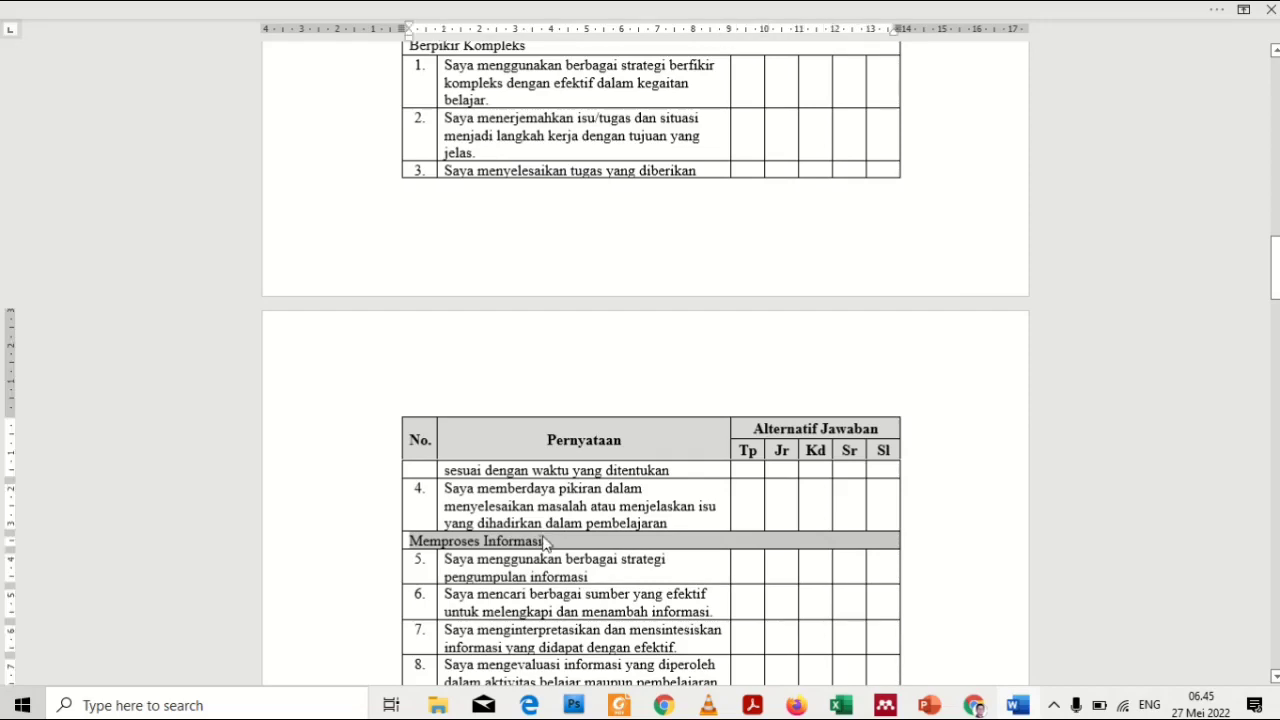
pyautogui.click(1018, 708)
# Add a new section after statement 2 and title it "Memproses Informasi"
pyautogui.scroll(2, 885, 570)
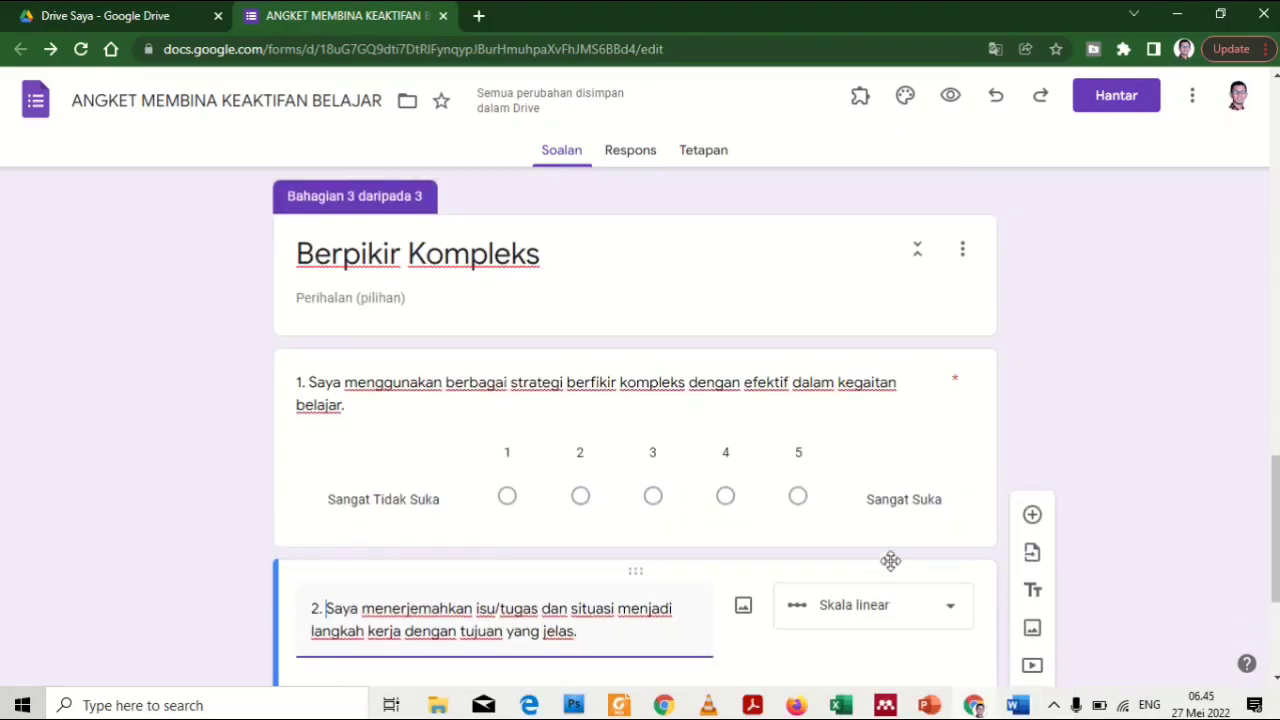
pyautogui.scroll(-2, 905, 553)
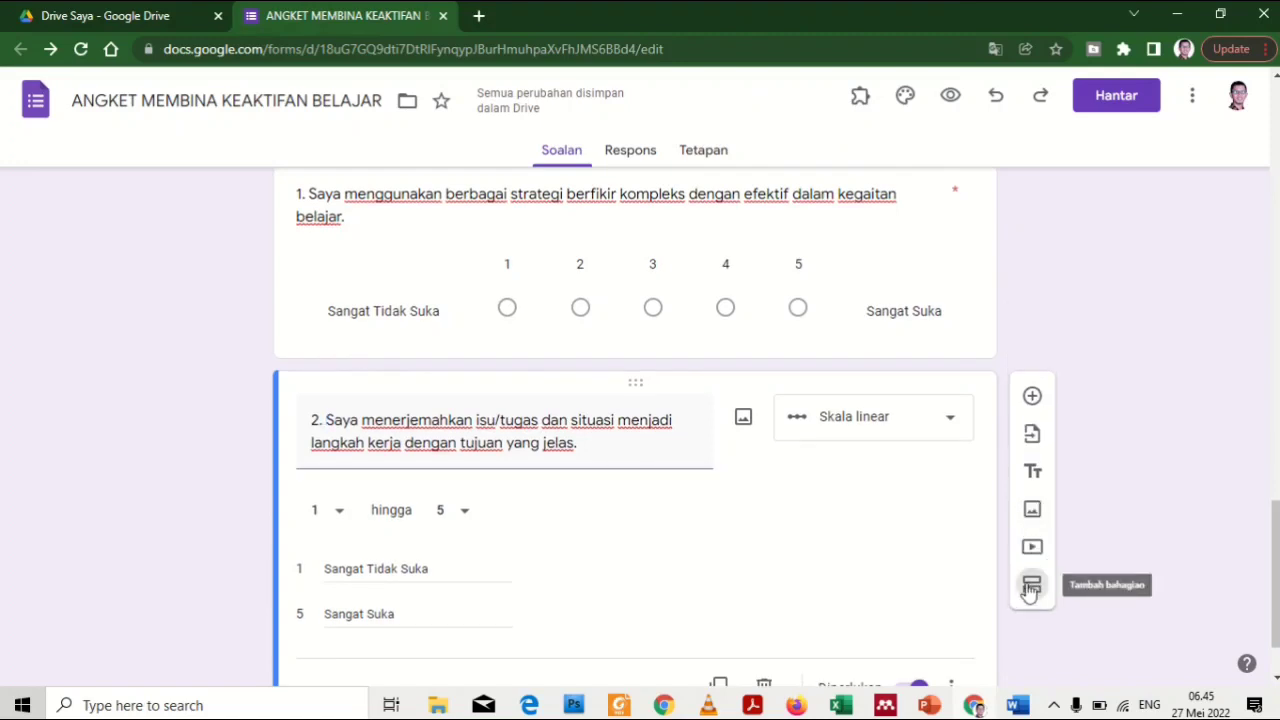
pyautogui.click(1031, 588)
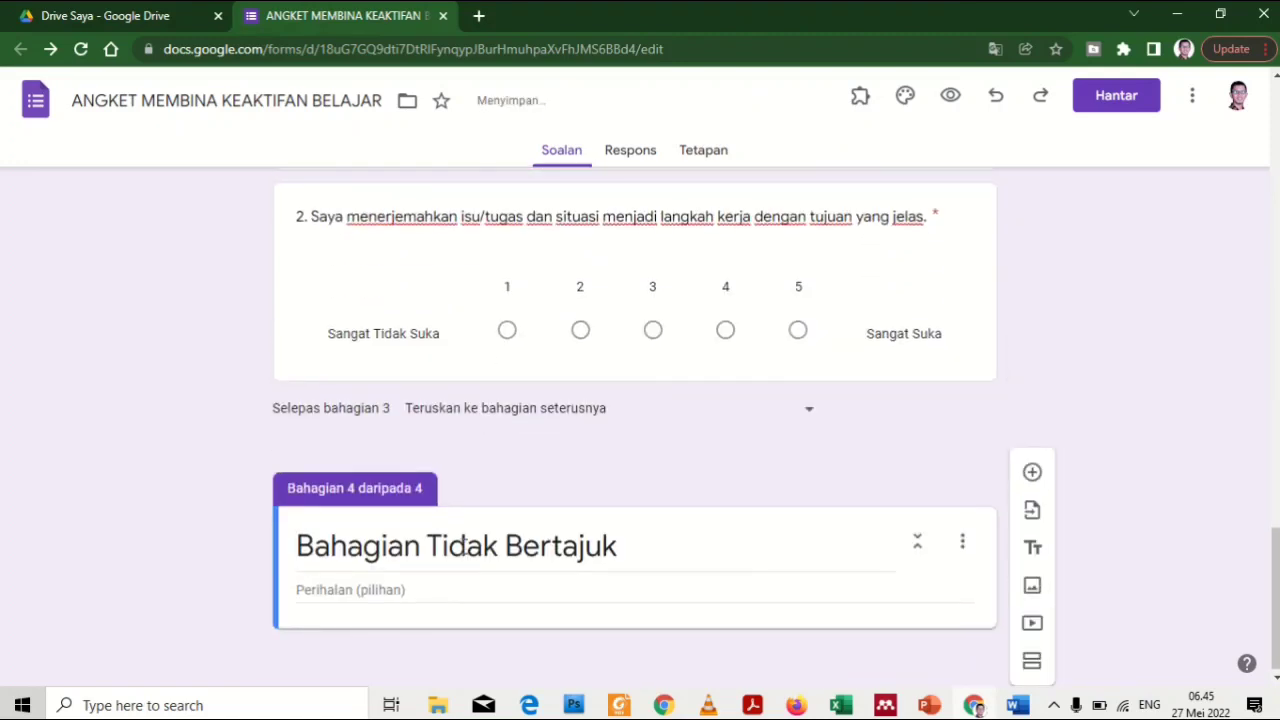
pyautogui.click(467, 545)
pyautogui.hotkey('ctrl', 'a')
pyautogui.write('Memproses Informasi')
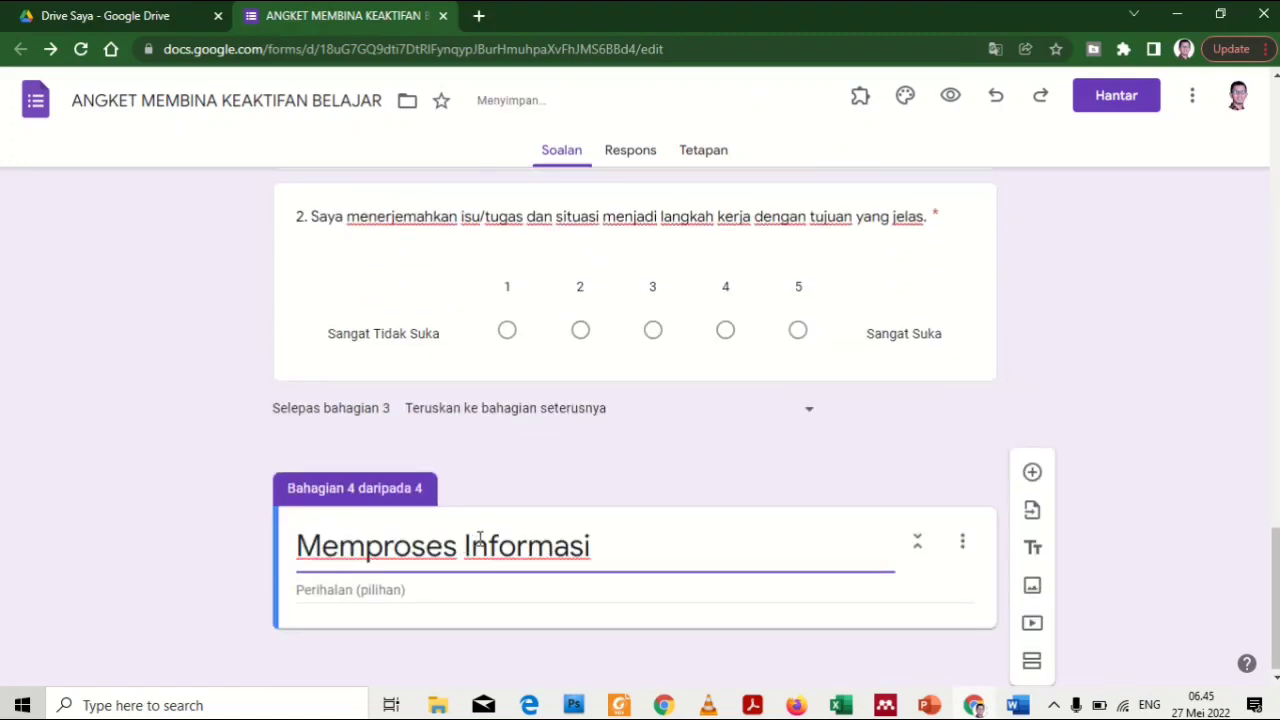
# Add a question to the "Memproses Informasi" section and copy statement 5 from the table in the Word document
pyautogui.click(1032, 474)
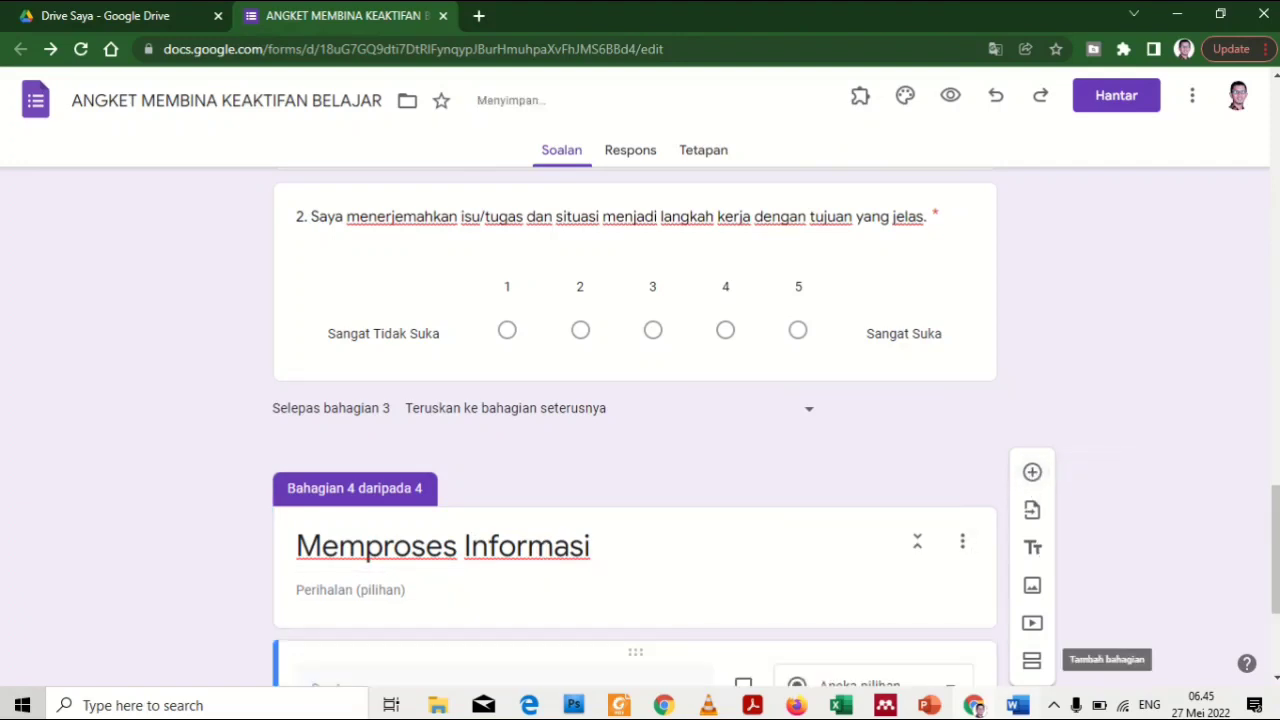
pyautogui.click(1018, 705)
pyautogui.scroll(-2, 606, 496)
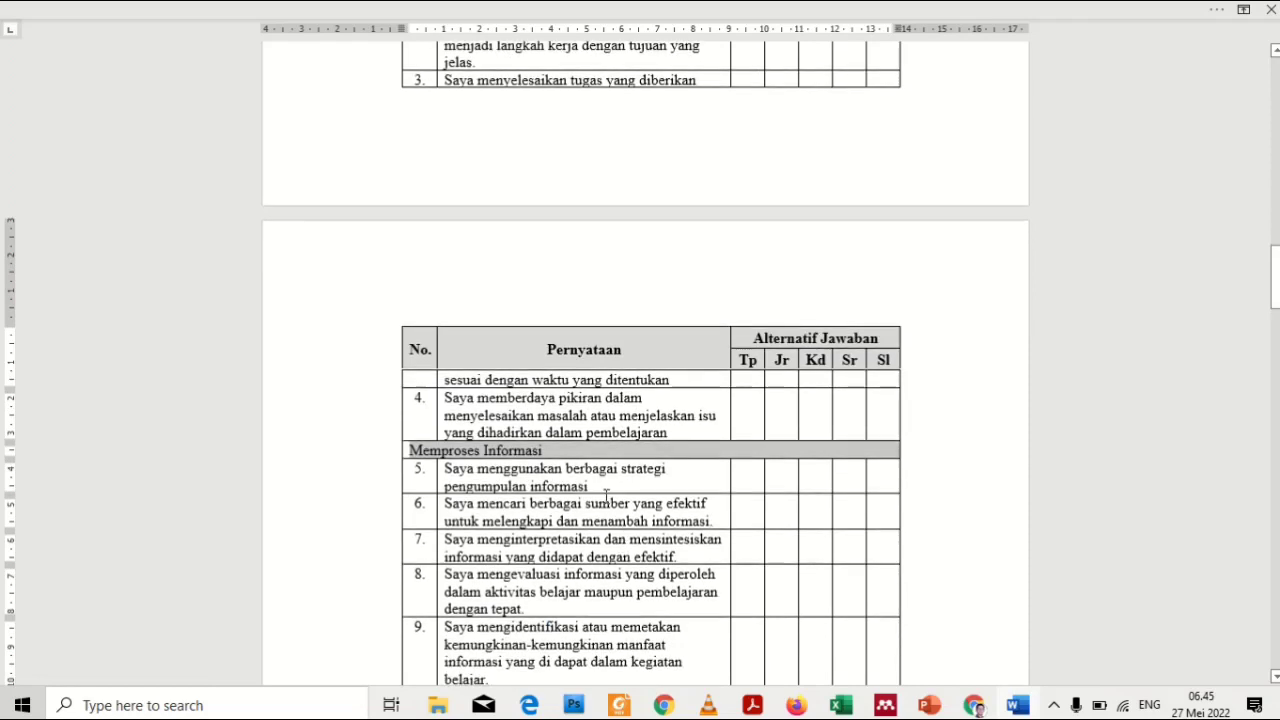
pyautogui.moveTo(600, 482); pyautogui.dragTo(460, 476)
pyautogui.hotkey('ctrl', 'c')
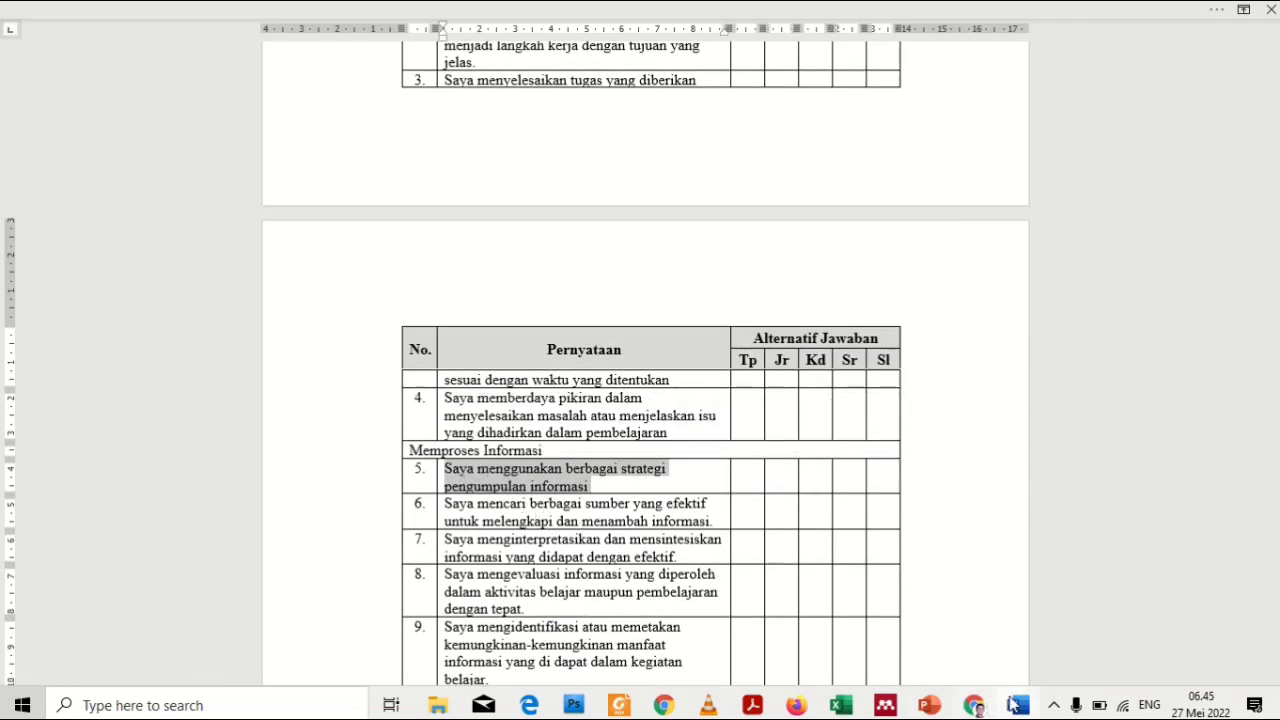
# Return to the form and paste the copied statement 5 as the new question's text
pyautogui.click(1017, 704)
pyautogui.scroll(-2, 486, 585)
pyautogui.click(403, 516)
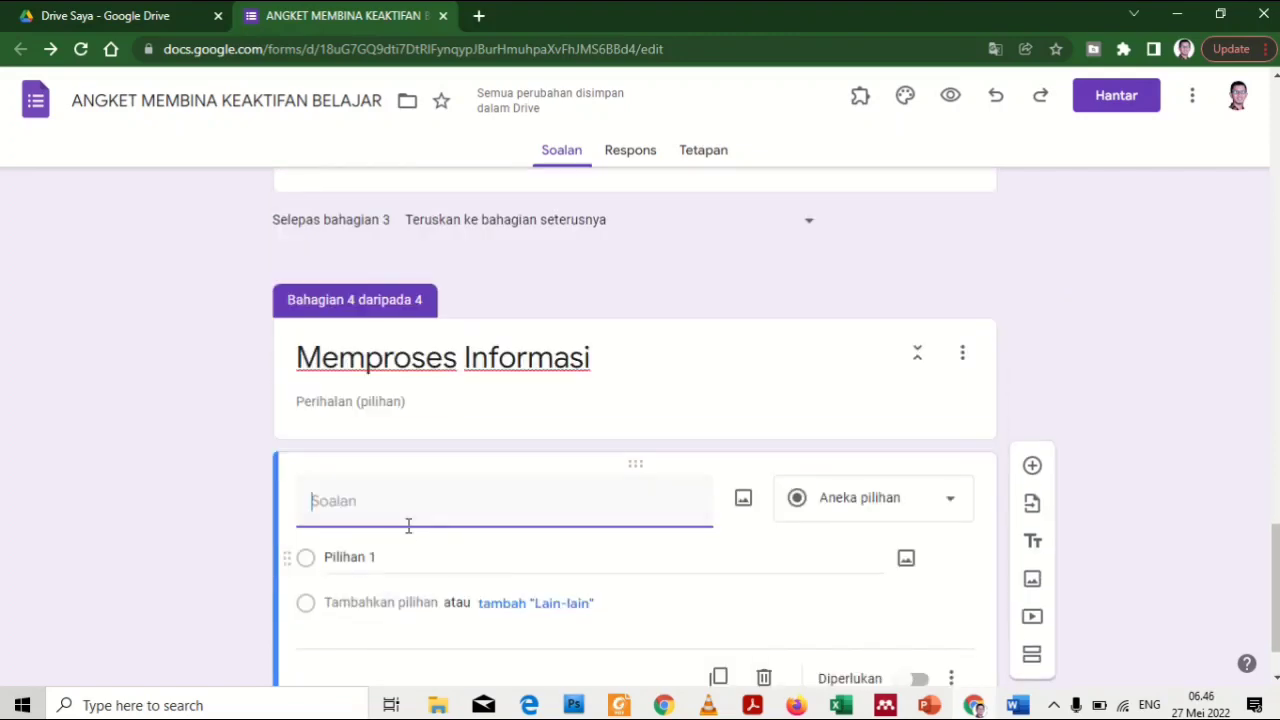
pyautogui.hotkey('ctrl', 'v')
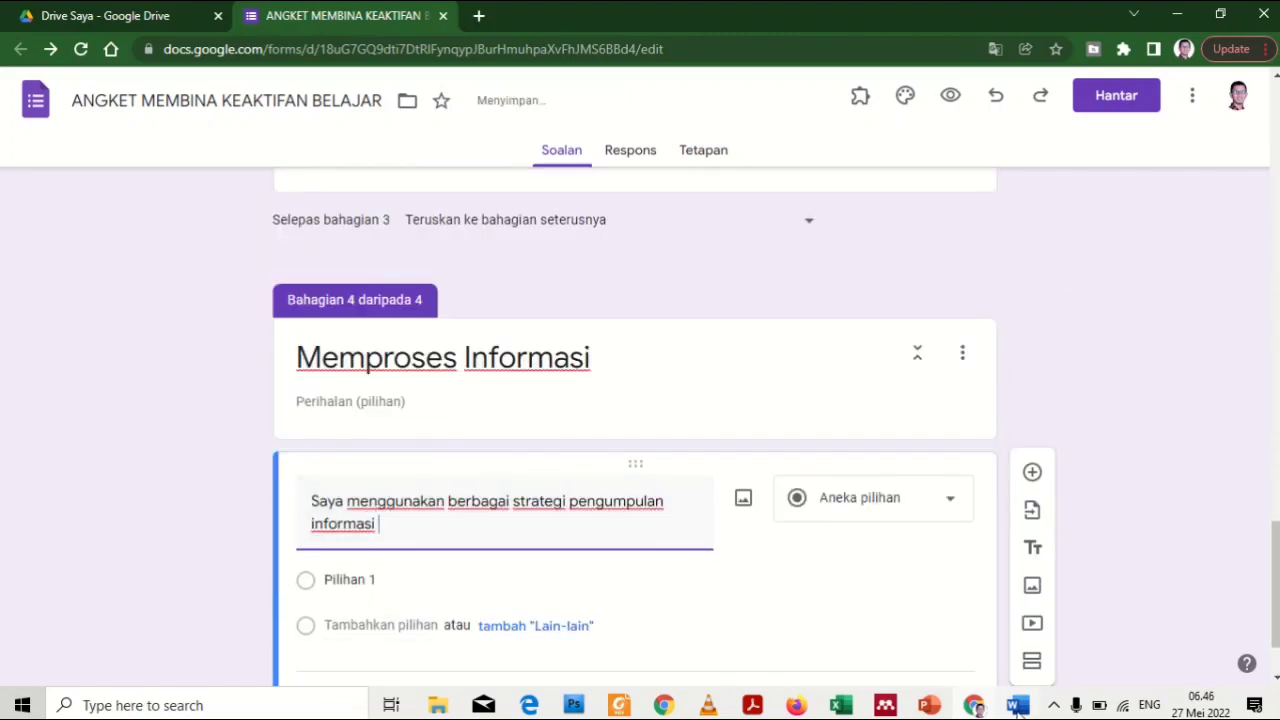
pyautogui.click(1017, 706)
pyautogui.click(1019, 709)
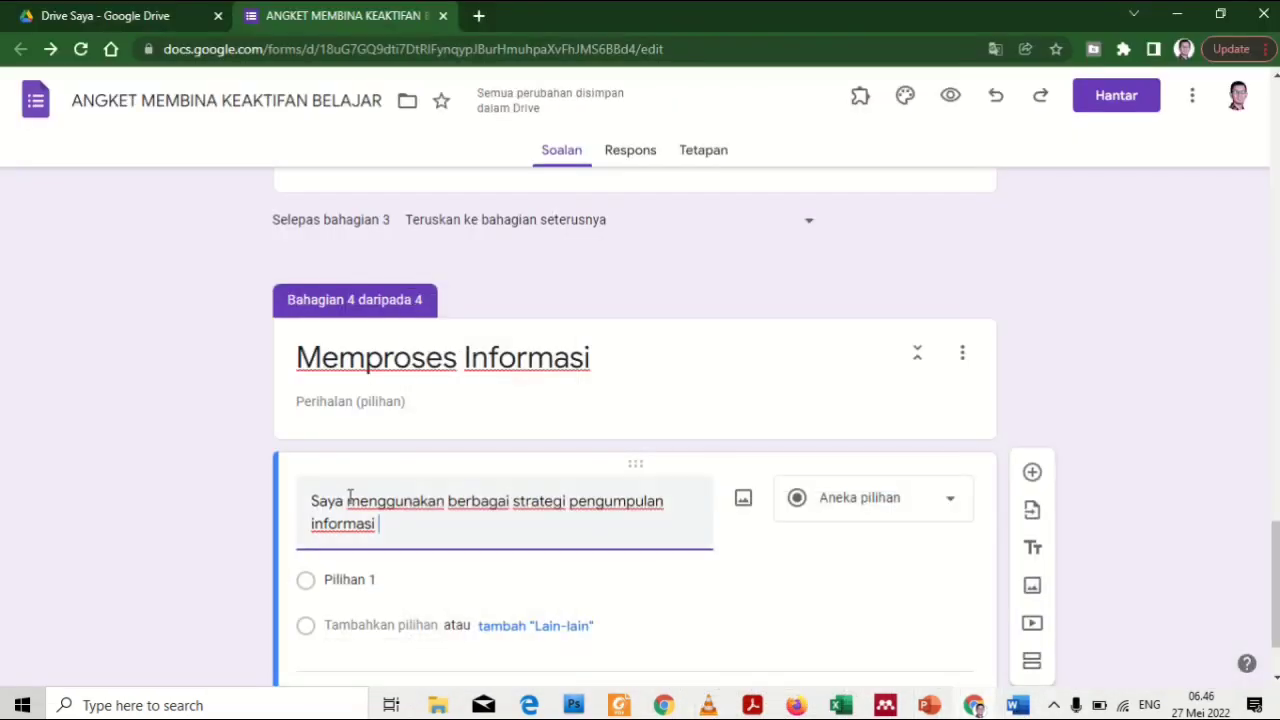
# Number the question "5." in front of its text and make it a required linear-scale question from 1 to 5
pyautogui.click(315, 502)
pyautogui.write('5.')
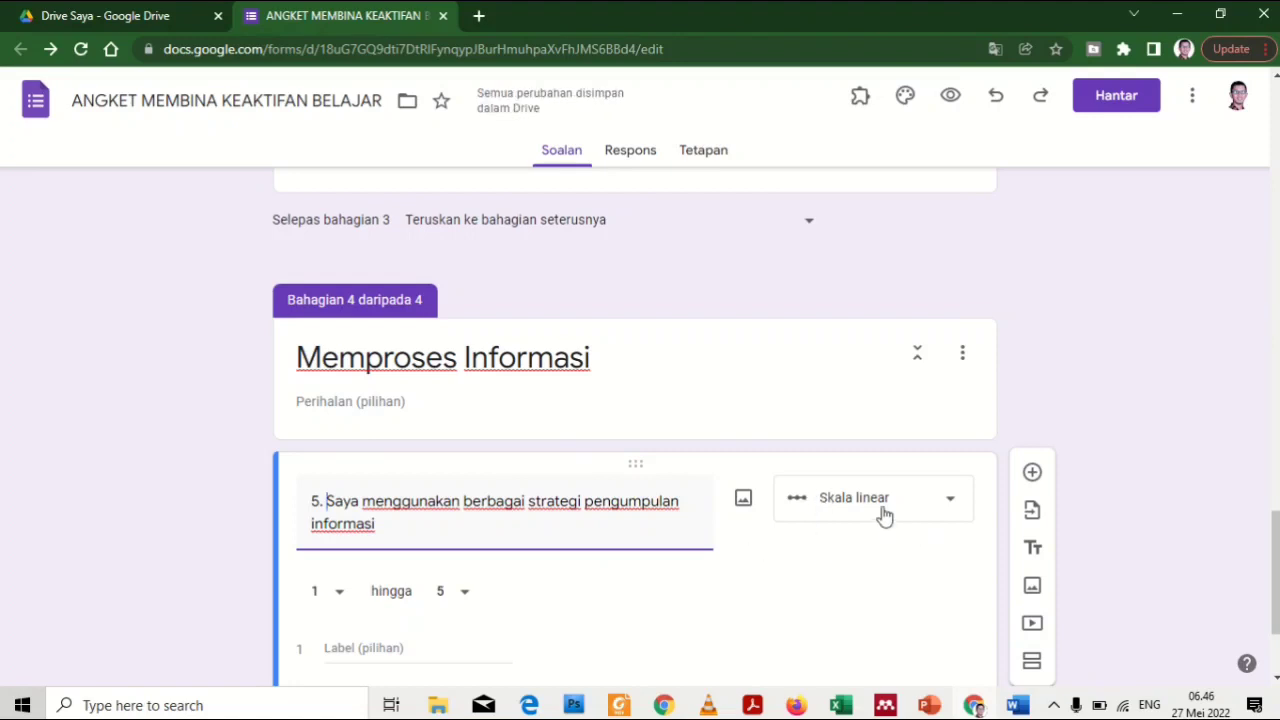
pyautogui.scroll(-2, 895, 510)
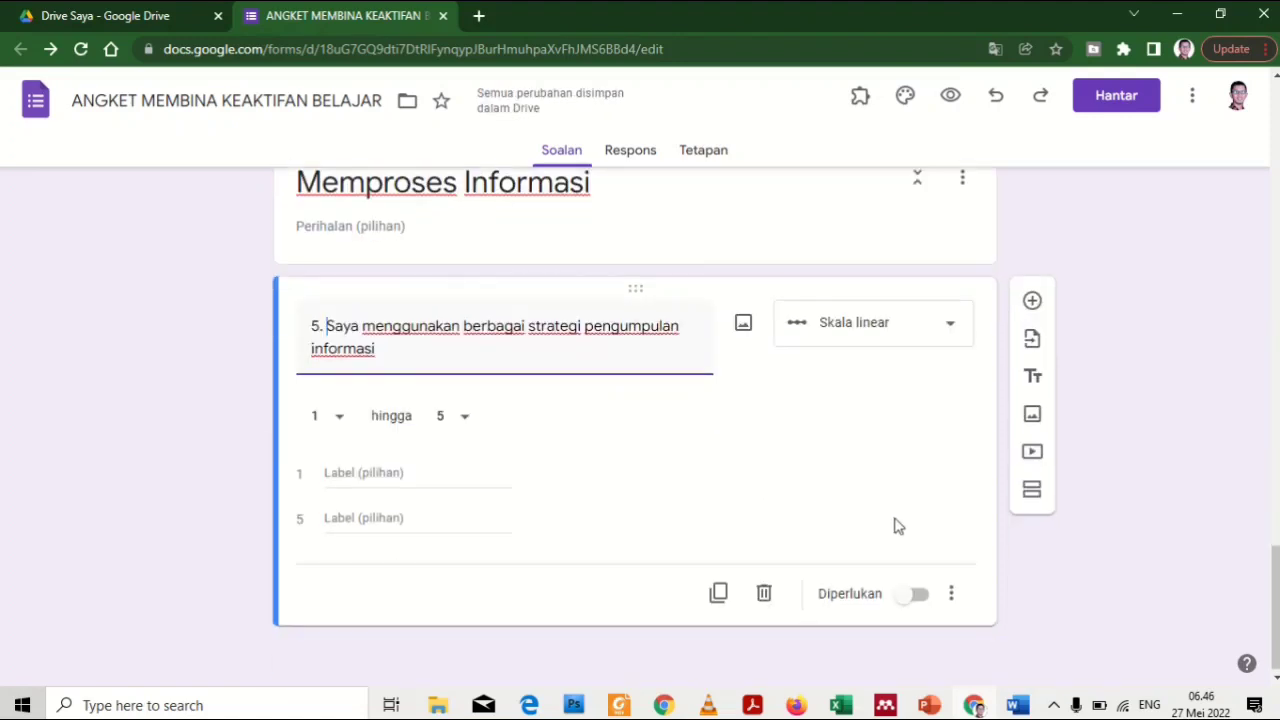
pyautogui.click(918, 596)
# Review the form from the respondent identity questions to the "Memproses Informasi" section, including the available question types for statement 5
pyautogui.scroll(5, 925, 520)
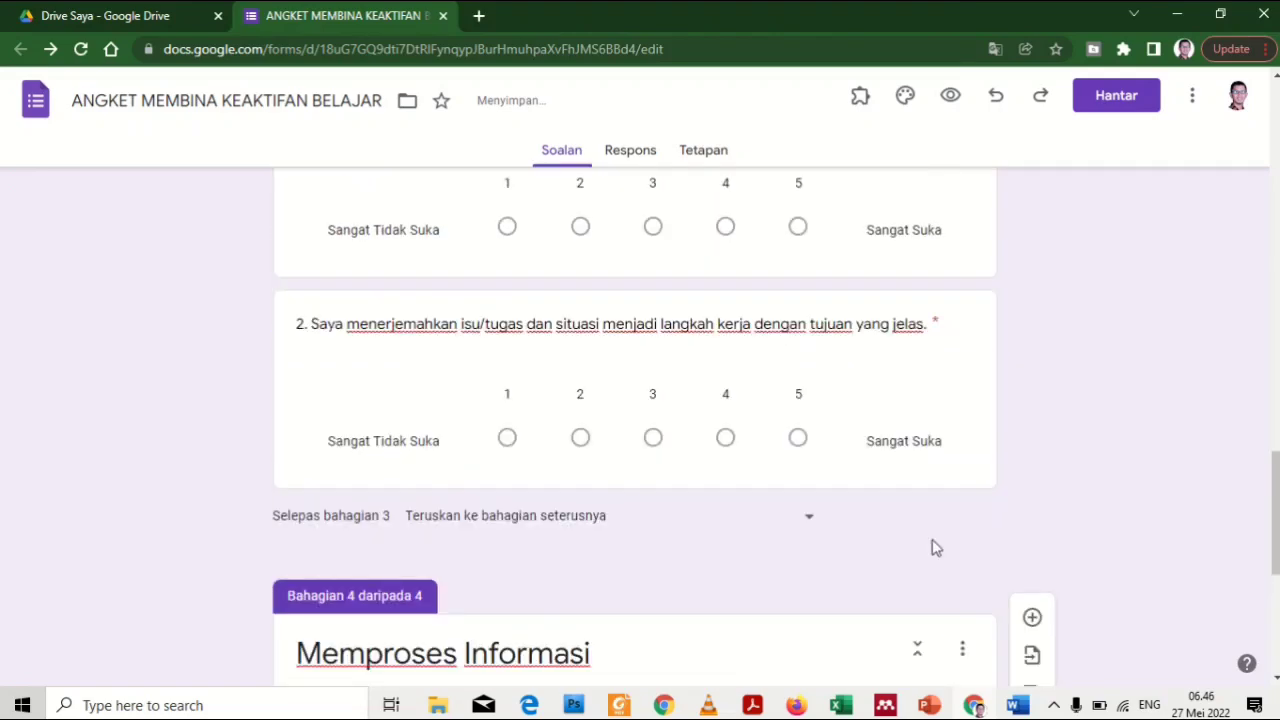
pyautogui.scroll(15, 934, 551)
pyautogui.scroll(-3, 936, 560)
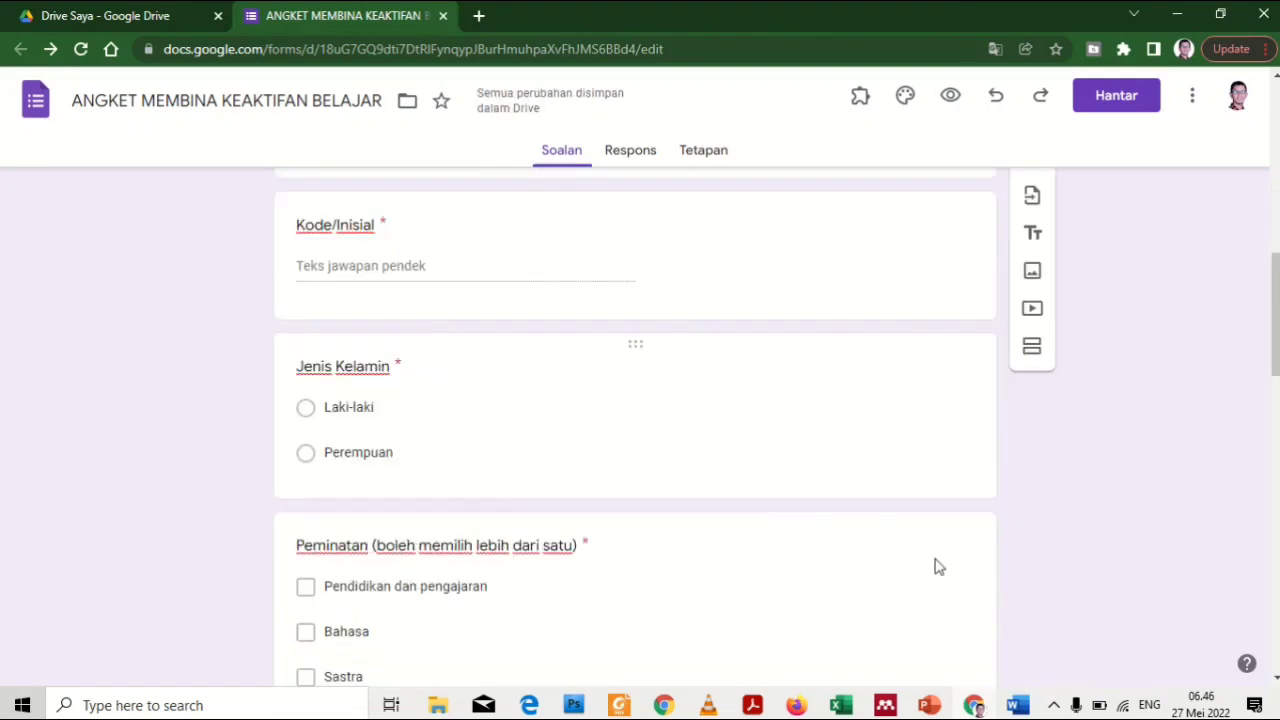
pyautogui.scroll(-10, 938, 565)
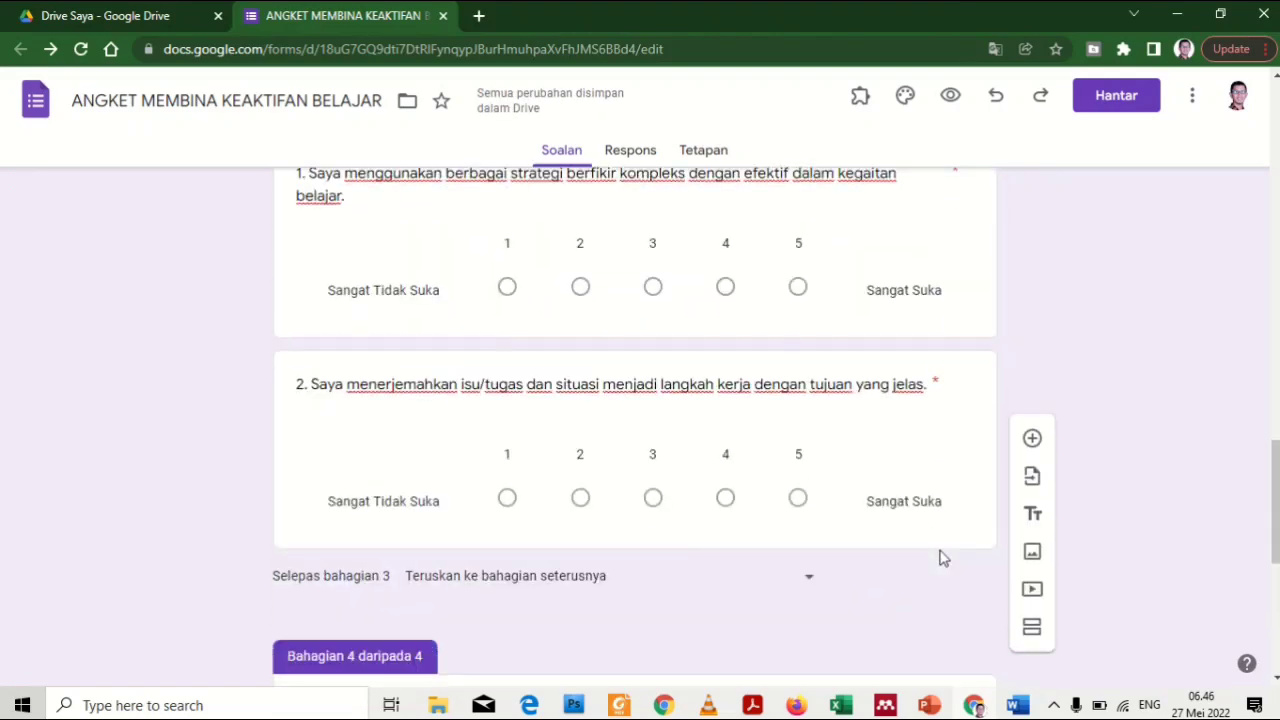
pyautogui.scroll(-4, 940, 550)
pyautogui.scroll(-1, 938, 540)
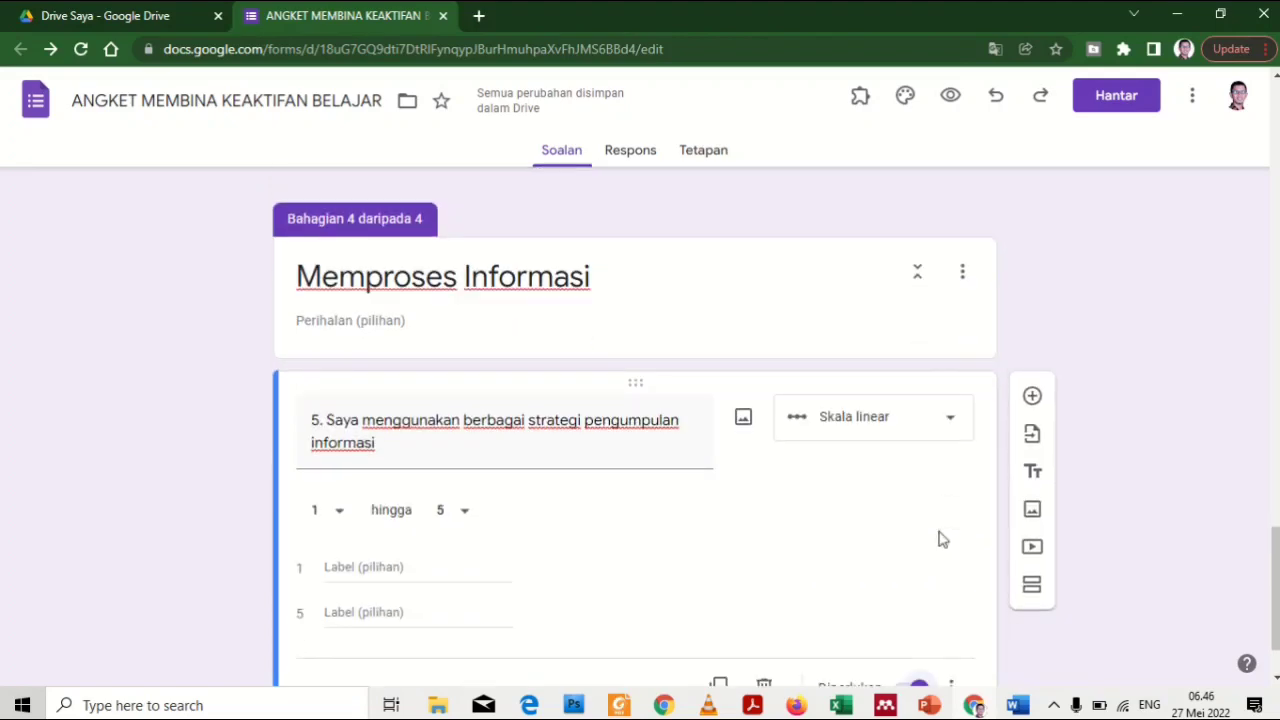
pyautogui.scroll(-1, 938, 540)
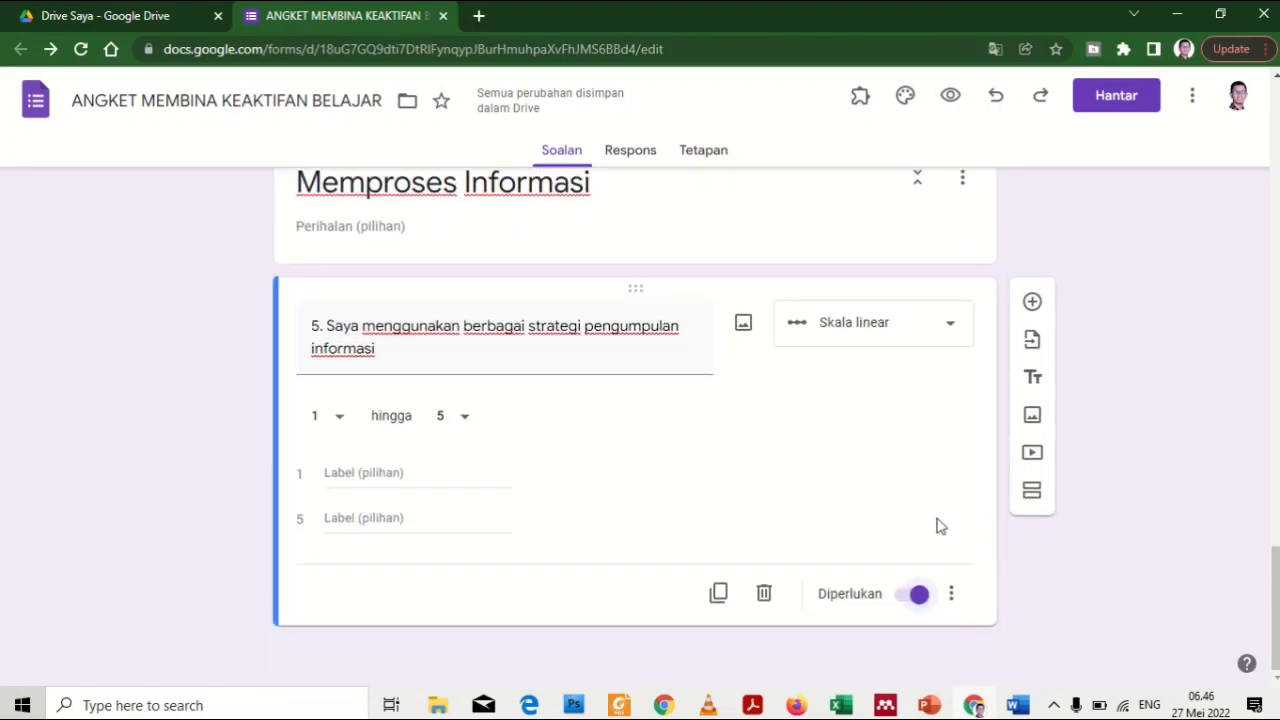
pyautogui.scroll(6, 940, 530)
pyautogui.scroll(4, 945, 505)
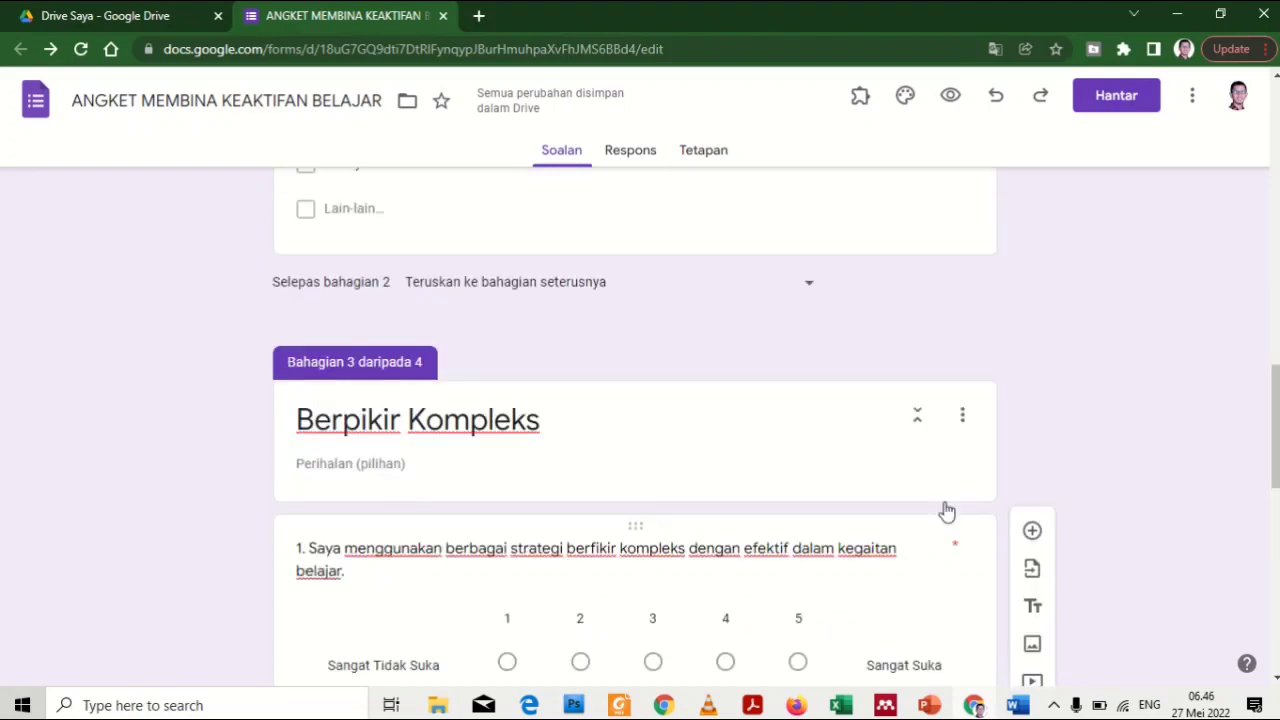
pyautogui.scroll(-7, 945, 510)
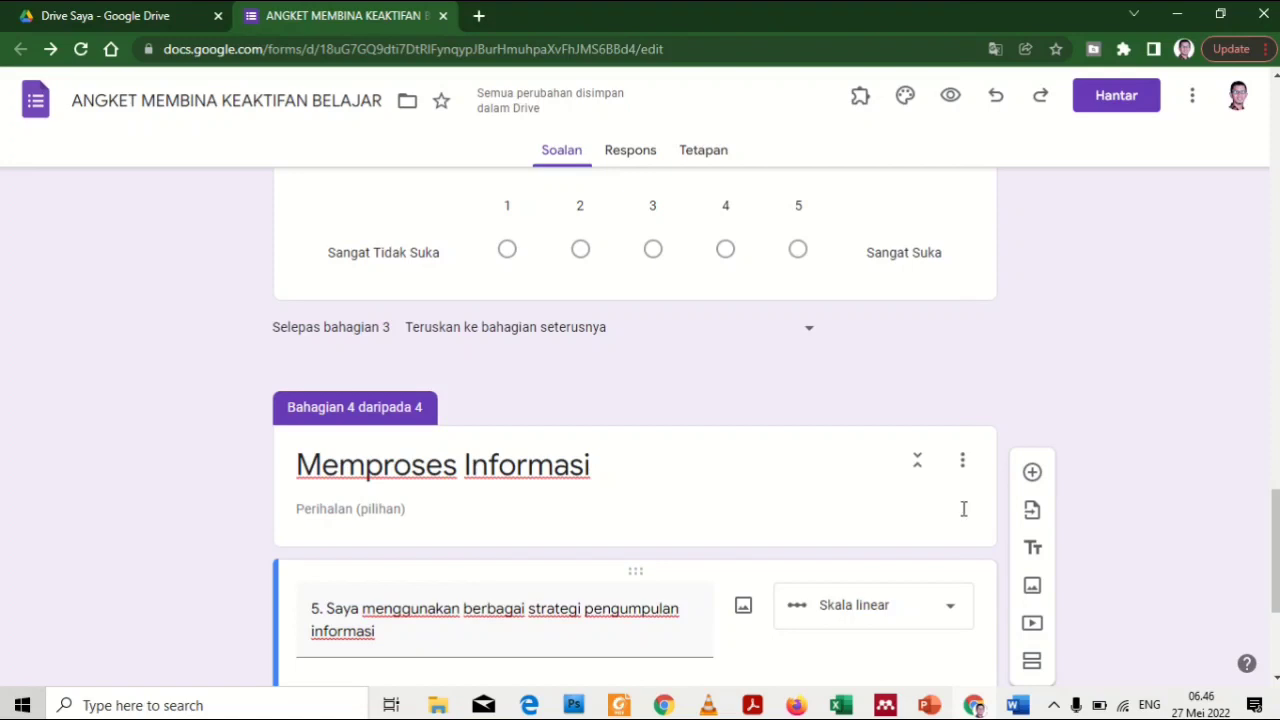
pyautogui.scroll(-3, 963, 509)
pyautogui.click(903, 345)
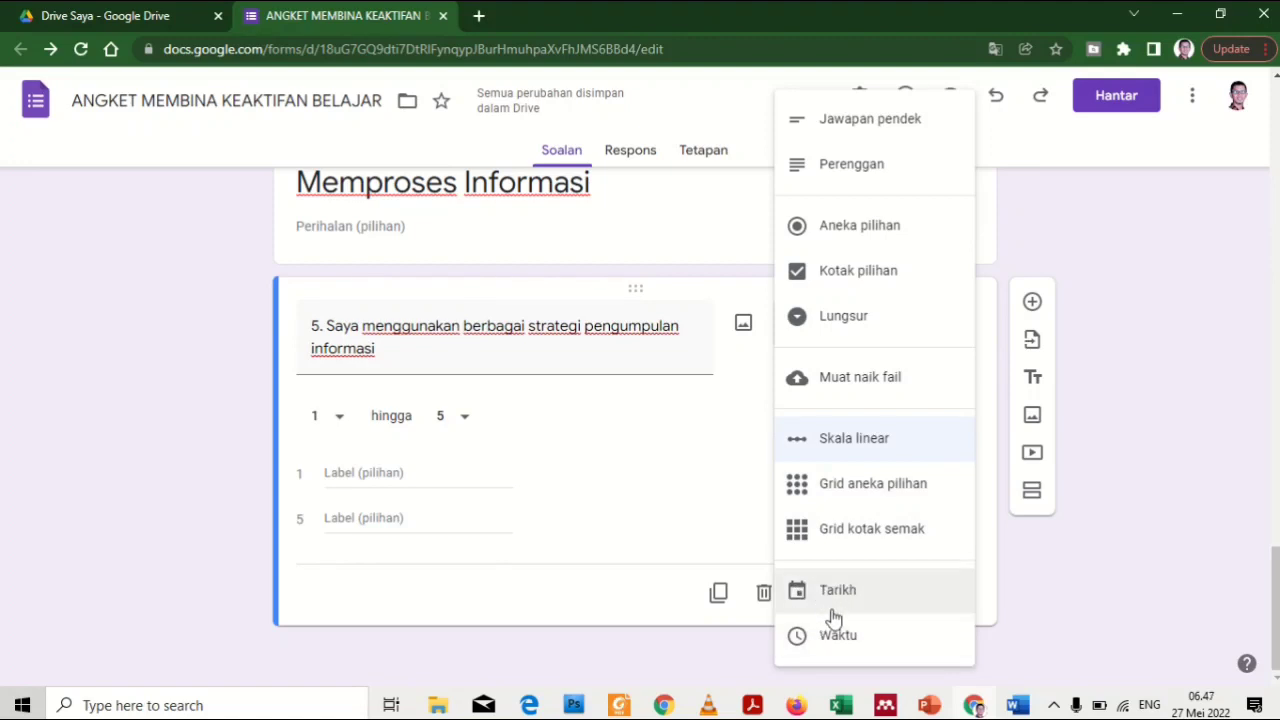
pyautogui.click(643, 457)
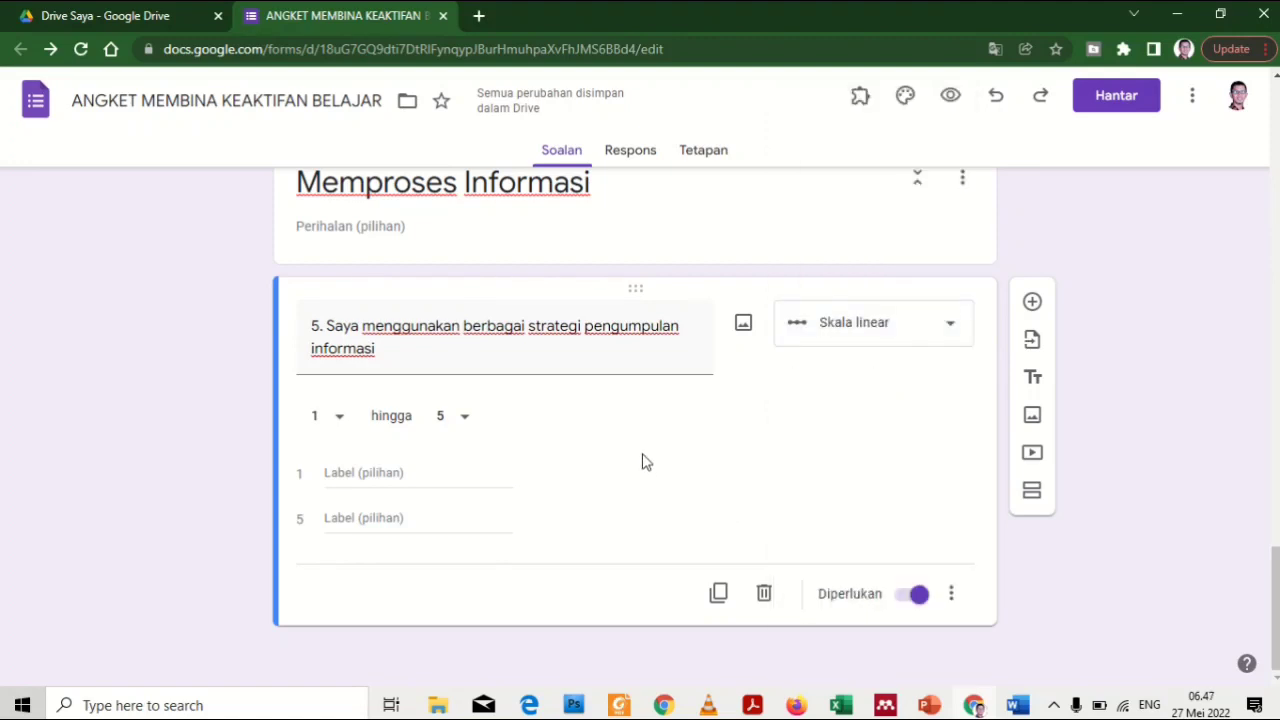
pyautogui.scroll(2, 644, 462)
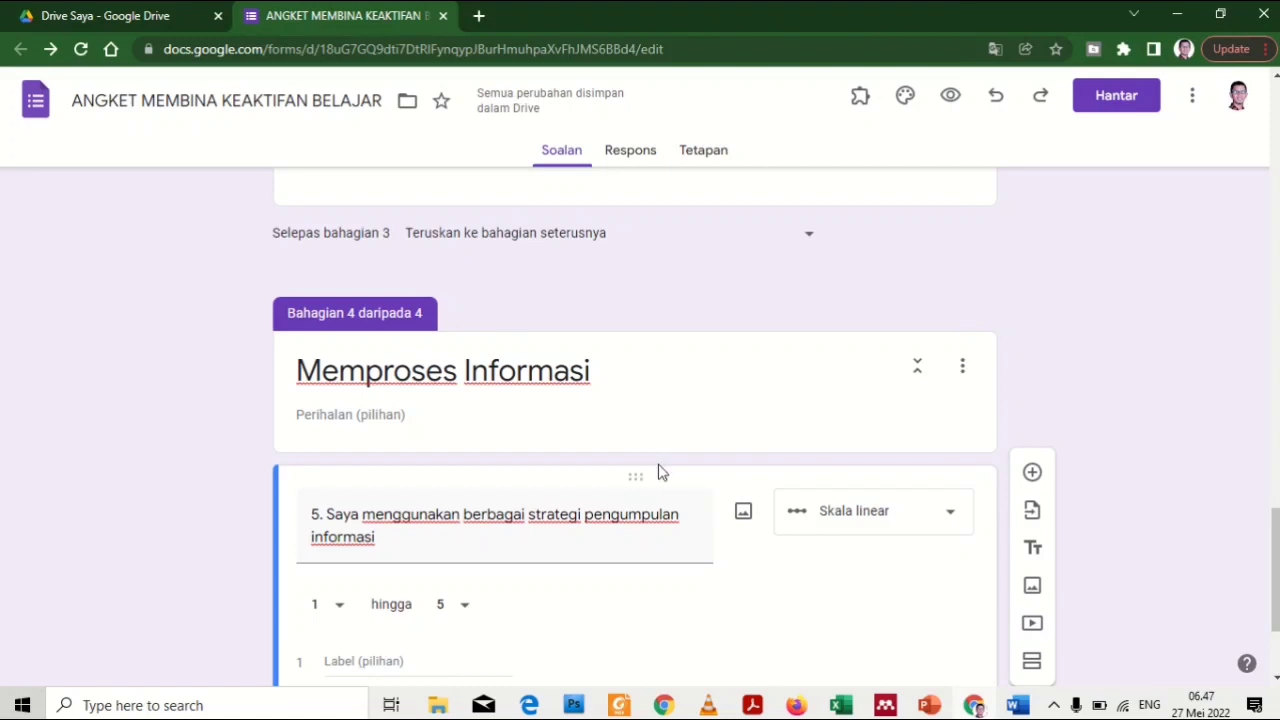
pyautogui.scroll(-2, 655, 468)
pyautogui.scroll(2, 670, 476)
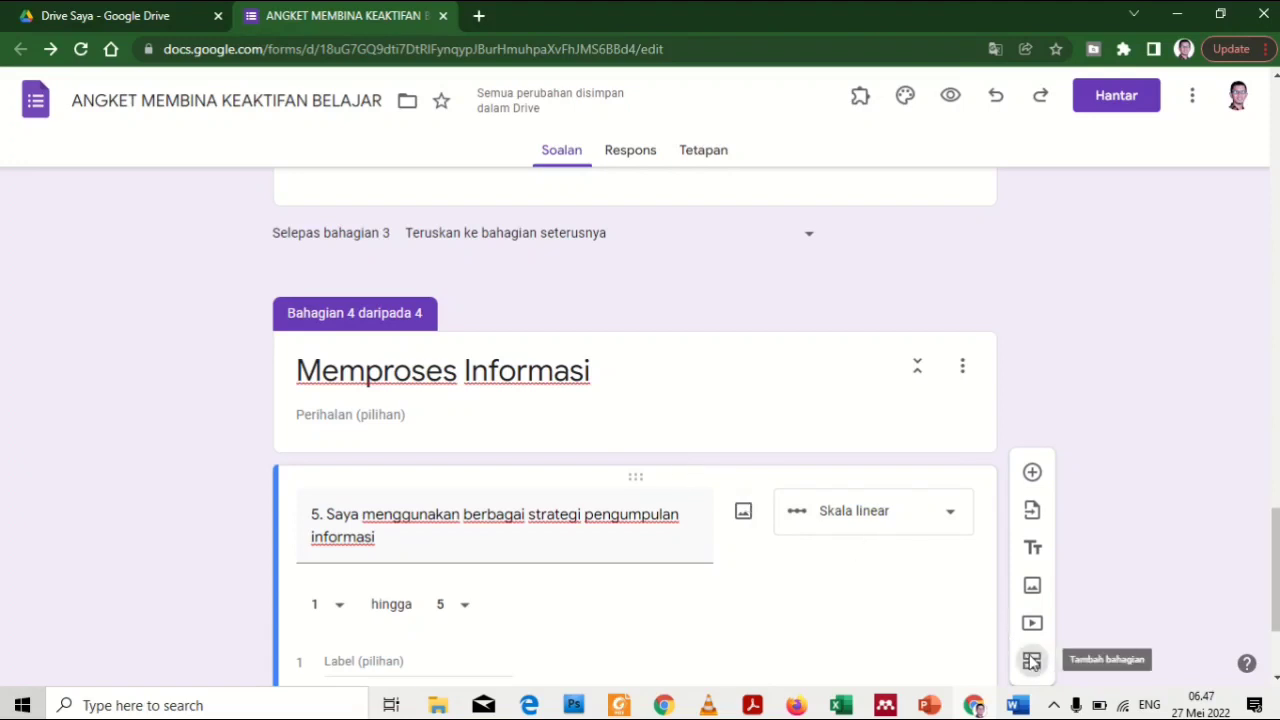
# Add a new section after statement 5 and title it "Terima kasih"
pyautogui.click(1032, 662)
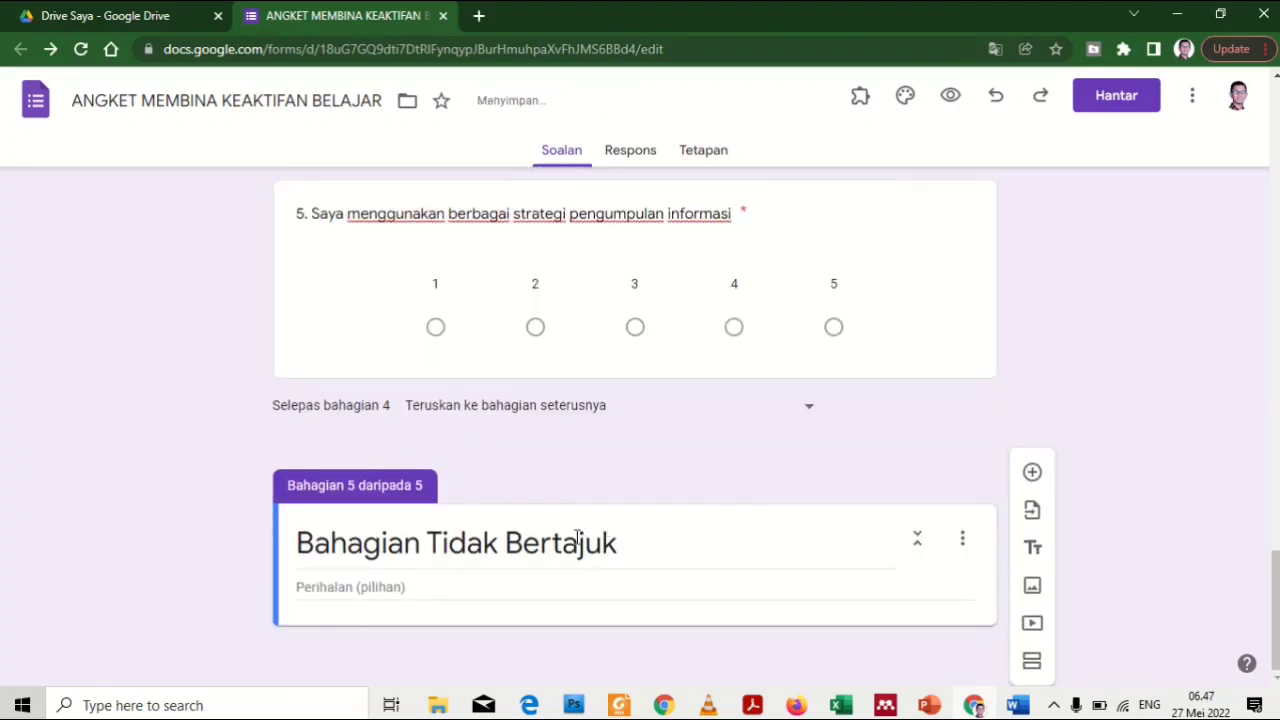
pyautogui.click(580, 540)
pyautogui.tripleClick(582, 545)
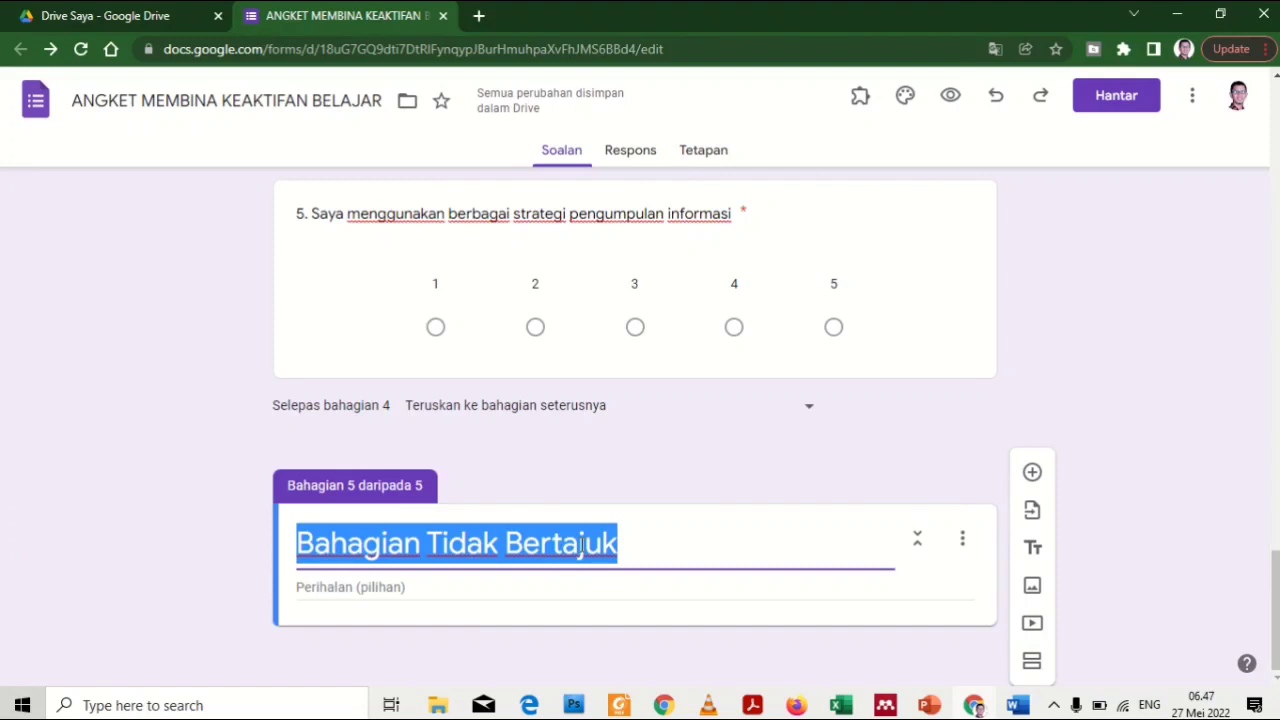
pyautogui.write('Terima kas')
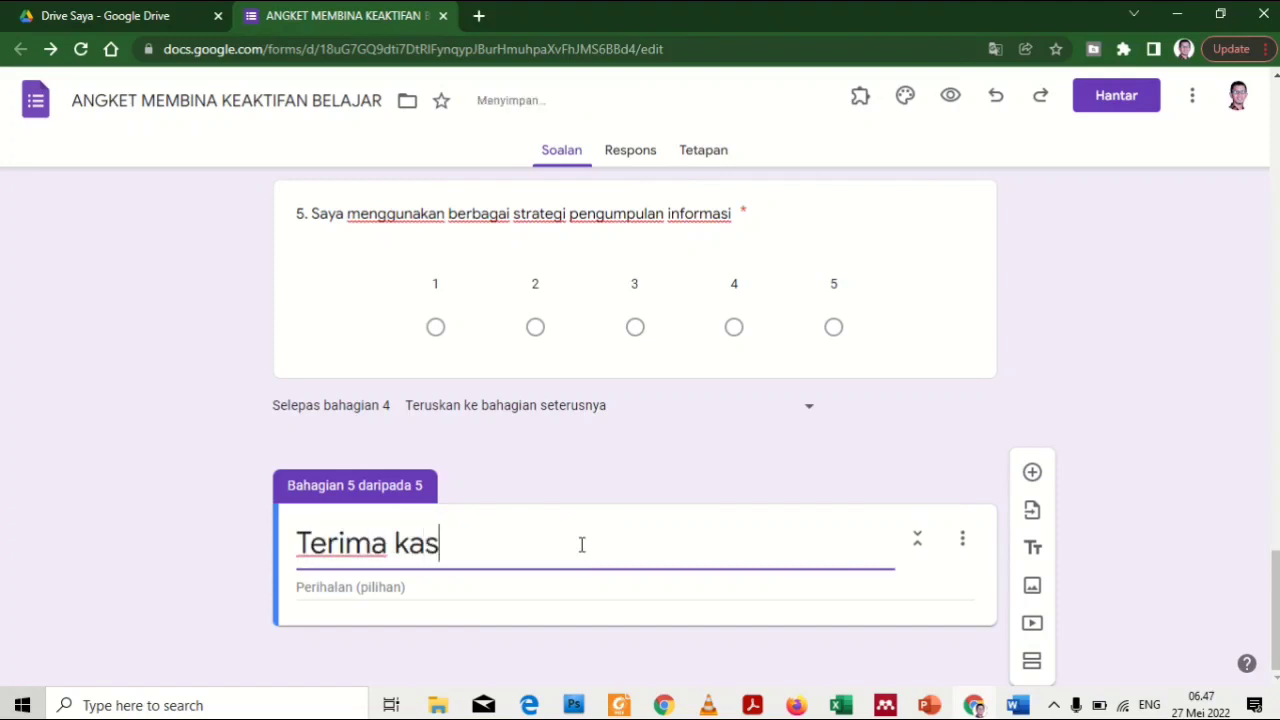
pyautogui.write('ih')
# Describe the closing section as "Saya mengucapkan terima kasih yang tak terhingga kepada Saudara yang telah berkenan dan meluangkan waktu telah mengisi angket ini."
pyautogui.click(492, 587)
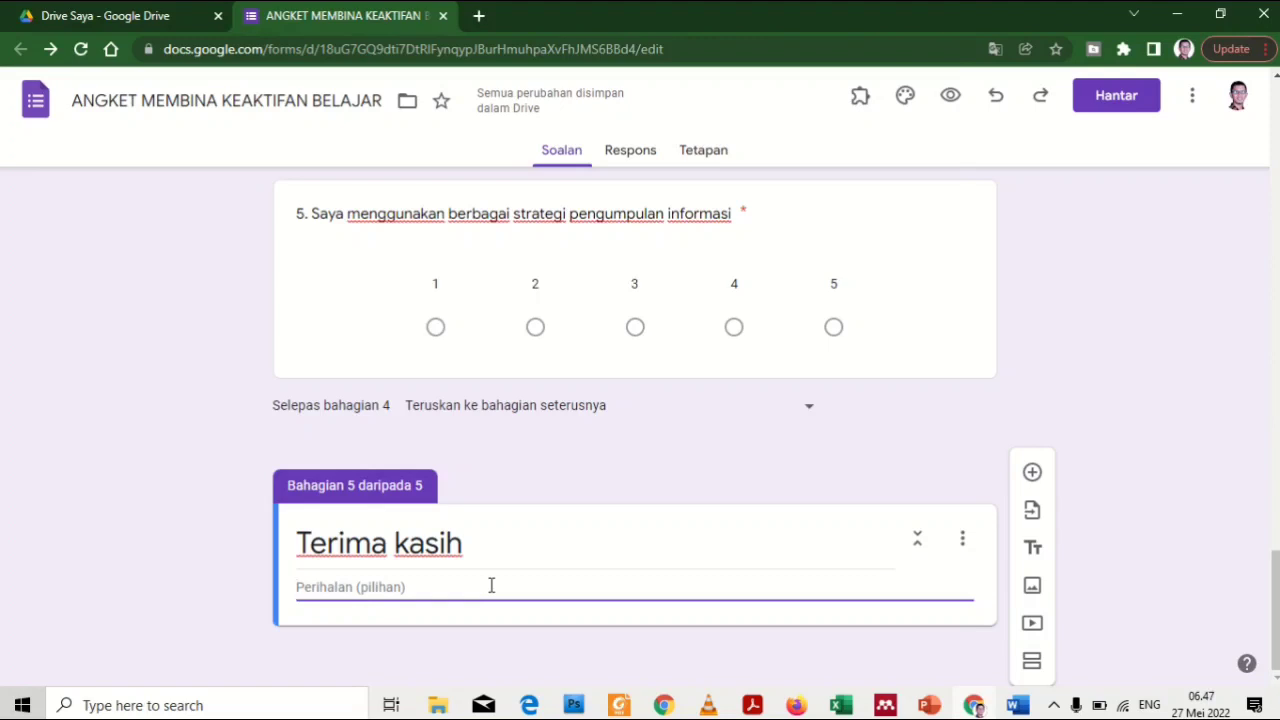
pyautogui.write('Saya mengi')
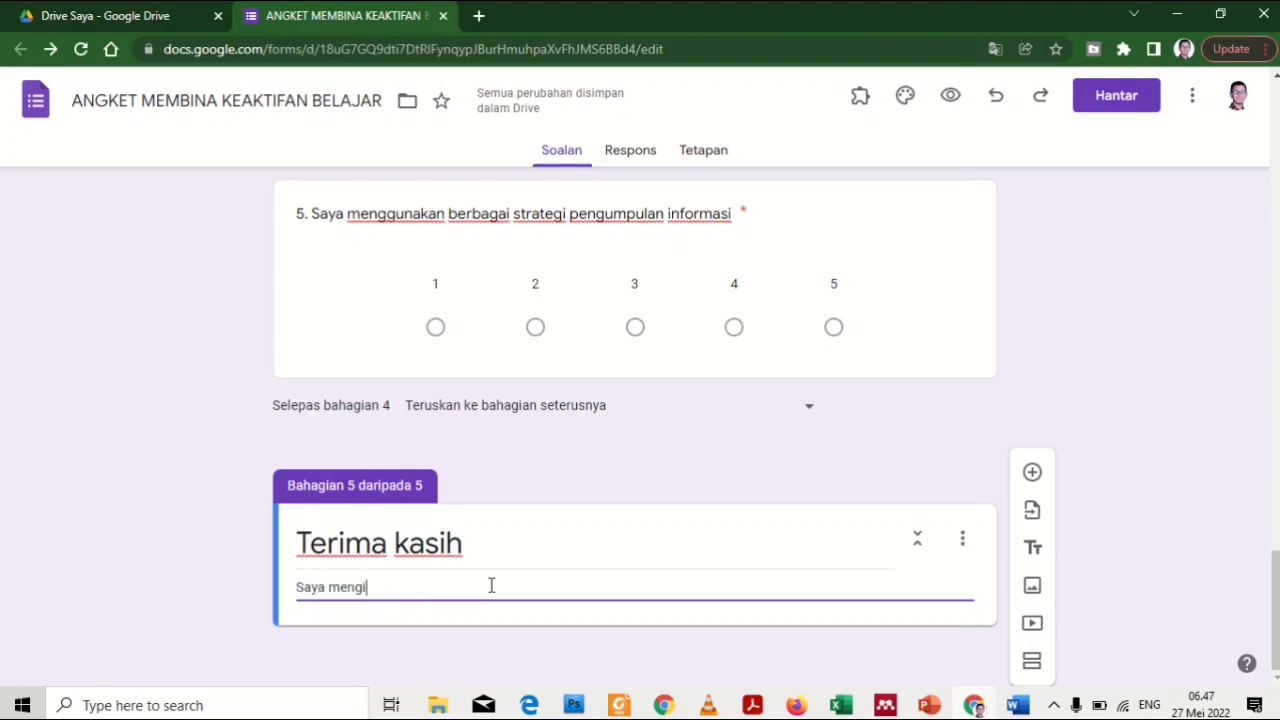
pyautogui.press('BackSpace')
pyautogui.write('ucapka')
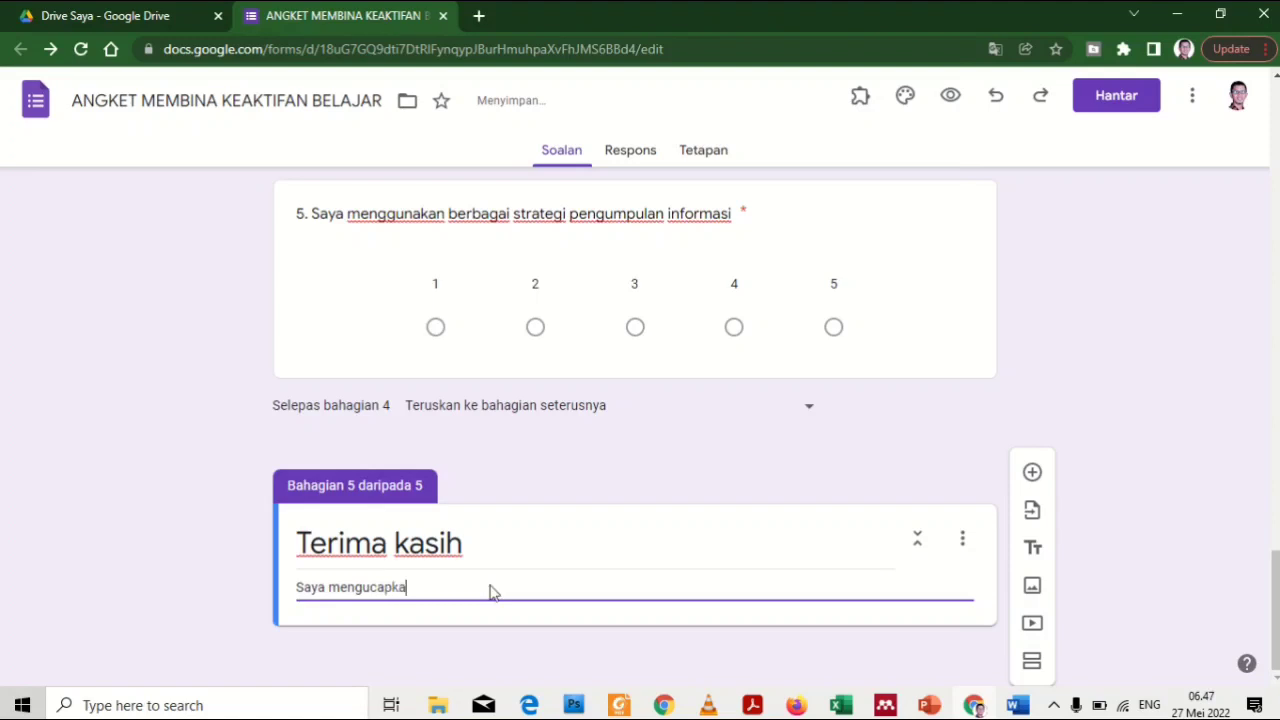
pyautogui.write('n terima kasih yang')
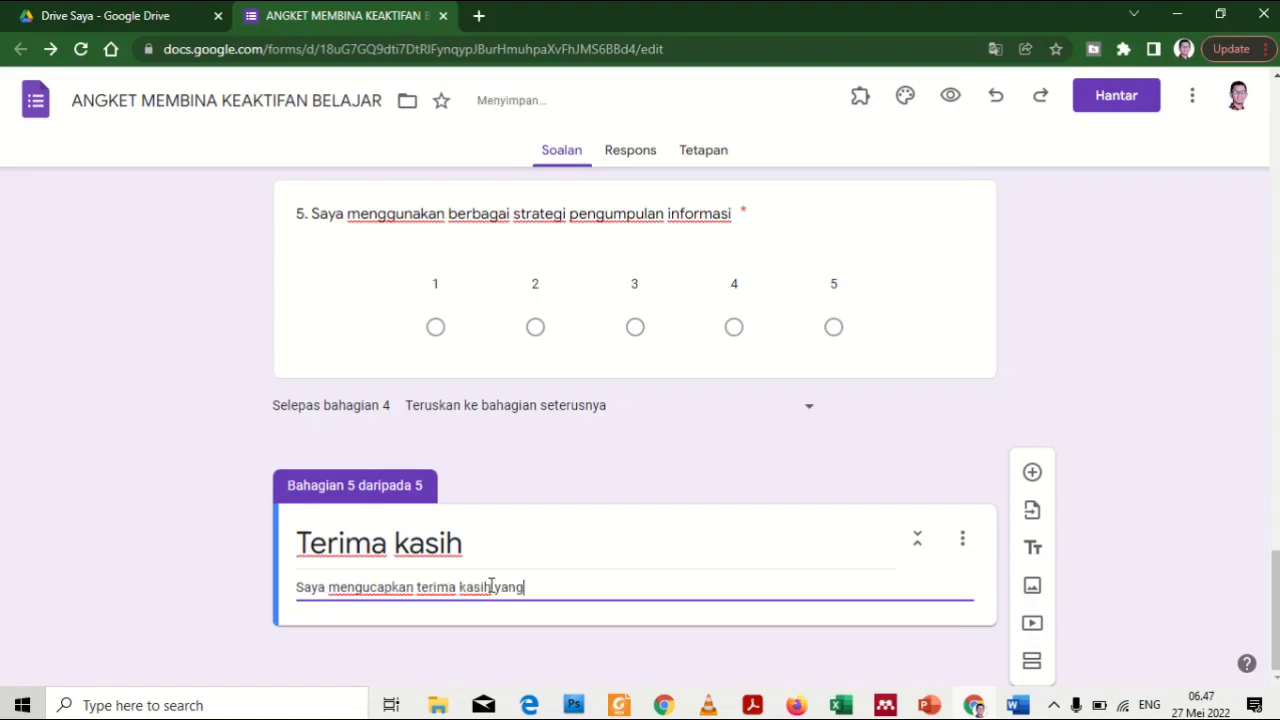
pyautogui.write(' tak terhingga')
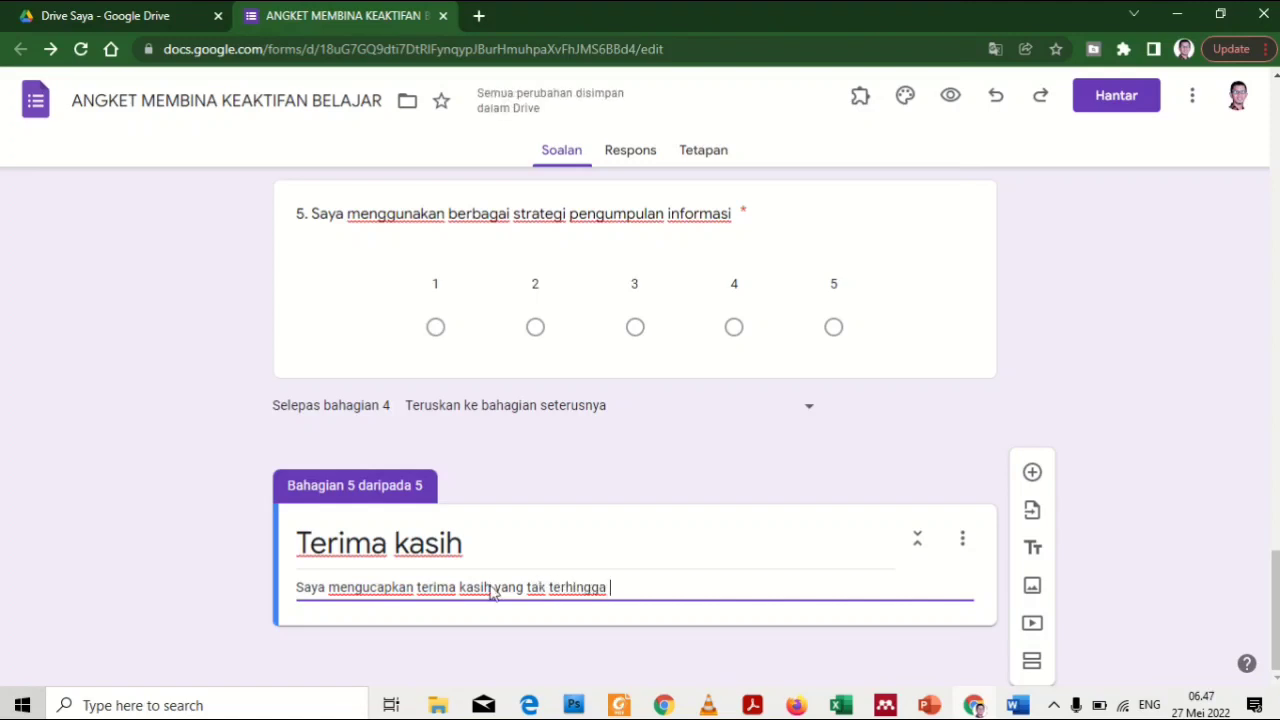
pyautogui.write(' kepada Sauda')
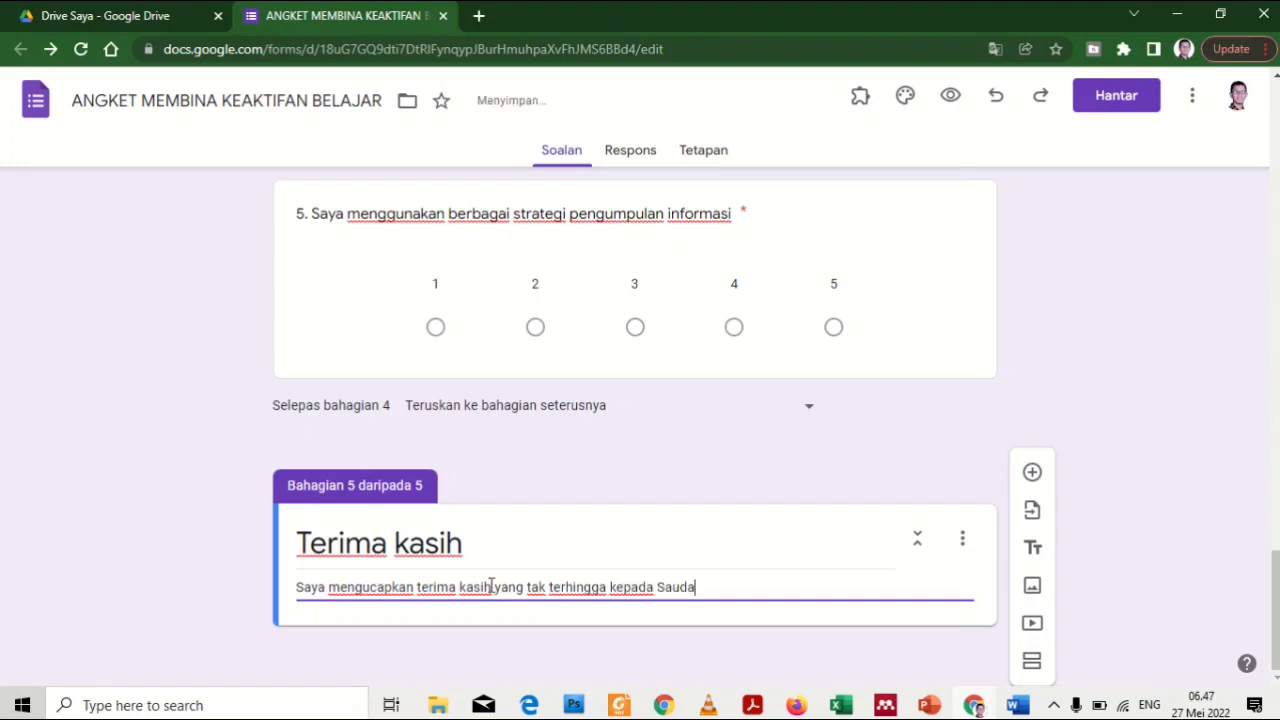
pyautogui.write('ra yang tela')
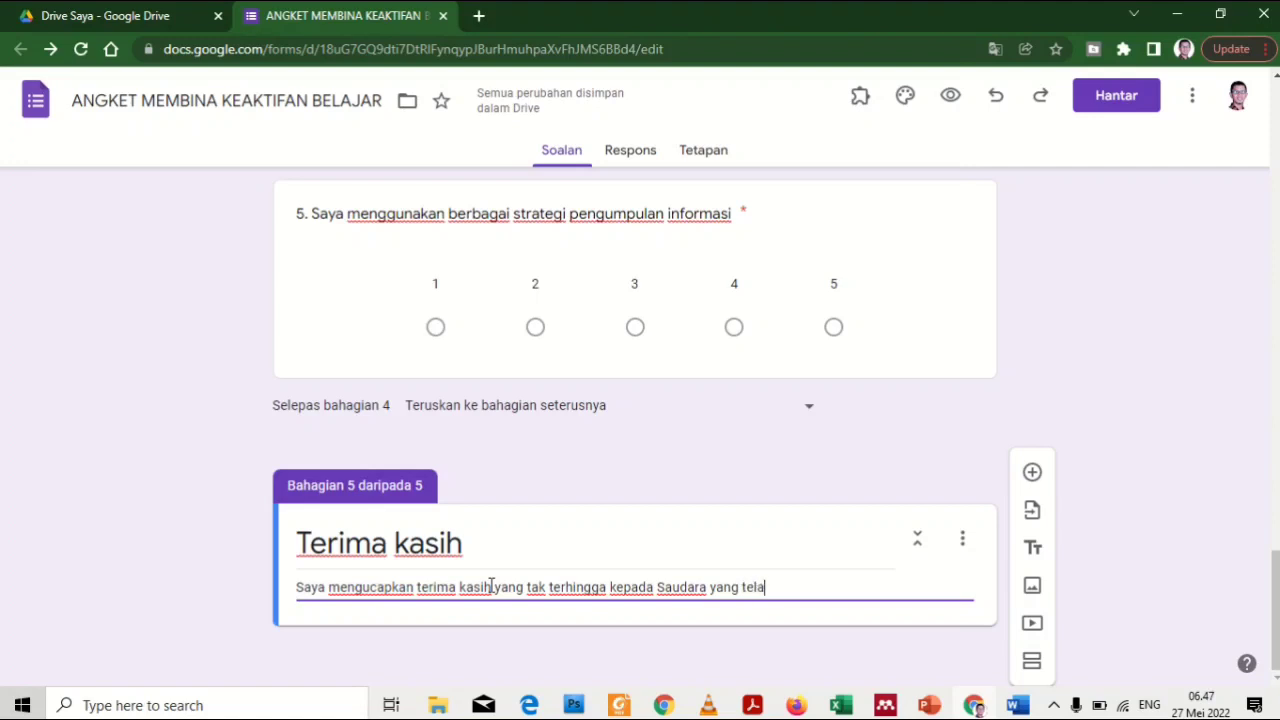
pyautogui.write('h berkeka')
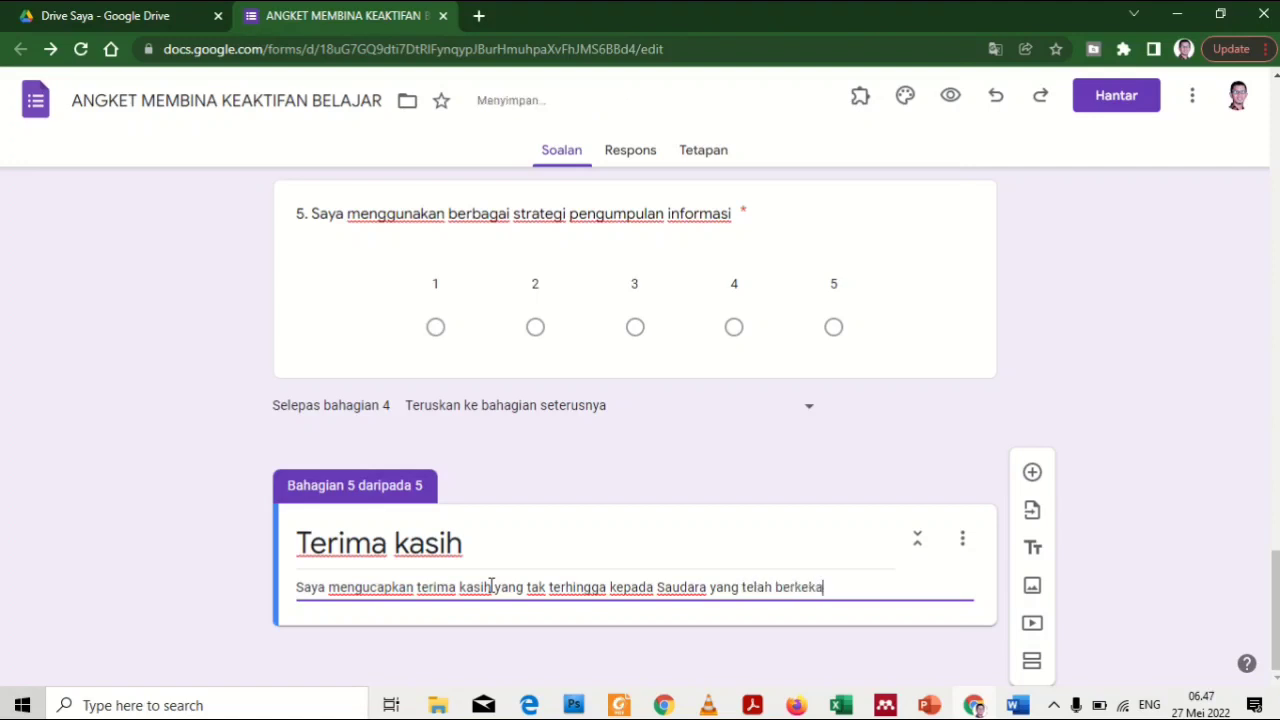
pyautogui.press('BackSpace')
pyautogui.press('BackSpace')
pyautogui.write('nan dan ')
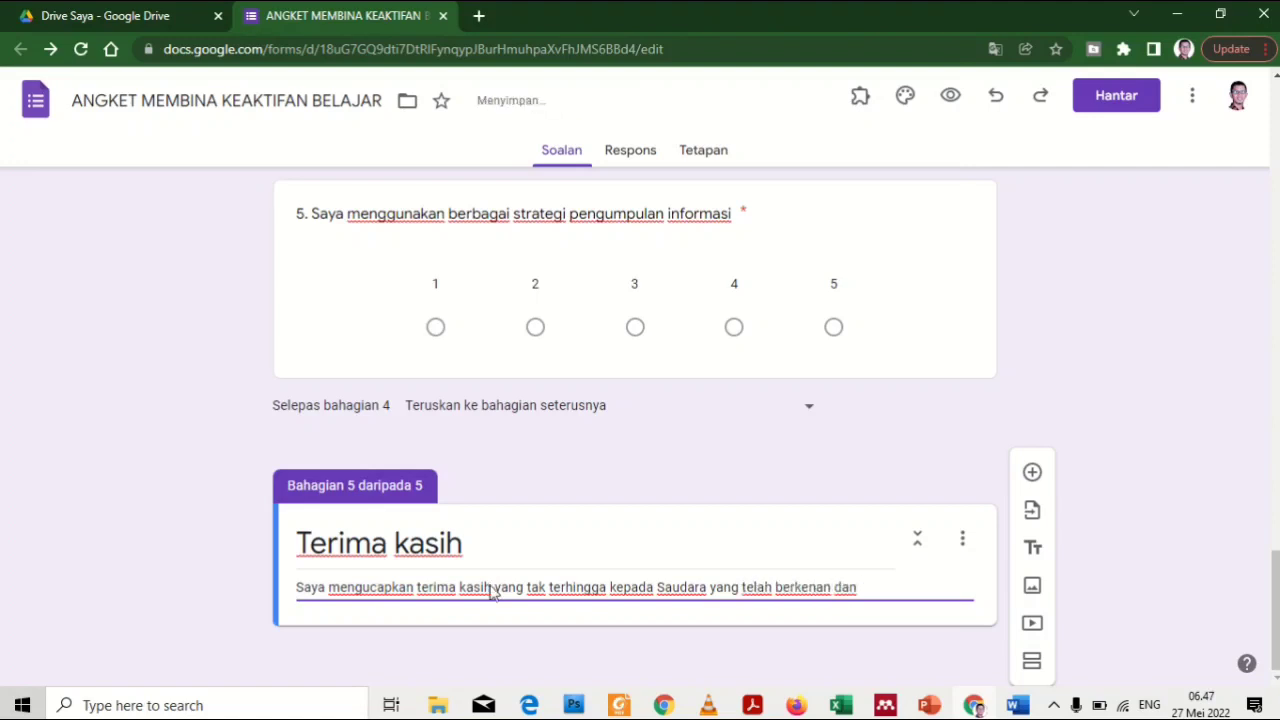
pyautogui.write('melauangkan waktu ')
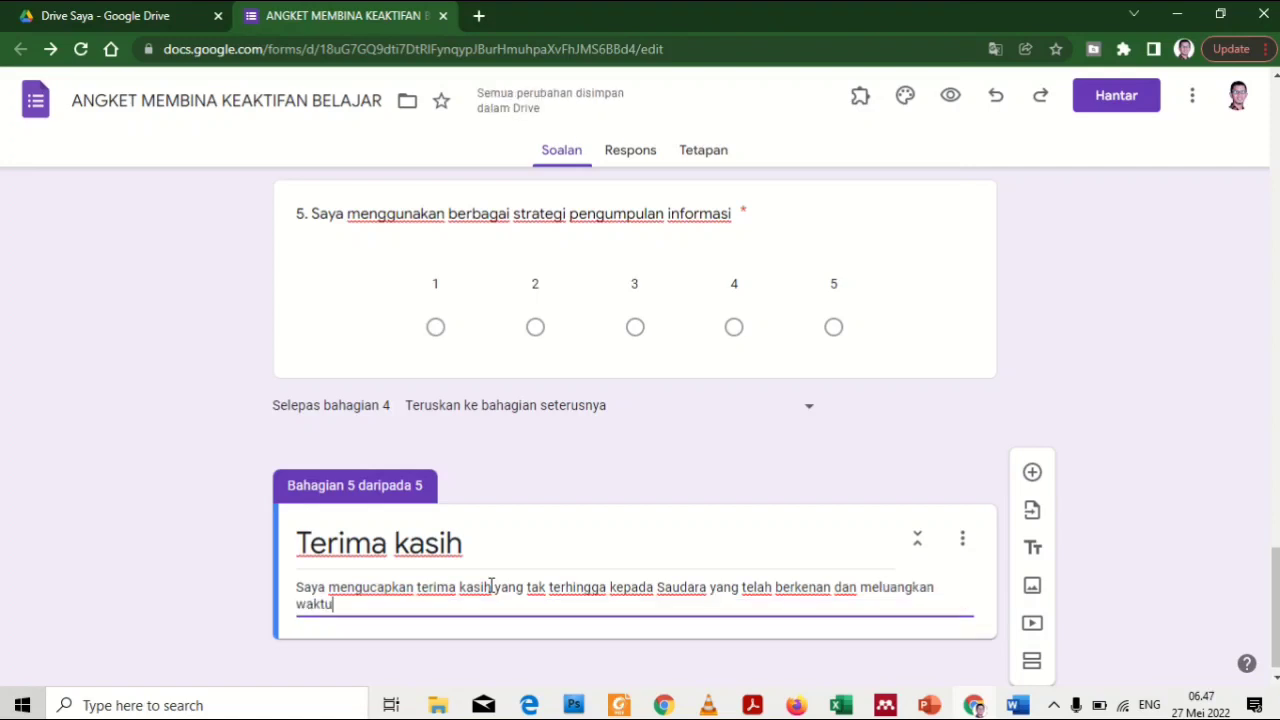
pyautogui.write('telah')
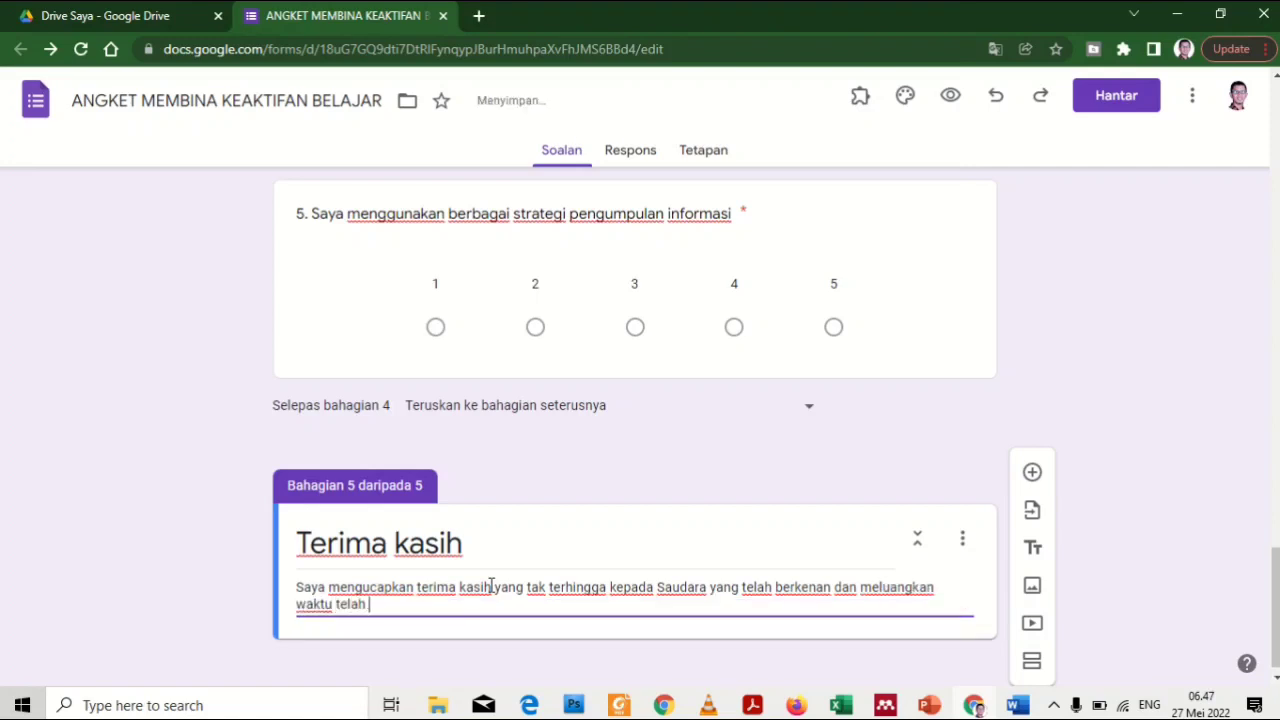
pyautogui.write(' mengisi ang')
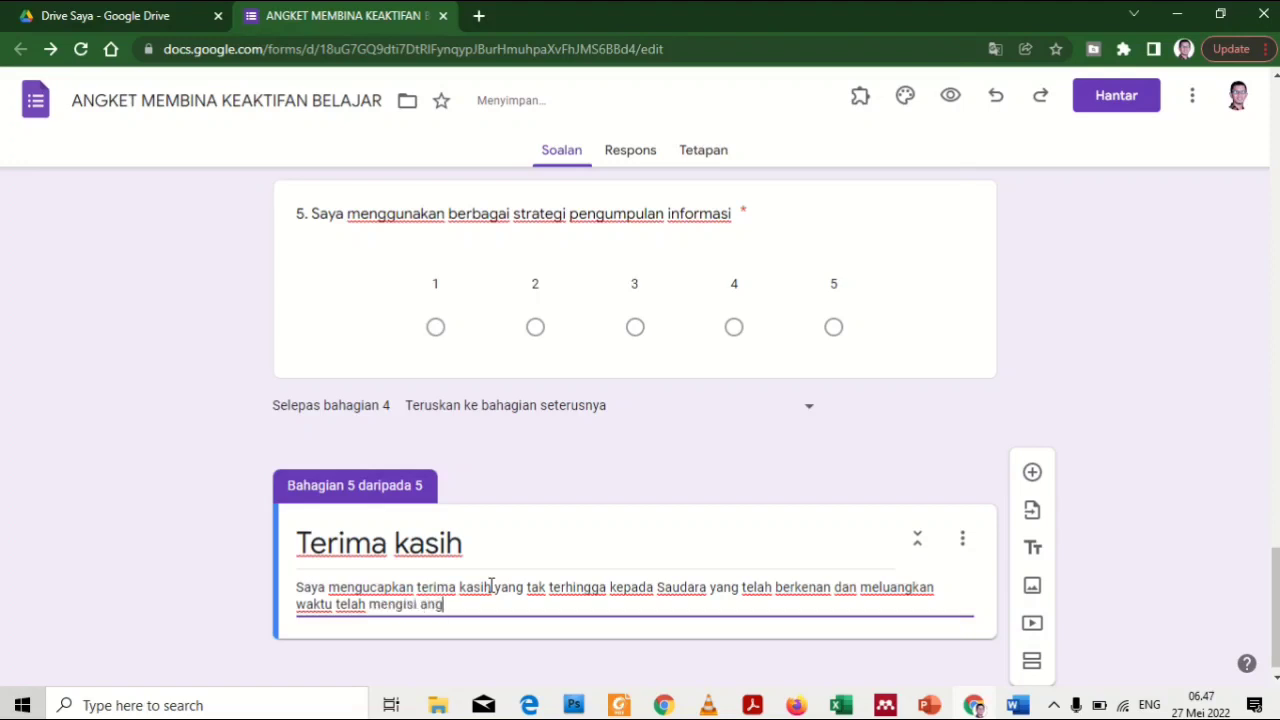
pyautogui.write('ket ini ')
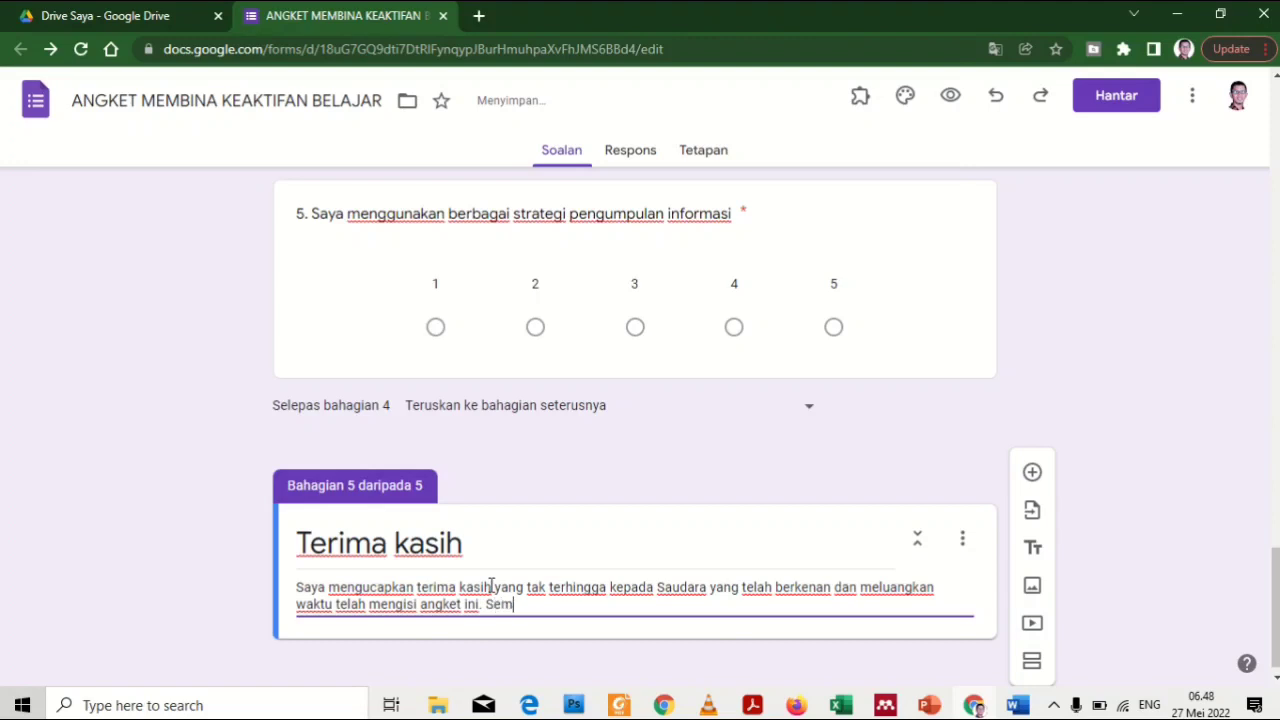
# Add the sentence "Semoga menjadi amal ibadah." to the end of the "Terima kasih" section's description
pyautogui.write(' Semoga menjadi amal')
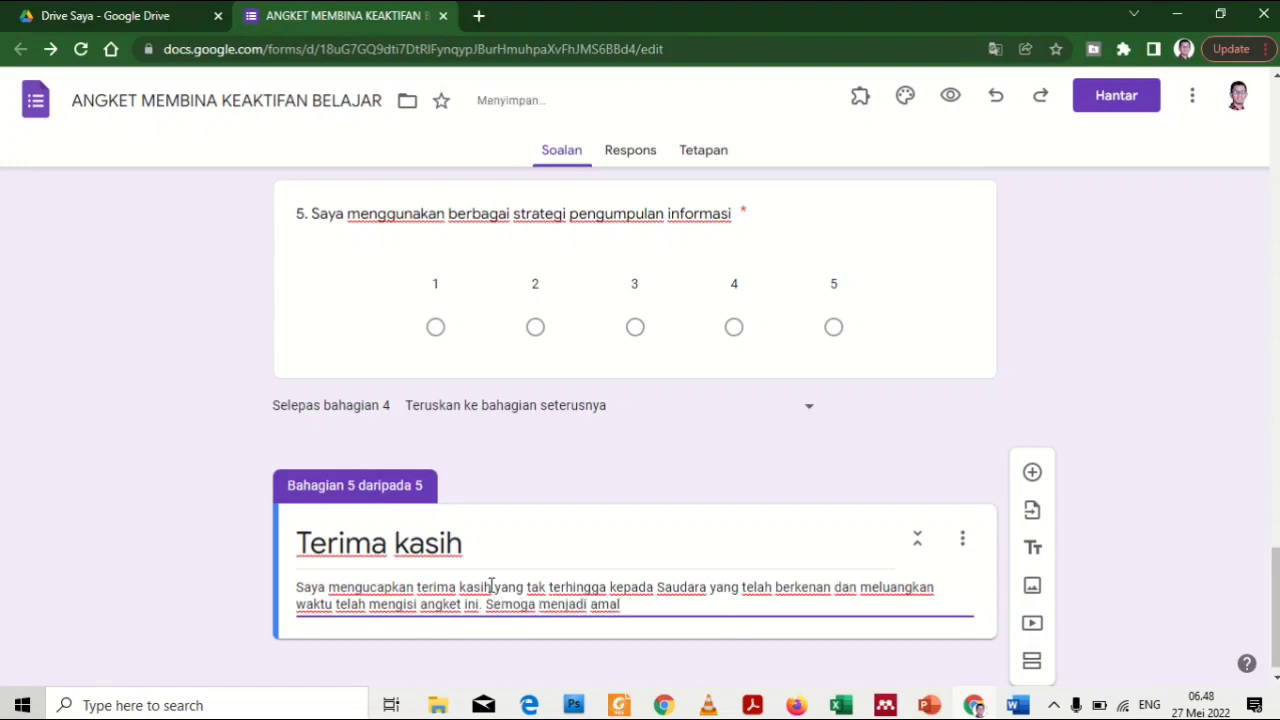
pyautogui.write(' ibda')
pyautogui.write('dah.')
pyautogui.click(439, 562)
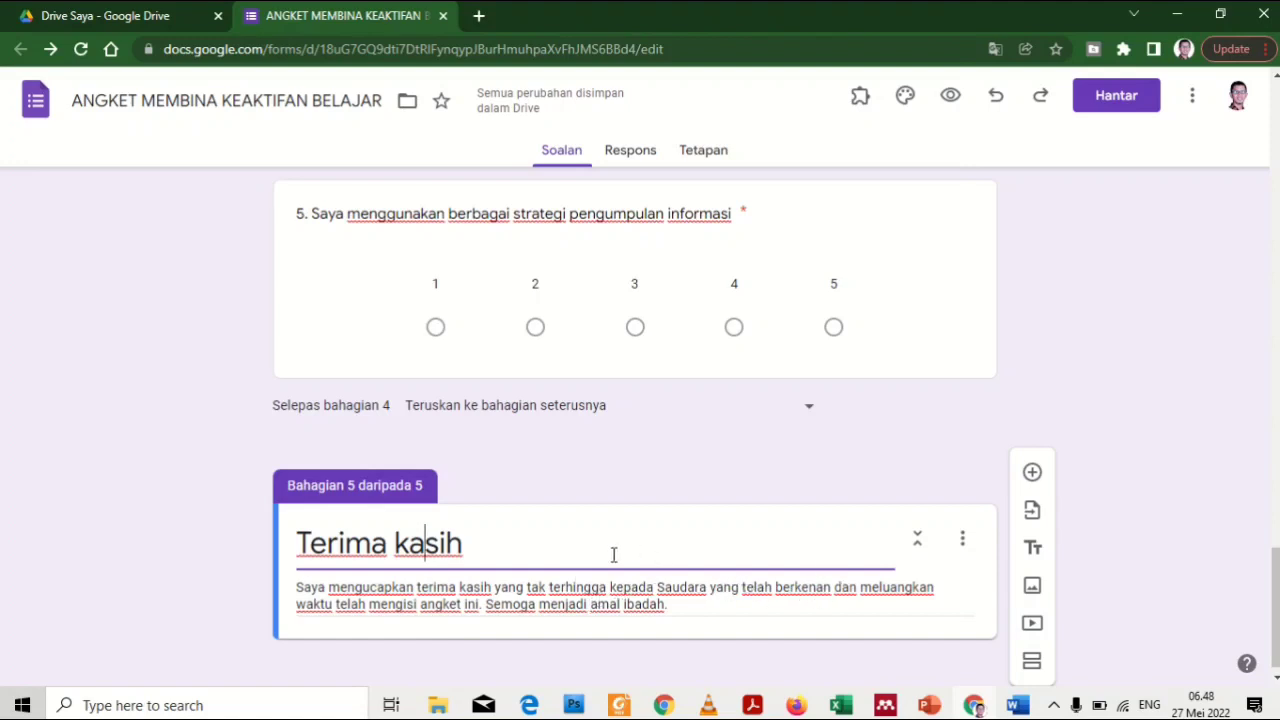
# Delete the redundant word "telah" before "mengisi angket ini" in the closing section's description
pyautogui.tripleClick(362, 600)
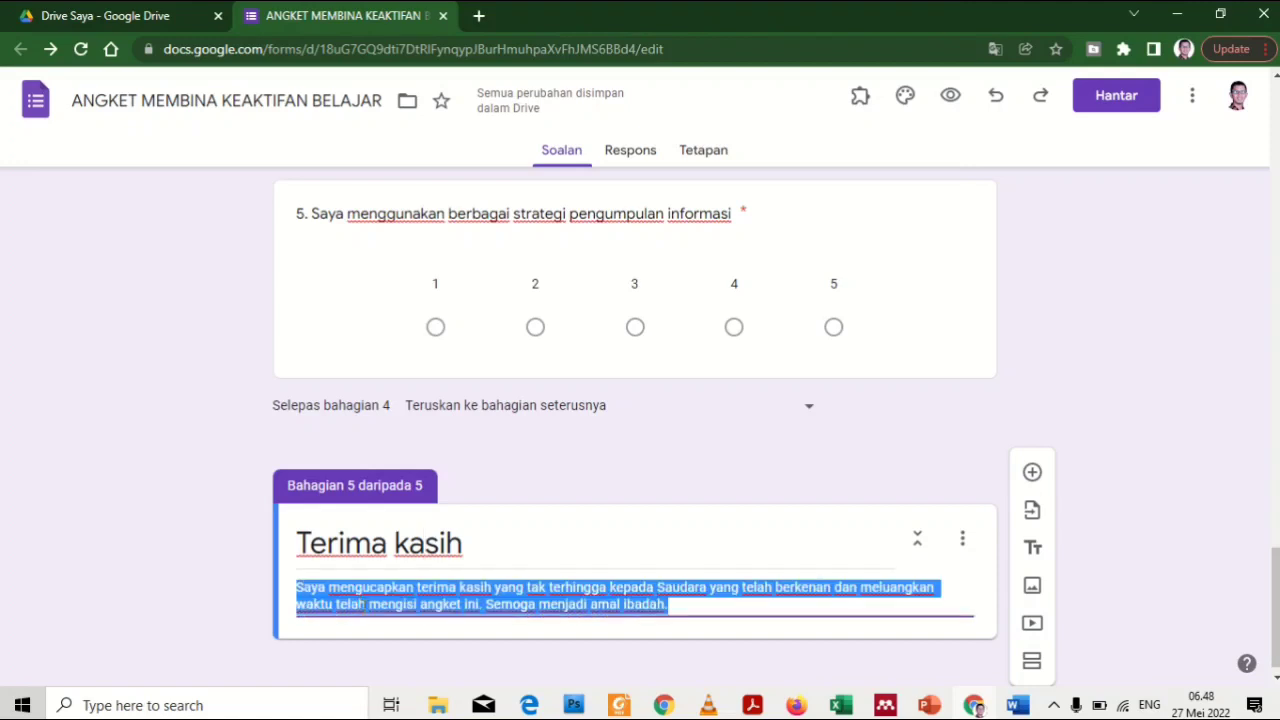
pyautogui.click(350, 602)
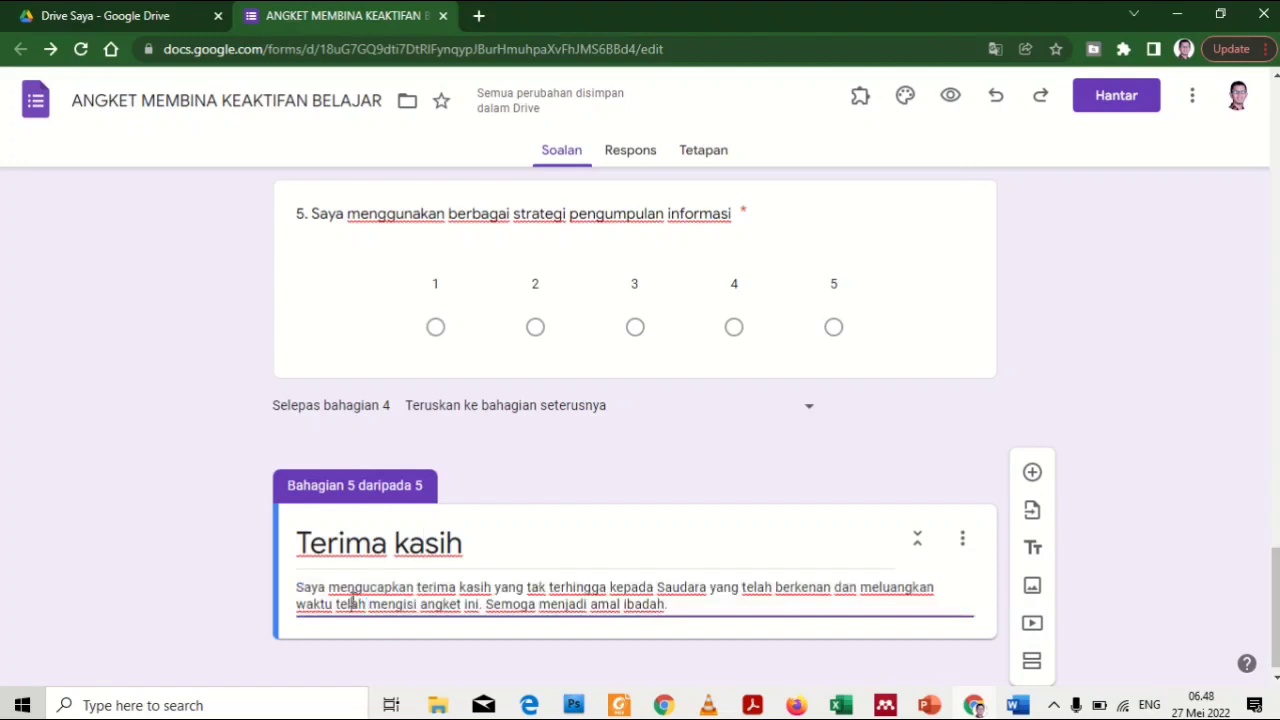
pyautogui.doubleClick(352, 602)
pyautogui.press('BackSpace')
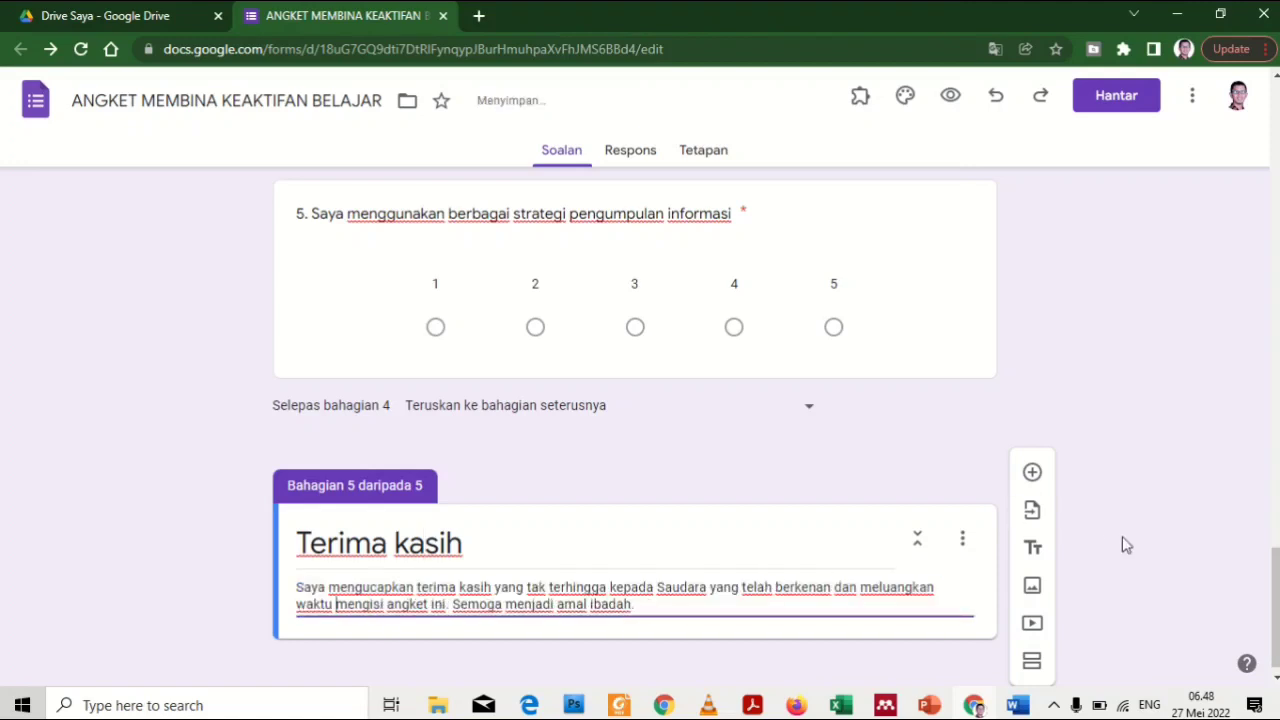
pyautogui.click(1124, 538)
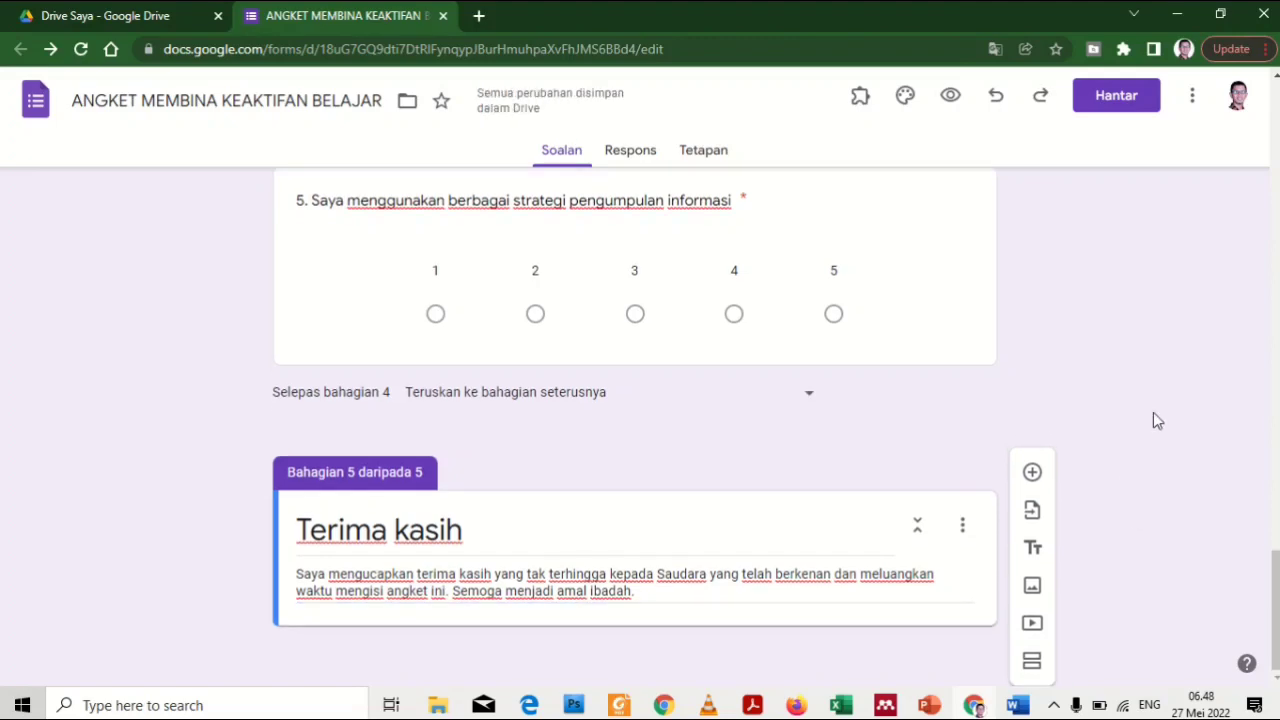
# Open the form's theme options and bring up the selection of header images
pyautogui.scroll(20, 1145, 412)
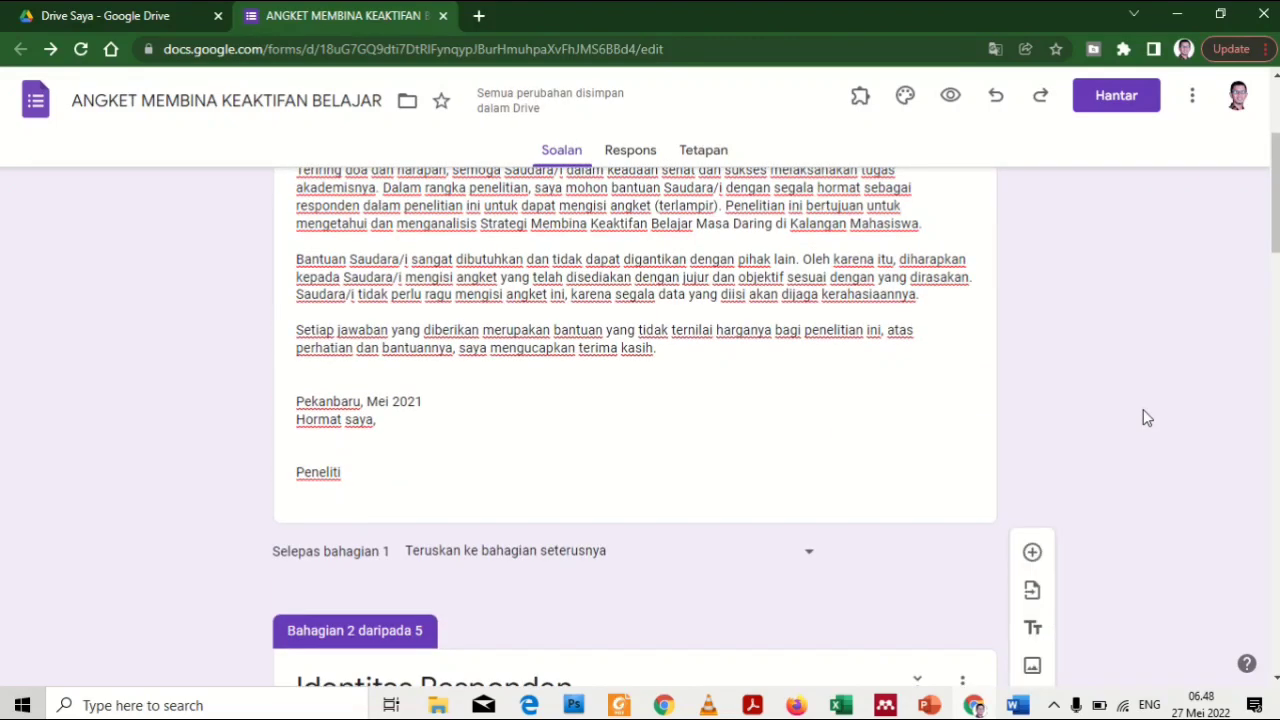
pyautogui.scroll(3, 1145, 412)
pyautogui.scroll(-5, 1145, 412)
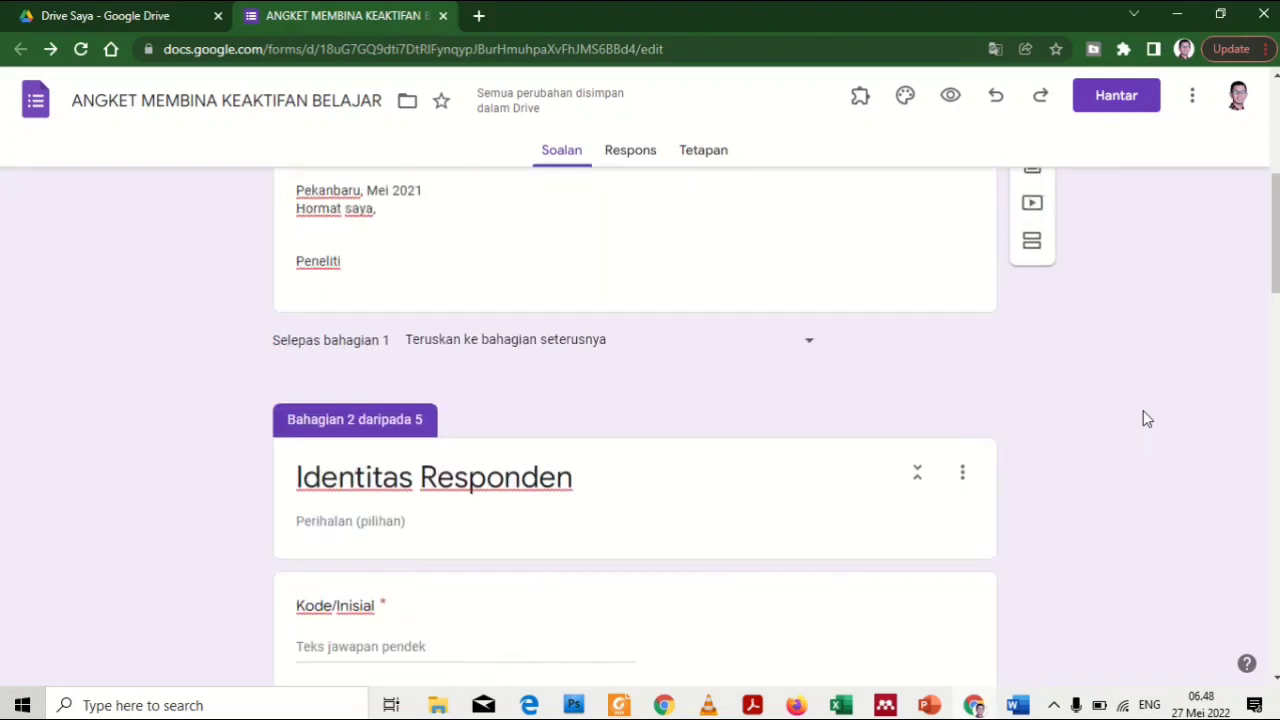
pyautogui.scroll(5, 1146, 419)
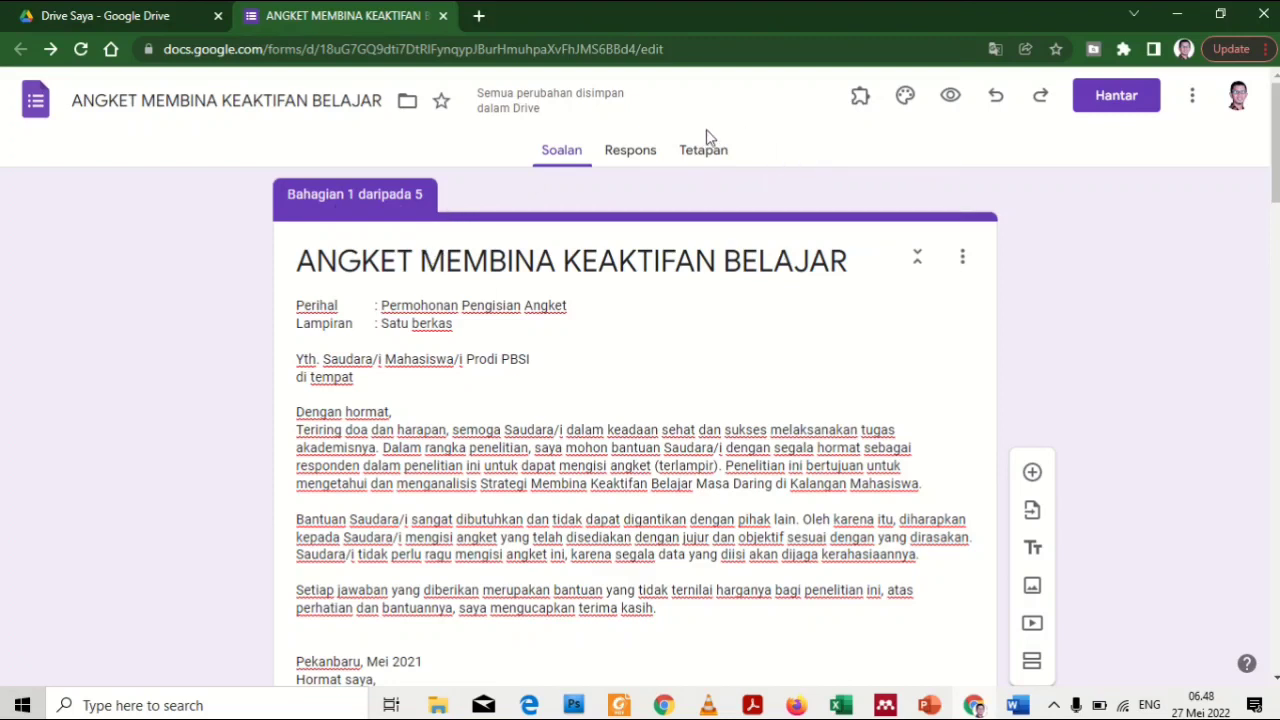
pyautogui.click(905, 97)
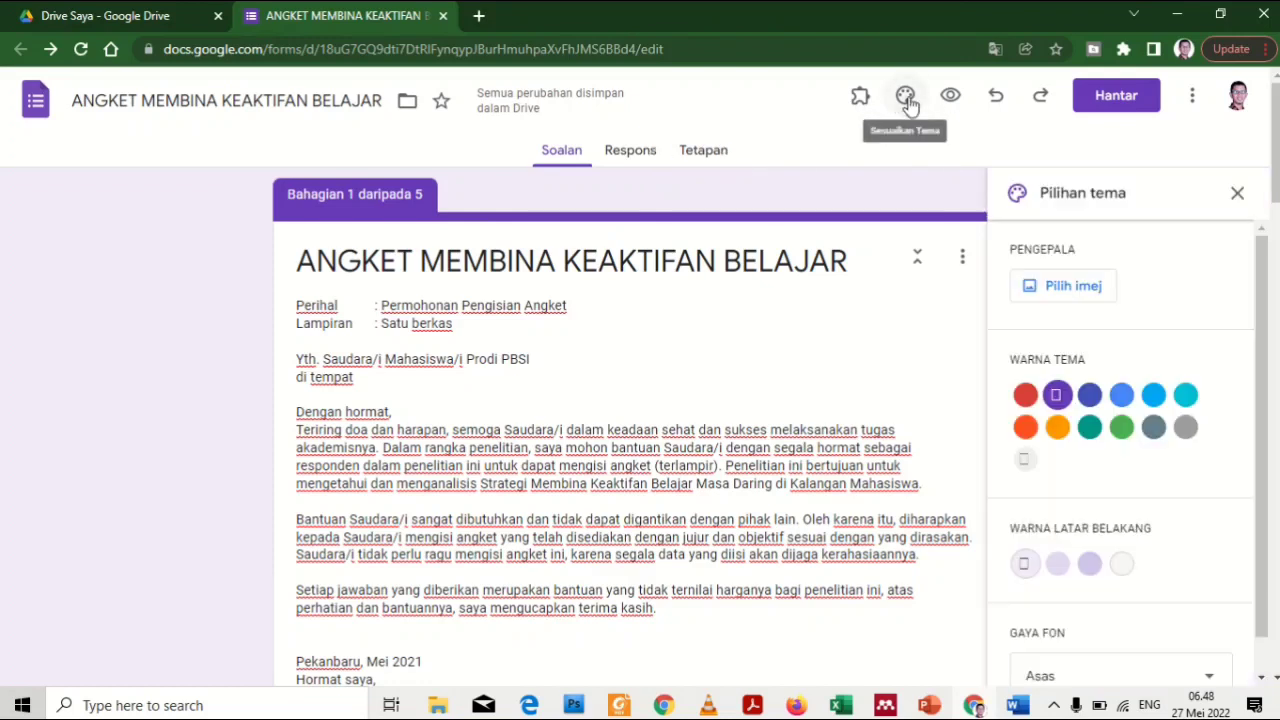
pyautogui.click(1068, 288)
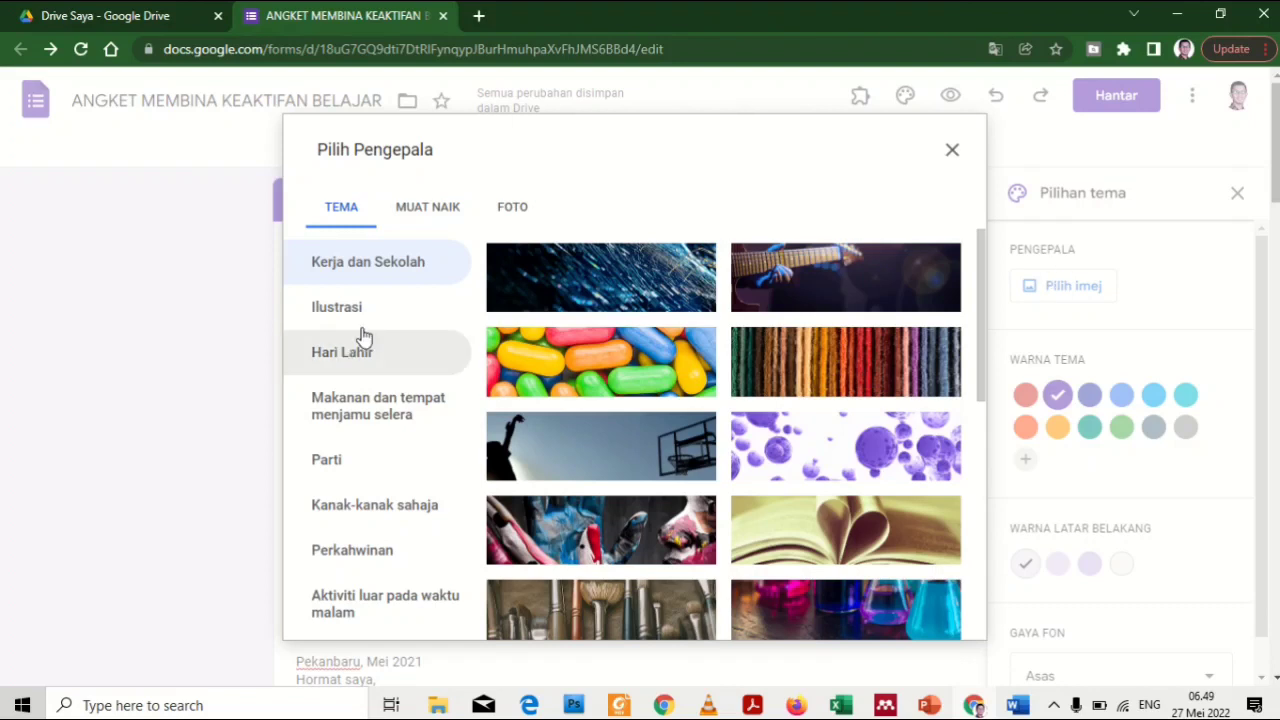
pyautogui.click(450, 210)
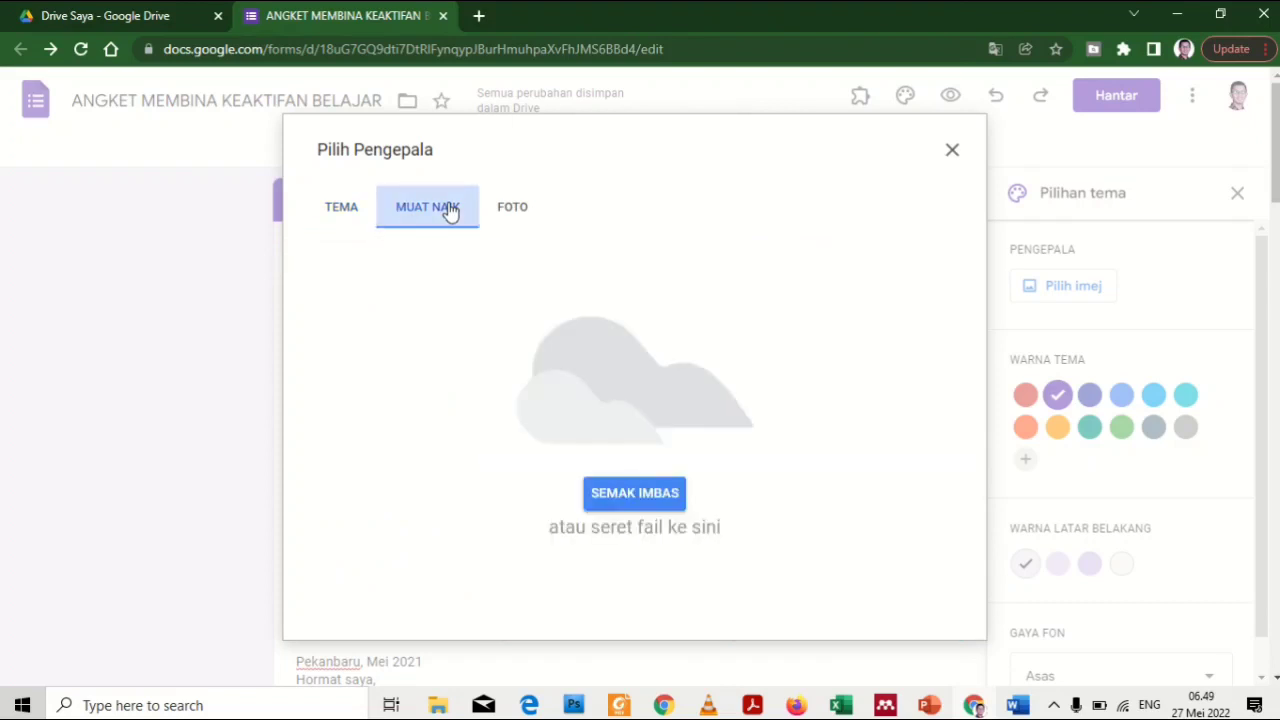
pyautogui.click(640, 497)
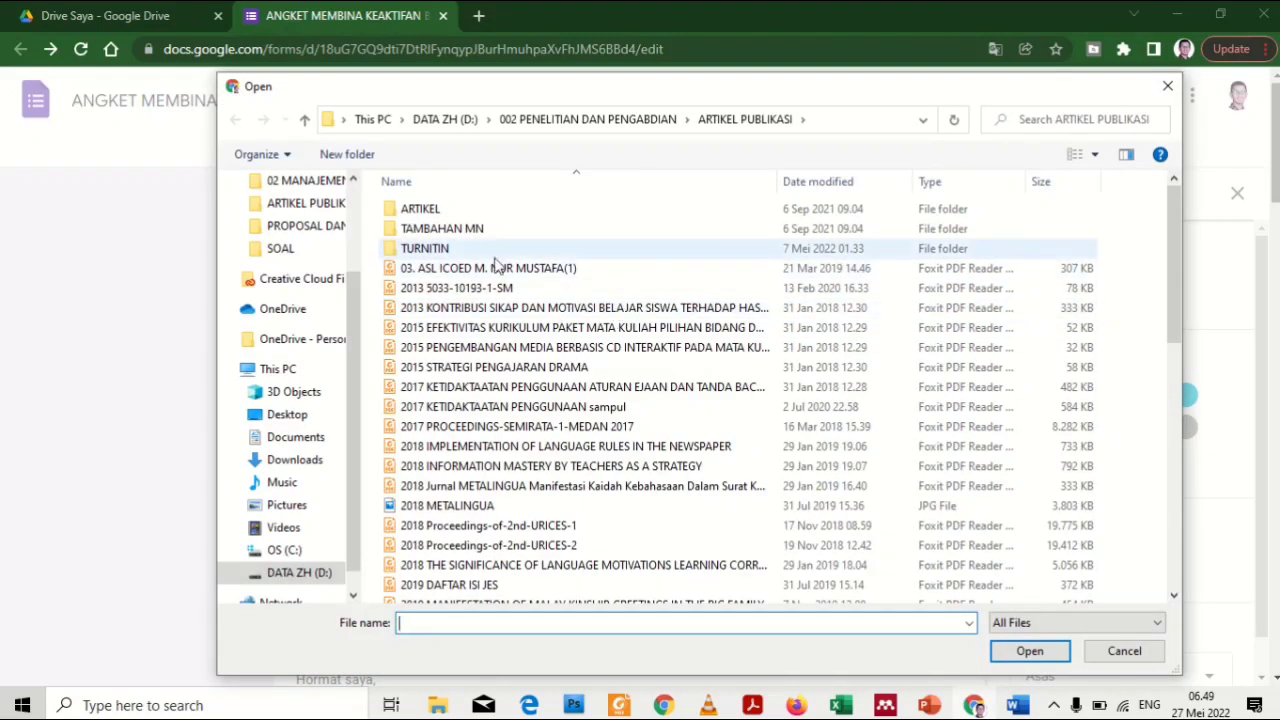
pyautogui.click(1168, 90)
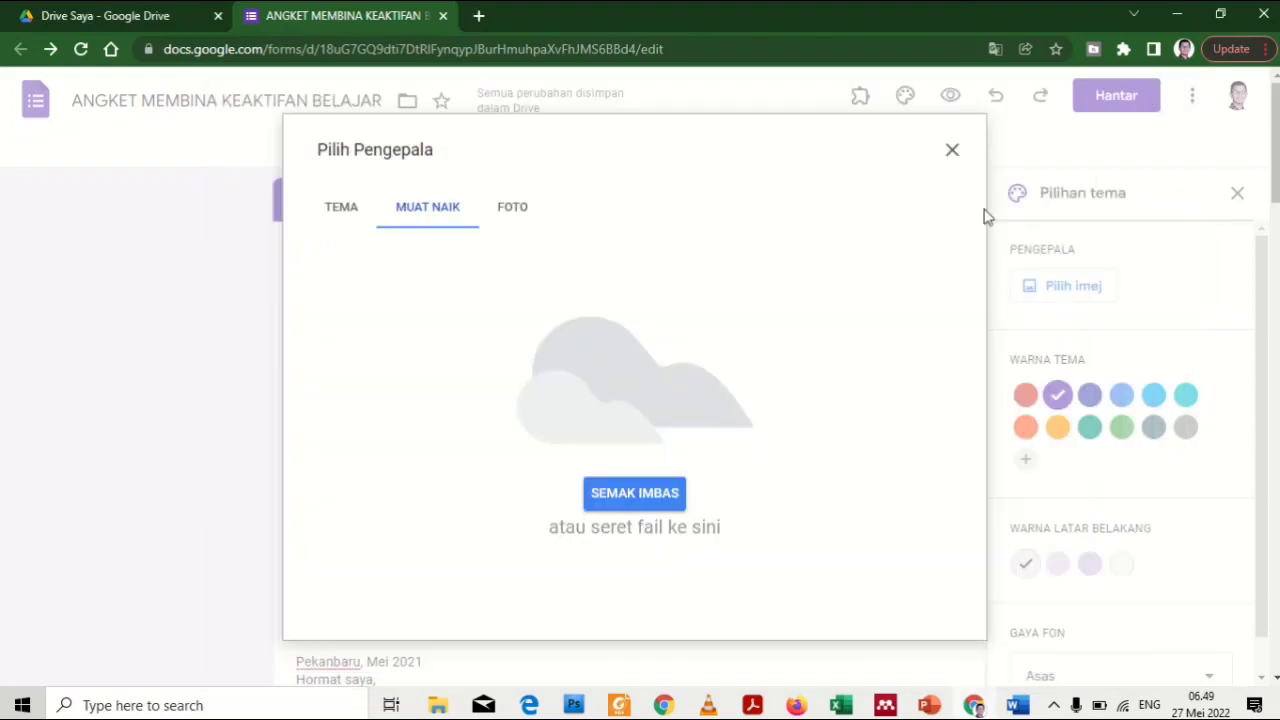
# Choose the grey rolled-paper picture, beside the one with leaves on wood, from the "Kerja dan Sekolah" theme images as the form's header
pyautogui.click(334, 212)
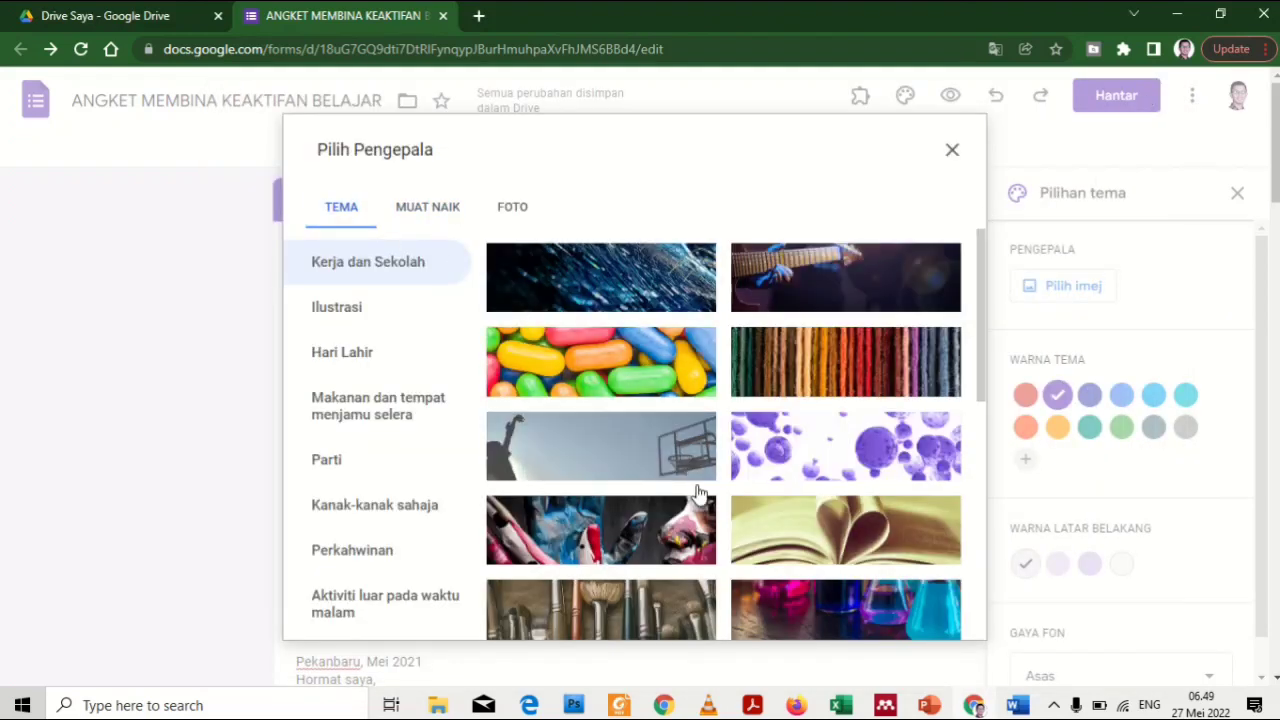
pyautogui.scroll(-5, 698, 492)
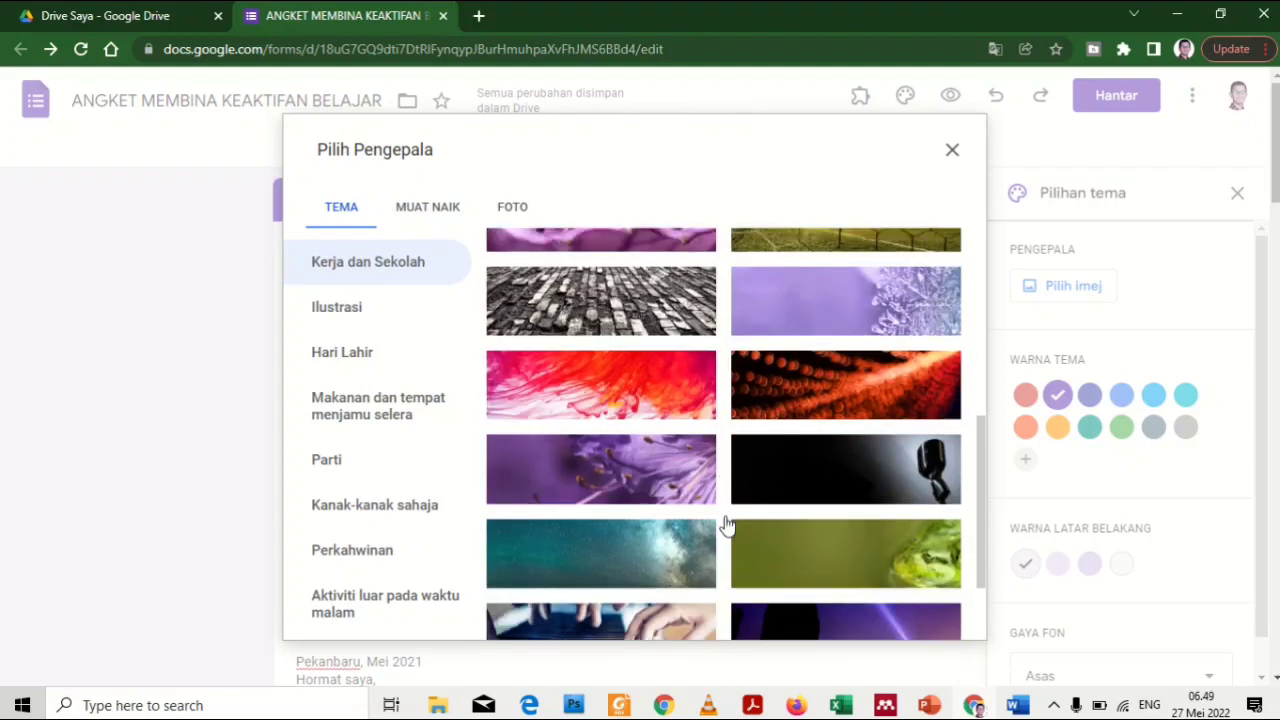
pyautogui.scroll(-5, 727, 525)
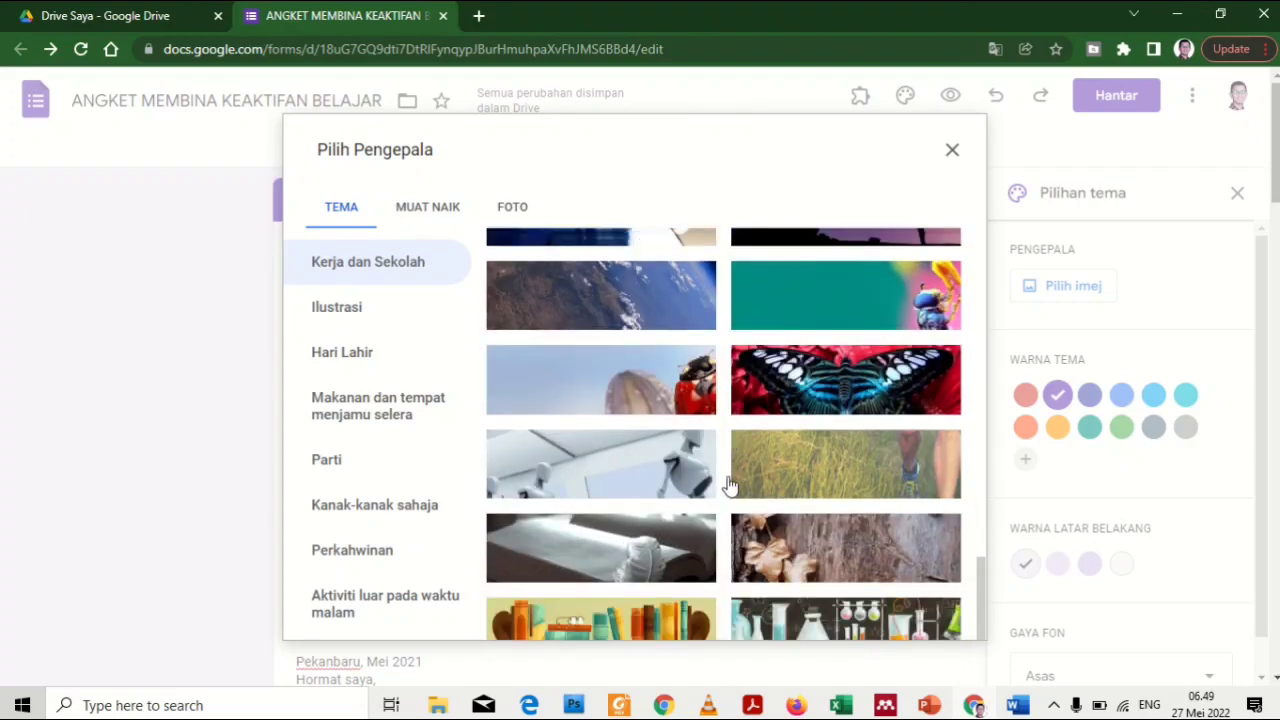
pyautogui.scroll(-1, 729, 485)
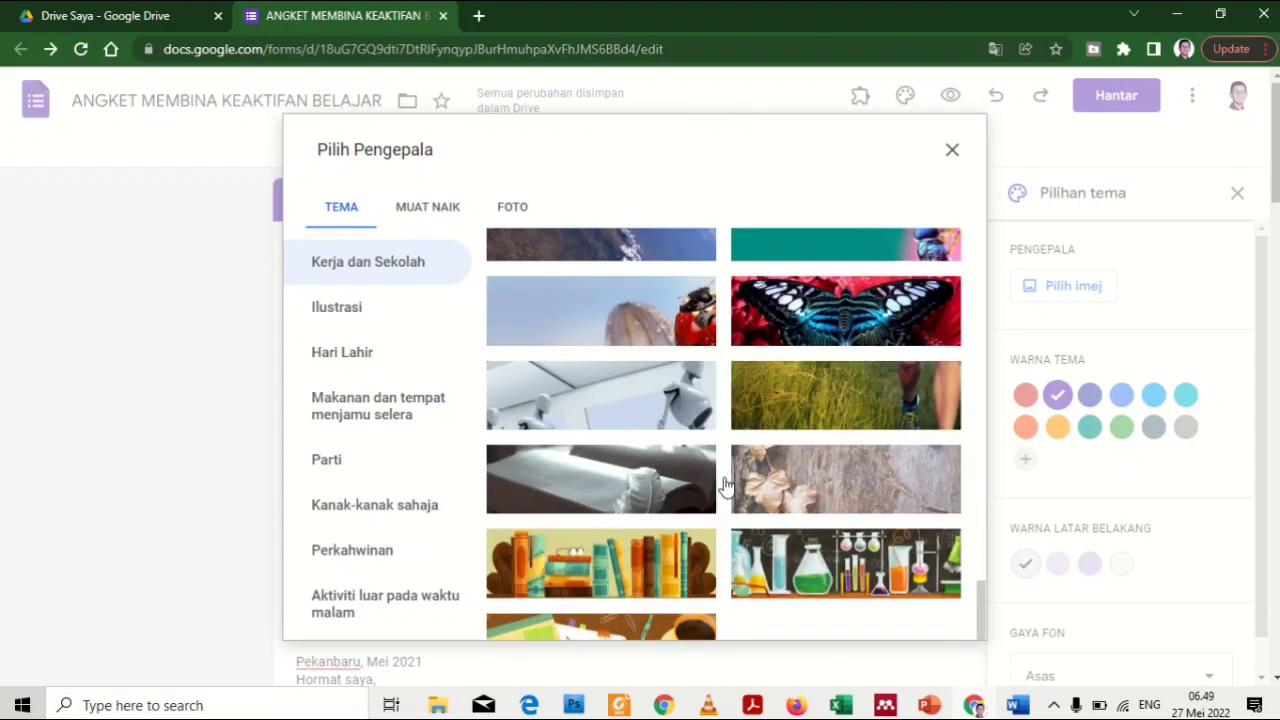
pyautogui.scroll(-1, 729, 485)
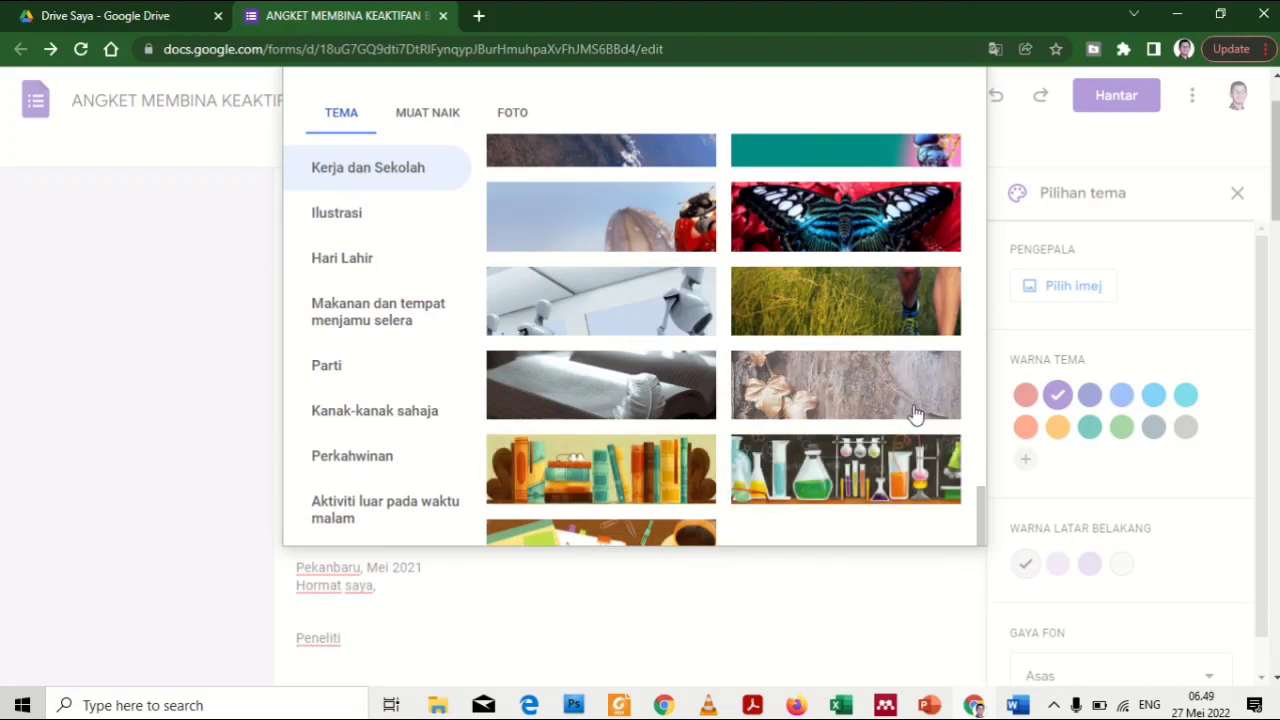
pyautogui.scroll(3, 725, 465)
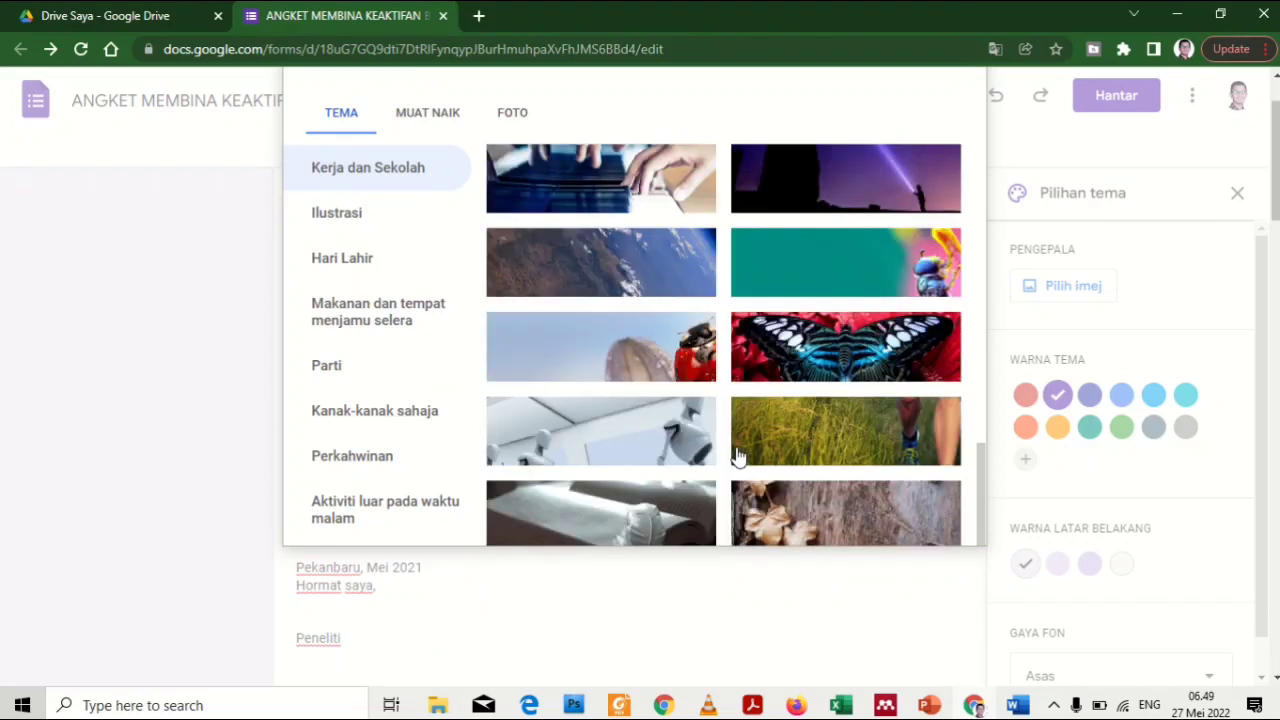
pyautogui.scroll(-3, 738, 455)
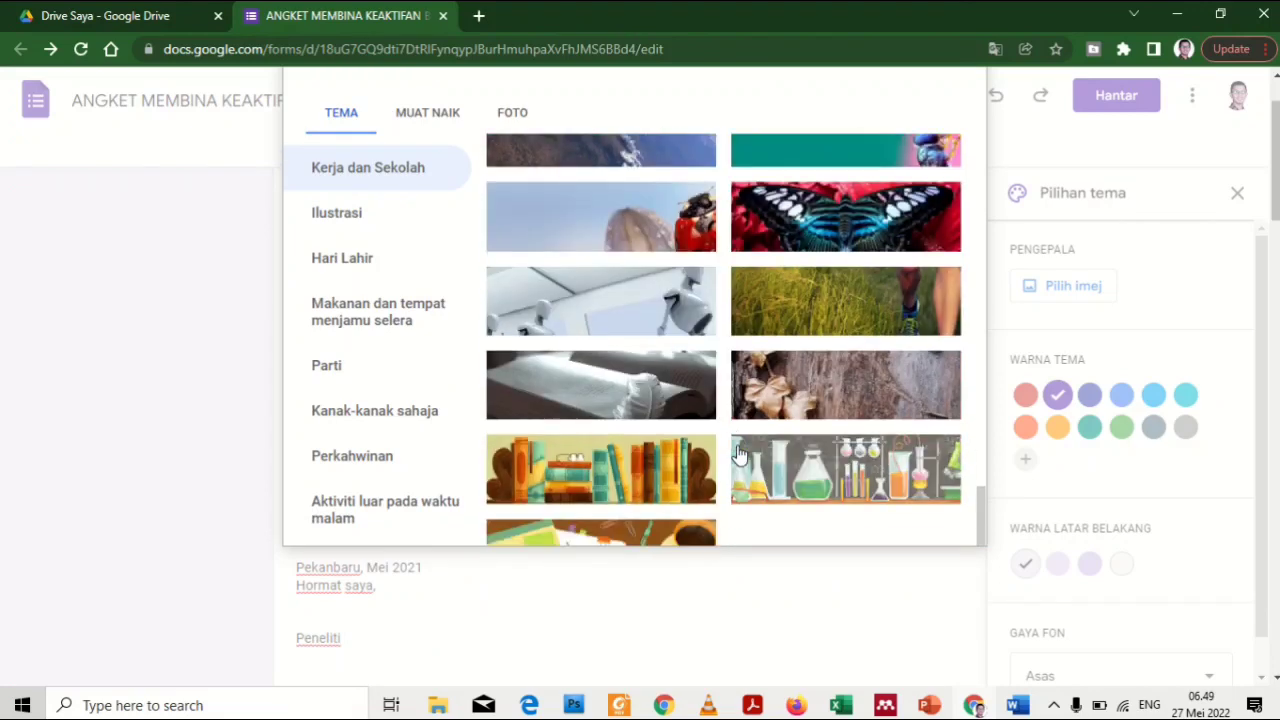
pyautogui.doubleClick(670, 397)
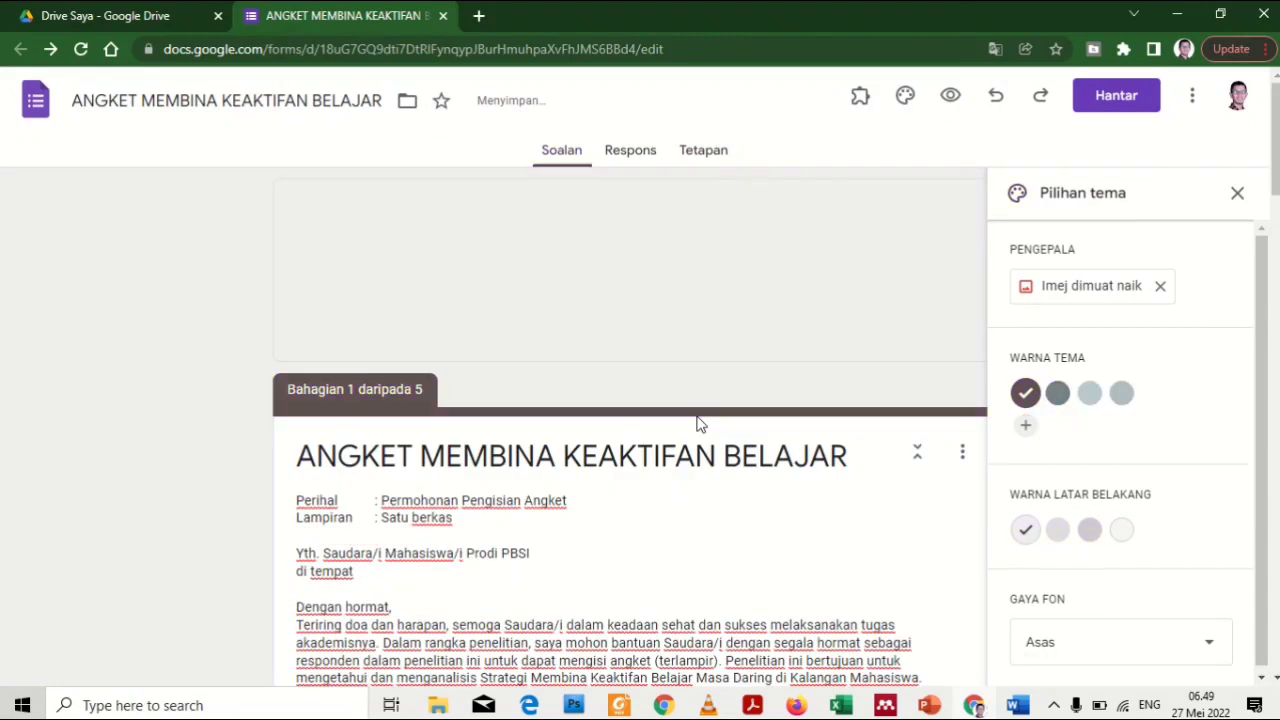
# Close the theme options and check how the form's first section looks with its new header image
pyautogui.scroll(-2, 700, 425)
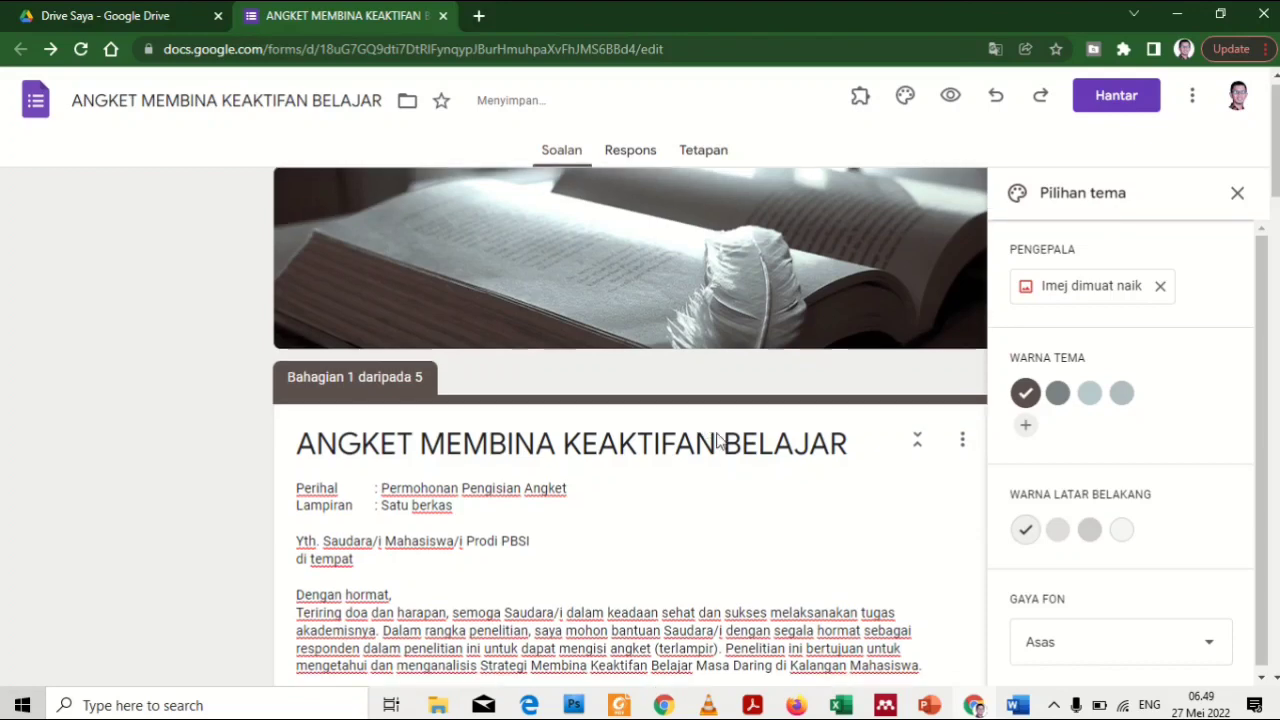
pyautogui.click(1238, 195)
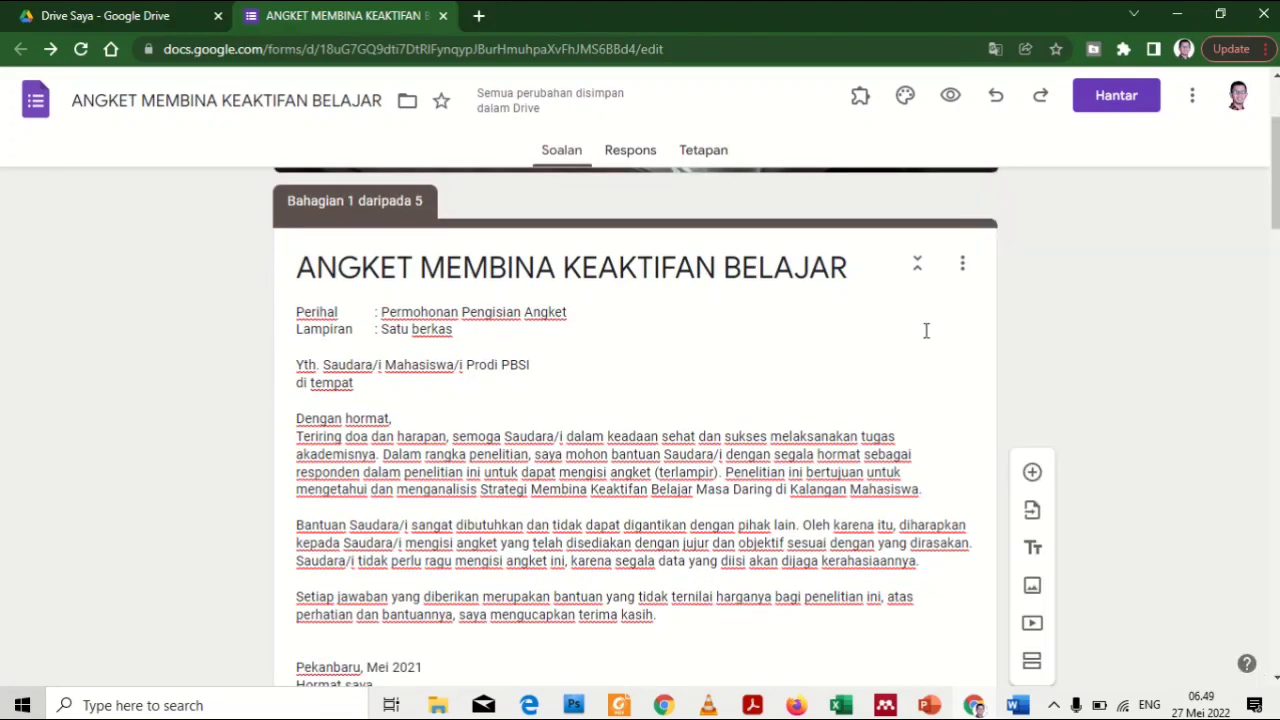
pyautogui.scroll(-3, 926, 331)
pyautogui.scroll(5, 909, 357)
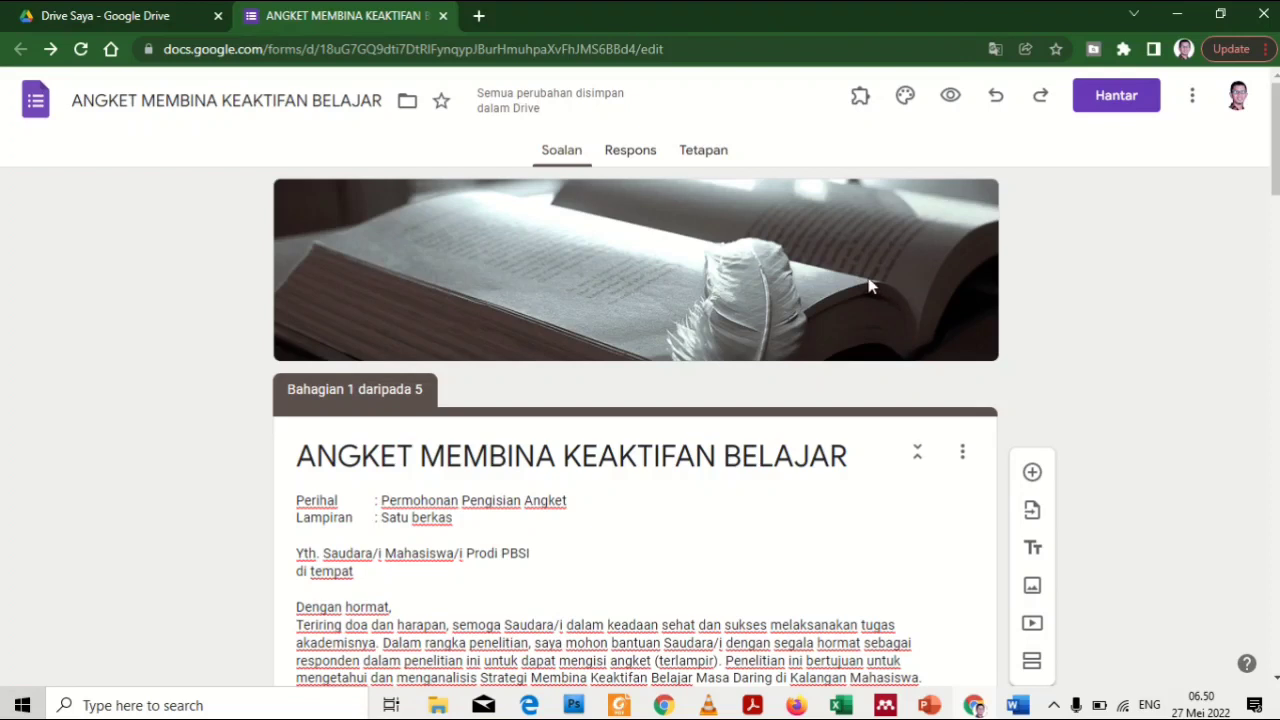
# Open the form's settings, expand "Respons" and turn on "Terhad kepada 1 balasan" to limit each respondent to one response
pyautogui.click(712, 158)
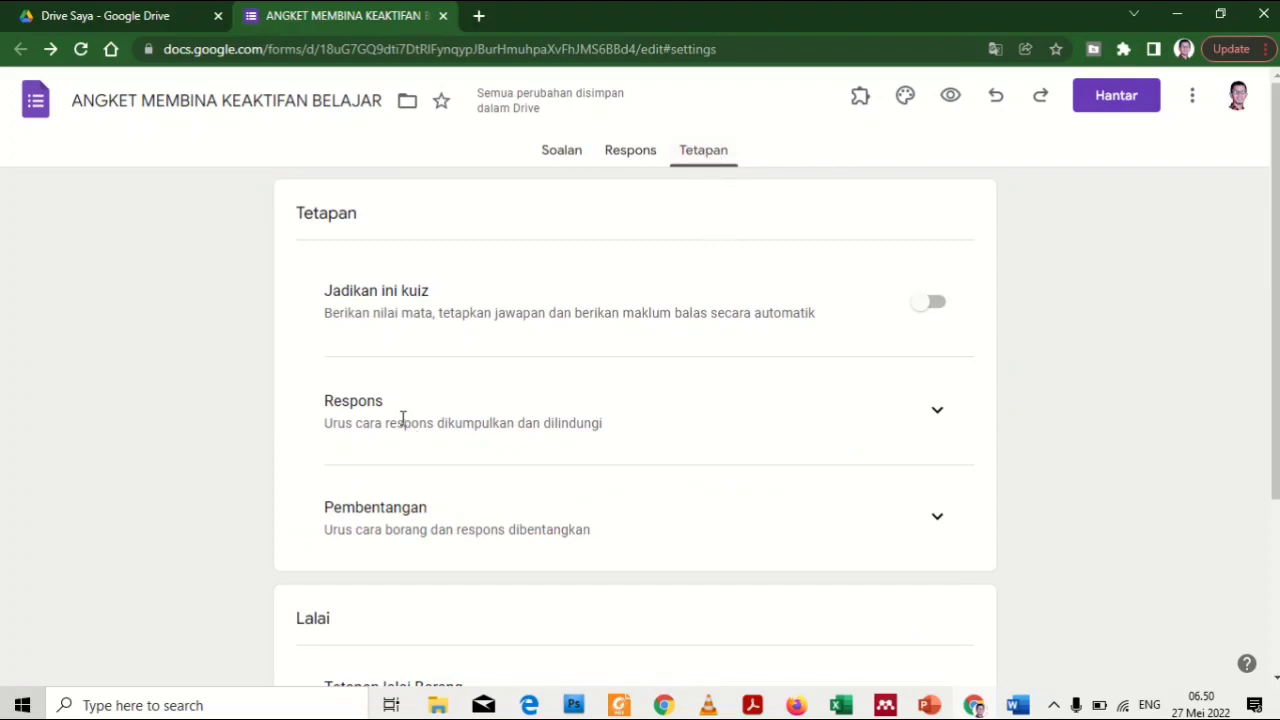
pyautogui.moveTo(326, 400); pyautogui.dragTo(388, 405)
pyautogui.click(938, 412)
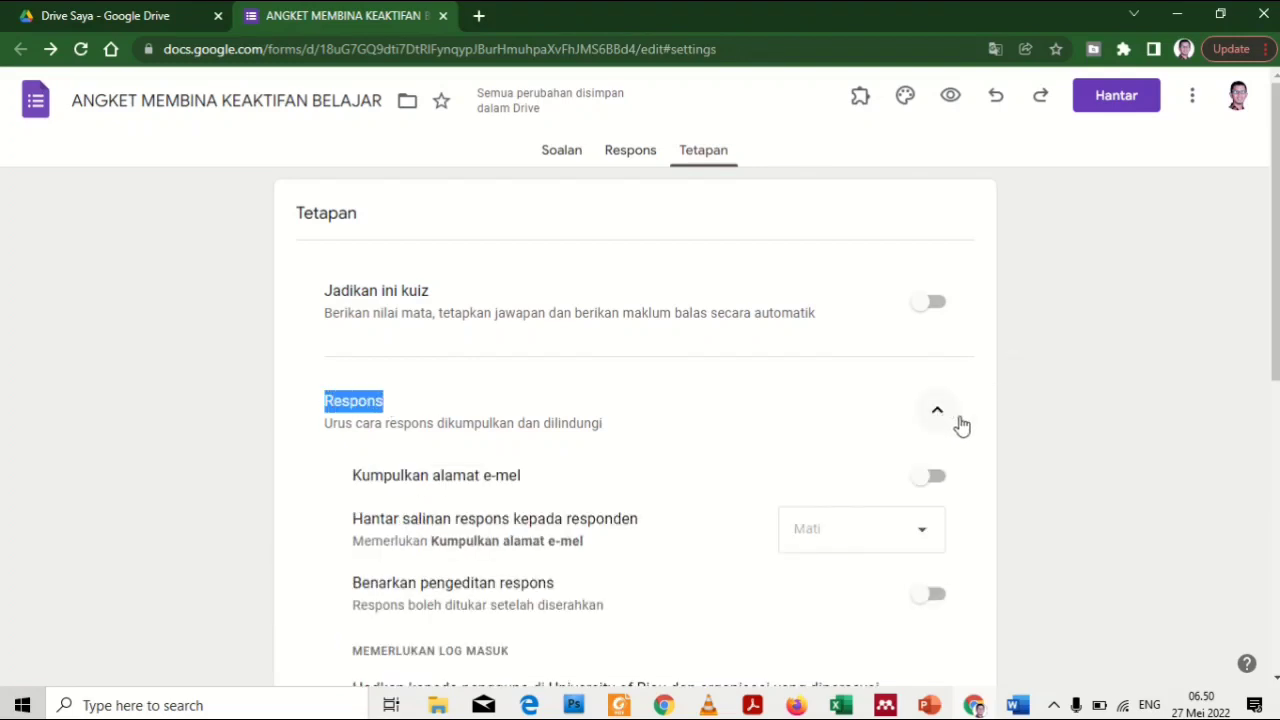
pyautogui.scroll(-2, 978, 412)
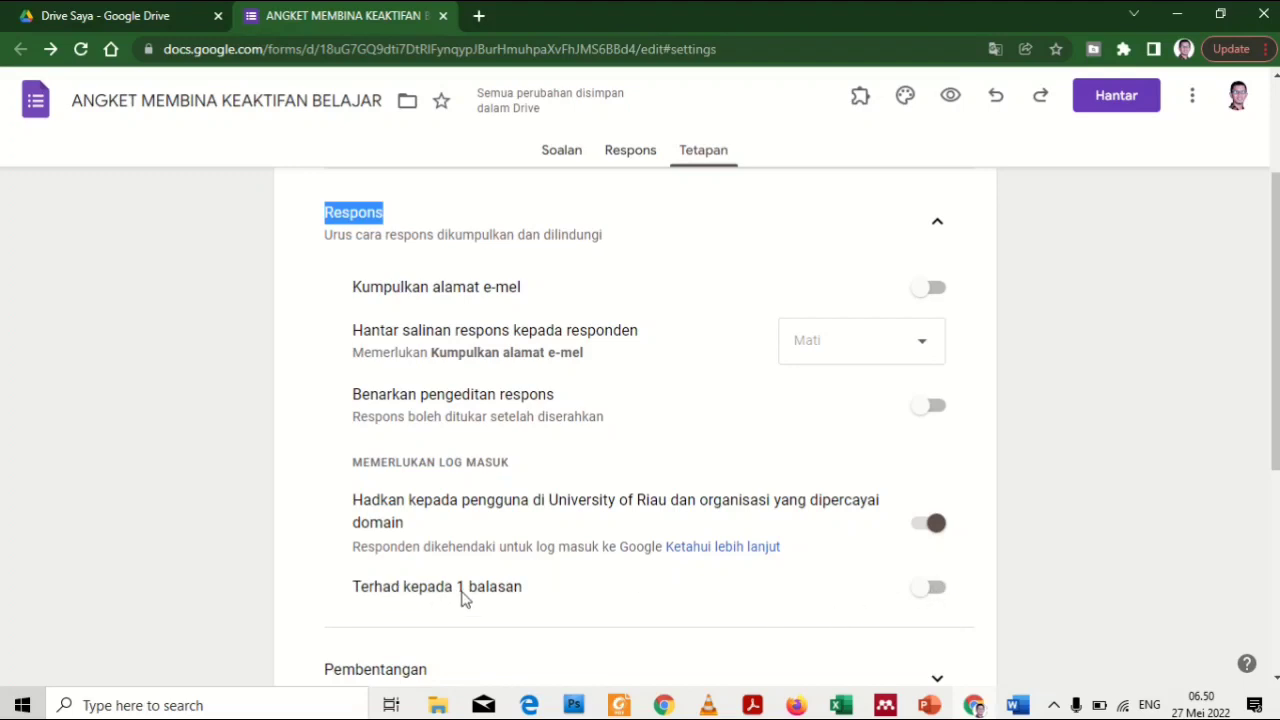
pyautogui.click(935, 590)
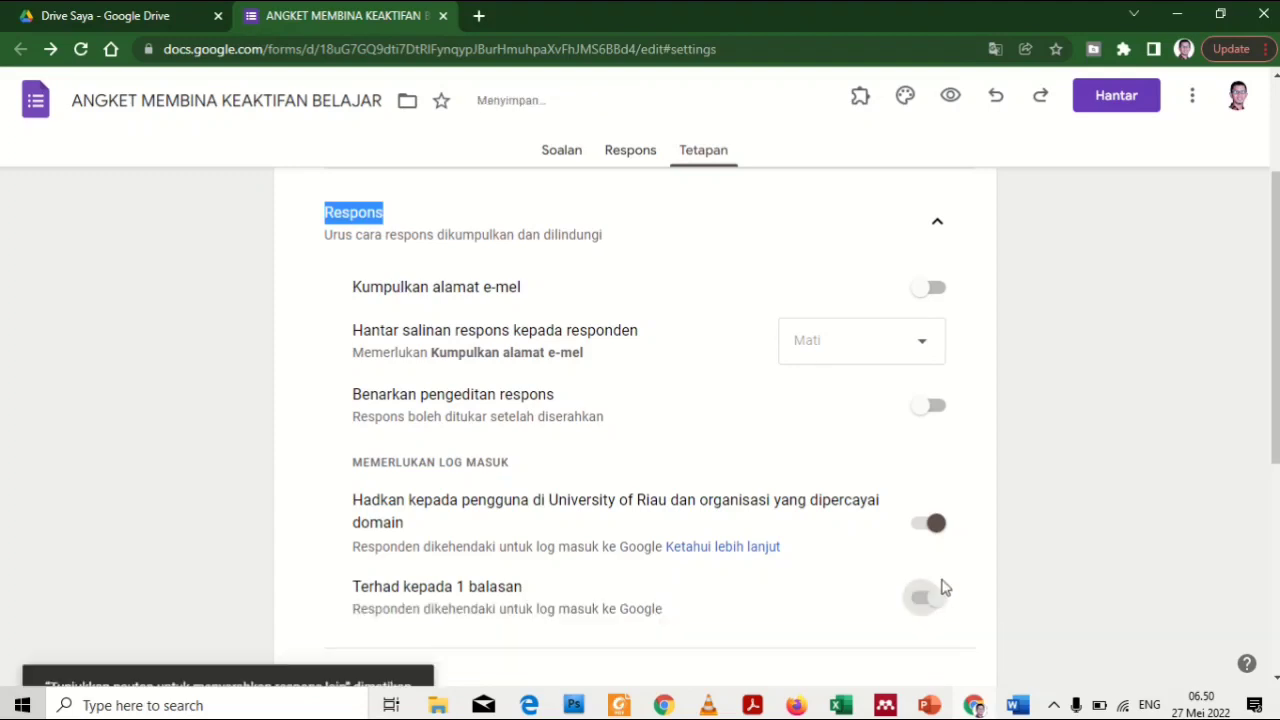
# Review the form's remaining settings, including response, sign-in and default options, and return to the questions
pyautogui.scroll(-3, 968, 470)
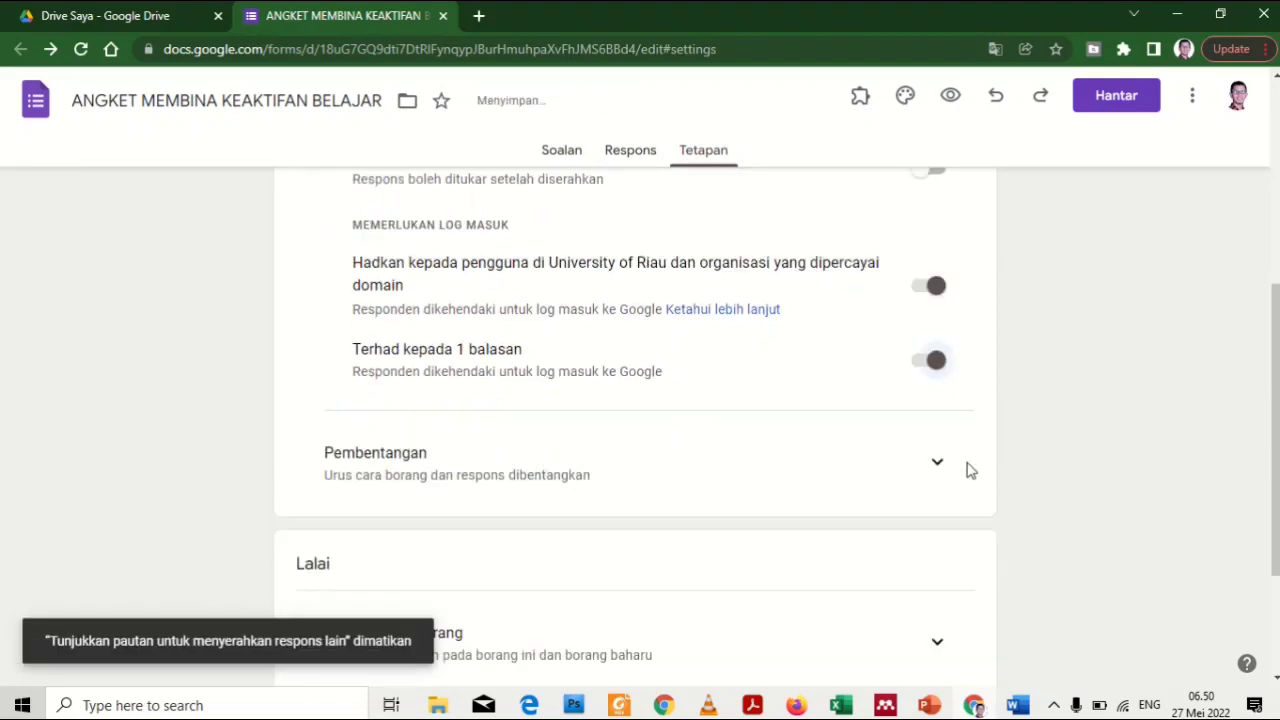
pyautogui.scroll(1, 968, 467)
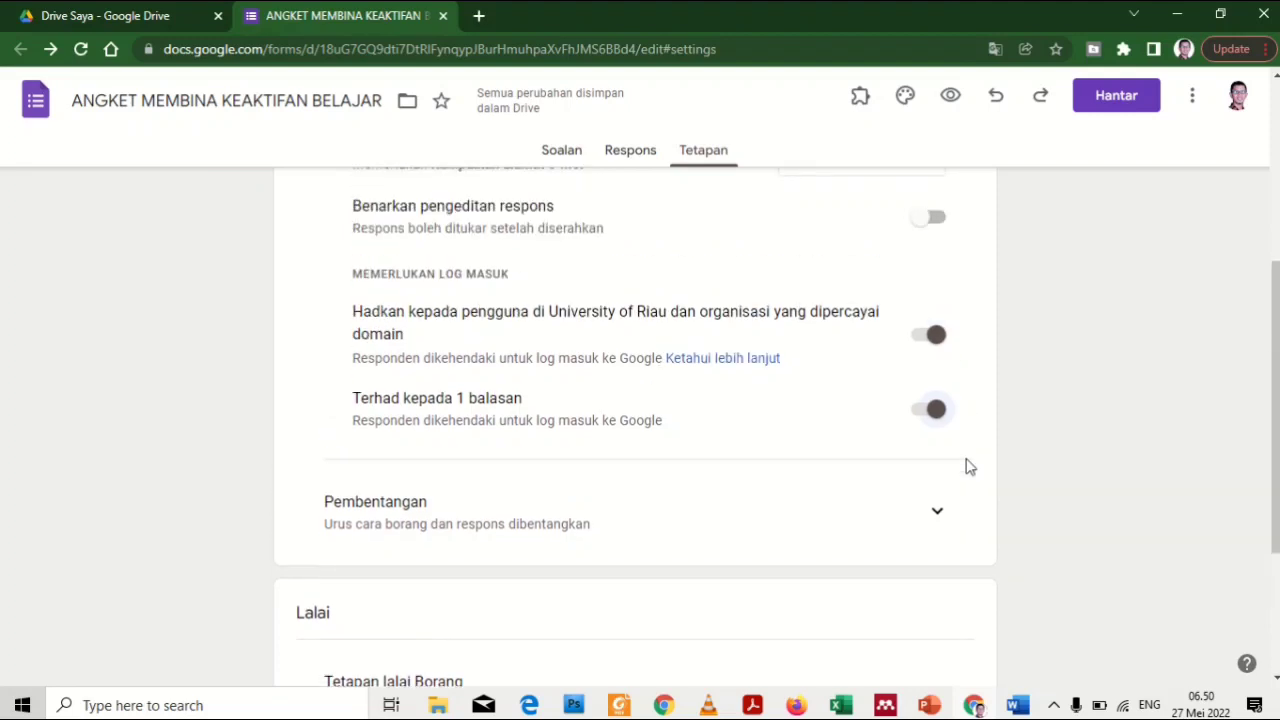
pyautogui.scroll(-1, 968, 467)
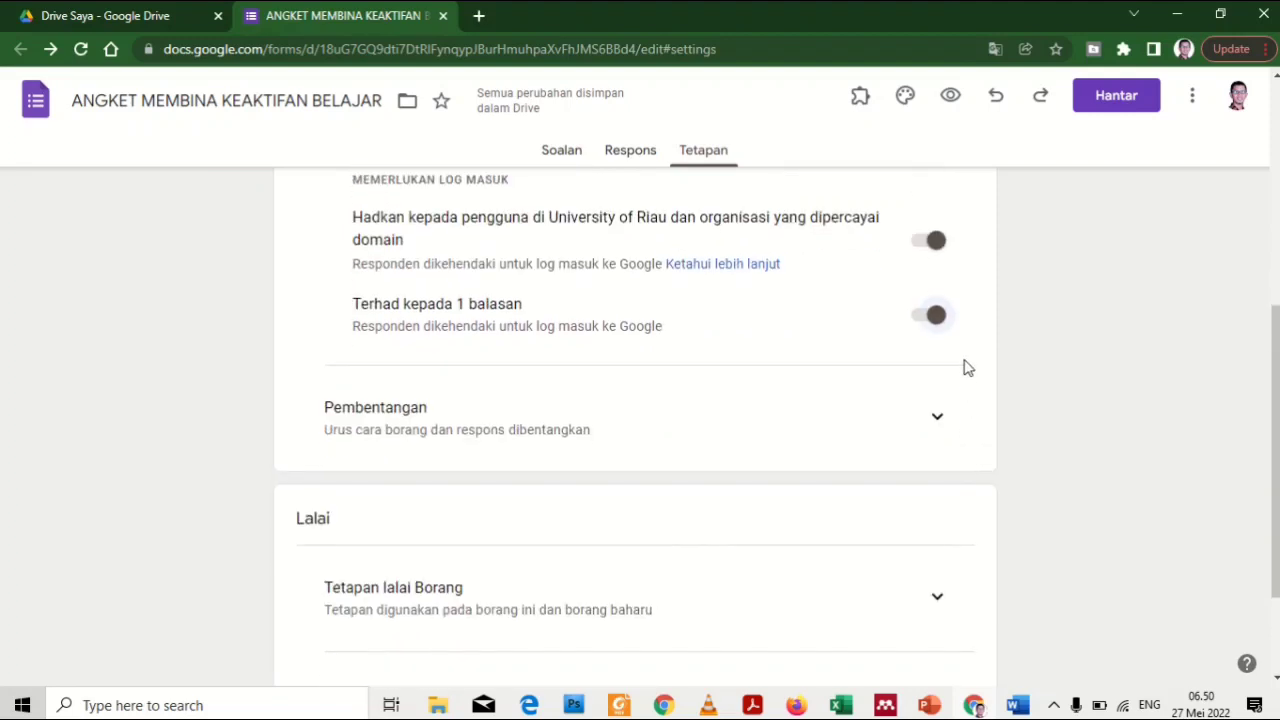
pyautogui.scroll(-2, 960, 375)
pyautogui.scroll(4, 949, 395)
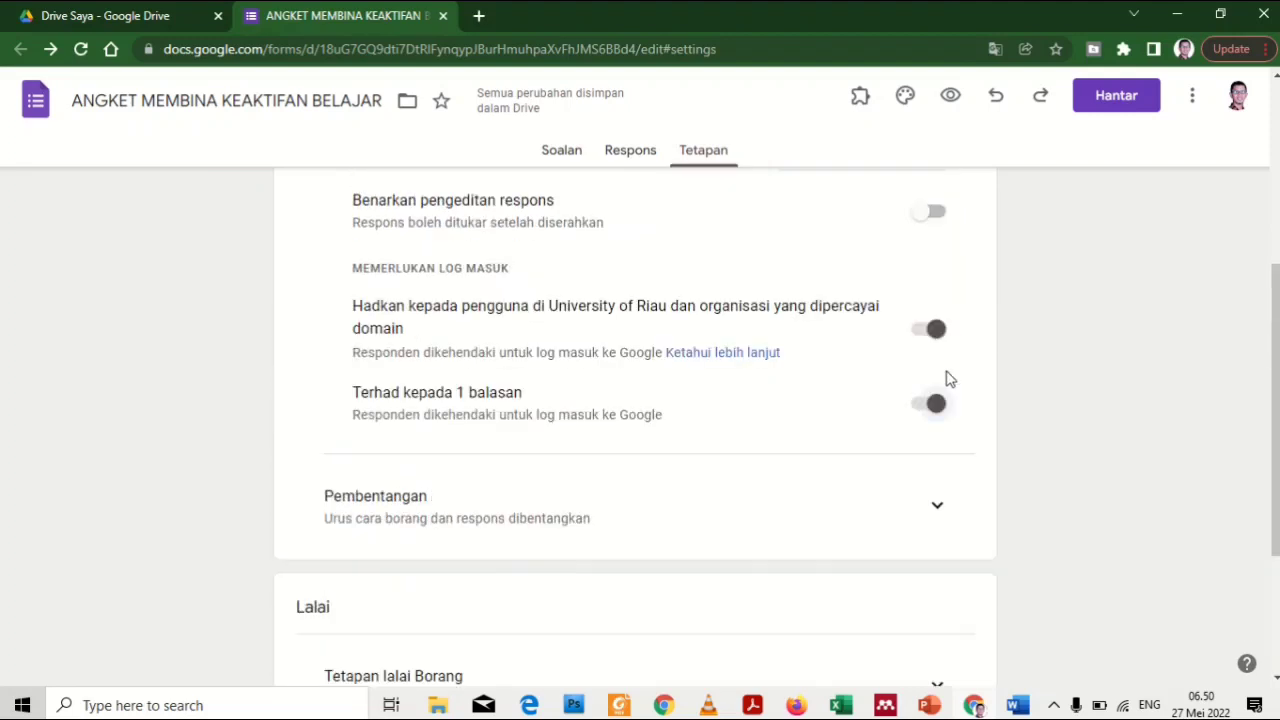
pyautogui.scroll(1, 948, 372)
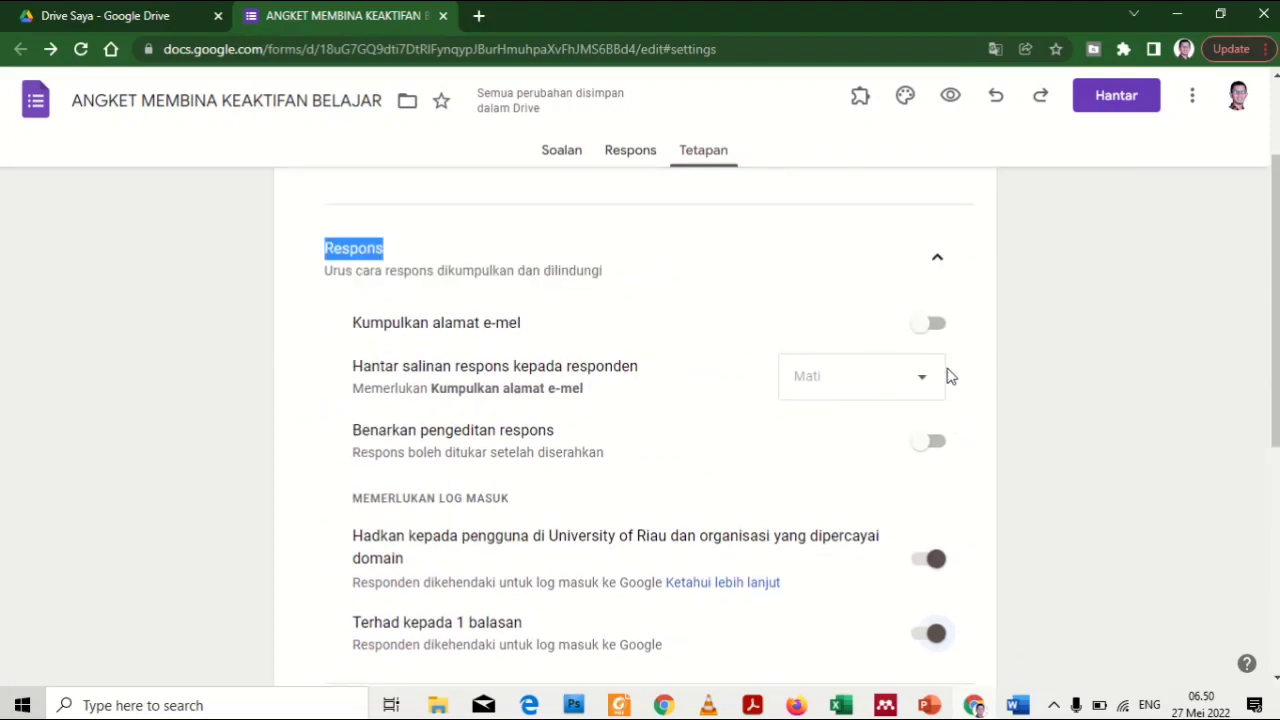
pyautogui.scroll(2, 956, 365)
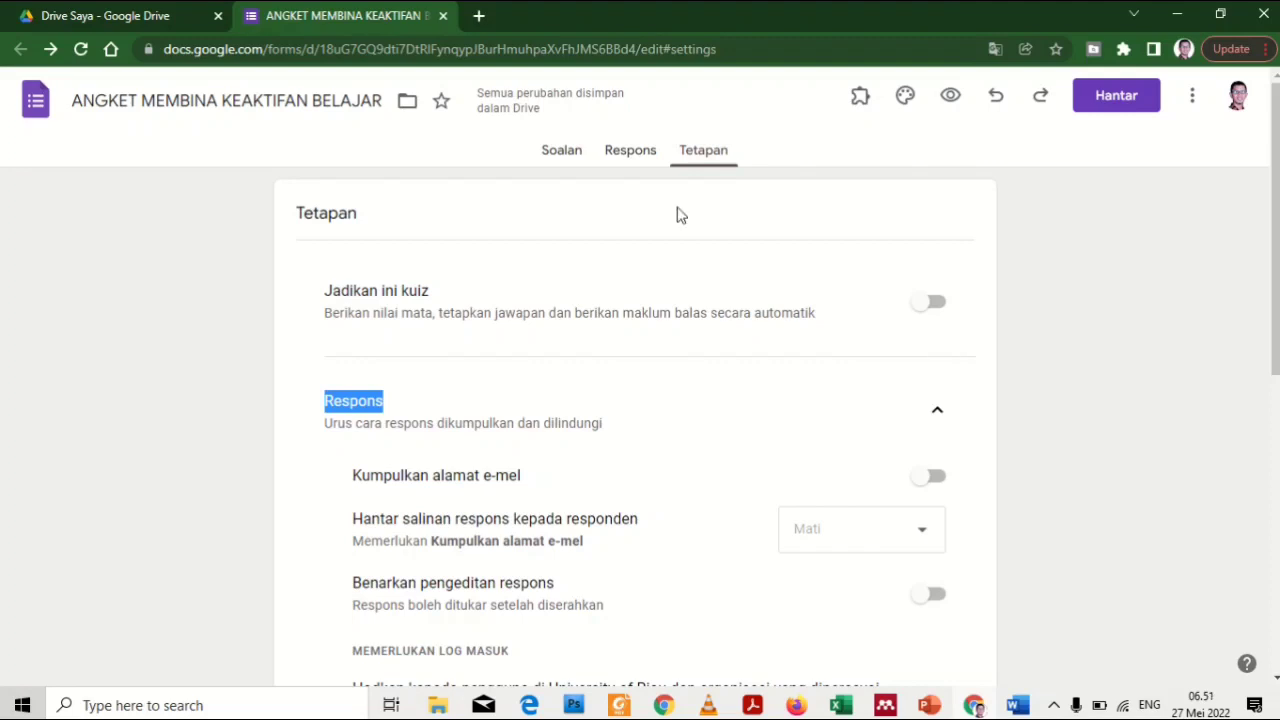
pyautogui.click(568, 152)
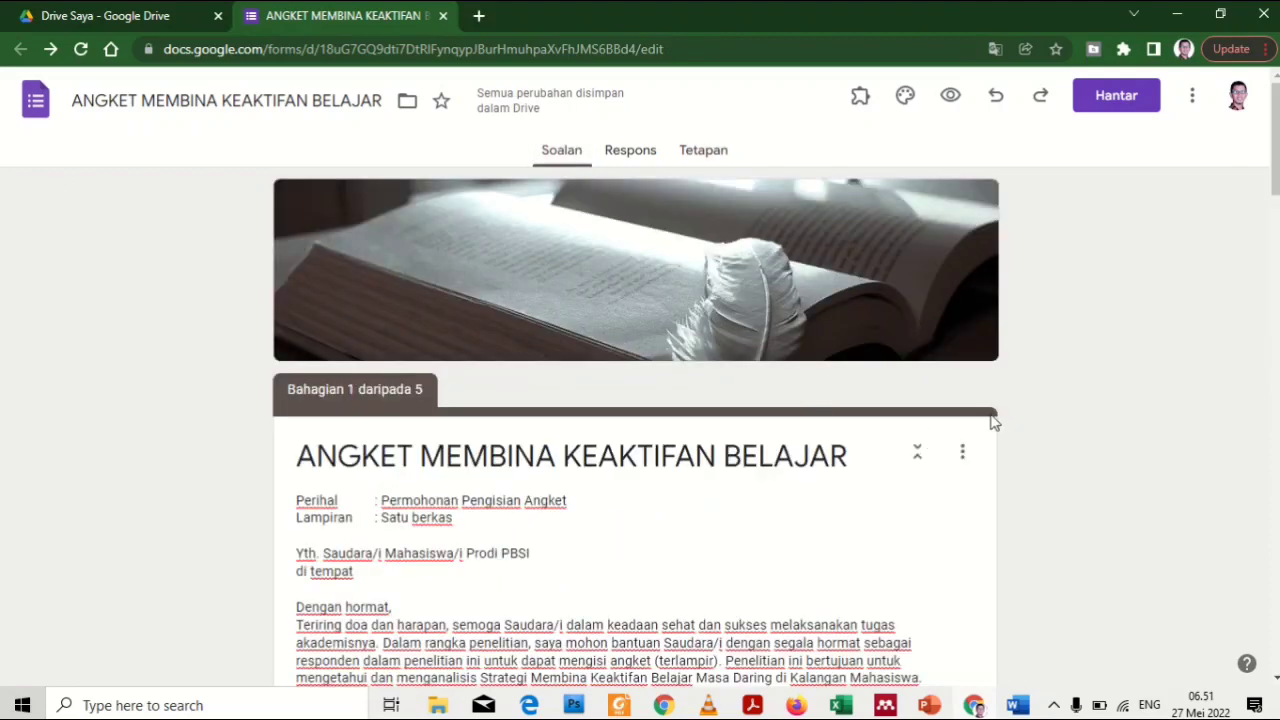
pyautogui.scroll(-3, 957, 374)
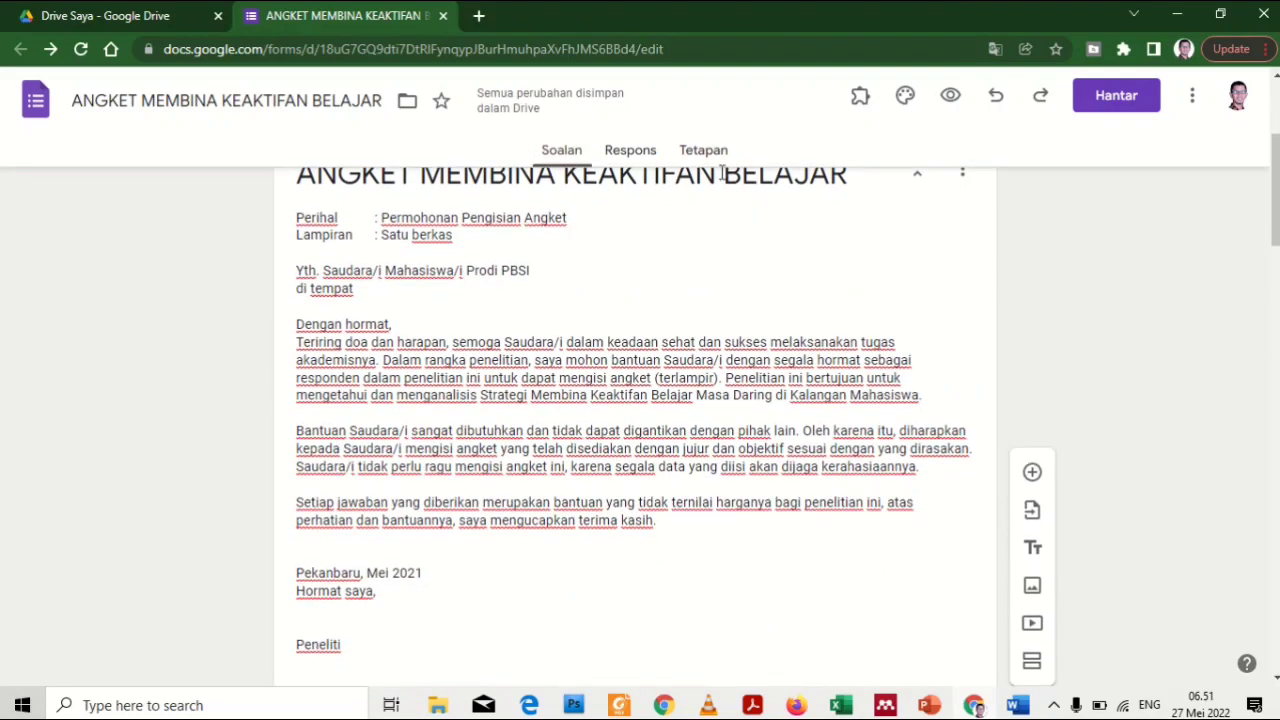
pyautogui.click(702, 151)
pyautogui.scroll(-2, 727, 437)
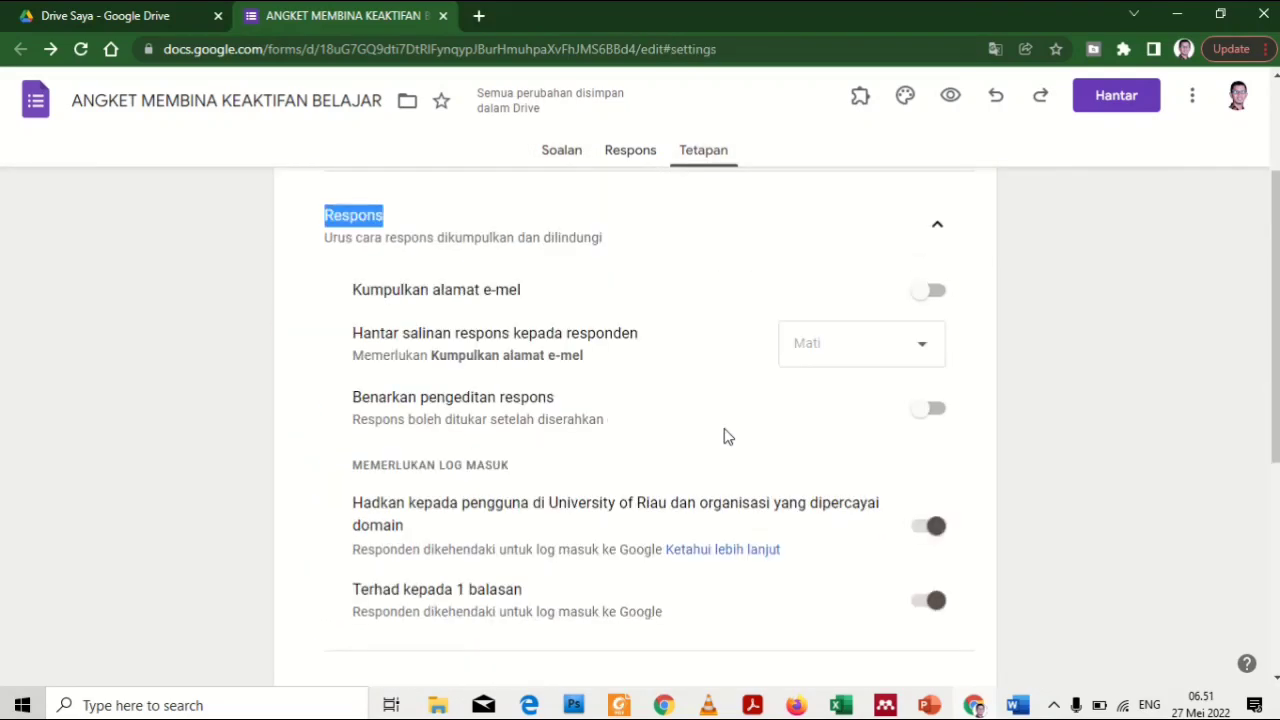
pyautogui.scroll(-2, 725, 428)
pyautogui.scroll(3, 634, 240)
pyautogui.click(574, 150)
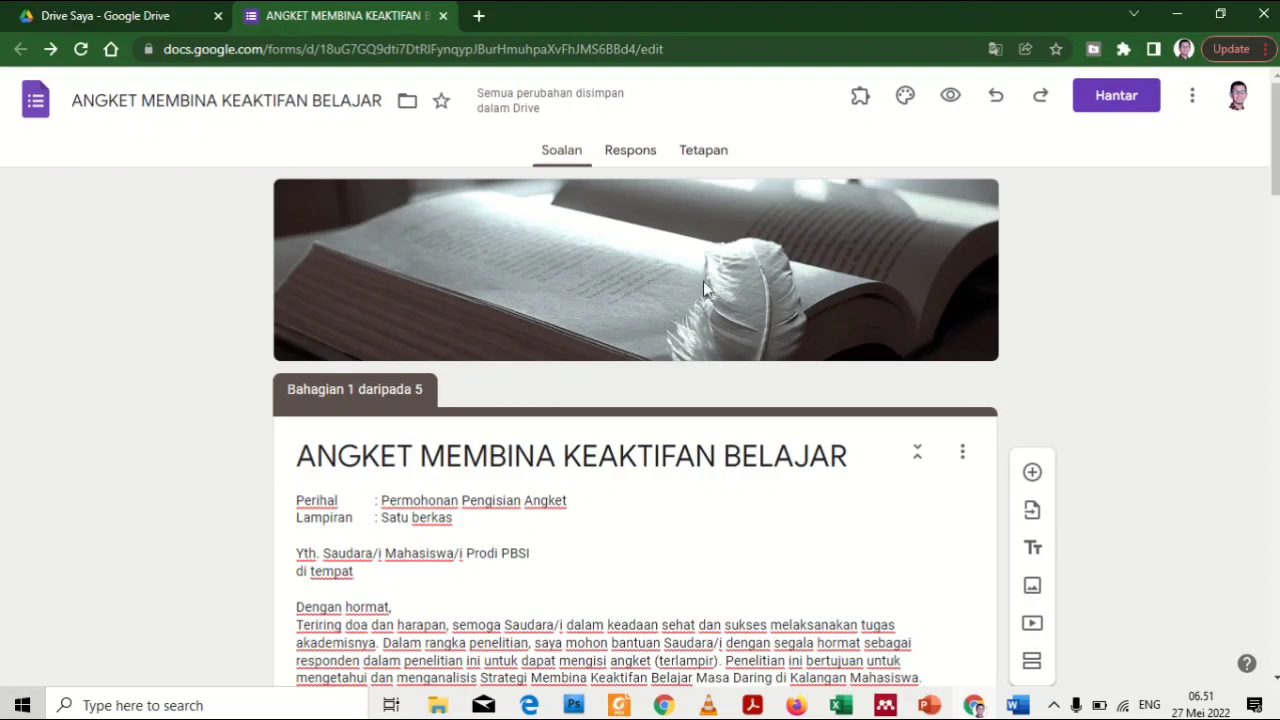
# Open the form's sending options, choose sending by link and copy the full-length link
pyautogui.click(1116, 98)
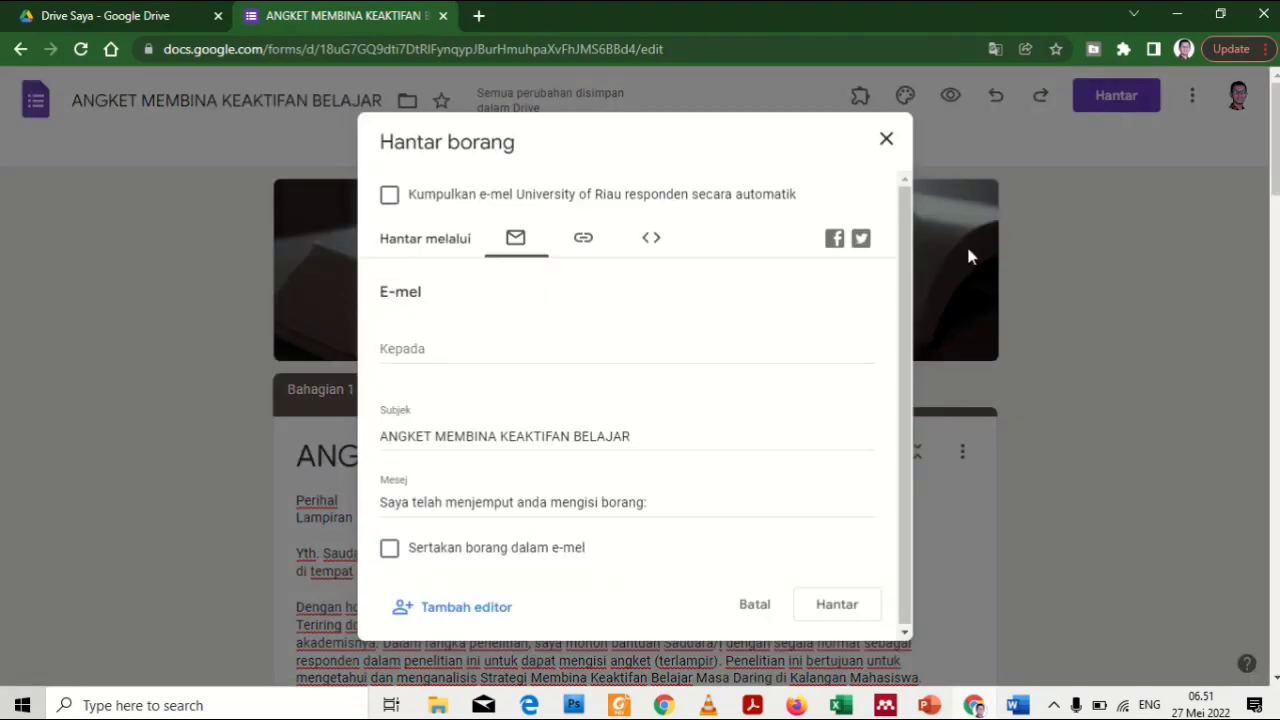
pyautogui.click(583, 241)
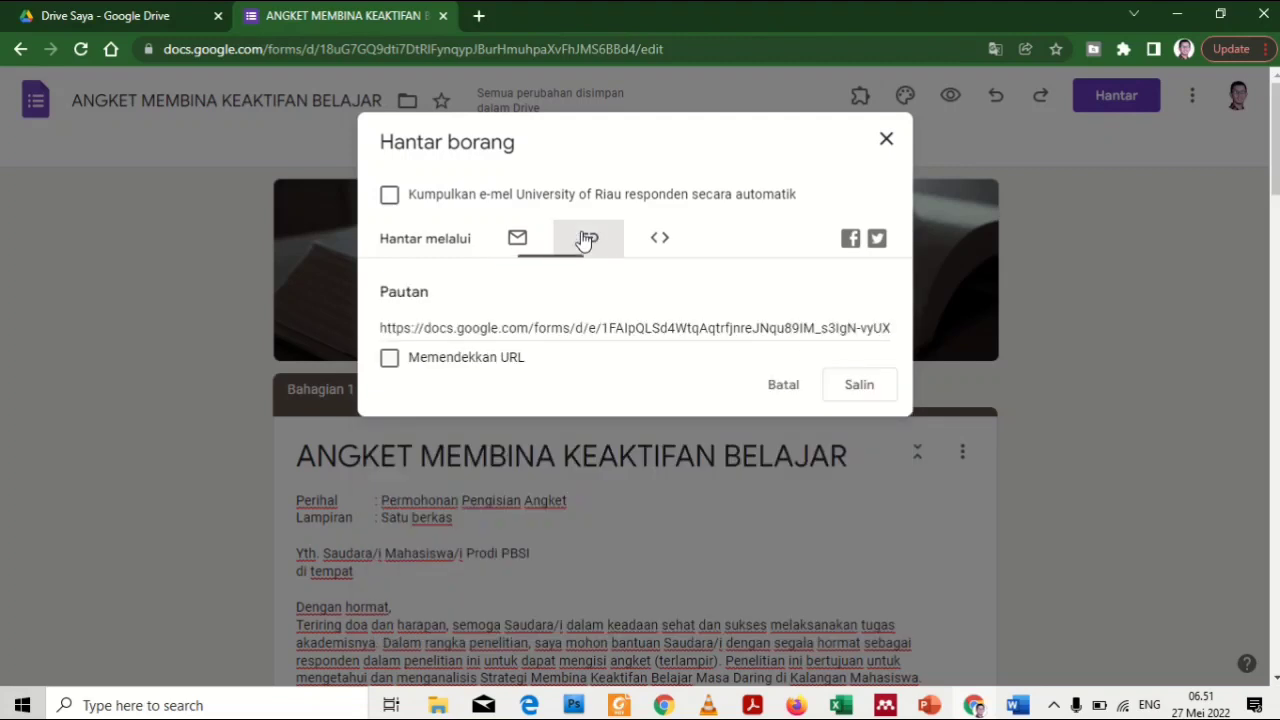
pyautogui.click(878, 394)
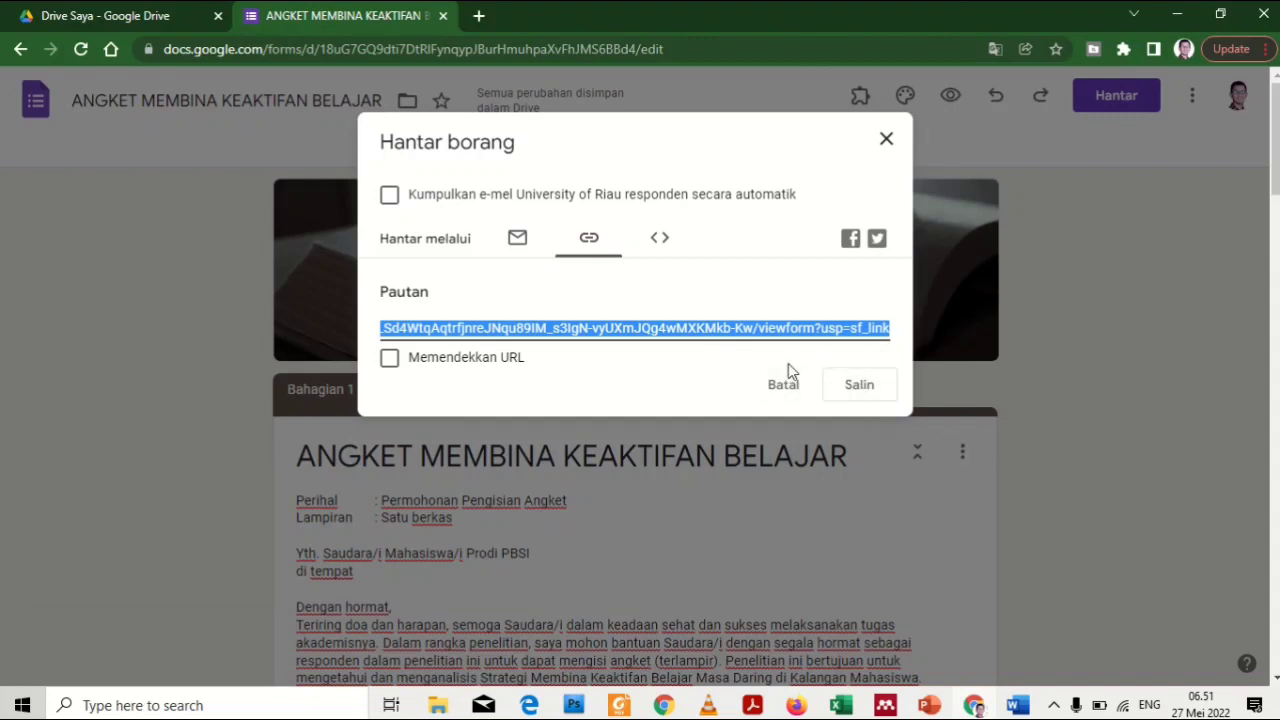
pyautogui.click(870, 391)
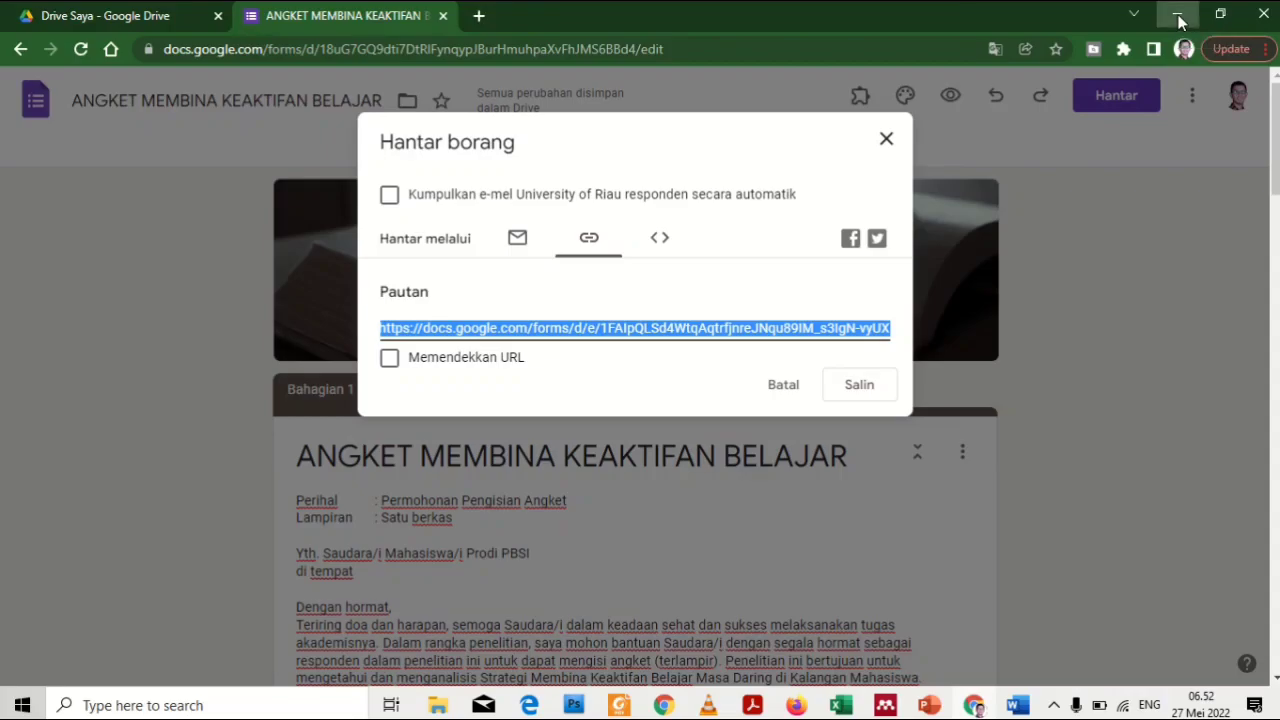
# Switch to a new Notepad document, paste the full form link followed by a line break, and maximize the window
pyautogui.click(1178, 22)
pyautogui.click(1180, 22)
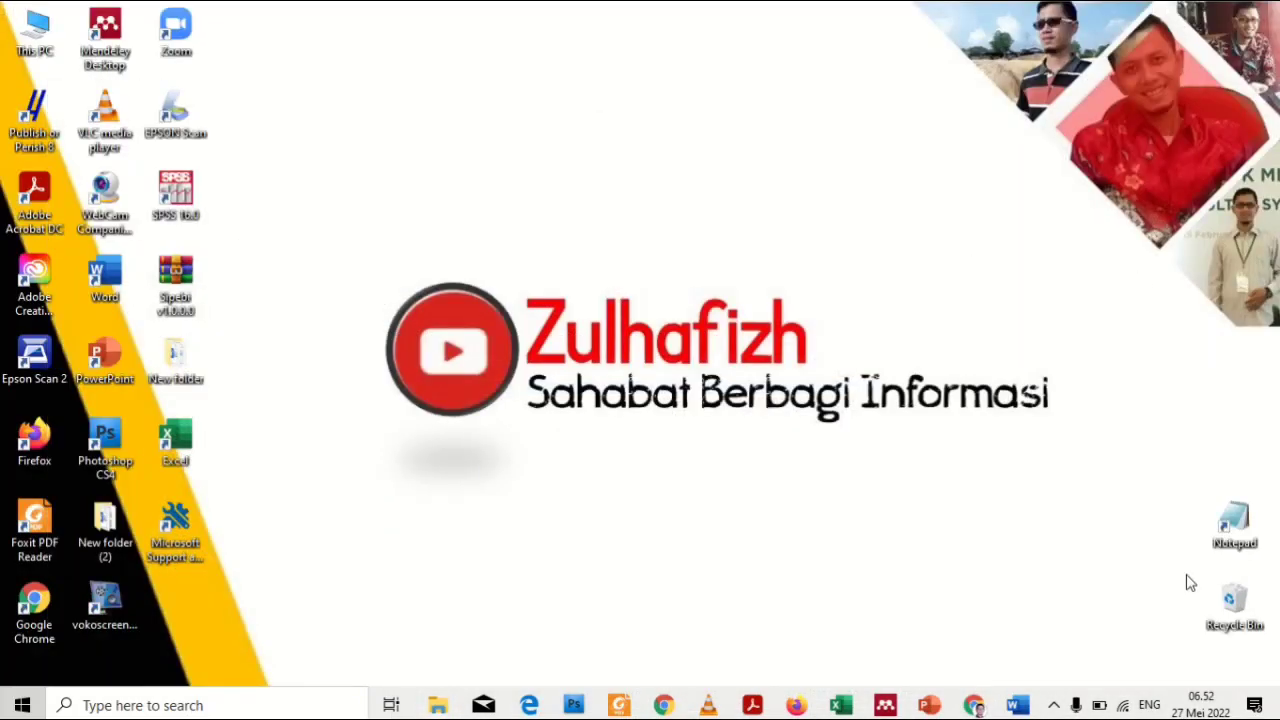
pyautogui.doubleClick(1234, 522)
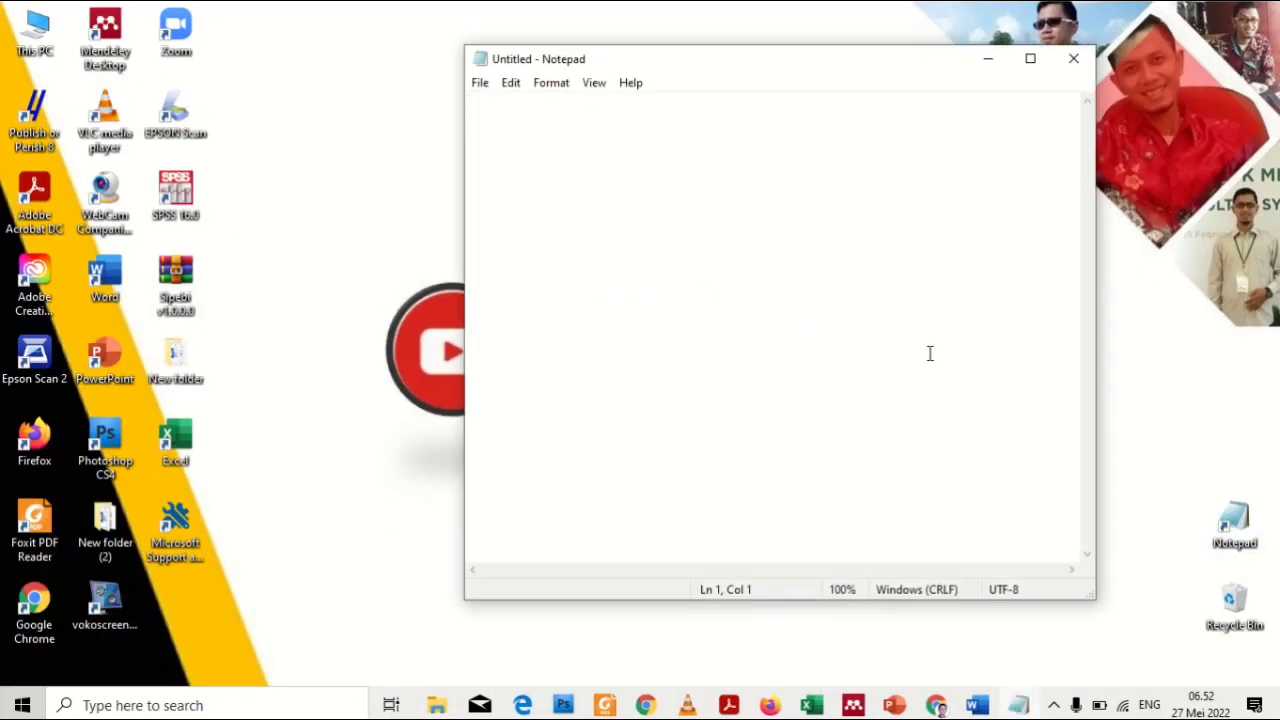
pyautogui.write('https://docs.google.com/forms/d/e/1FAIpQLSd4WtqAqtrfjnreJNqu89IM_s3IgN-vyUXmJQg4wMXKMkb-Kw/viewform?usp=sf_link')
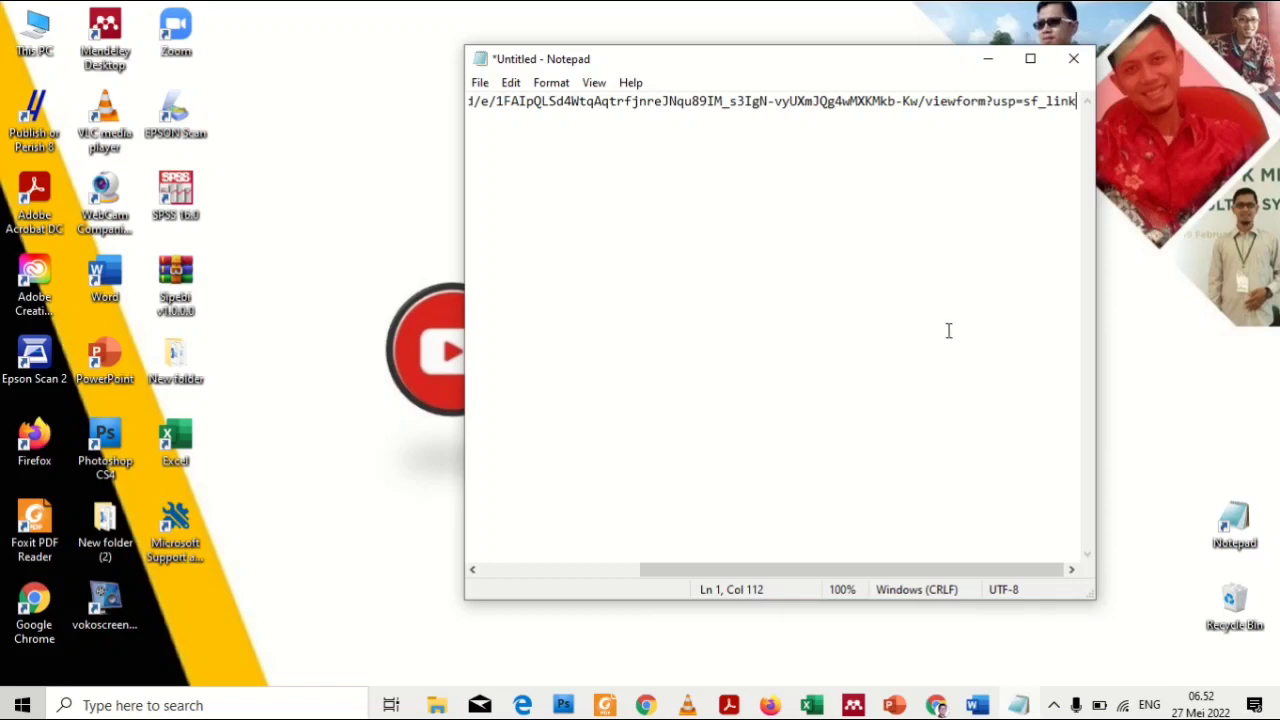
pyautogui.press('Return')
pyautogui.click(1033, 64)
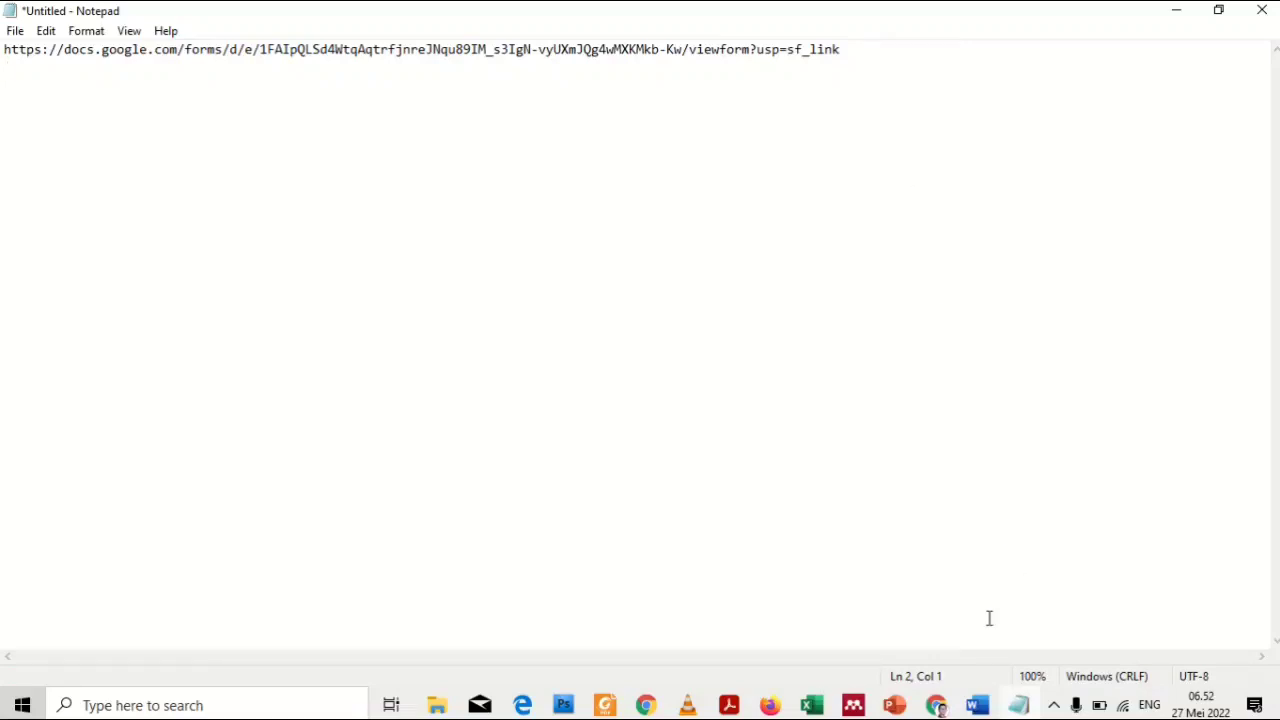
# Back in the browser, shorten the form's link with "Memendekkan URL" and paste the short link on Notepad's second line
pyautogui.click(938, 706)
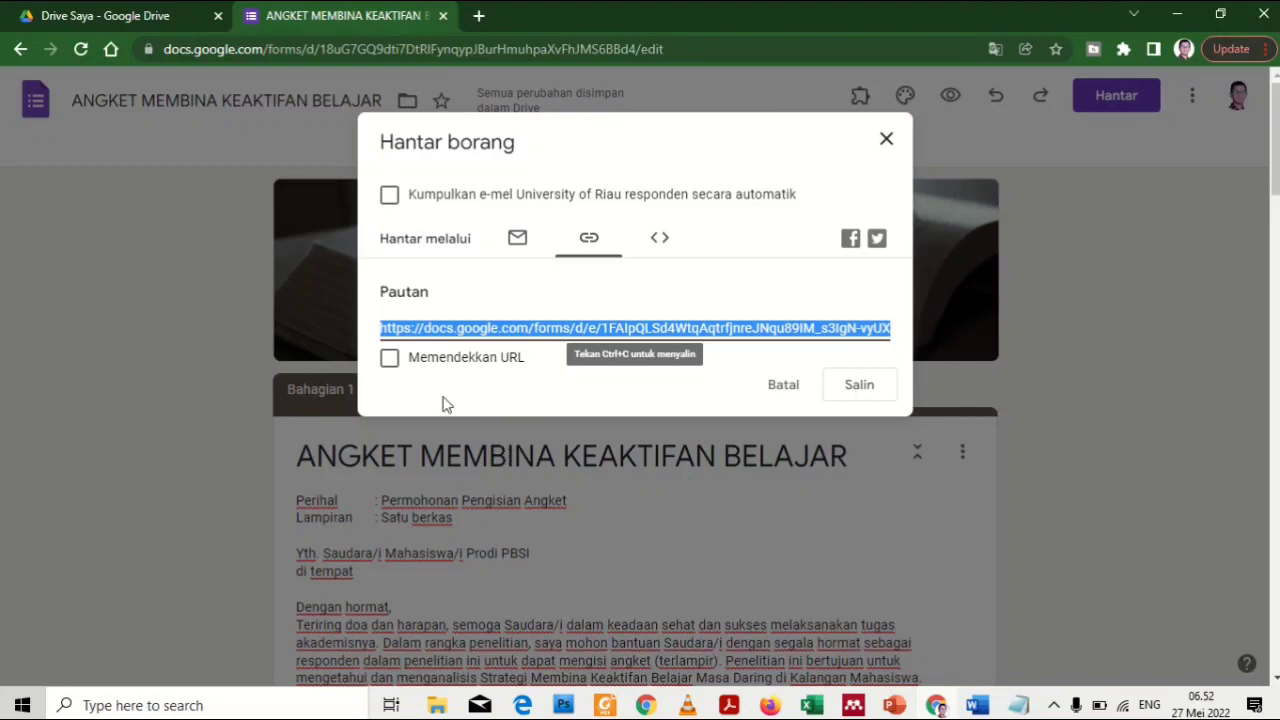
pyautogui.click(389, 359)
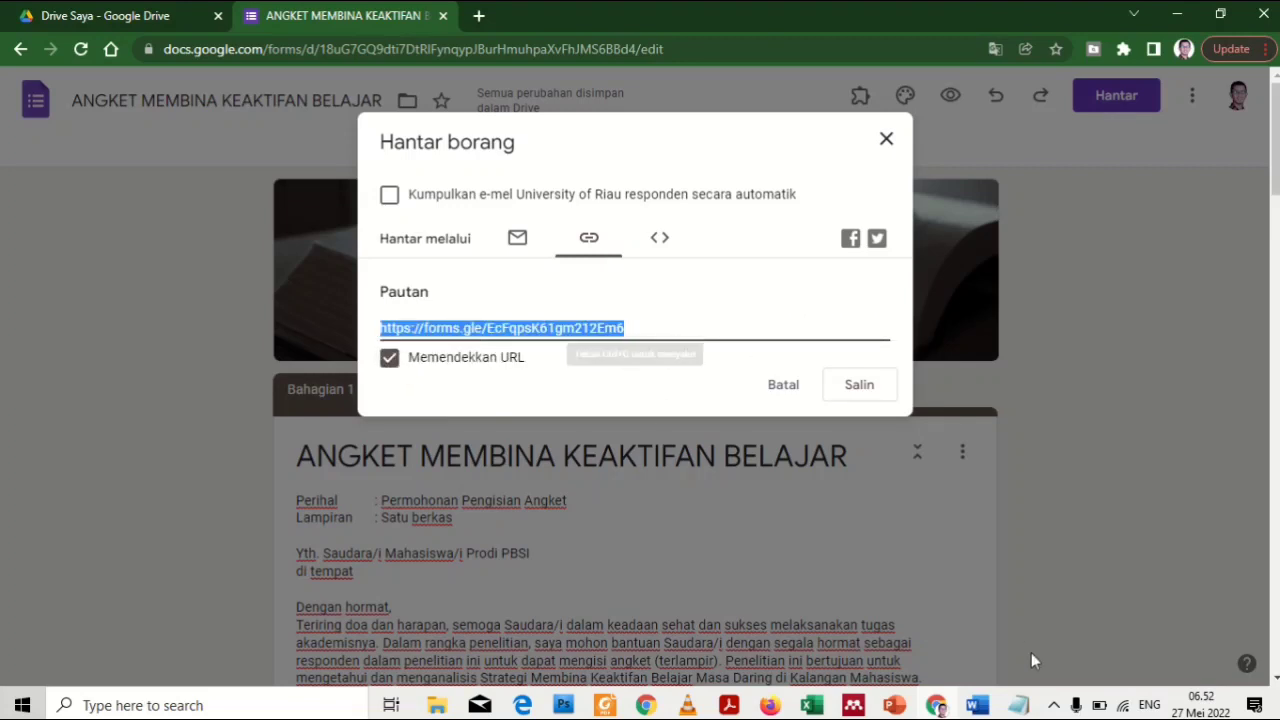
pyautogui.click(1030, 700)
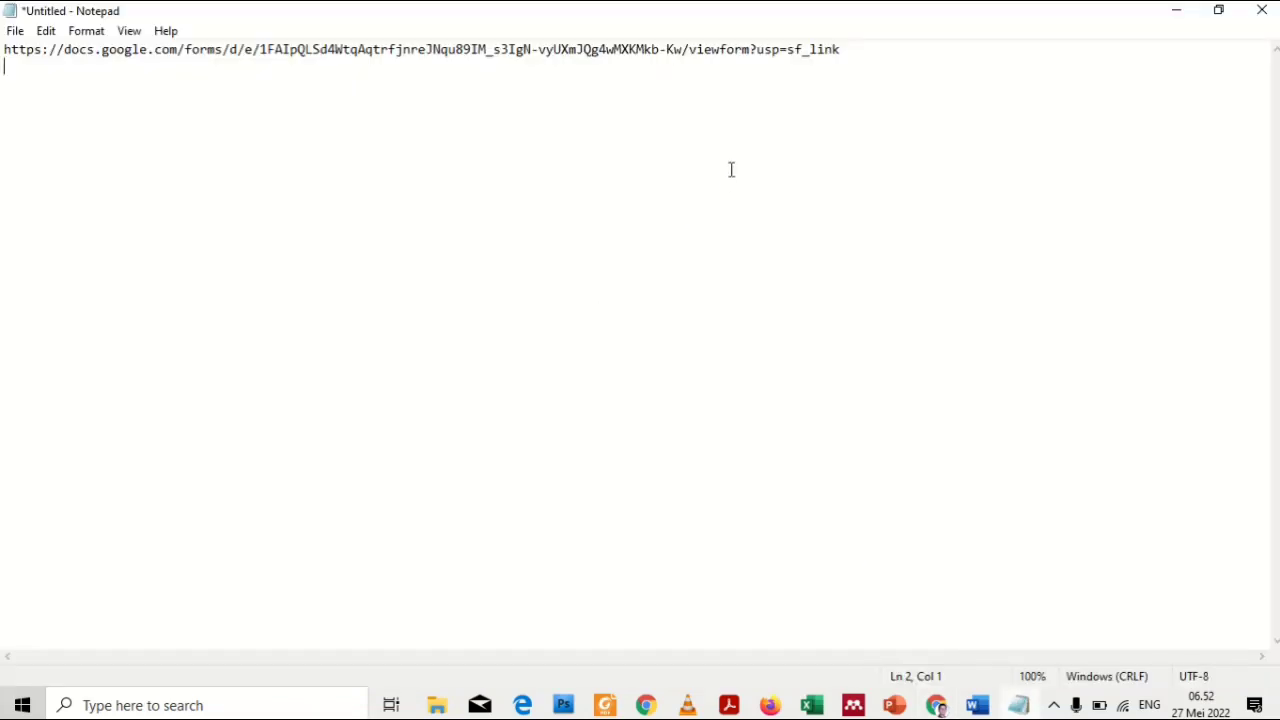
pyautogui.write('https://forms.gle/EcFqpsK61gm212Em6')
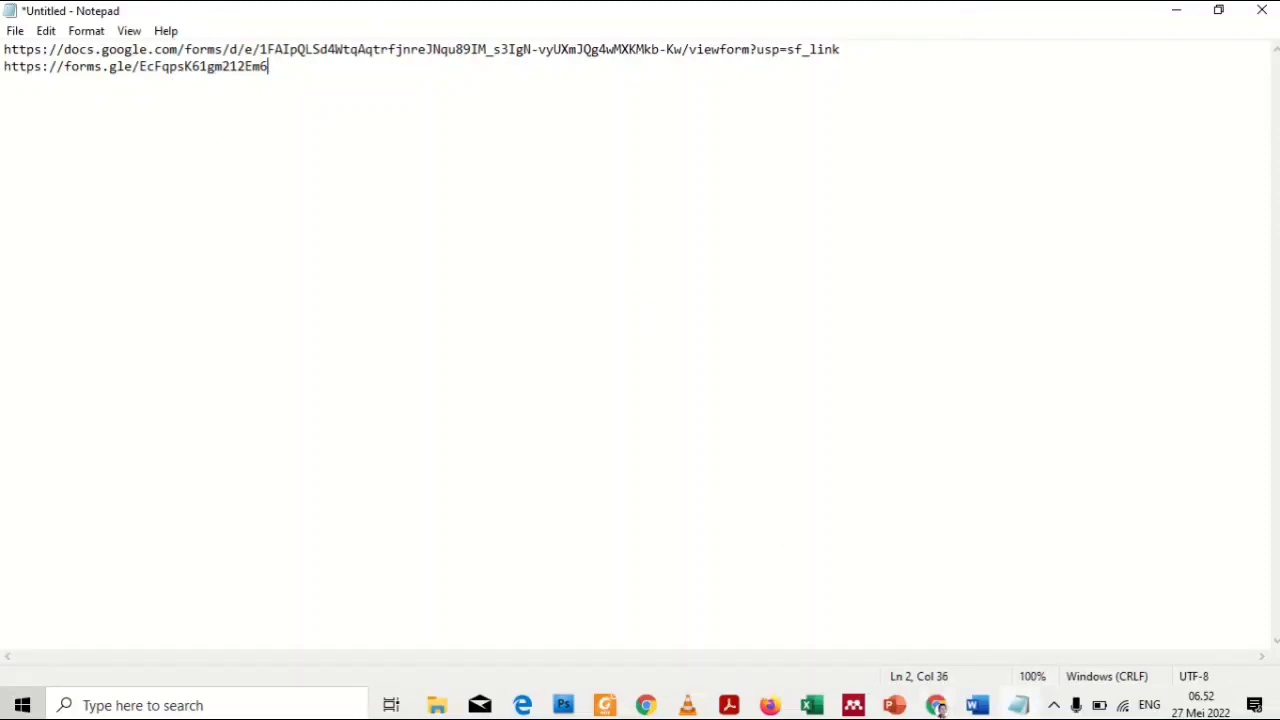
pyautogui.click(936, 704)
pyautogui.click(886, 142)
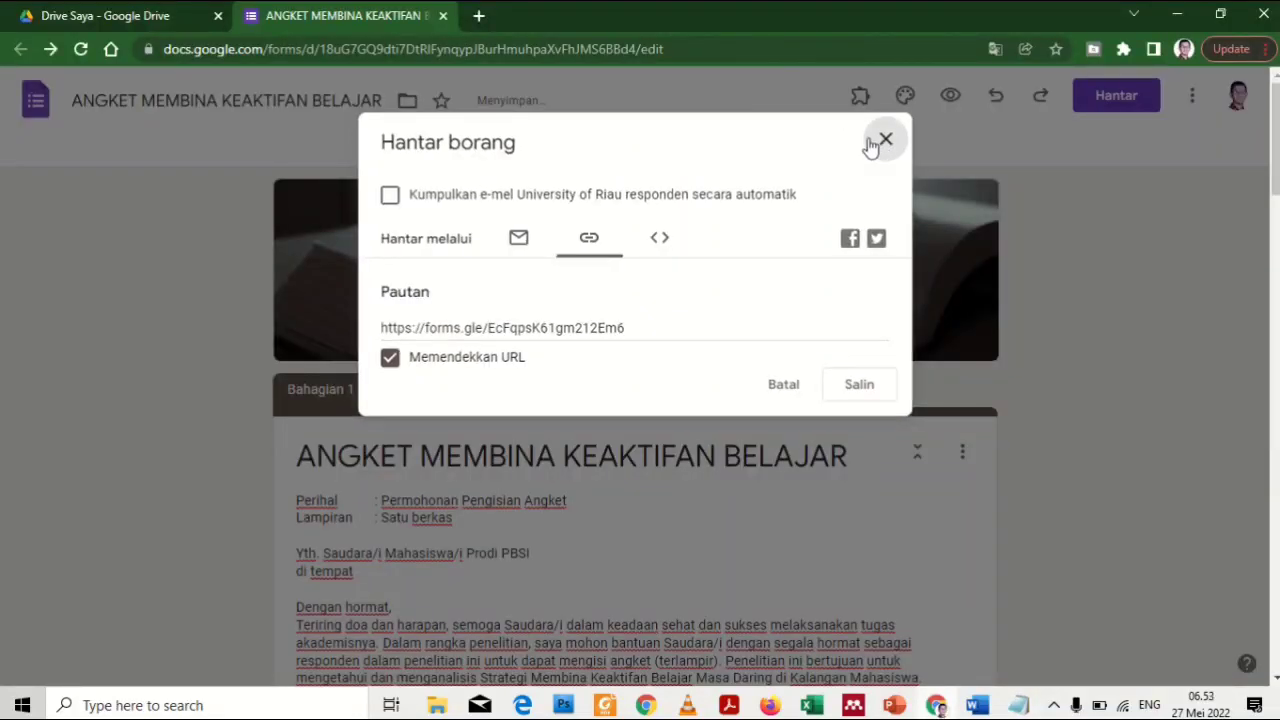
pyautogui.click(484, 20)
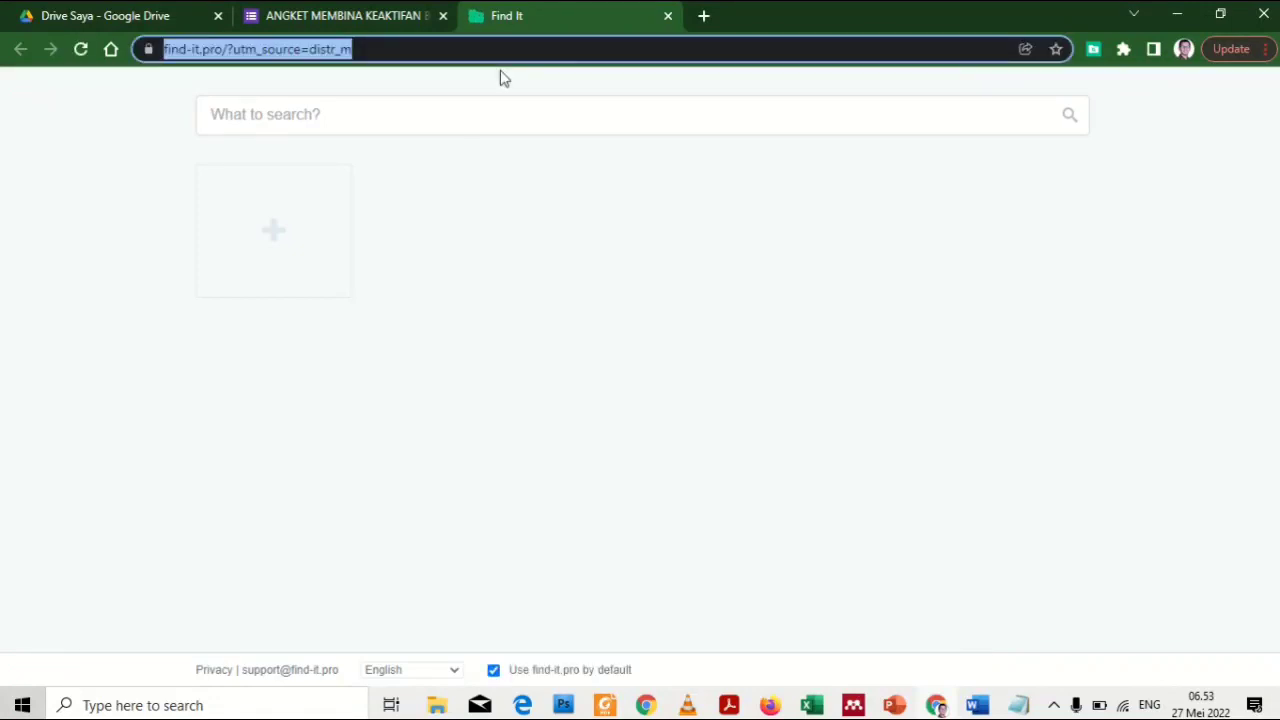
pyautogui.write('https://forms.gle/EcFqpsK61gm212Em6')
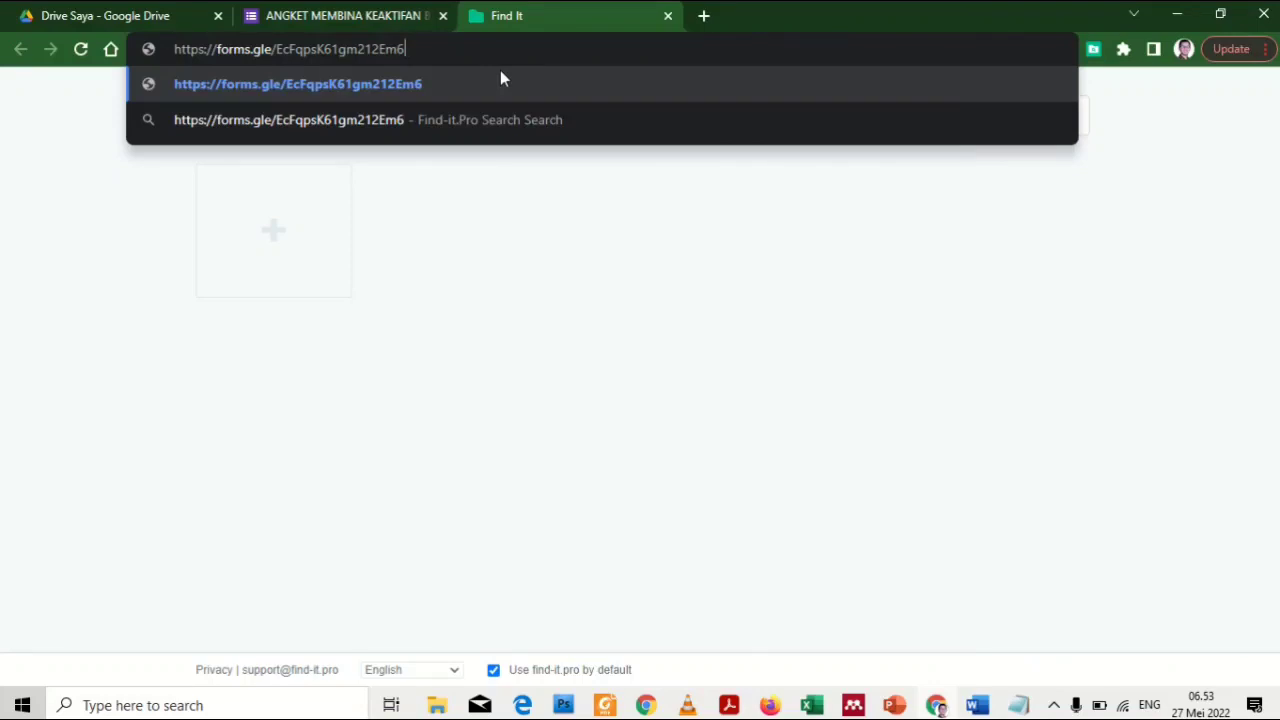
pyautogui.press('Return')
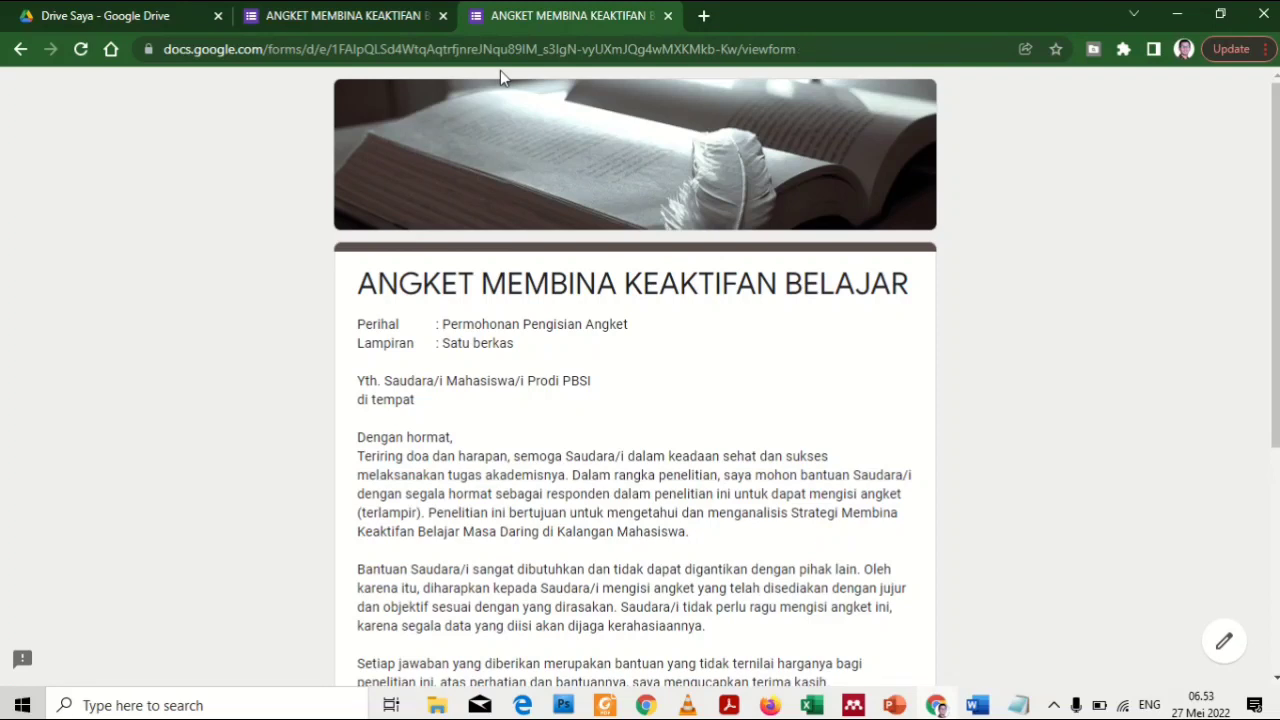
pyautogui.scroll(-4, 934, 260)
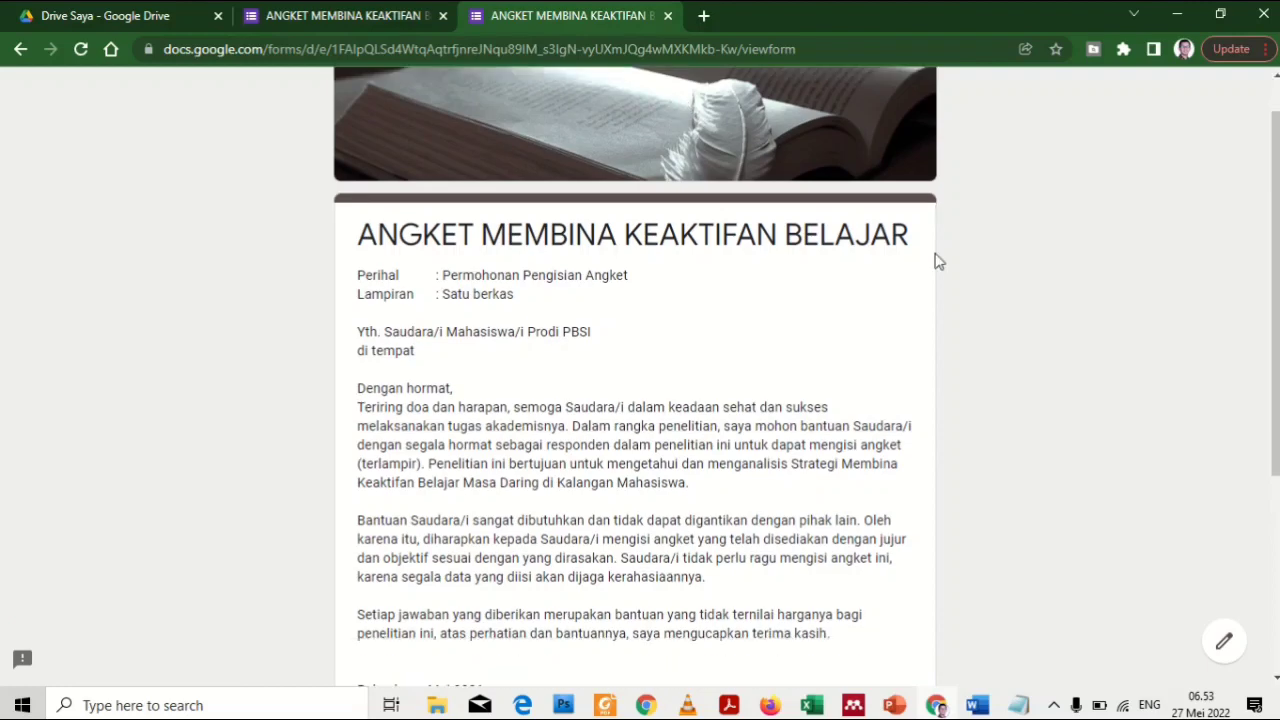
pyautogui.scroll(2, 938, 260)
pyautogui.scroll(2, 938, 260)
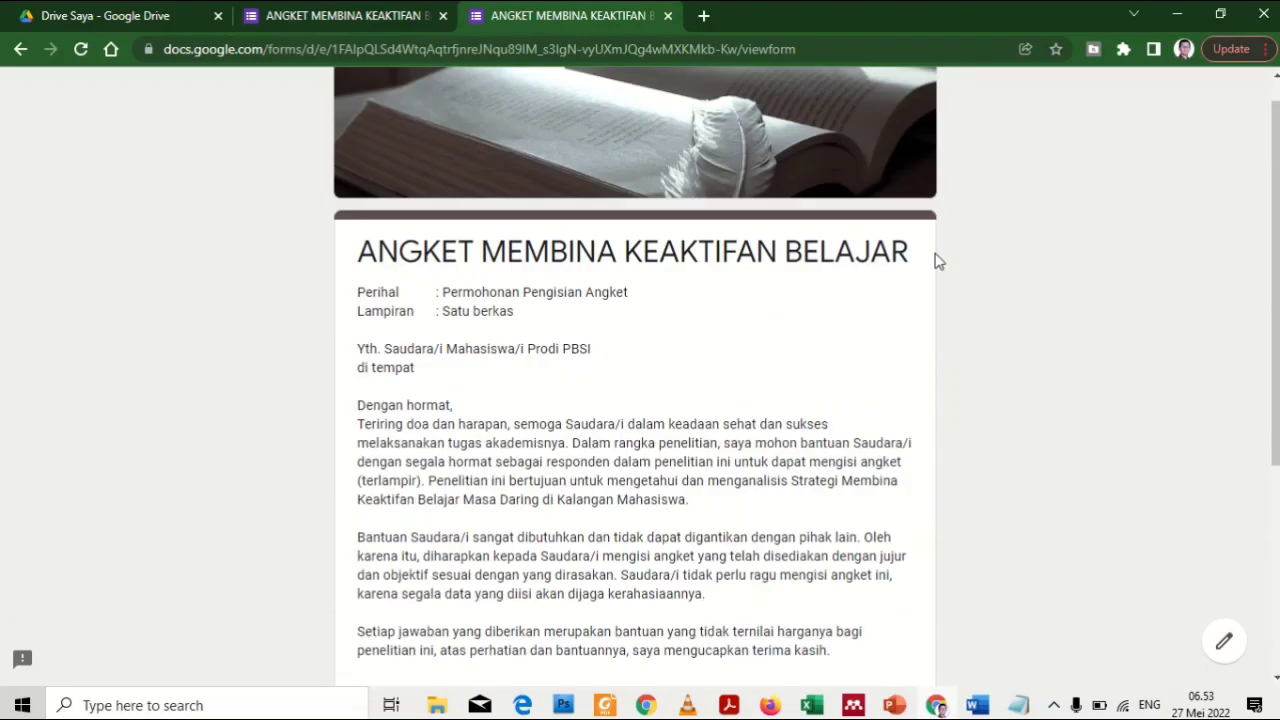
# Read through the questionnaire's opening letter in the respondent view, from the header image down to the researcher's closing
pyautogui.scroll(-1, 938, 260)
pyautogui.scroll(1, 938, 260)
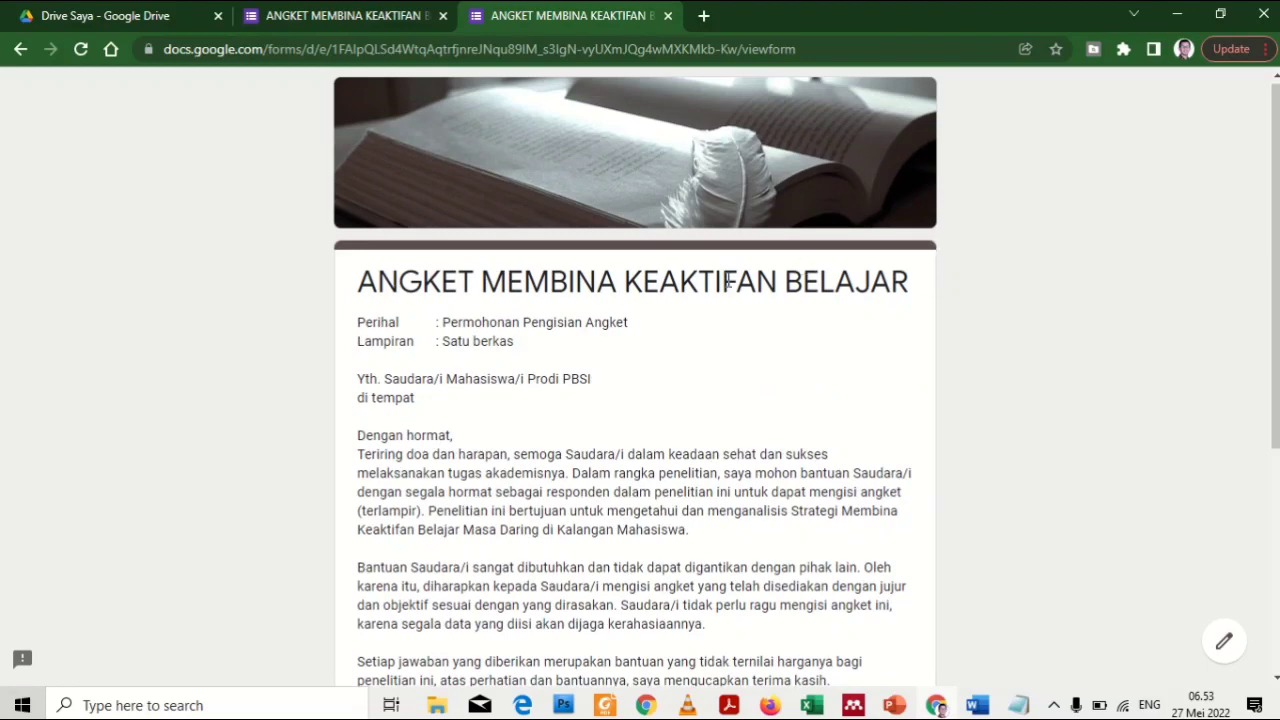
pyautogui.scroll(-1, 711, 338)
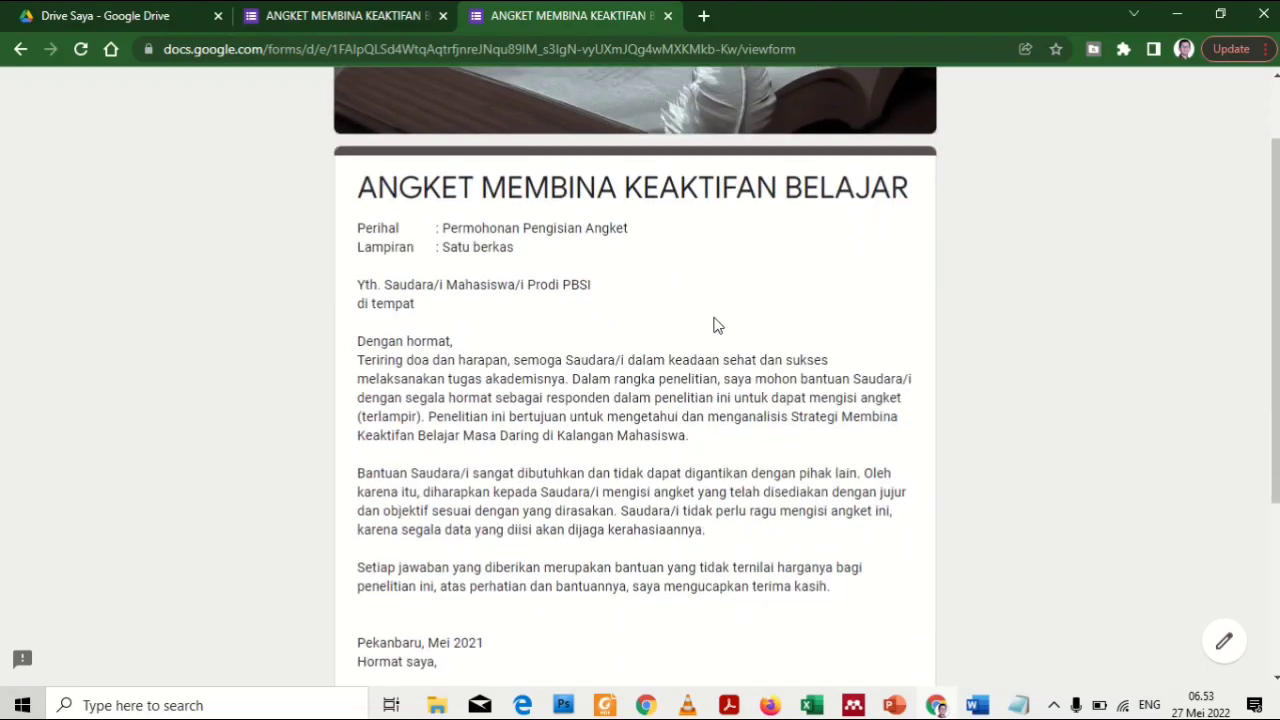
pyautogui.scroll(-2, 716, 322)
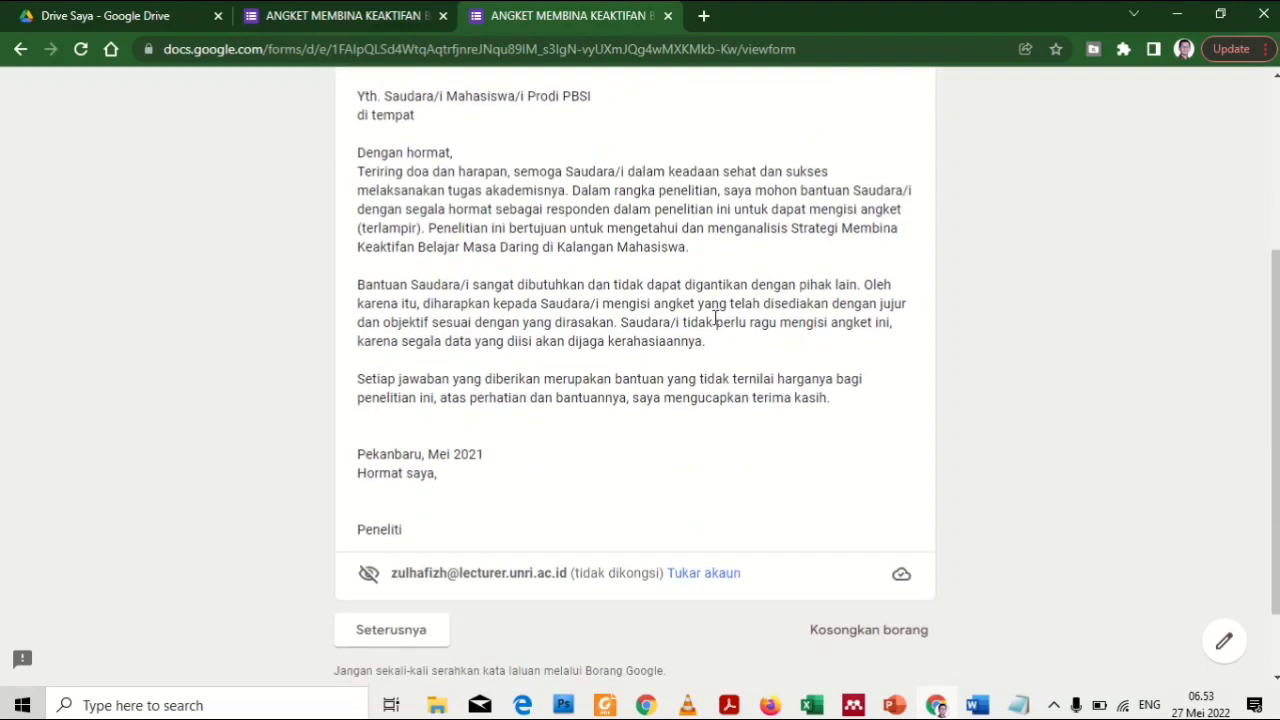
pyautogui.scroll(1, 715, 320)
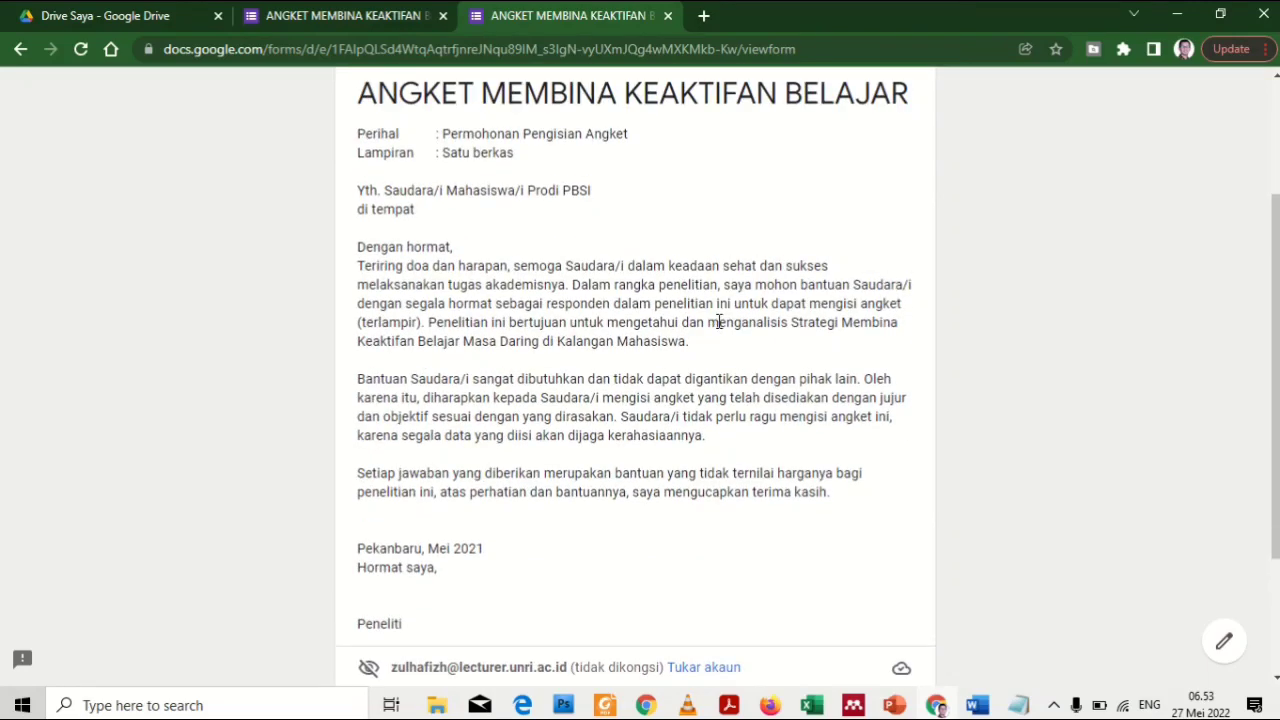
pyautogui.scroll(2, 716, 322)
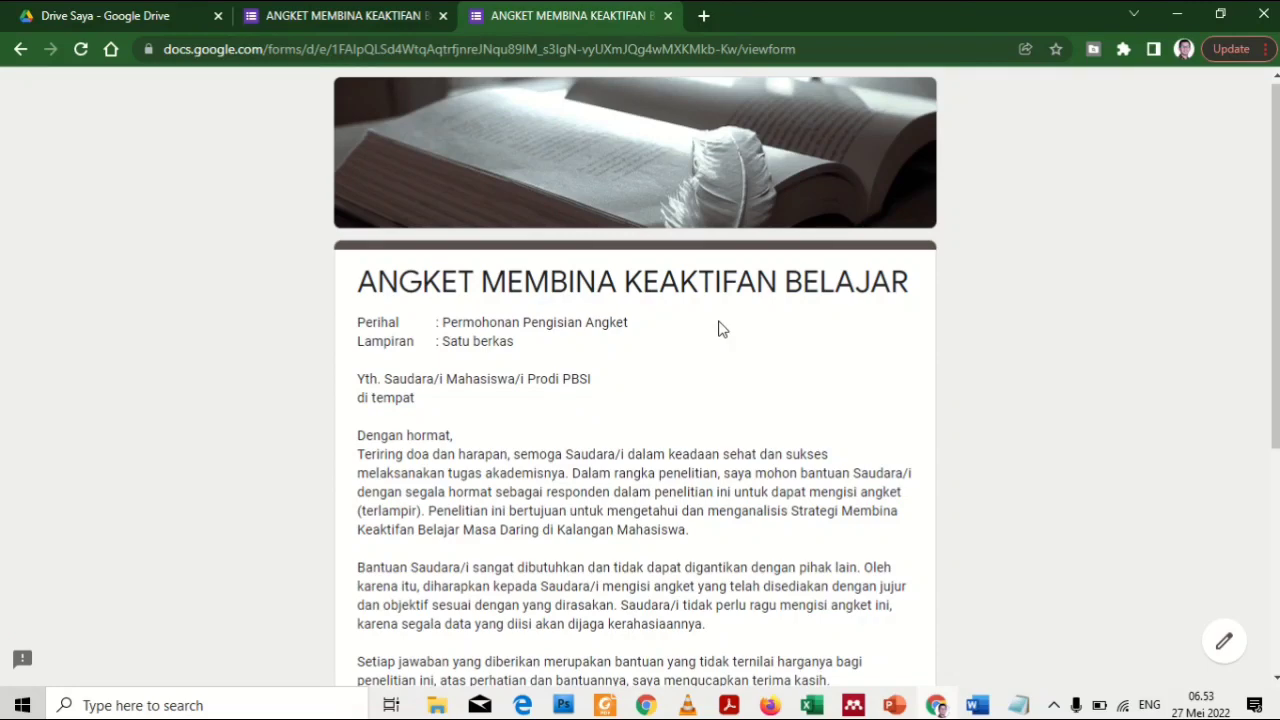
pyautogui.scroll(-4, 760, 360)
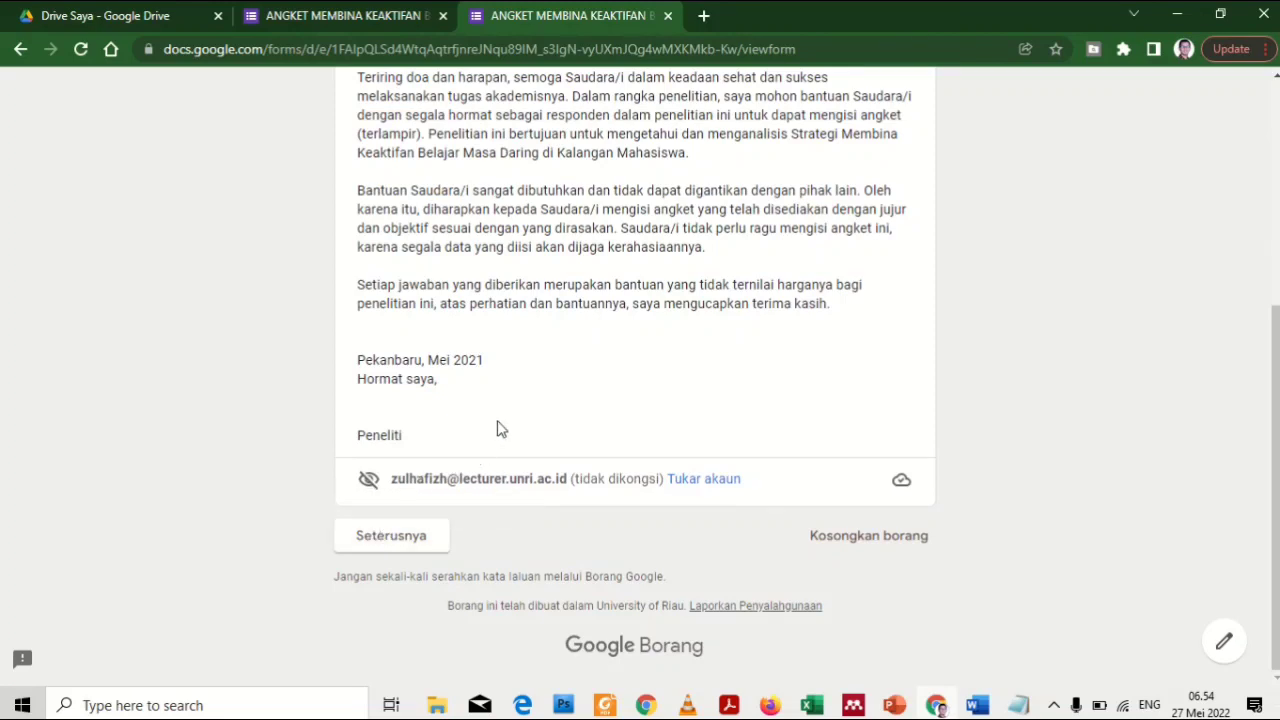
# Continue to the "Identitas Responden" section, enter the respondent's name under Kode/Inisial and choose "Laki-laki" for Jenis Kelamin
pyautogui.click(411, 541)
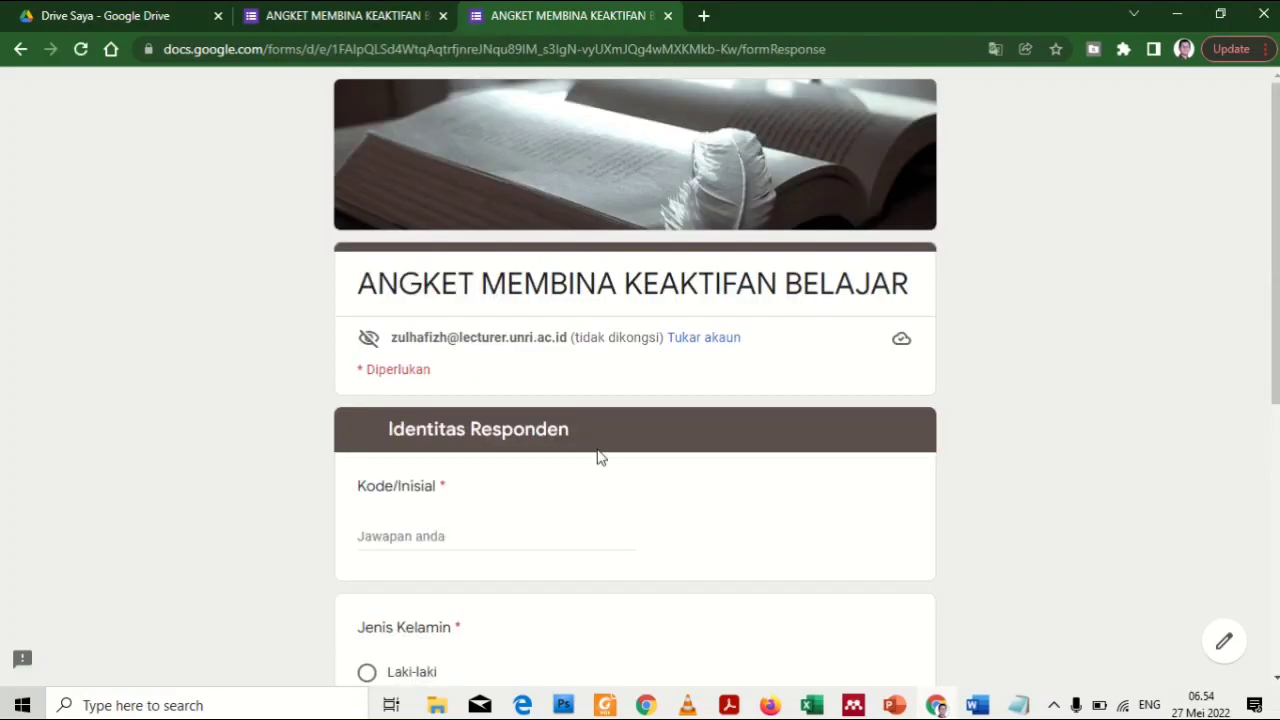
pyautogui.scroll(-3, 600, 455)
pyautogui.scroll(-2, 500, 320)
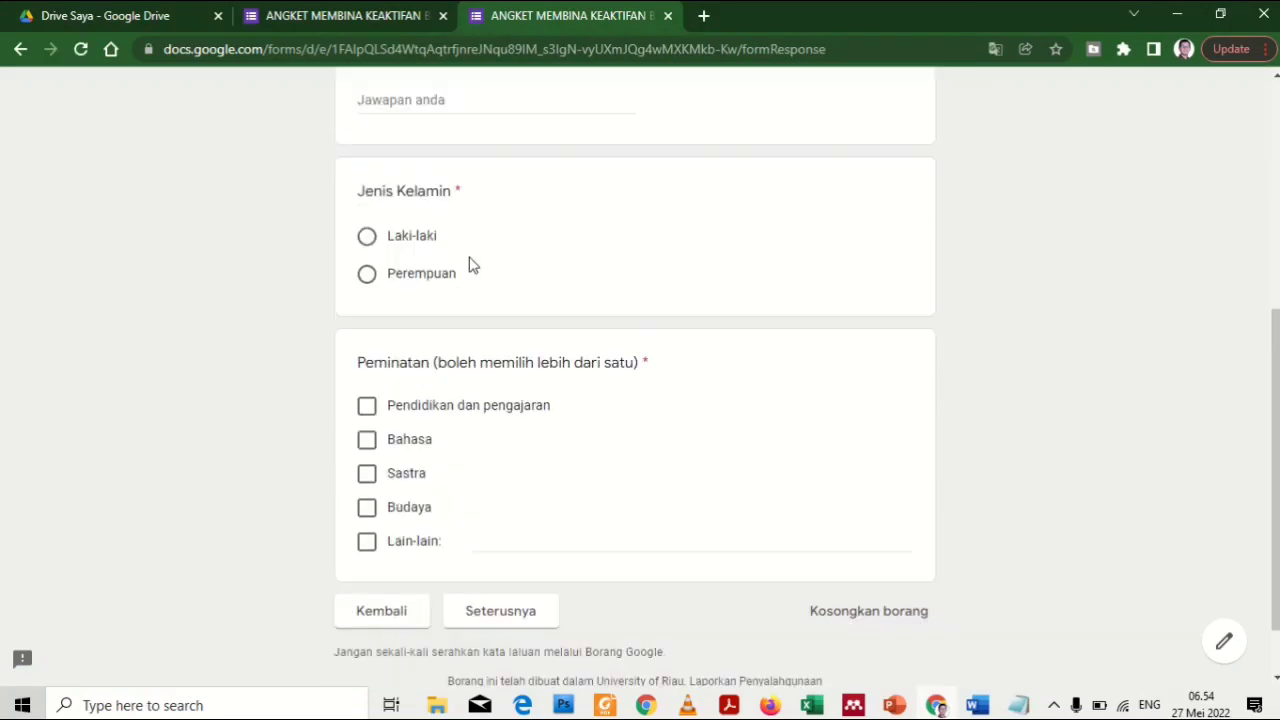
pyautogui.scroll(2, 455, 240)
pyautogui.click(440, 250)
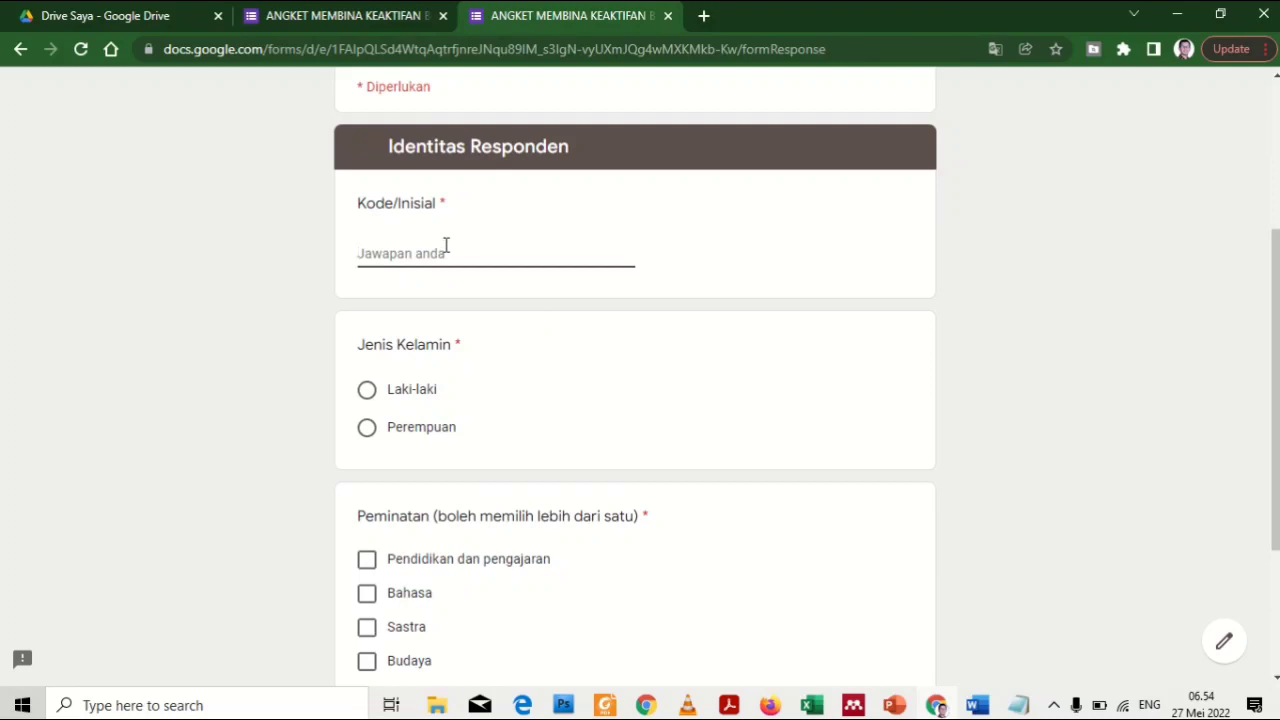
pyautogui.write('Irwan')
pyautogui.click(367, 390)
# Mark "Pendidikan dan pengajaran" and "Bahasa" under Peminatan and continue to the "Berpikir Kompleks" section
pyautogui.scroll(-2, 490, 410)
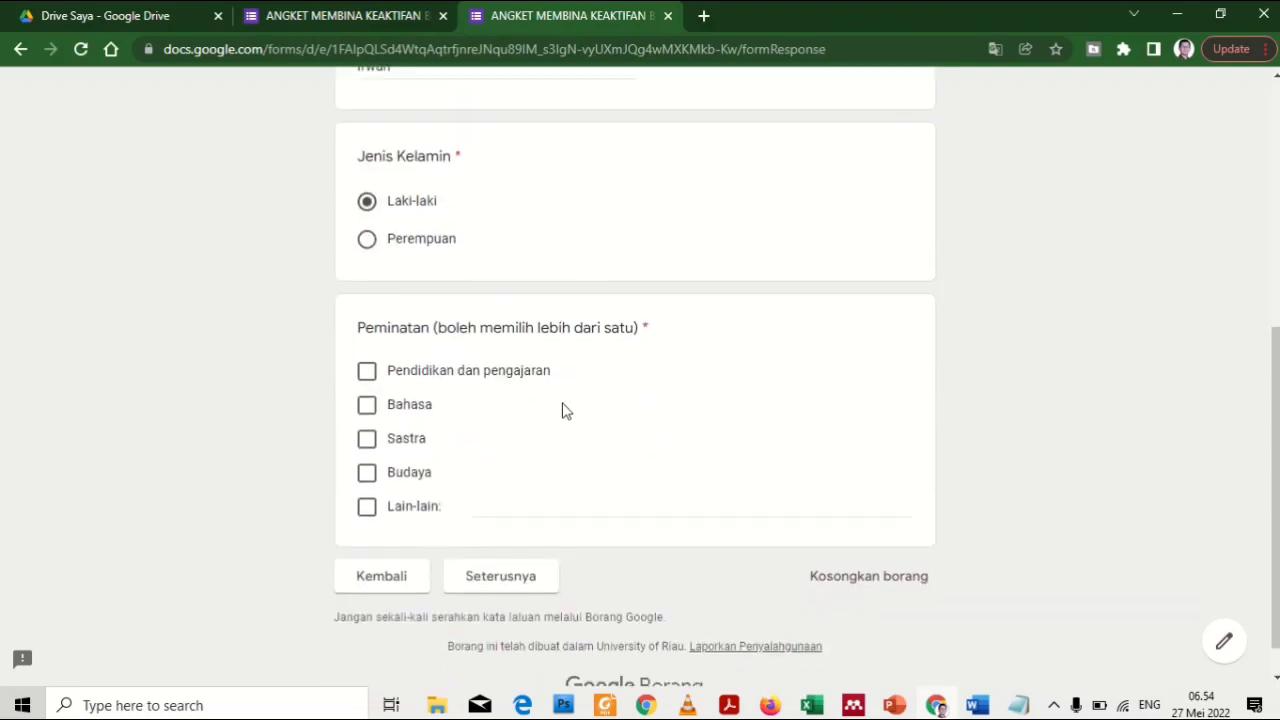
pyautogui.click(366, 376)
pyautogui.click(368, 410)
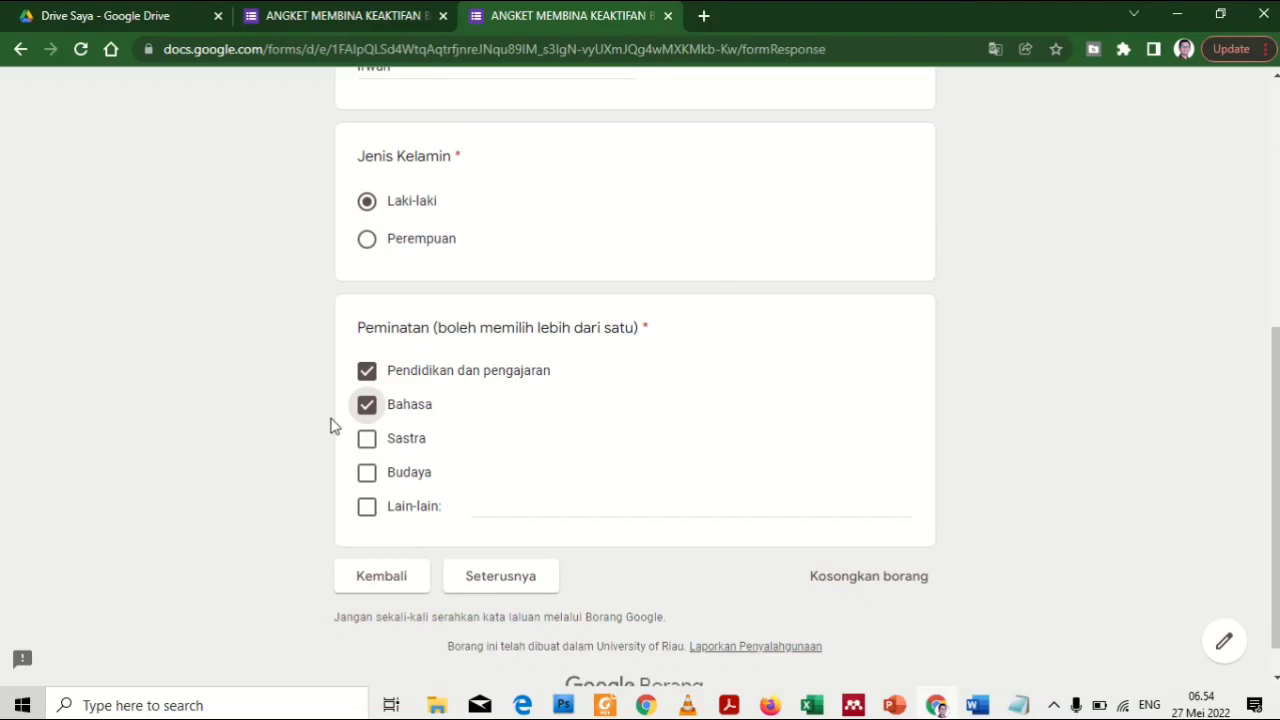
pyautogui.click(512, 583)
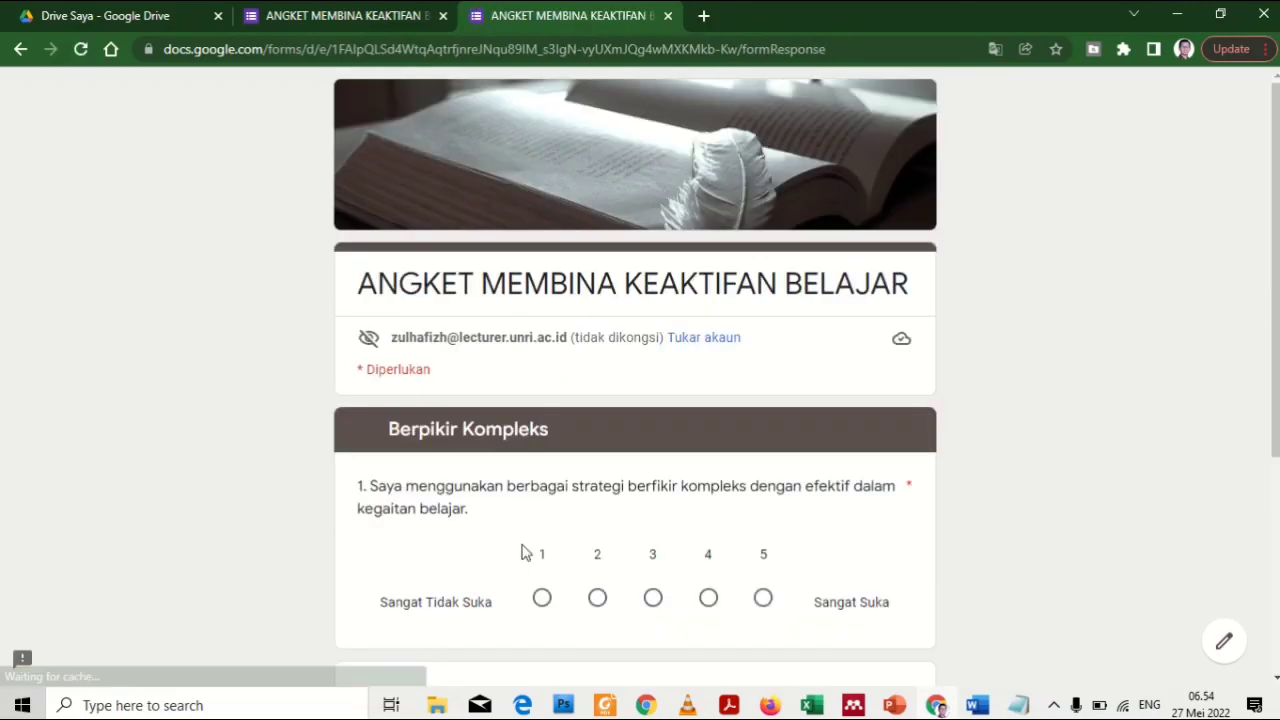
# Rate both "Berpikir Kompleks" statements 5 and continue to the "Memproses Informasi" section
pyautogui.scroll(-1, 526, 540)
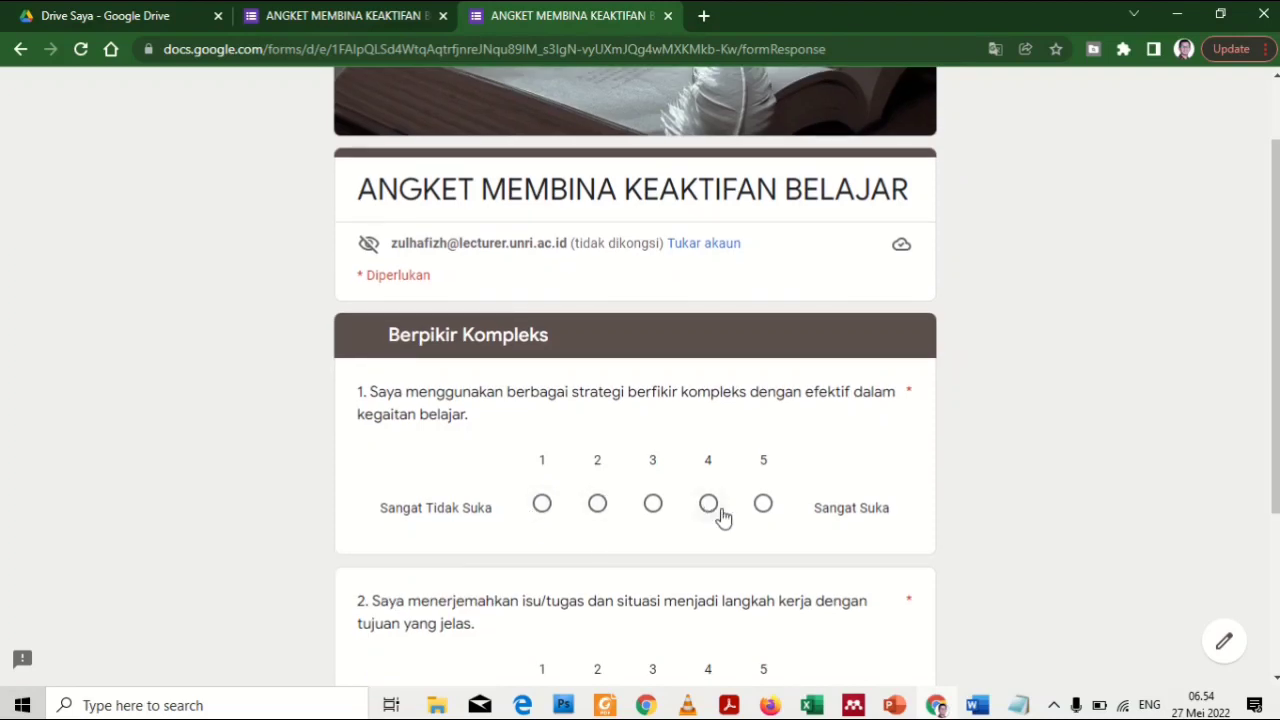
pyautogui.click(760, 505)
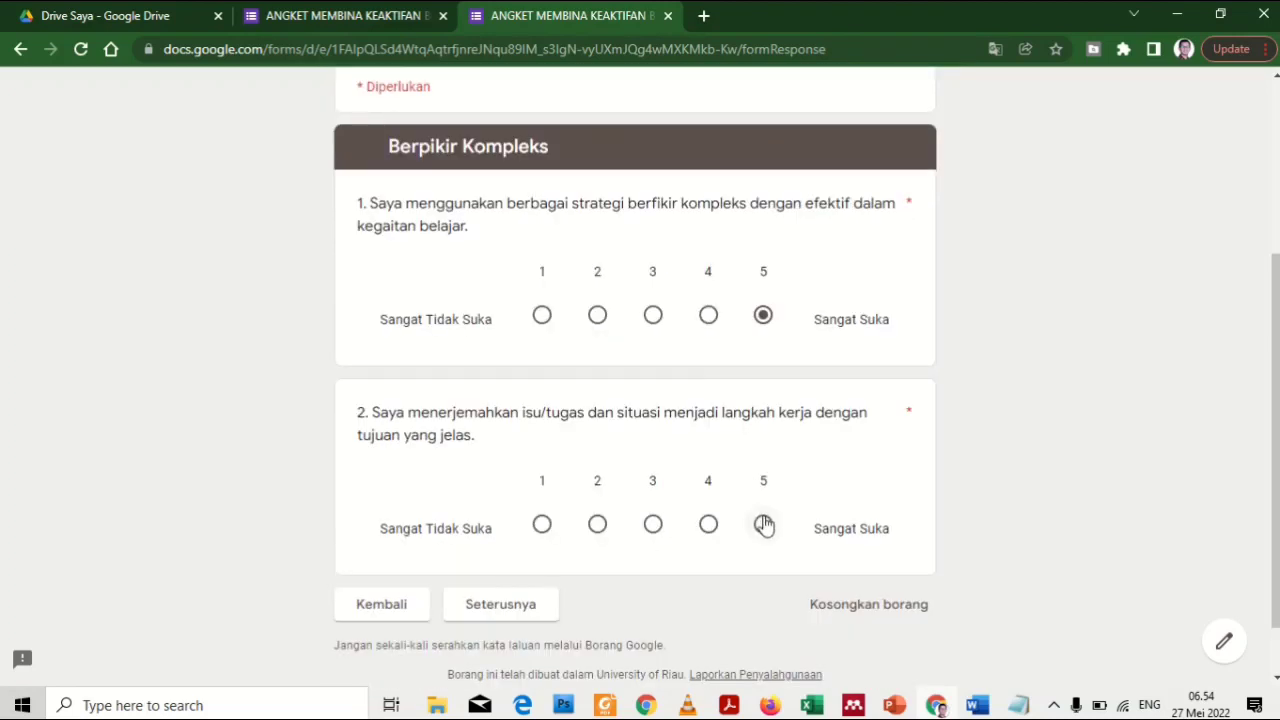
pyautogui.click(764, 524)
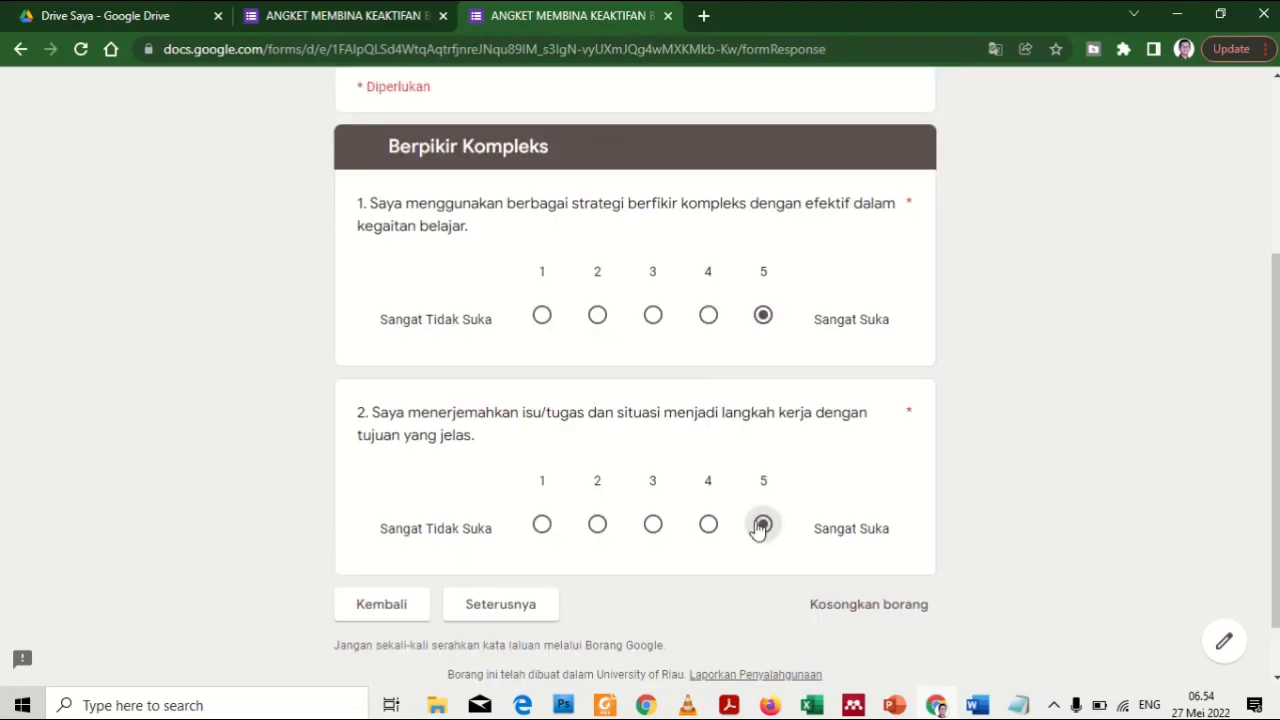
pyautogui.click(533, 610)
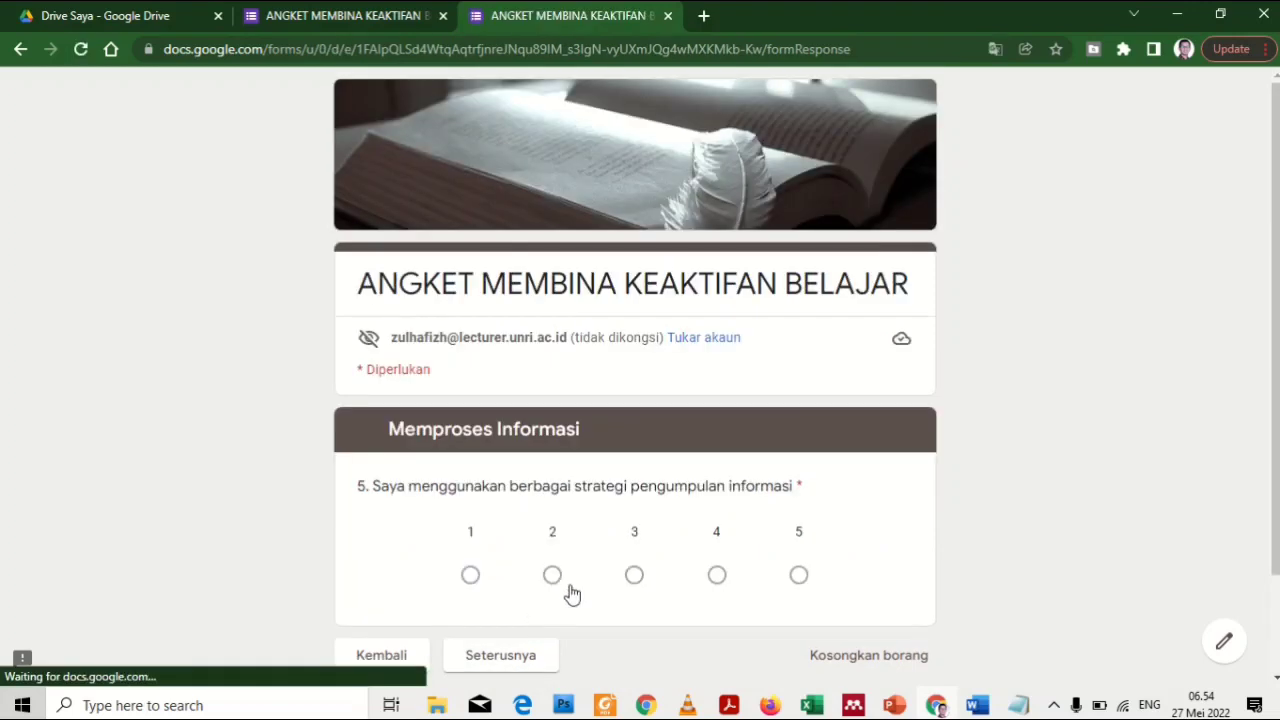
# Rate the information-gathering statement 5, continue to the "Terima kasih" section and submit the questionnaire
pyautogui.click(798, 455)
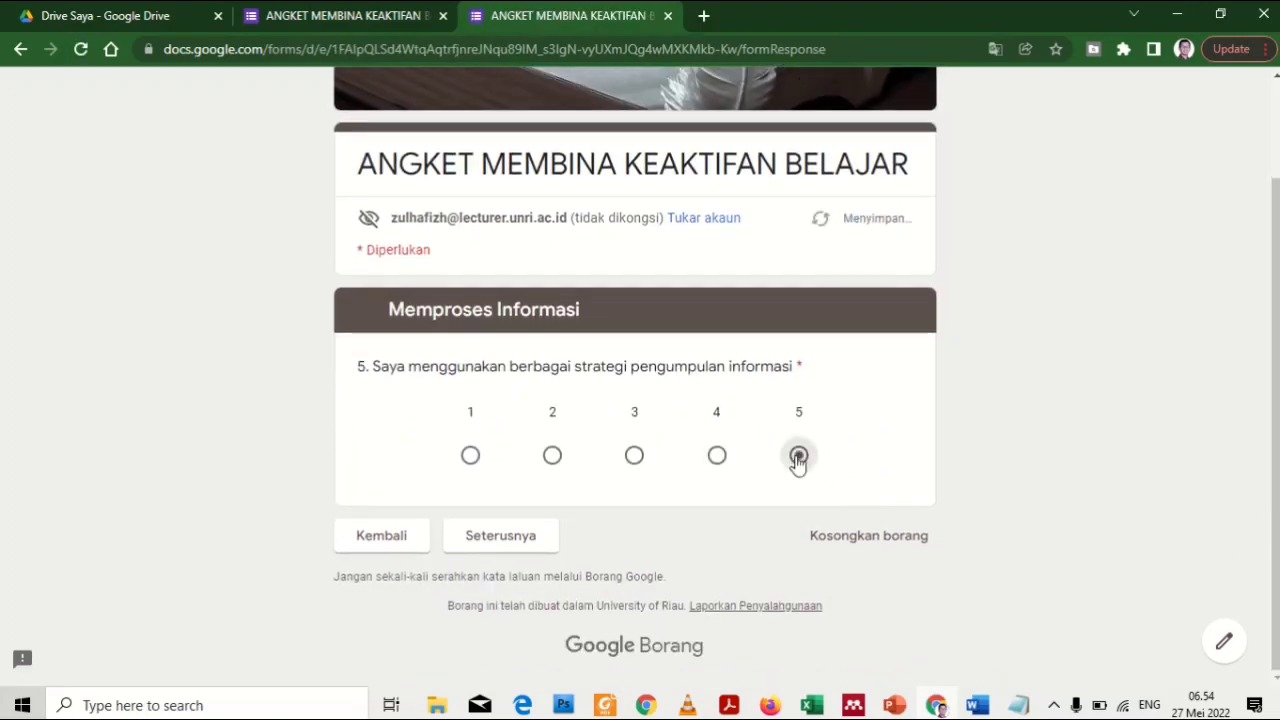
pyautogui.click(518, 544)
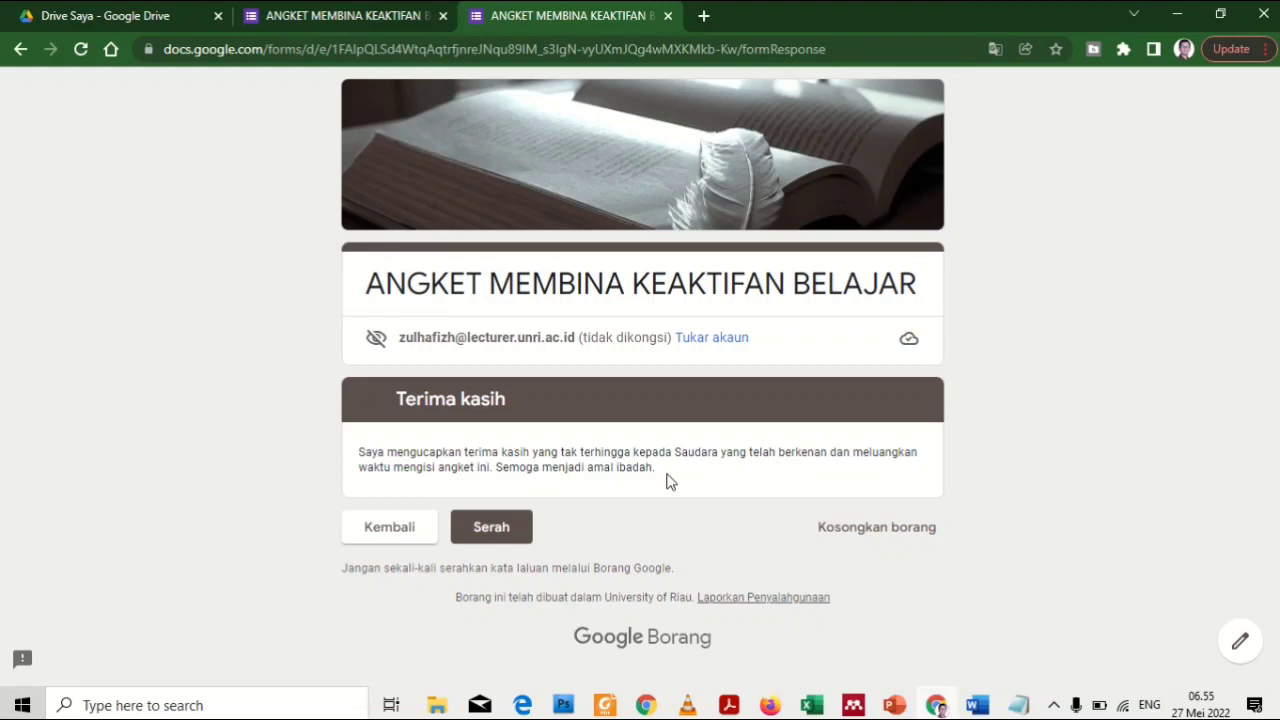
pyautogui.click(488, 530)
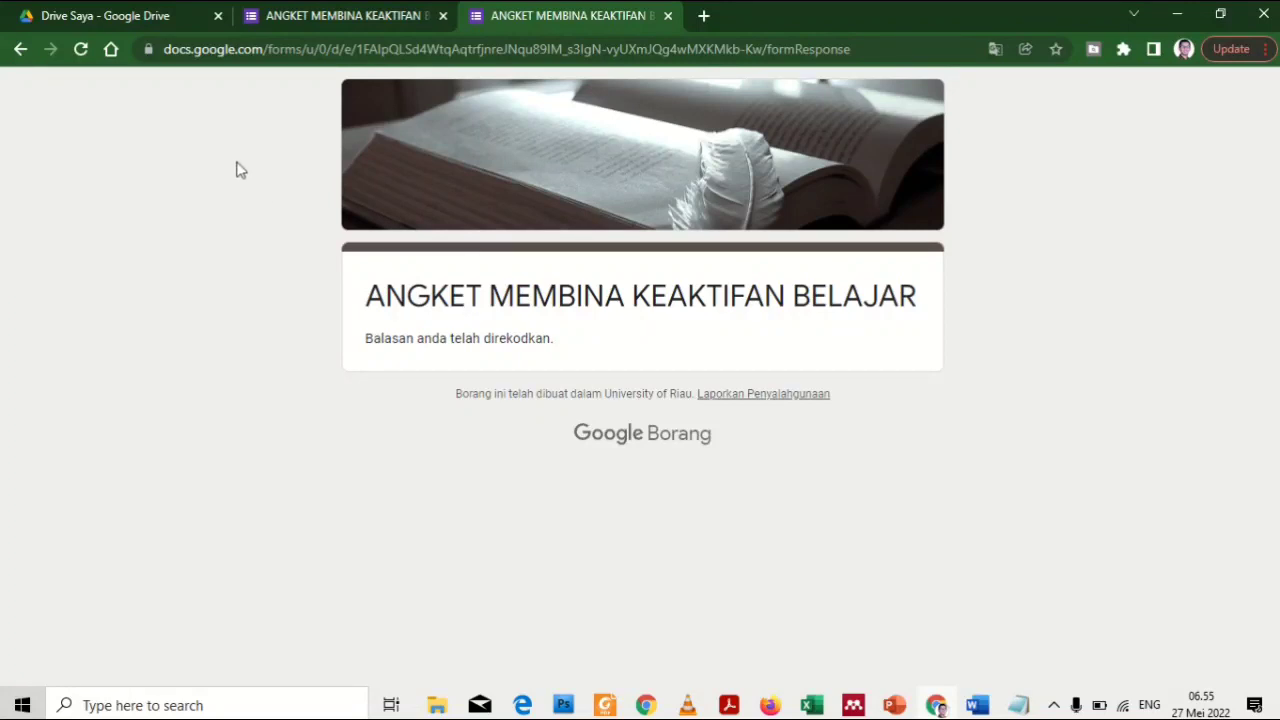
pyautogui.click(293, 19)
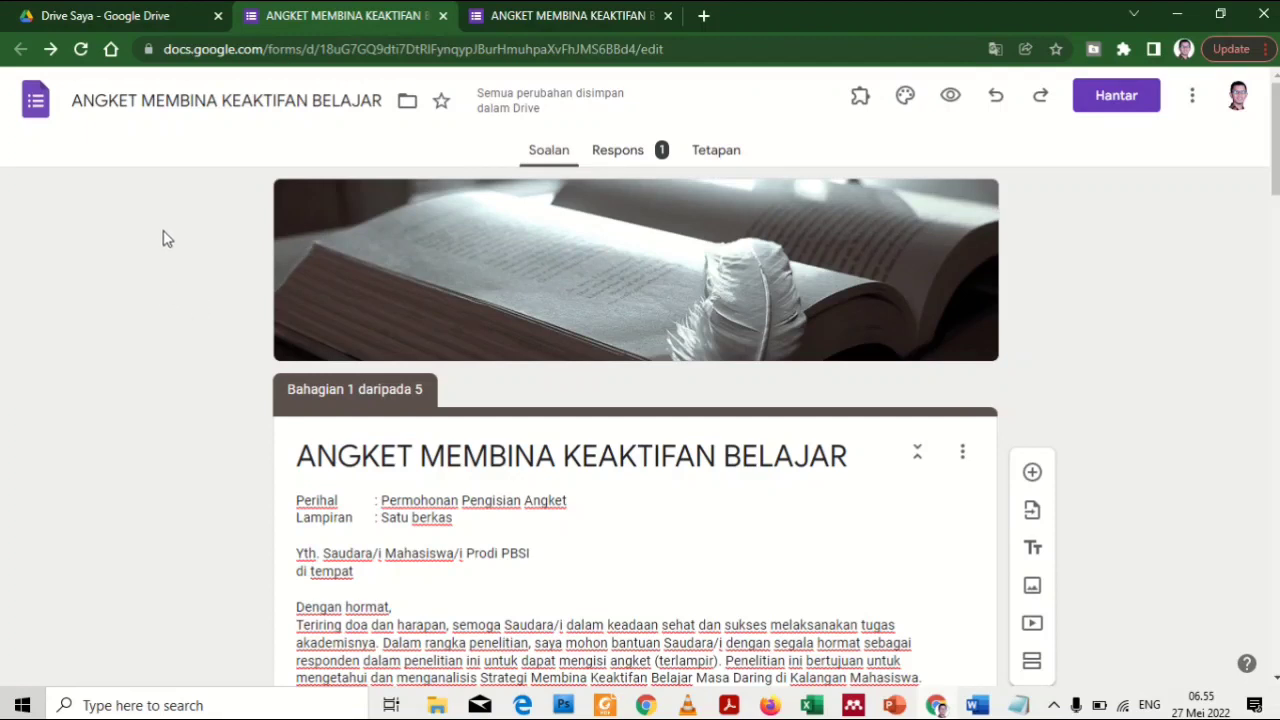
pyautogui.moveTo(82, 101); pyautogui.dragTo(383, 103)
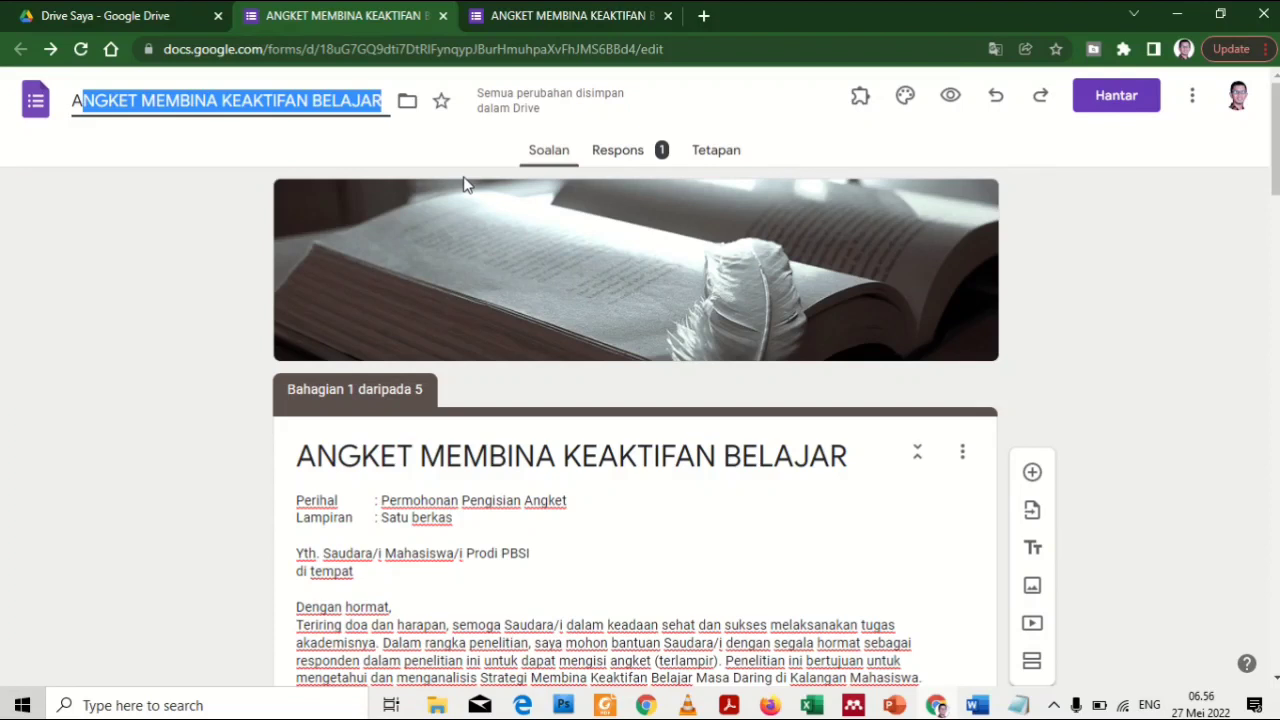
pyautogui.click(195, 100)
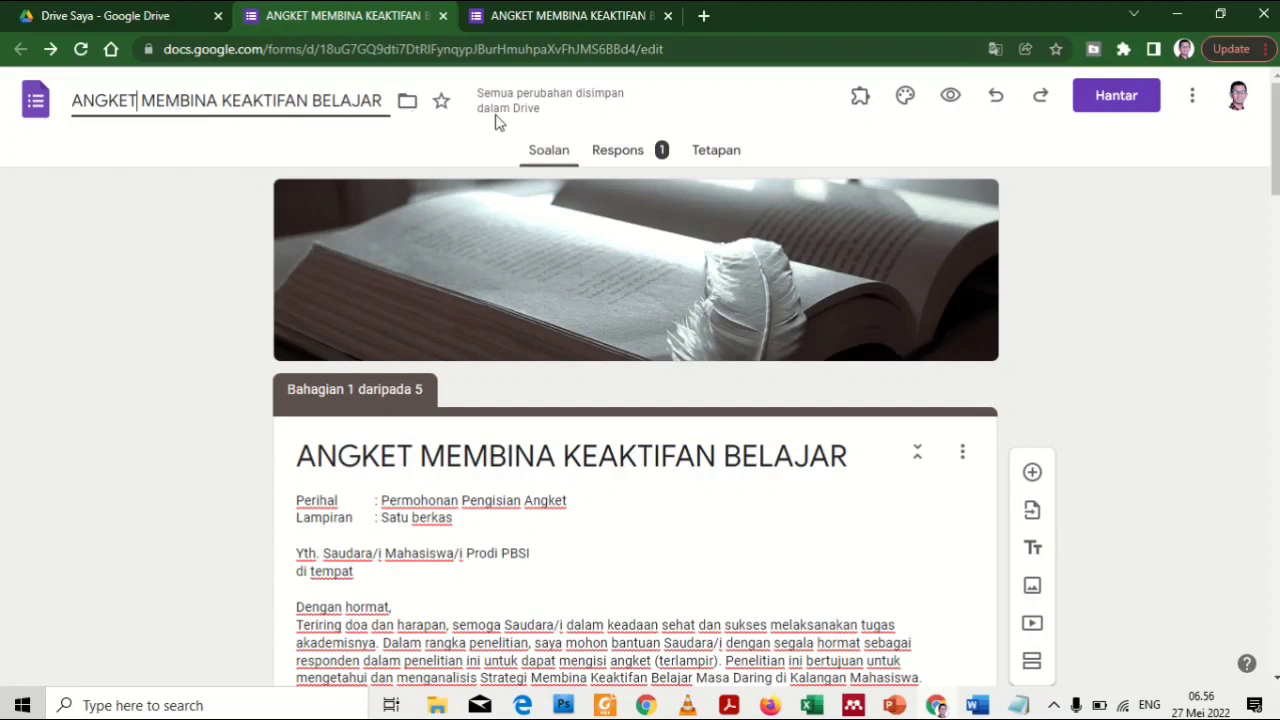
pyautogui.click(704, 16)
pyautogui.write('https://forms.gle/EcFqpsK61gm212Em6')
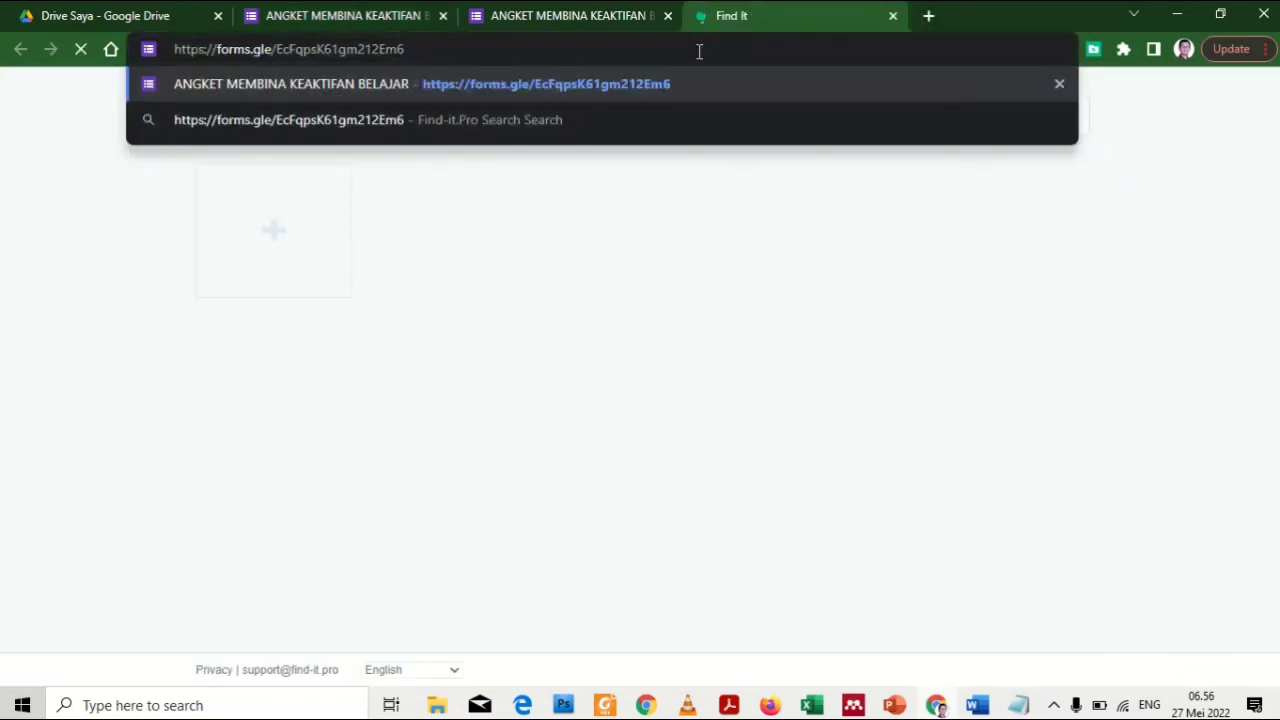
pyautogui.press('Return')
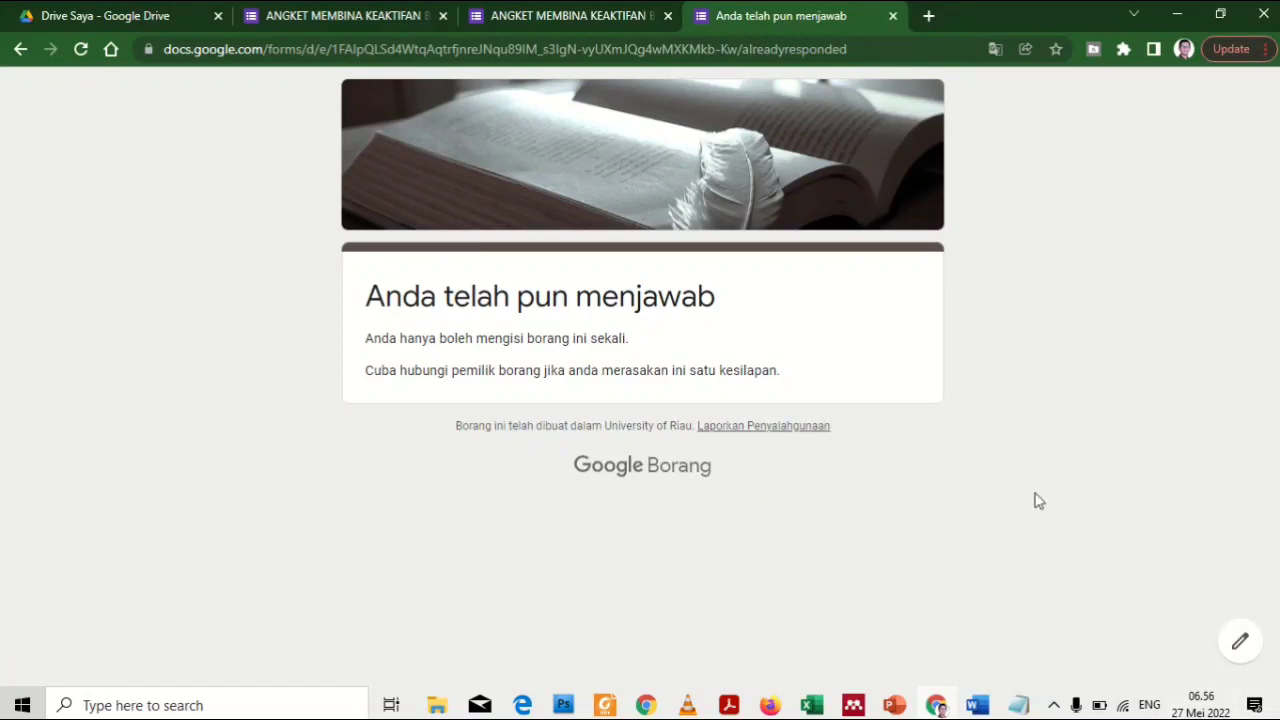
# Open the form for editing from the respondent page and review the response summary charts from "Identitas Responden" through "Memproses Informasi"
pyautogui.click(1240, 645)
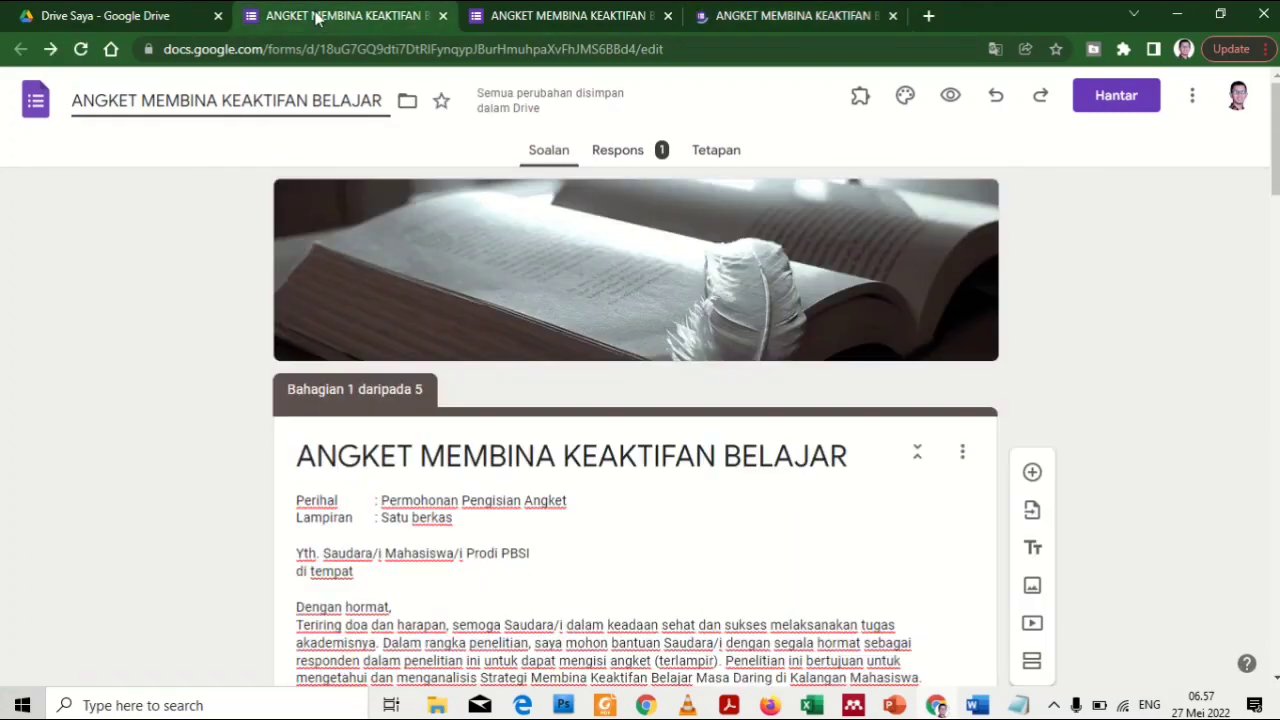
pyautogui.click(762, 16)
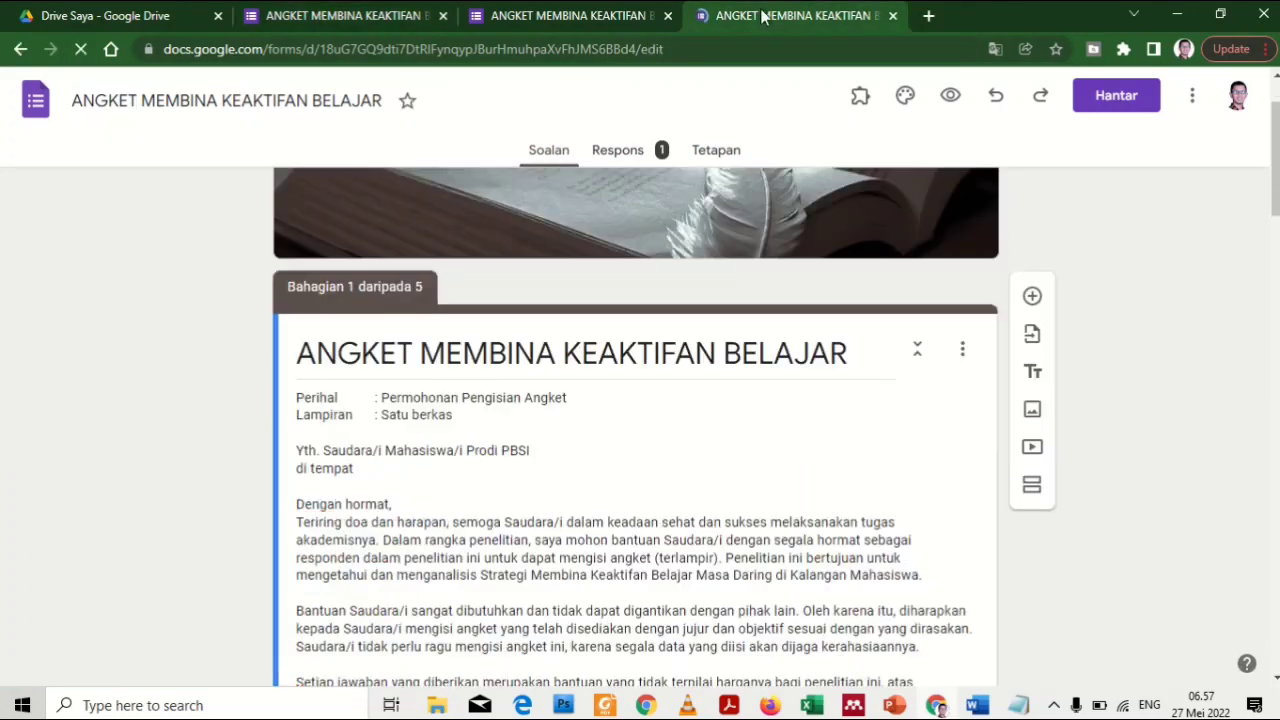
pyautogui.click(629, 151)
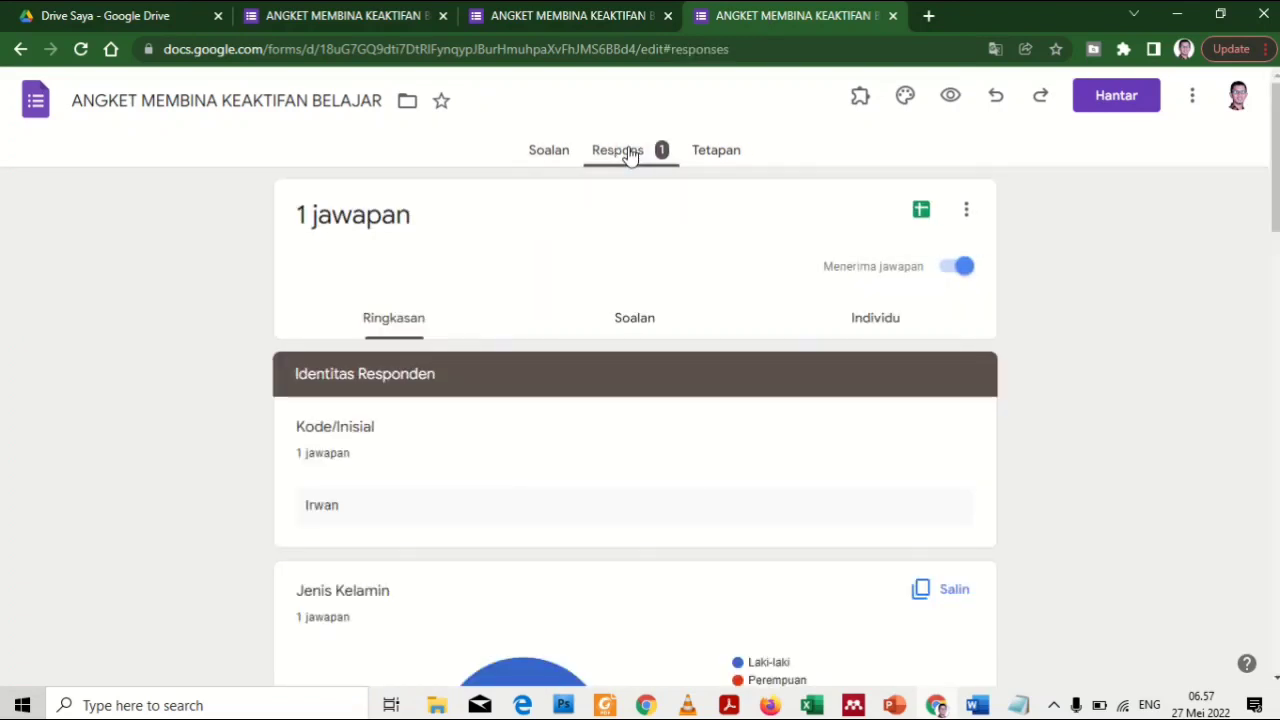
pyautogui.scroll(-2, 560, 348)
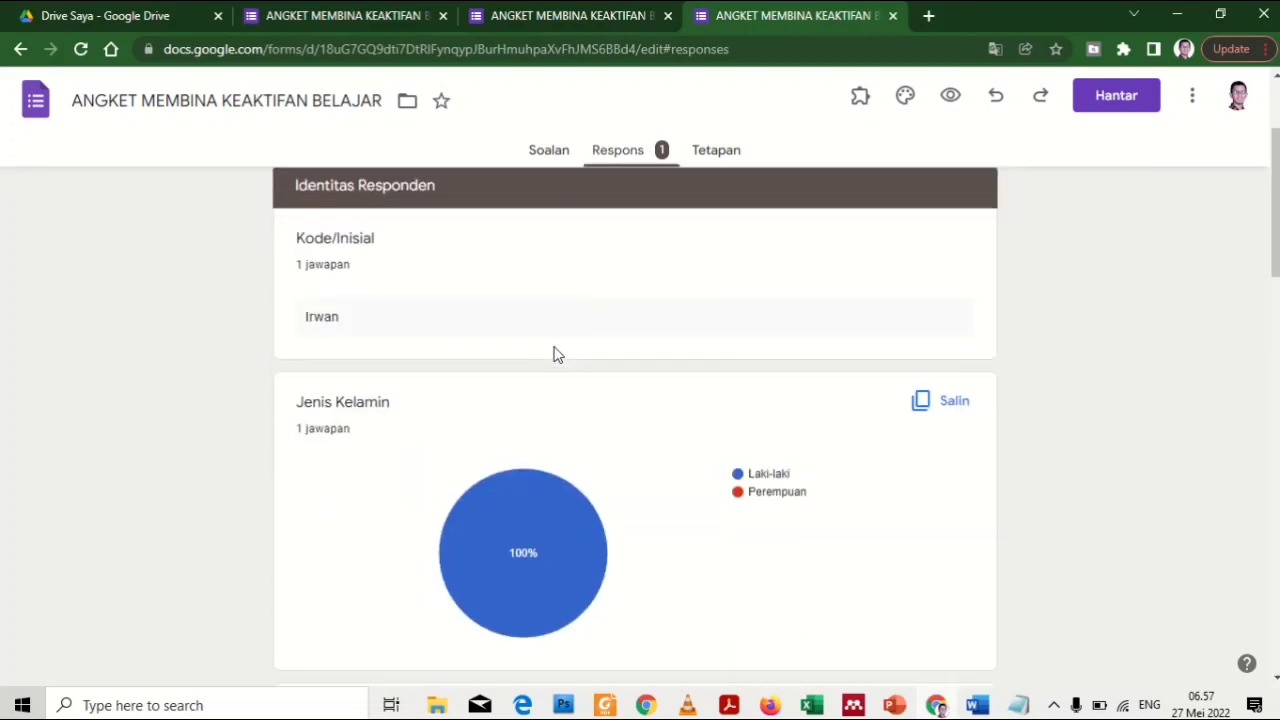
pyautogui.scroll(-2, 338, 295)
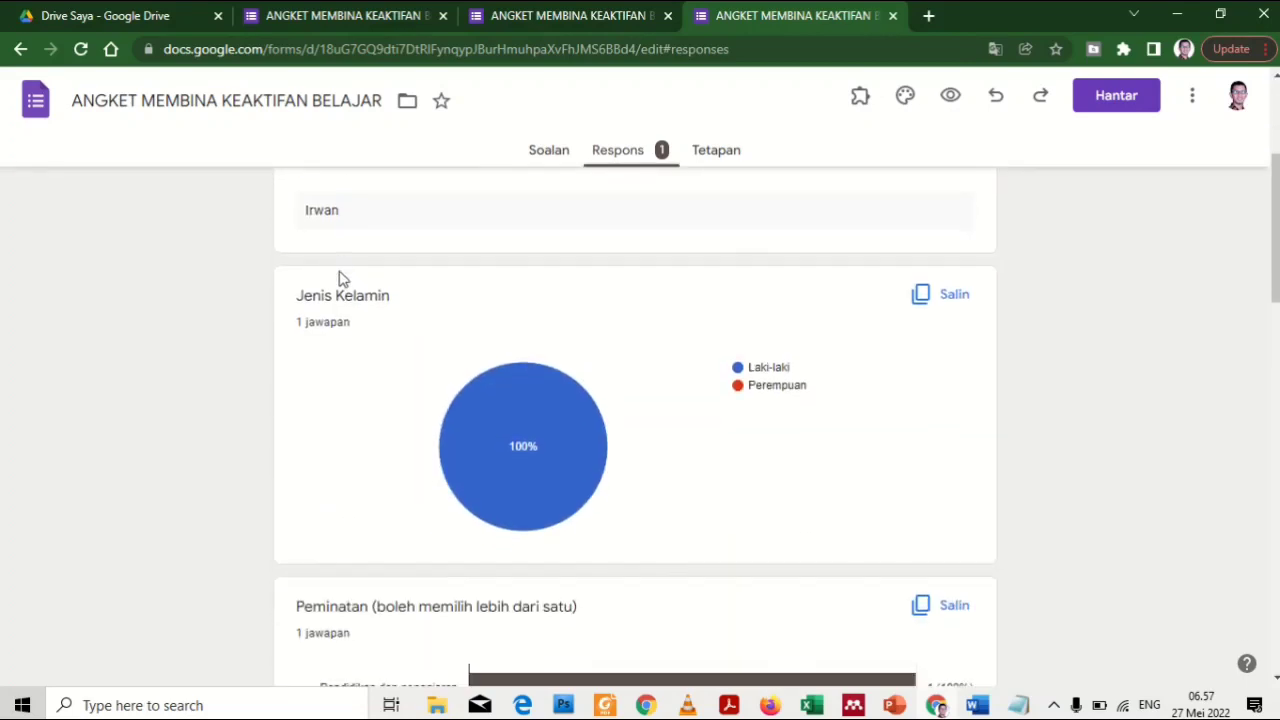
pyautogui.scroll(-5, 346, 289)
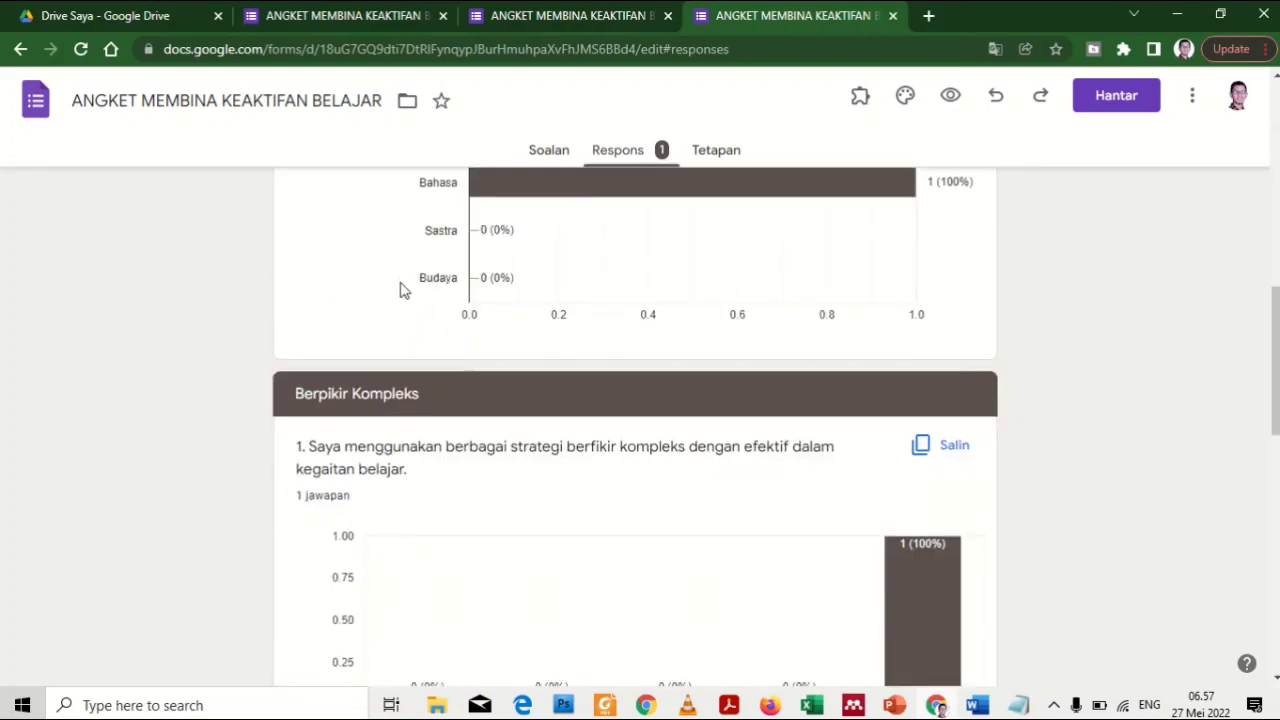
pyautogui.scroll(2, 418, 281)
pyautogui.scroll(-5, 423, 278)
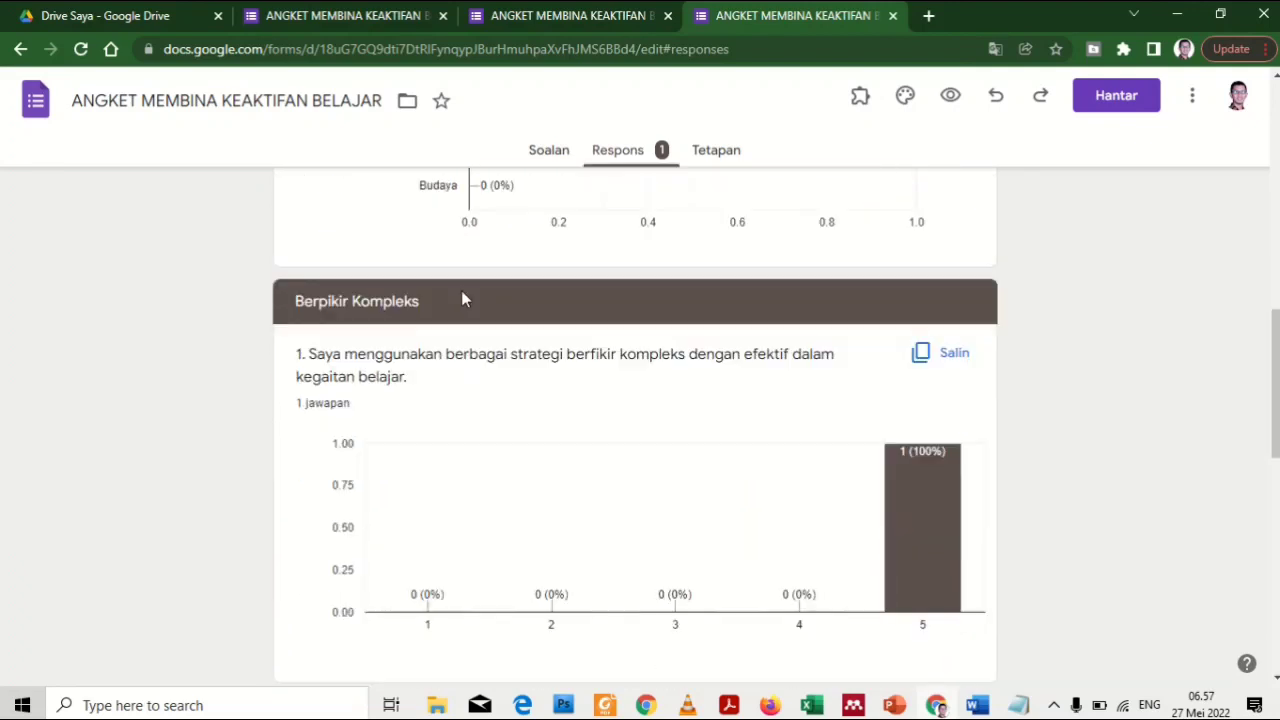
pyautogui.scroll(-5, 463, 300)
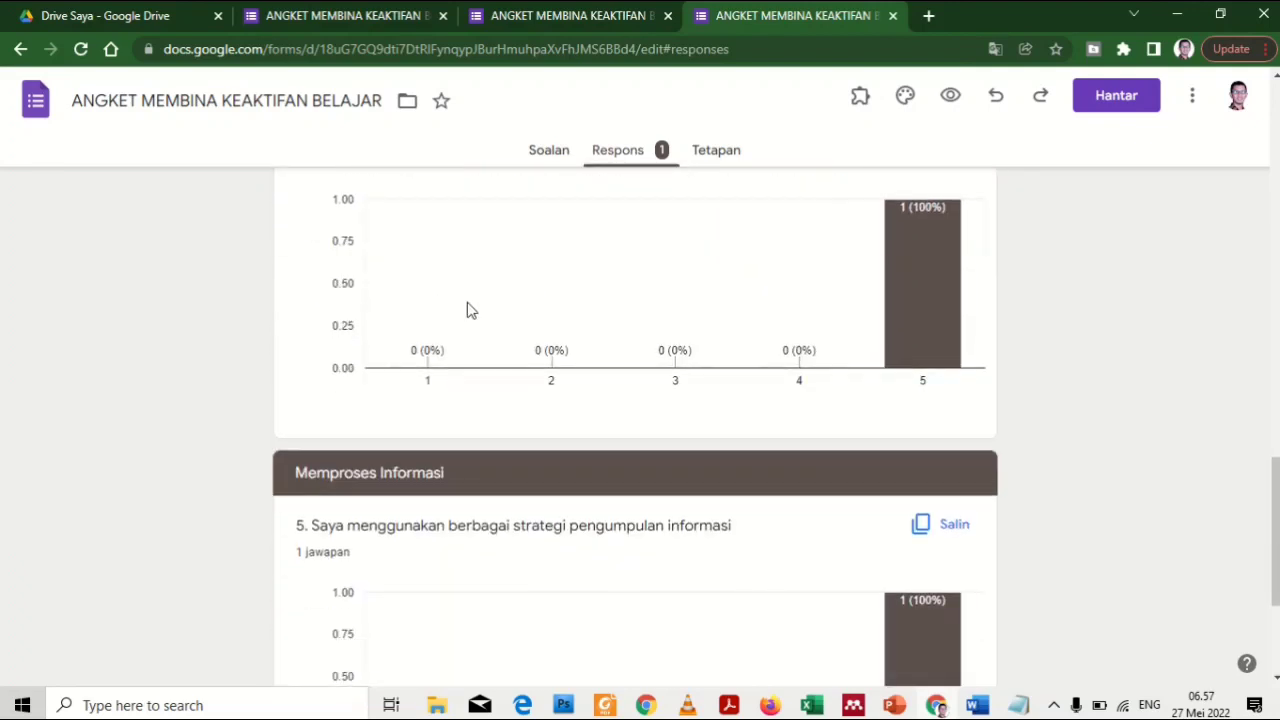
pyautogui.scroll(-2, 466, 310)
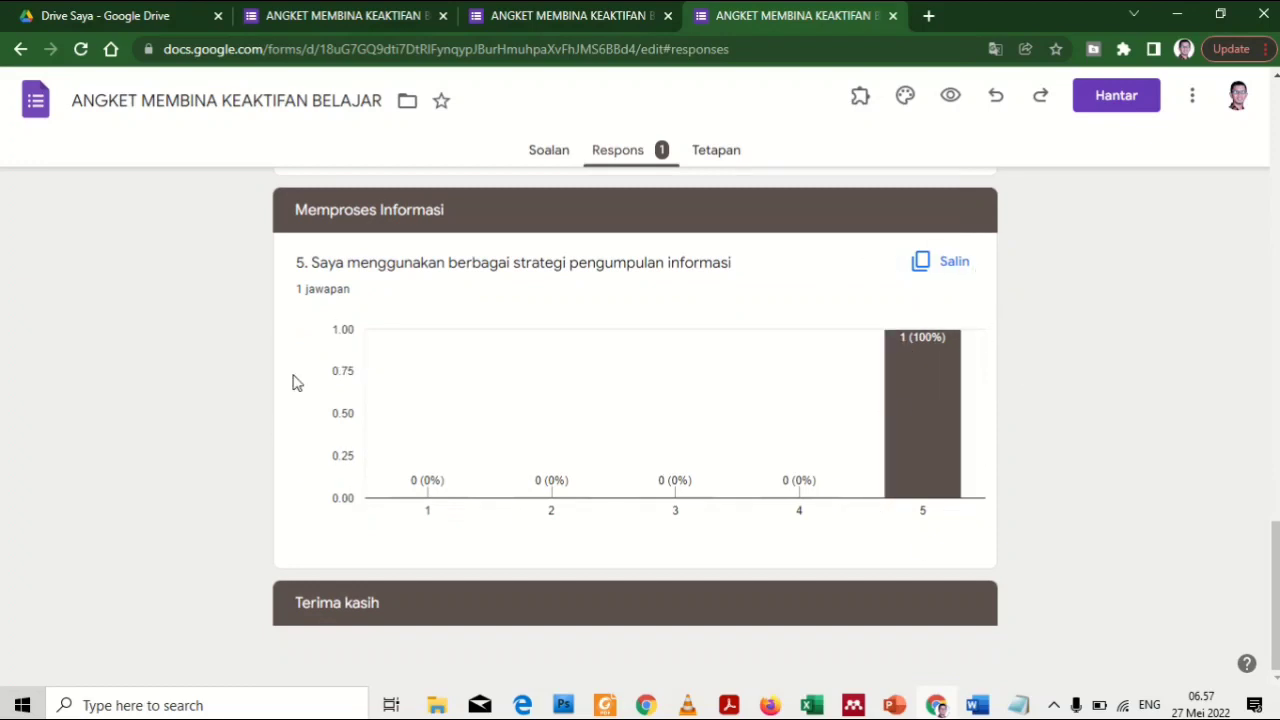
pyautogui.scroll(20, 707, 391)
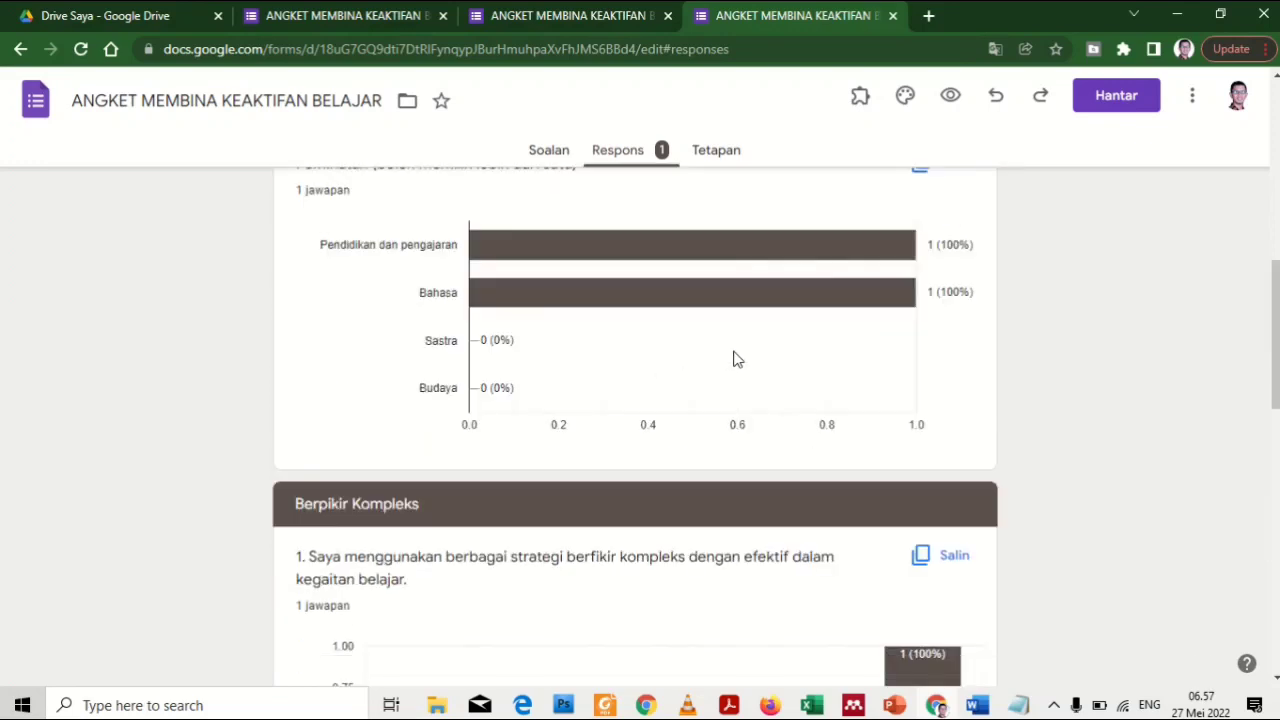
pyautogui.scroll(1, 797, 348)
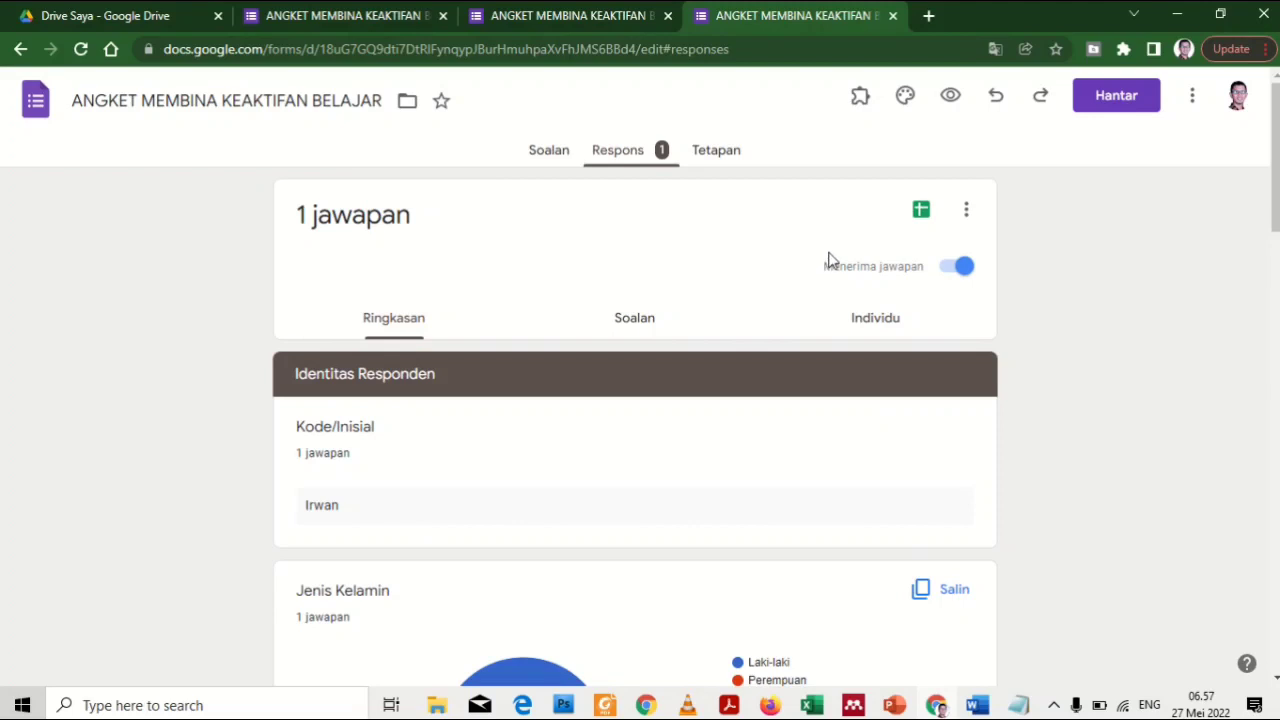
# Switch accepting responses for the form off and back on several times, leaving it turned on
pyautogui.click(947, 268)
pyautogui.click(942, 267)
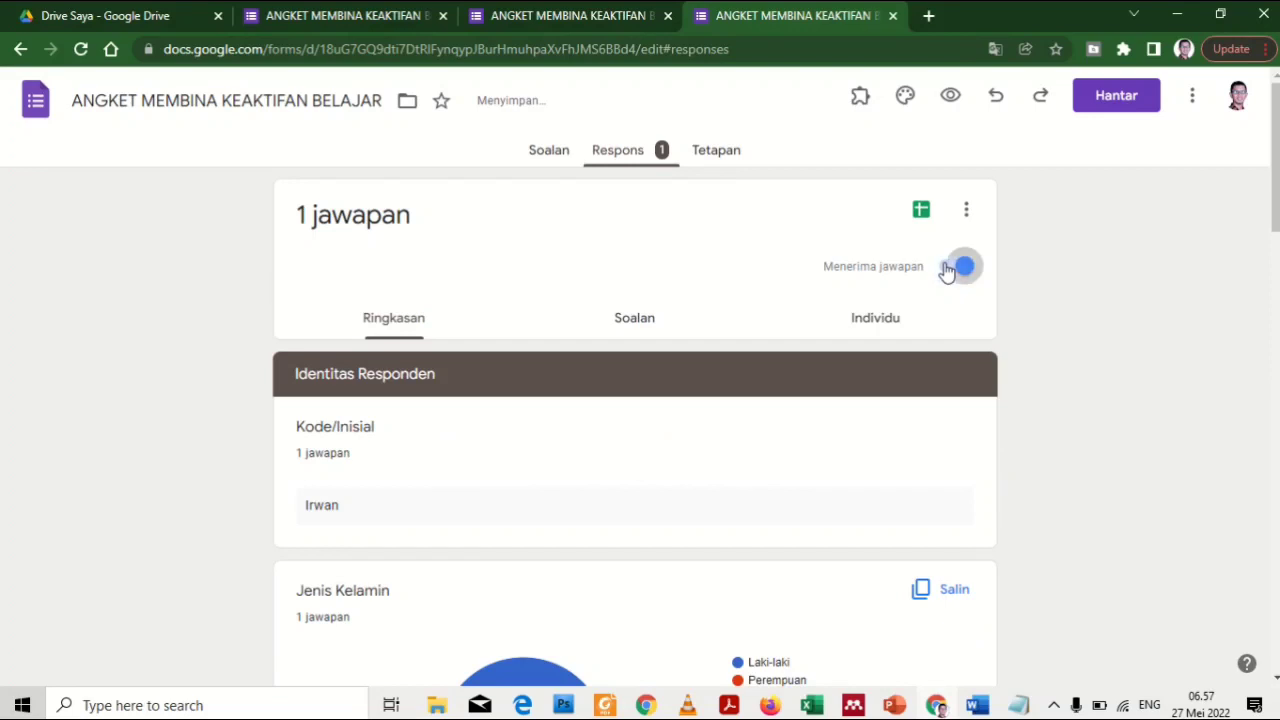
pyautogui.click(942, 267)
pyautogui.click(942, 267)
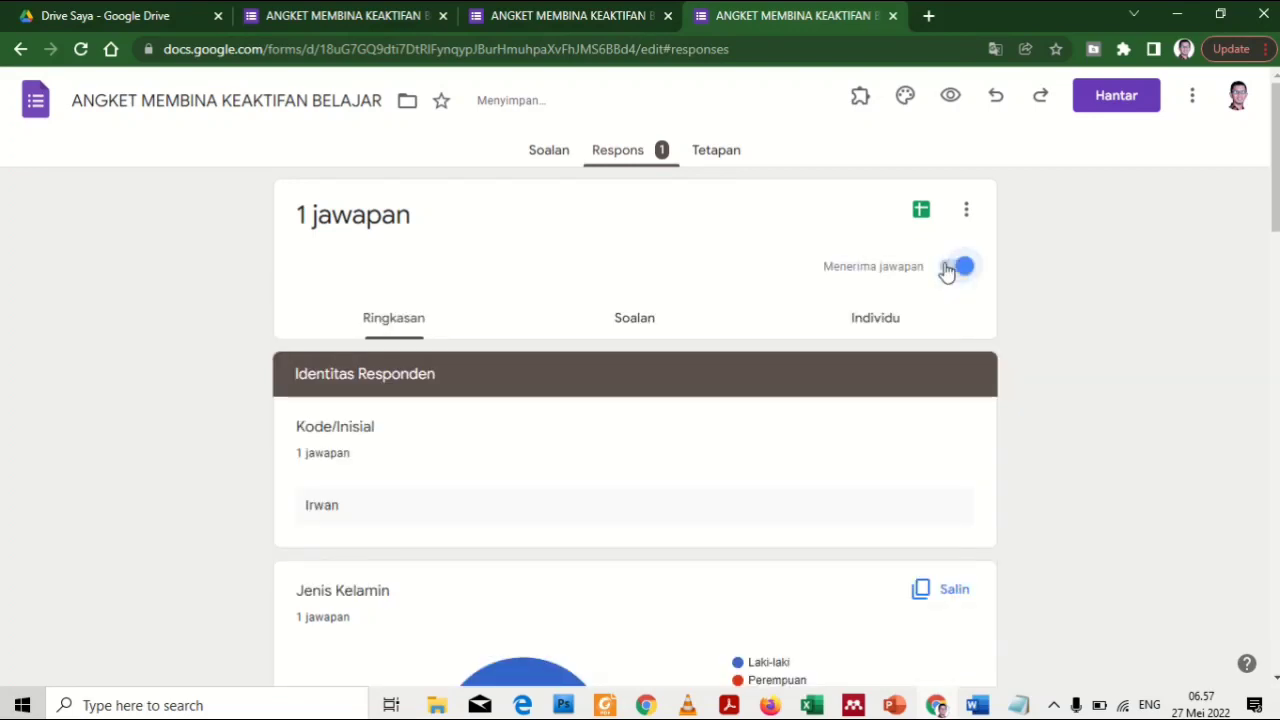
pyautogui.click(946, 268)
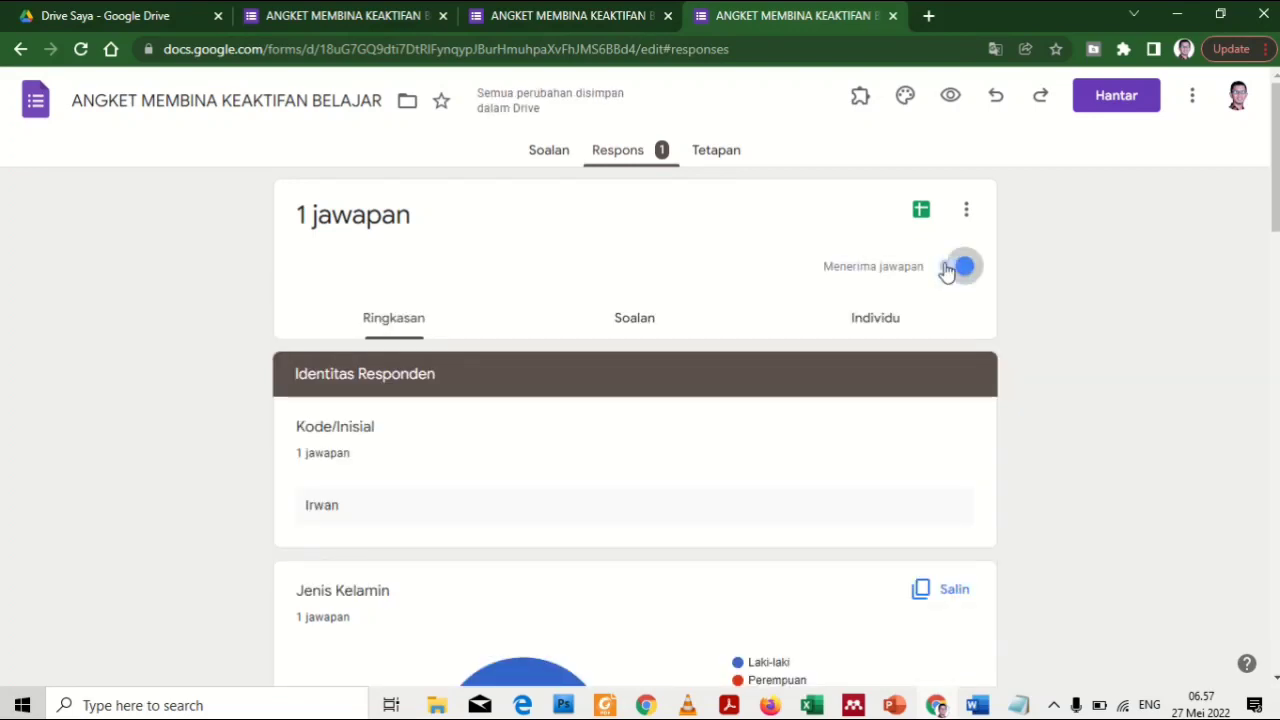
pyautogui.click(944, 268)
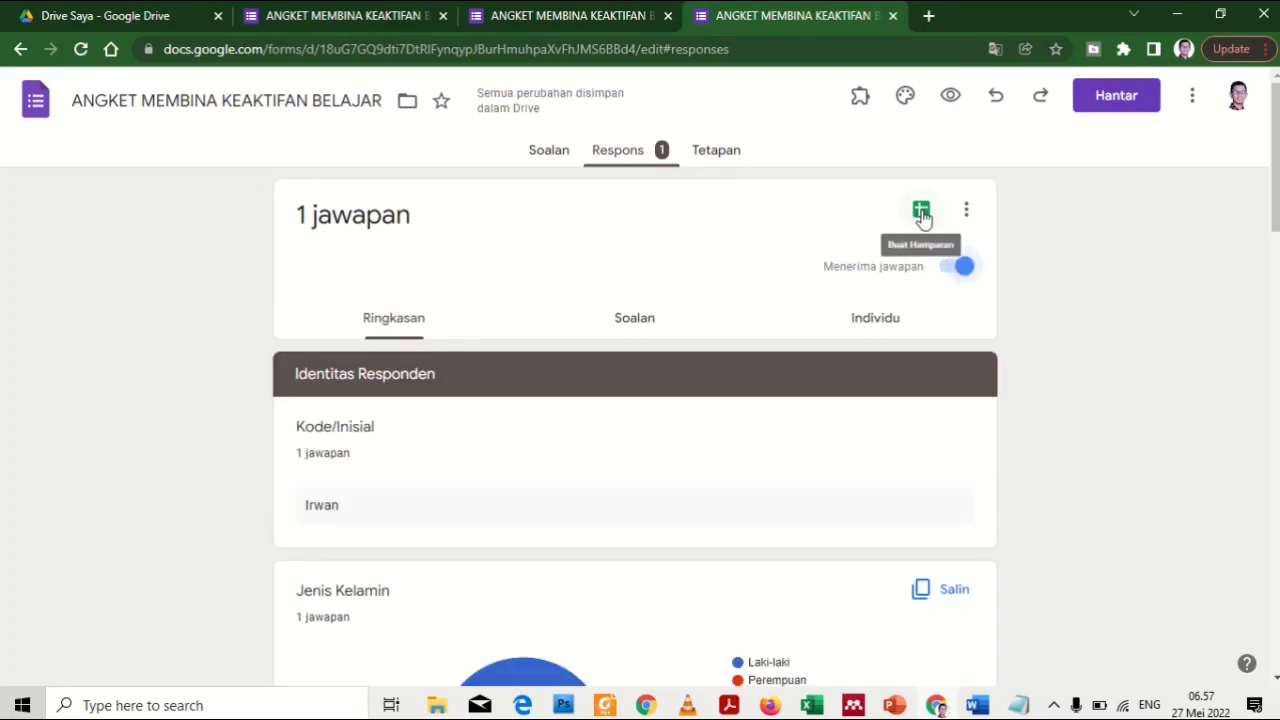
# Download the form's responses as a .csv file
pyautogui.click(967, 215)
pyautogui.click(967, 215)
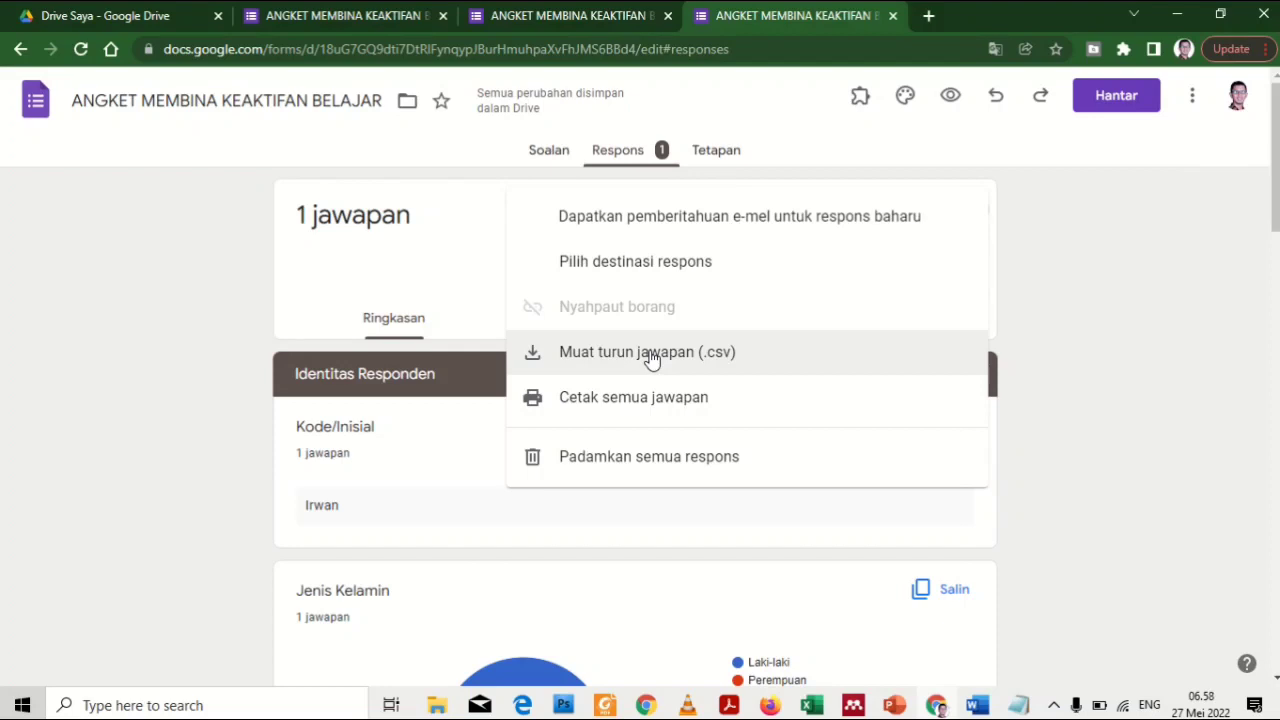
pyautogui.click(651, 358)
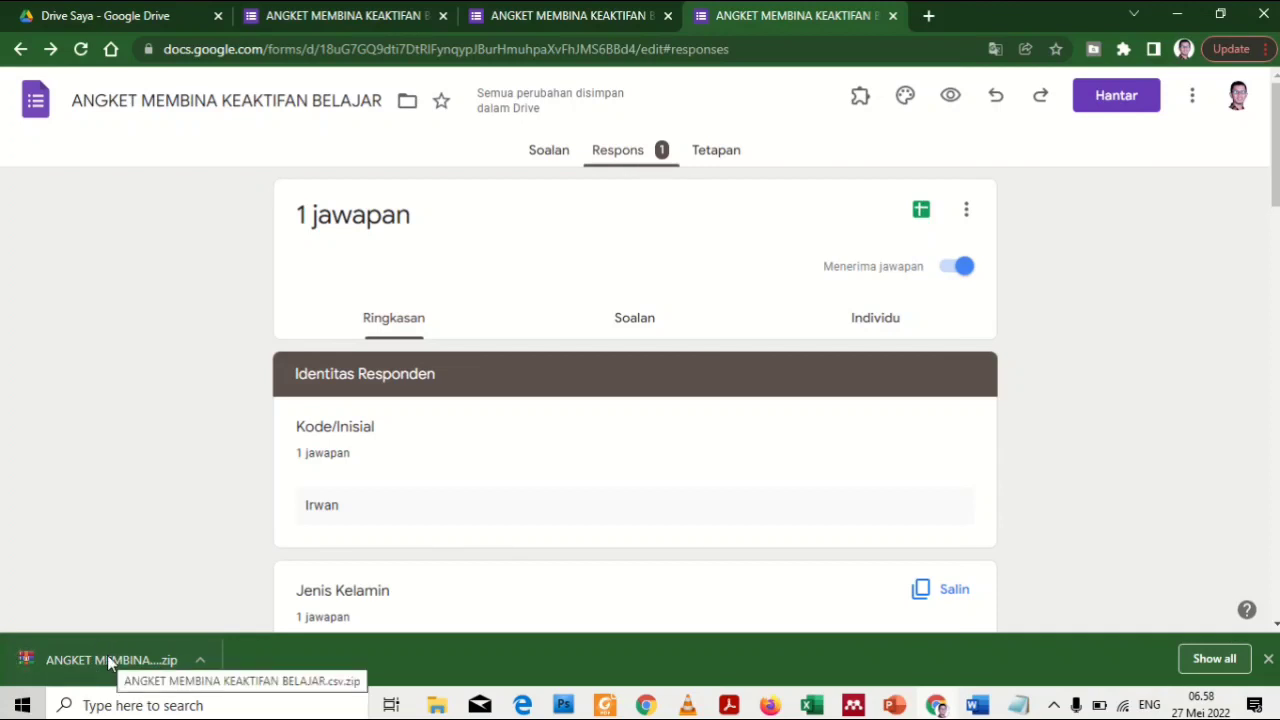
# Create a new spreadsheet as the destination for the form's responses, keeping the suggested name
pyautogui.click(921, 212)
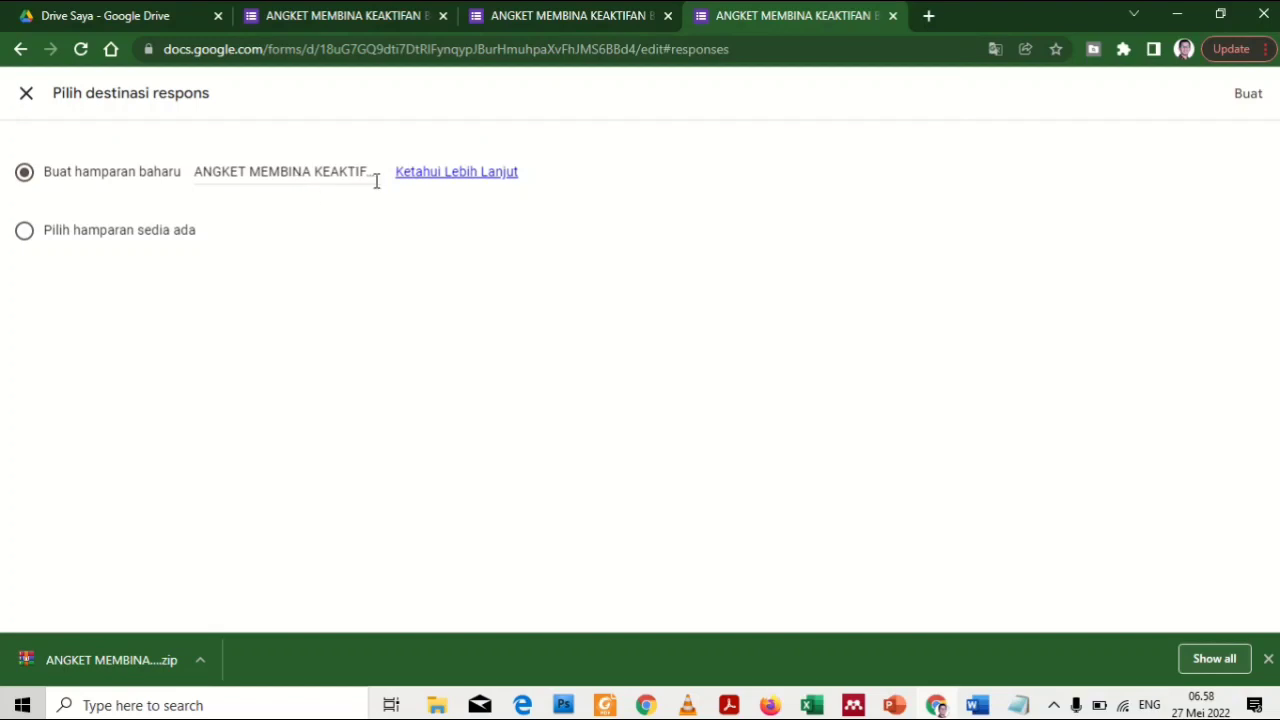
pyautogui.click(1246, 95)
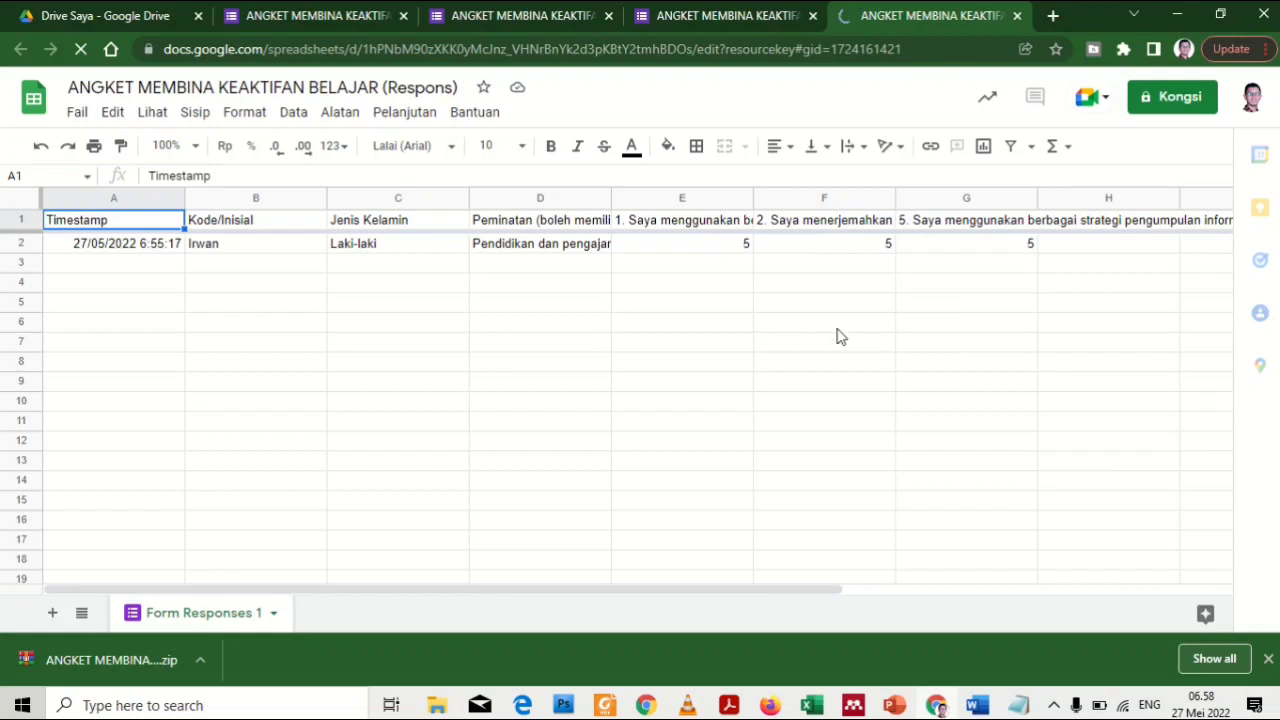
# Download the response spreadsheet in Microsoft Excel (.xlsx) format and return to the form's question editor
pyautogui.click(82, 116)
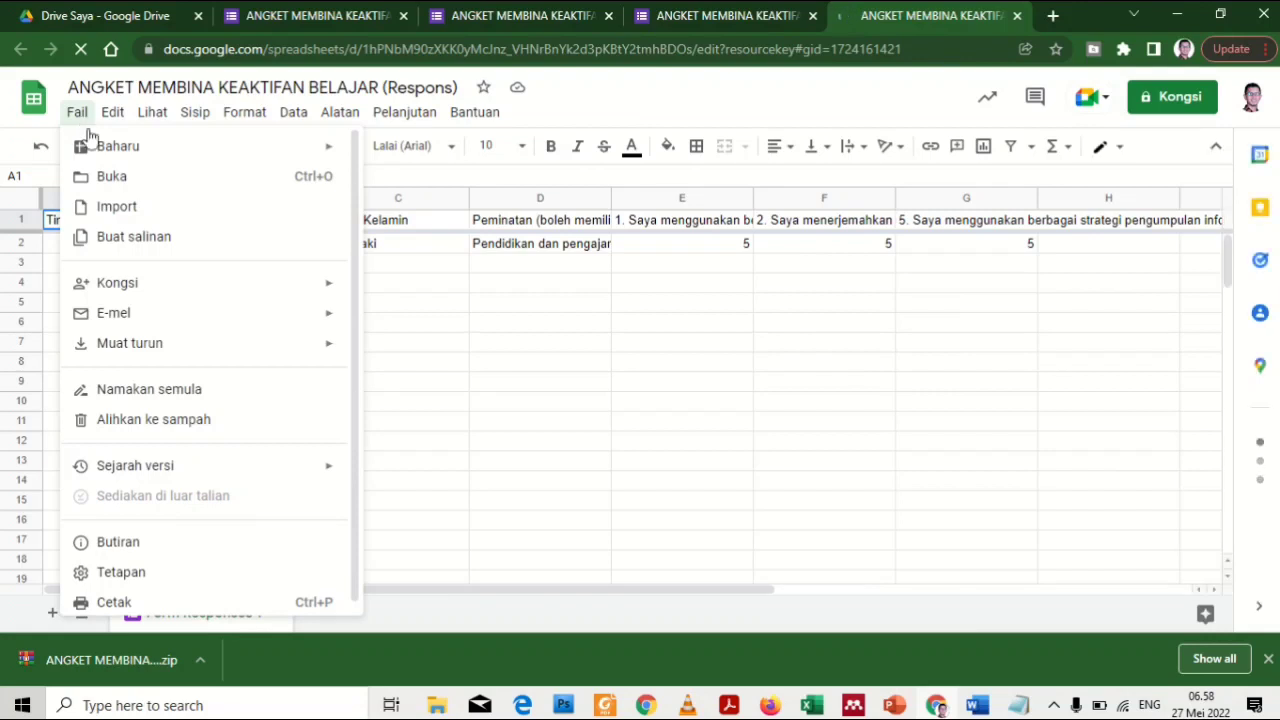
pyautogui.moveTo(160, 346)
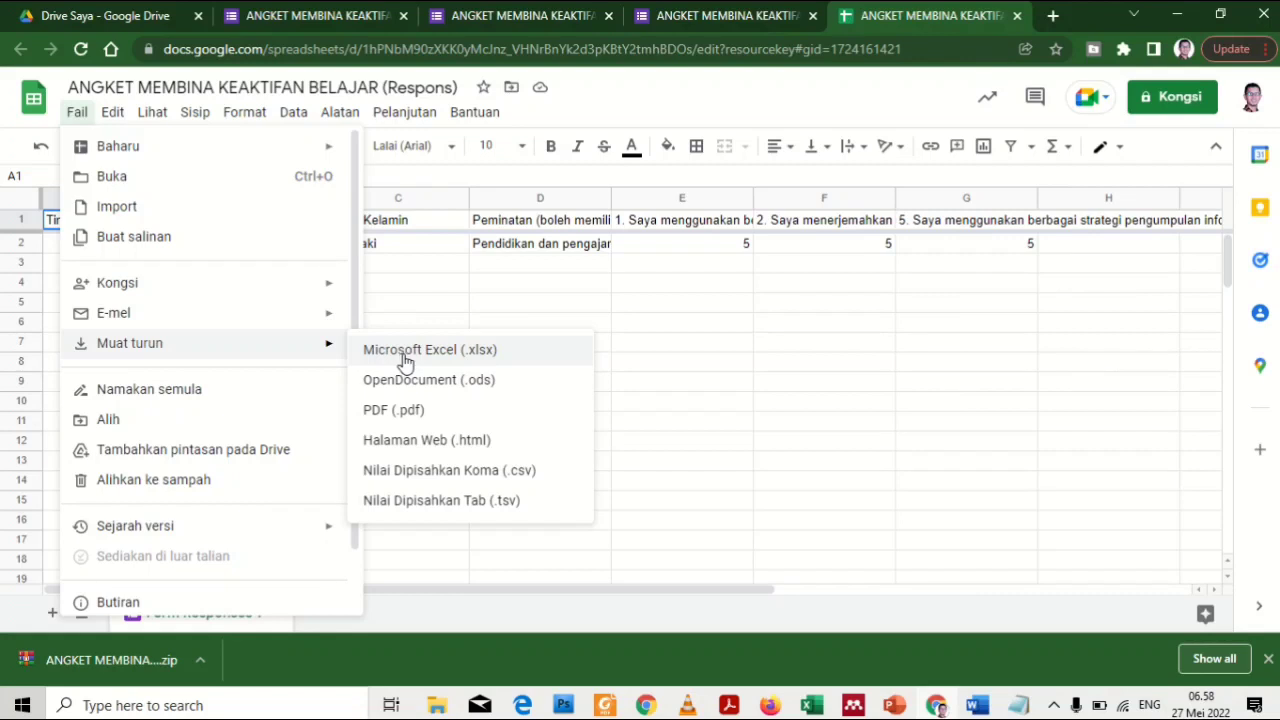
pyautogui.click(411, 348)
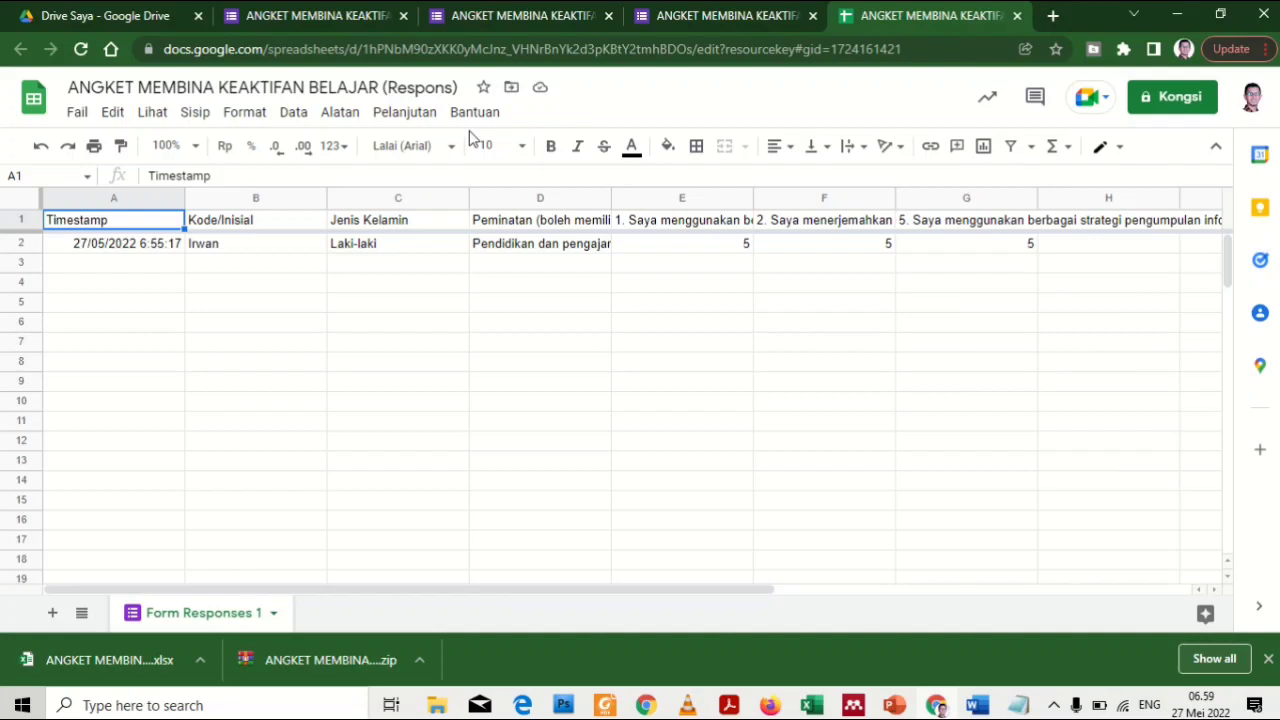
pyautogui.click(316, 15)
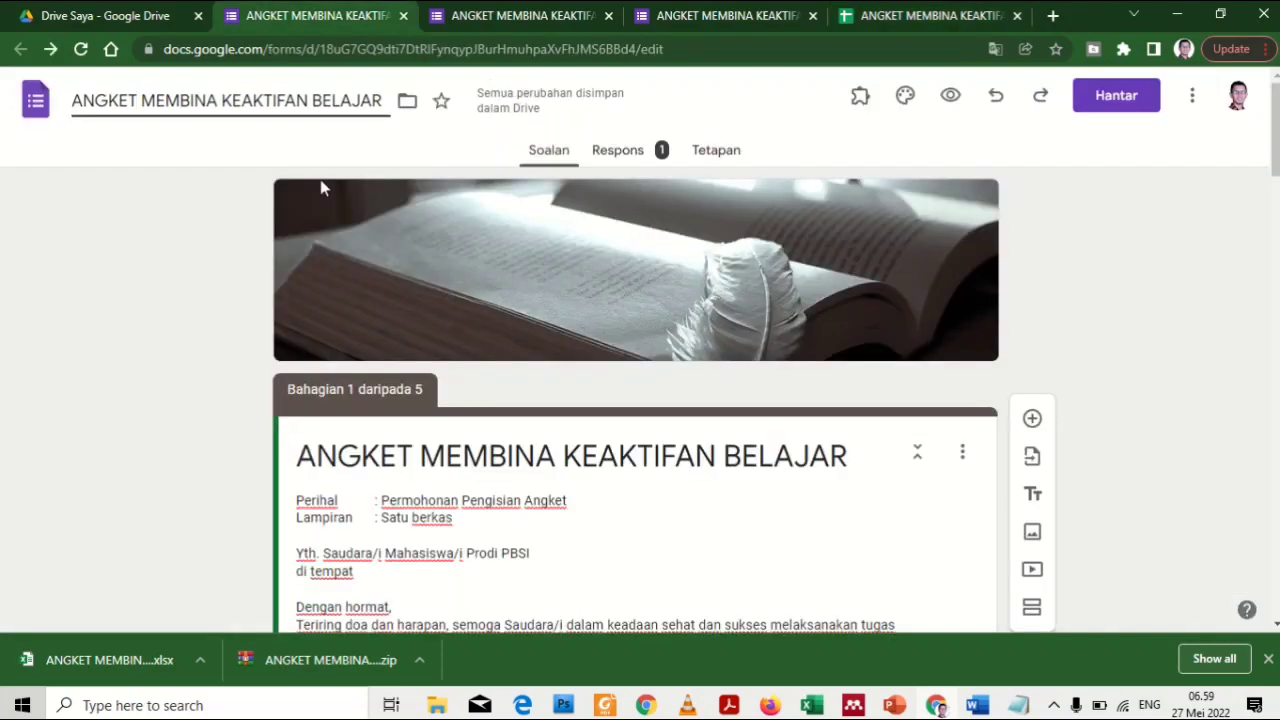